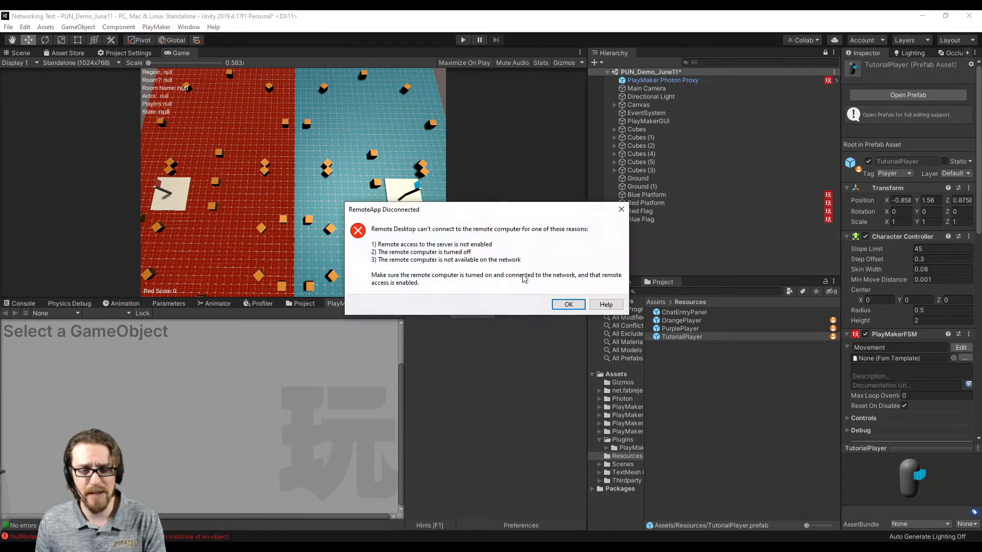
# Play-test the scene by carrying the blue flag back to the red platform to check scoring, and stop play mode.
pyautogui.click(568, 304)
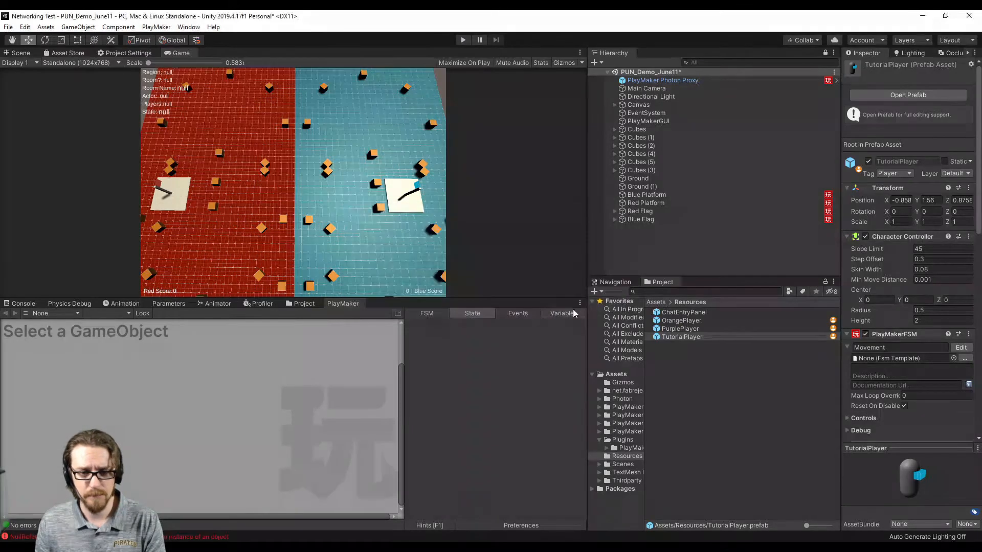
pyautogui.click(464, 41)
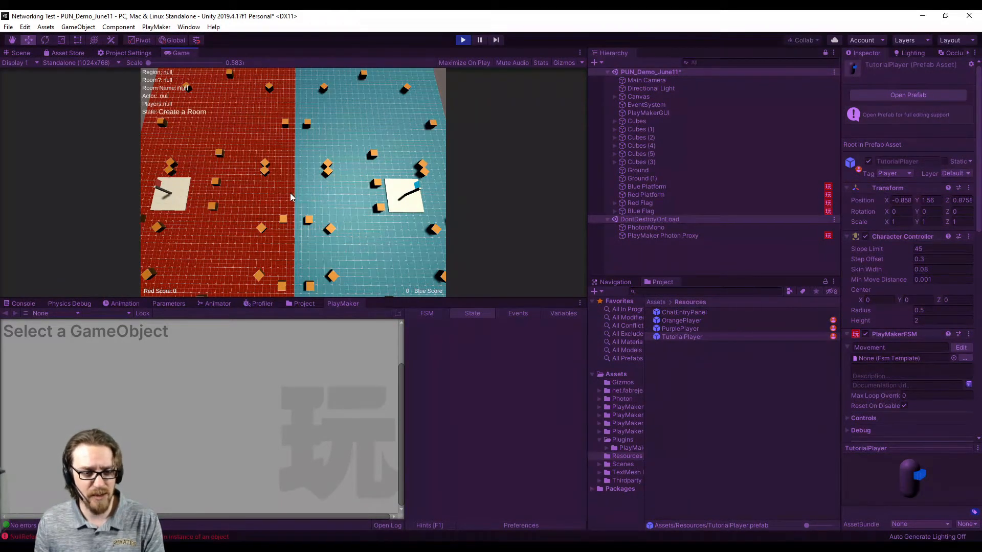
pyautogui.press('d')
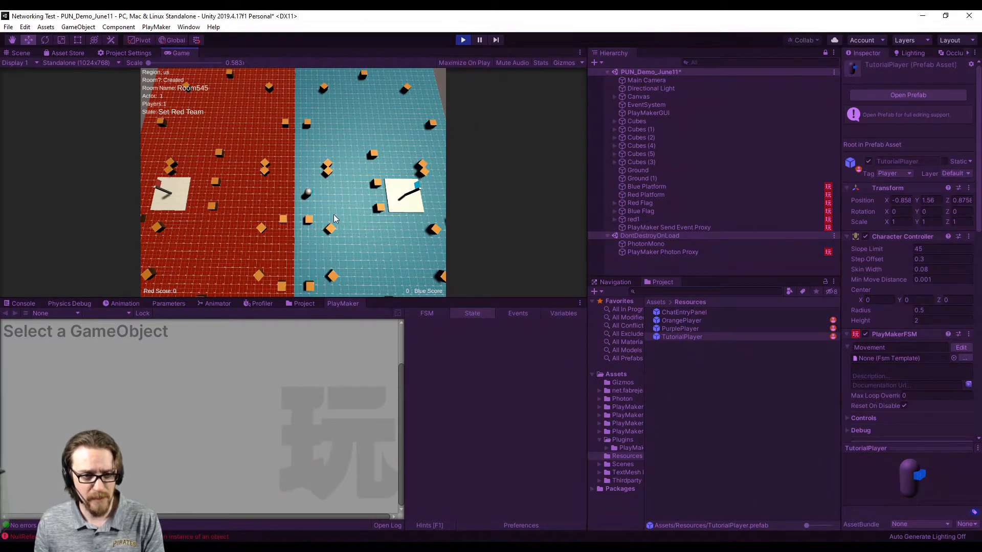
pyautogui.press('d')
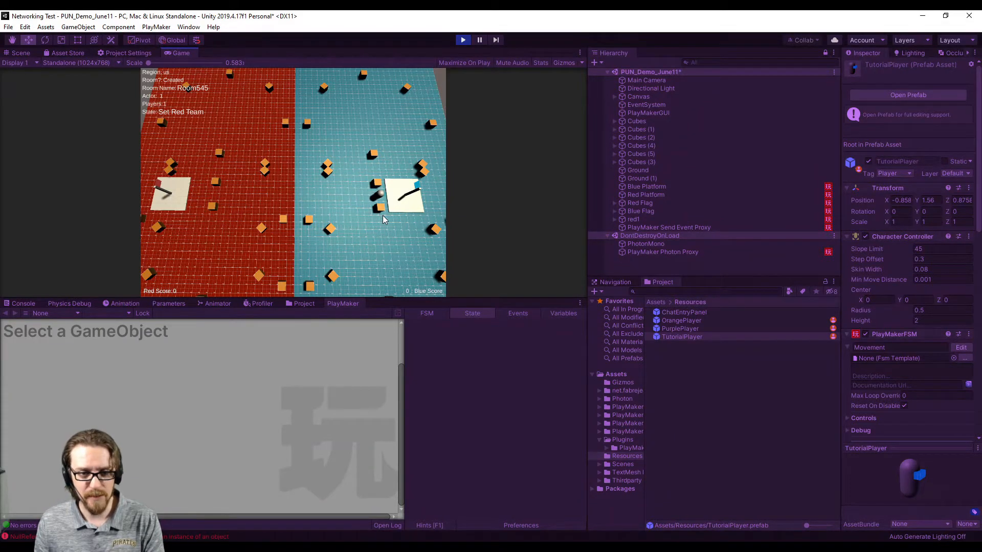
pyautogui.press('a')
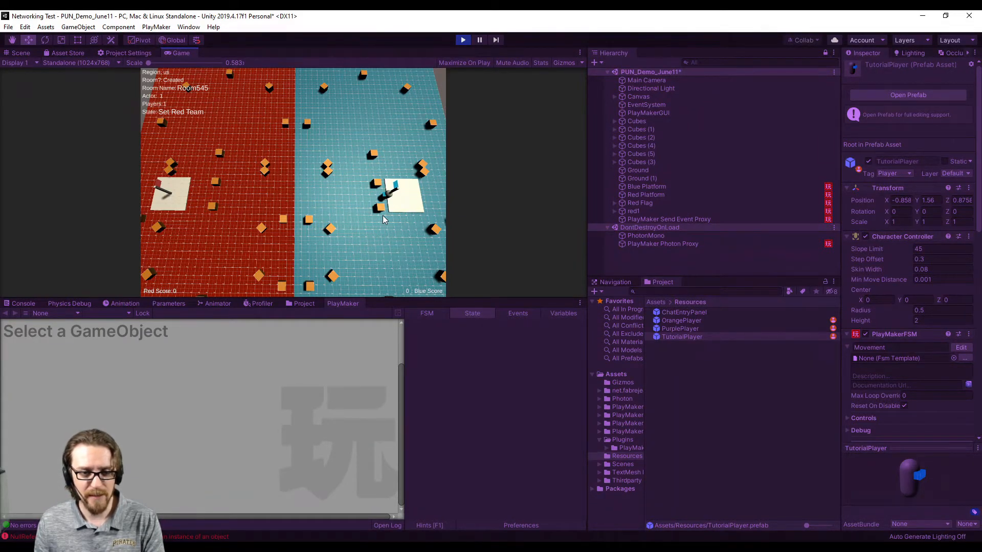
pyautogui.press('a')
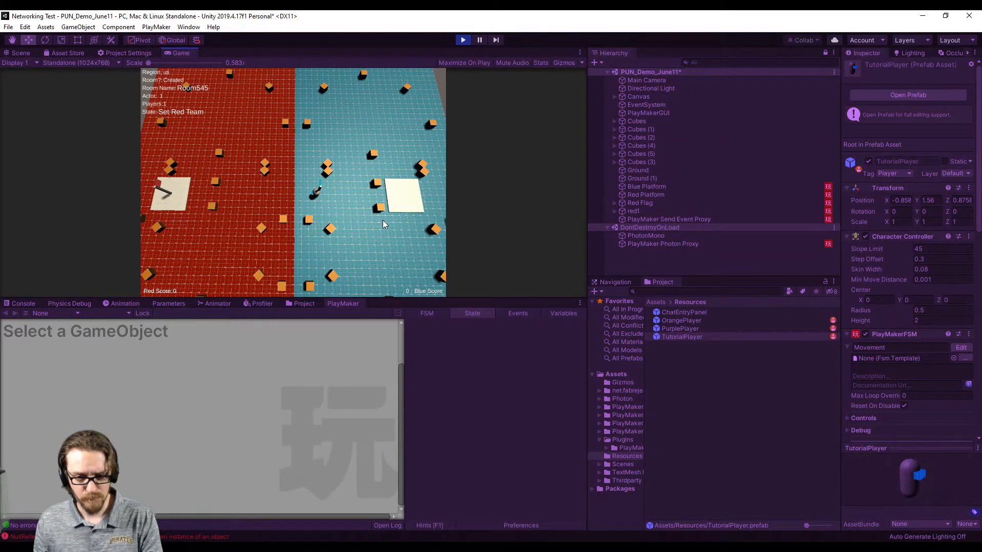
pyautogui.press('a')
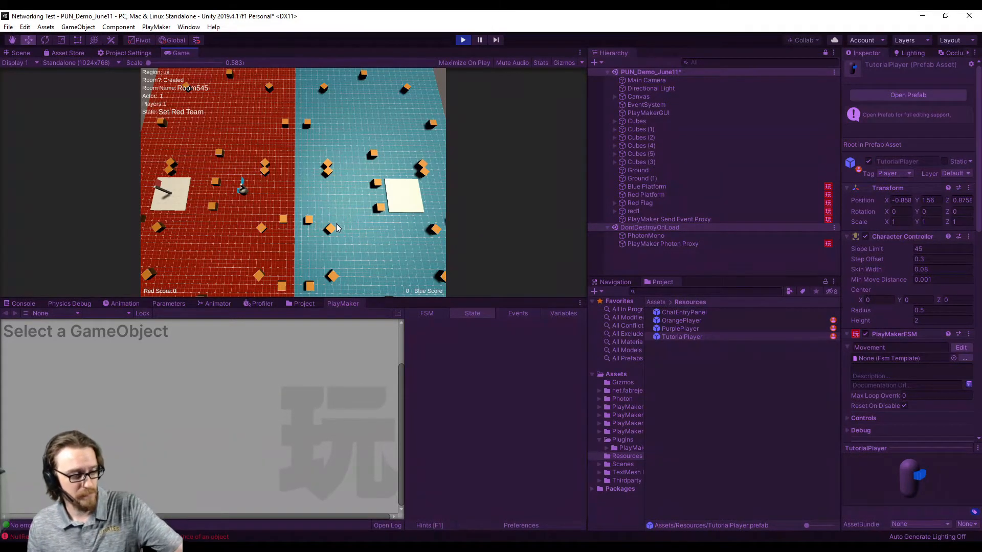
pyautogui.press('a')
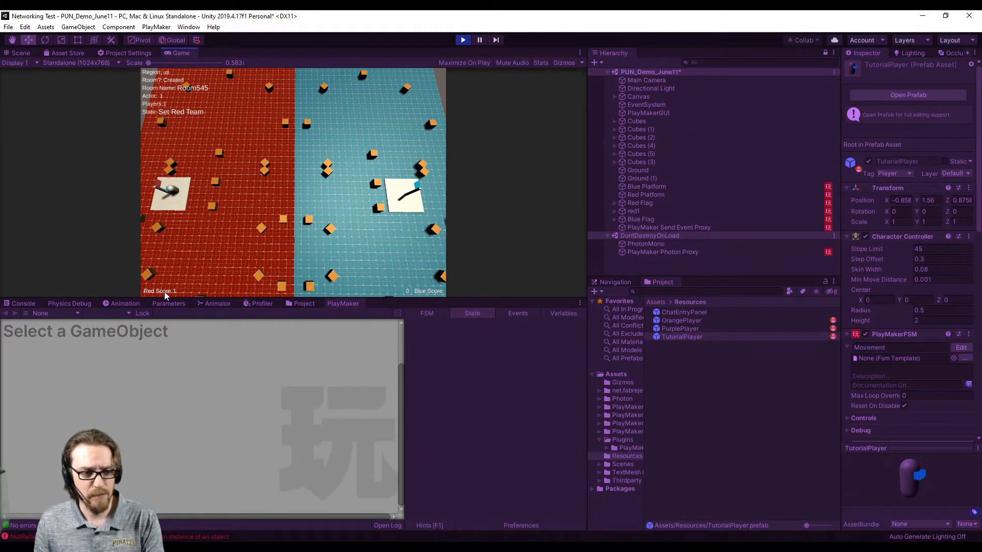
pyautogui.press('d')
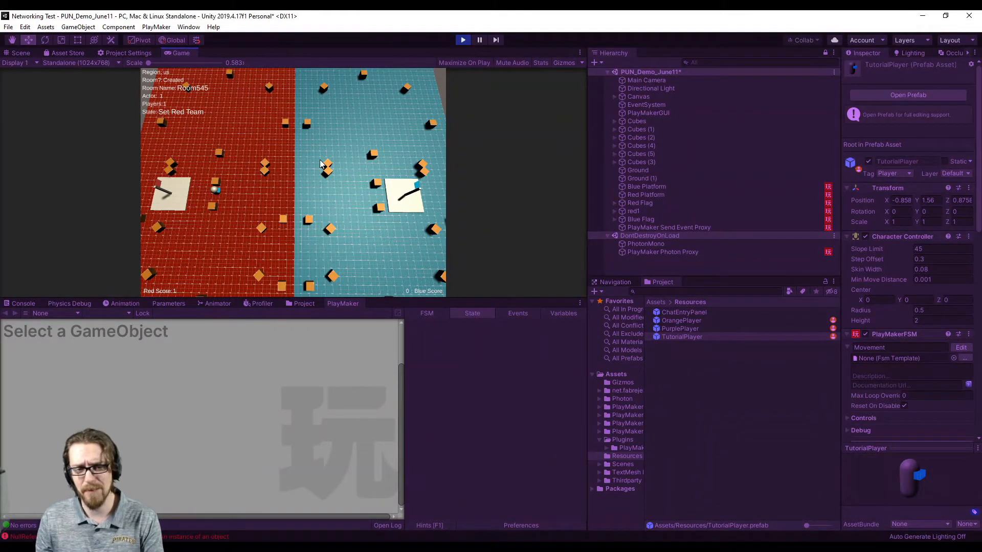
pyautogui.press('d')
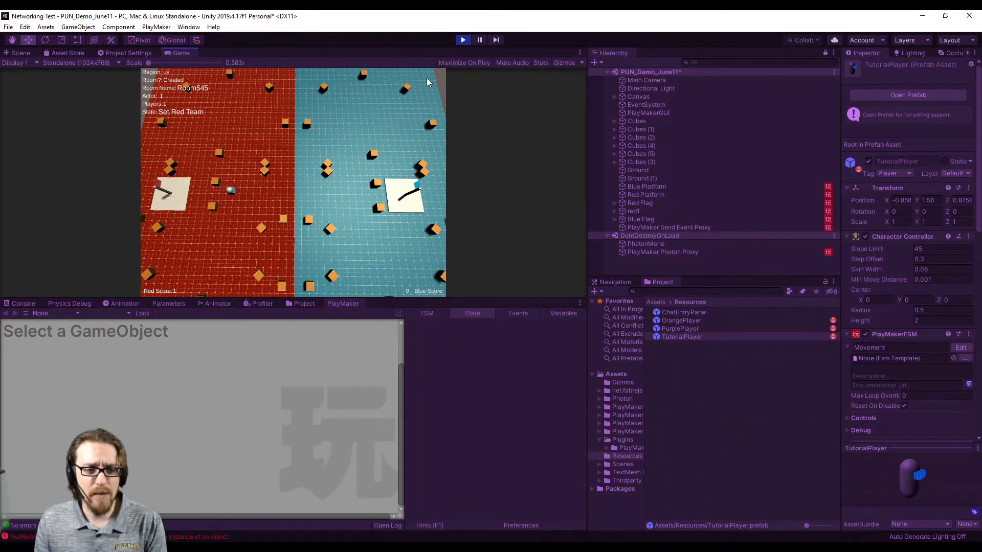
pyautogui.click(463, 40)
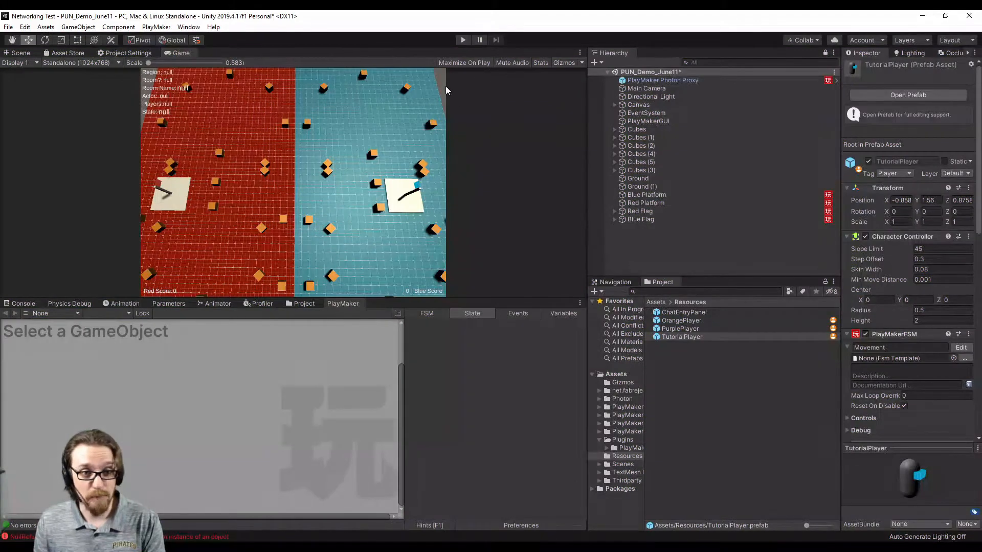
# Create a new UI canvas at the root of the scene and name it Scoreboard.
pyautogui.click(629, 236)
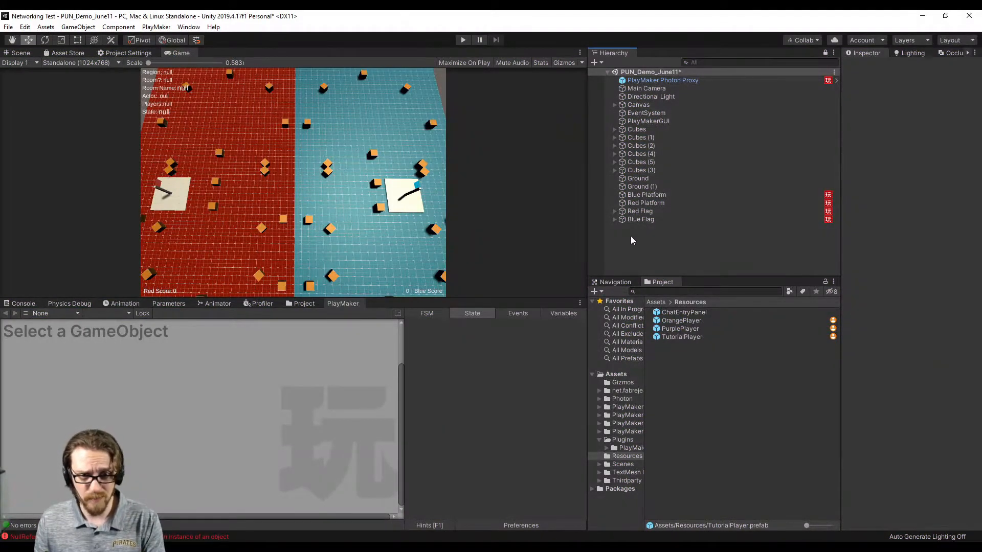
pyautogui.rightClick(636, 238)
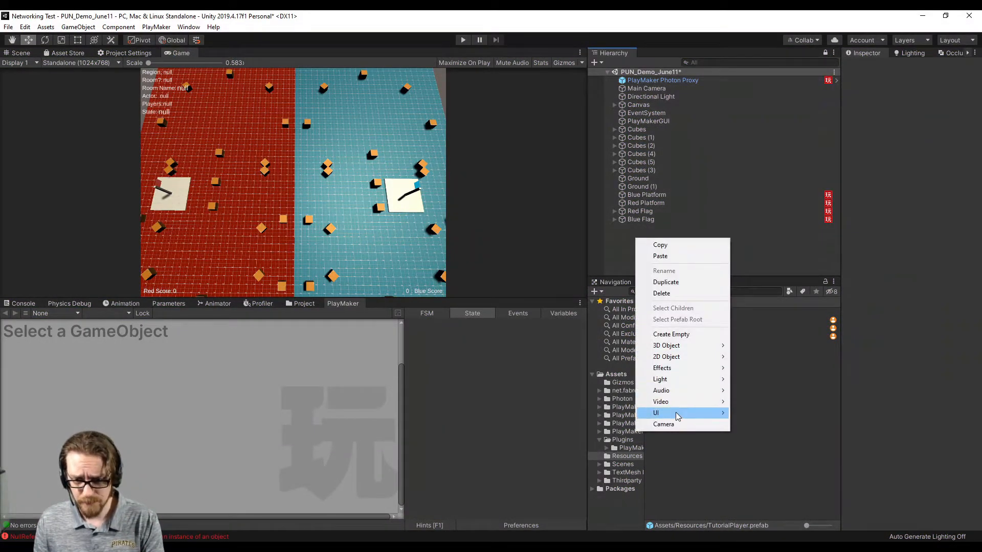
pyautogui.moveTo(676, 413)
pyautogui.click(755, 380)
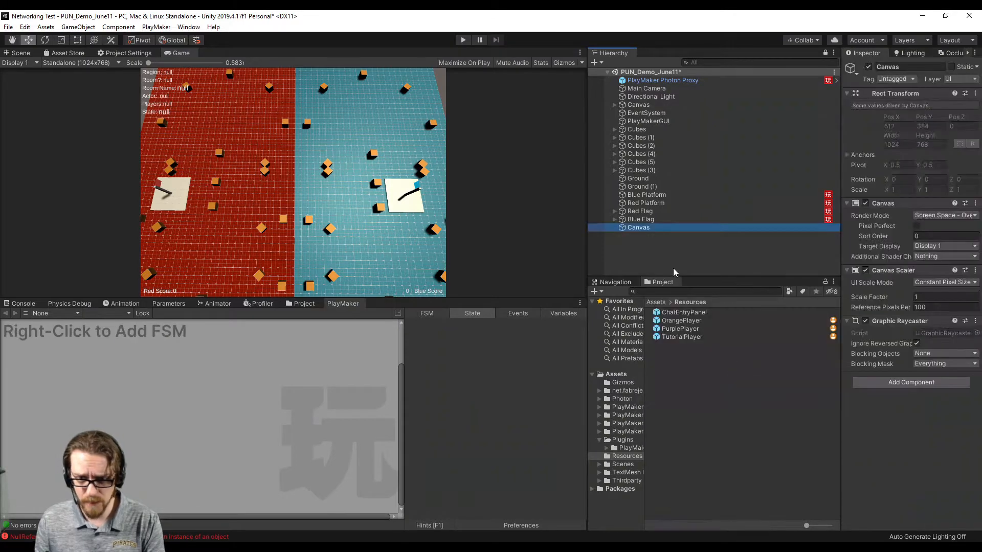
pyautogui.write('Score')
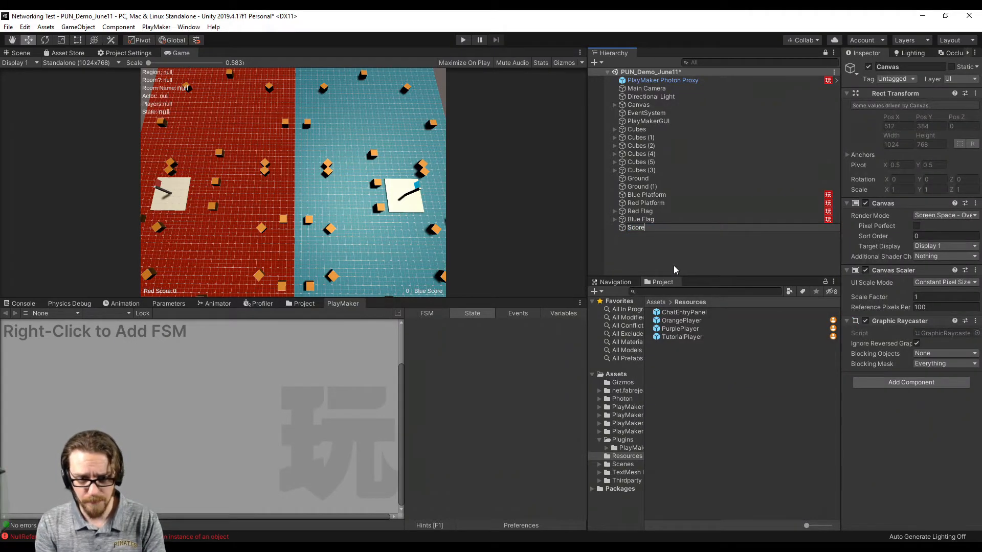
pyautogui.write('board')
pyautogui.press('Return')
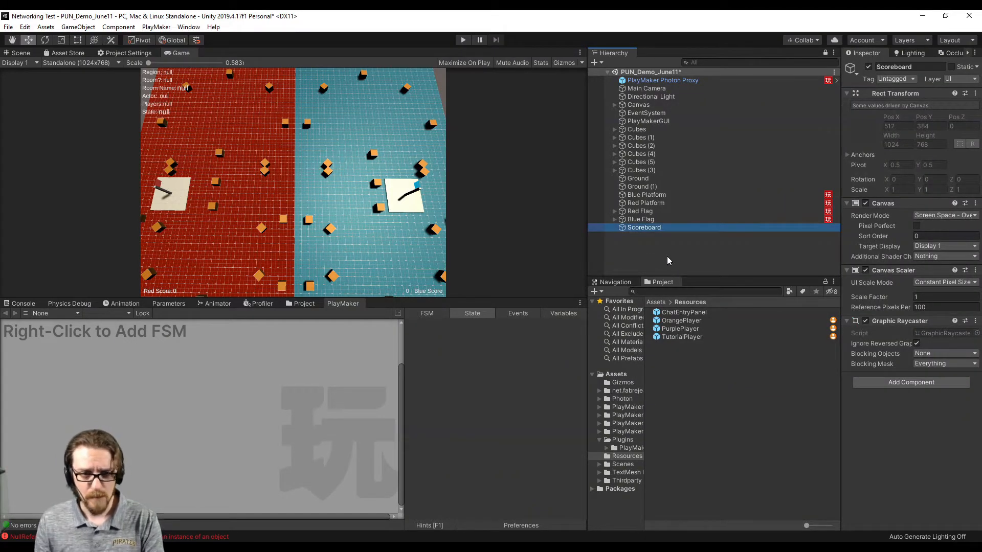
# Add a UI panel as a child of the Scoreboard canvas and clear its Image component's source image.
pyautogui.rightClick(634, 233)
pyautogui.moveTo(659, 404)
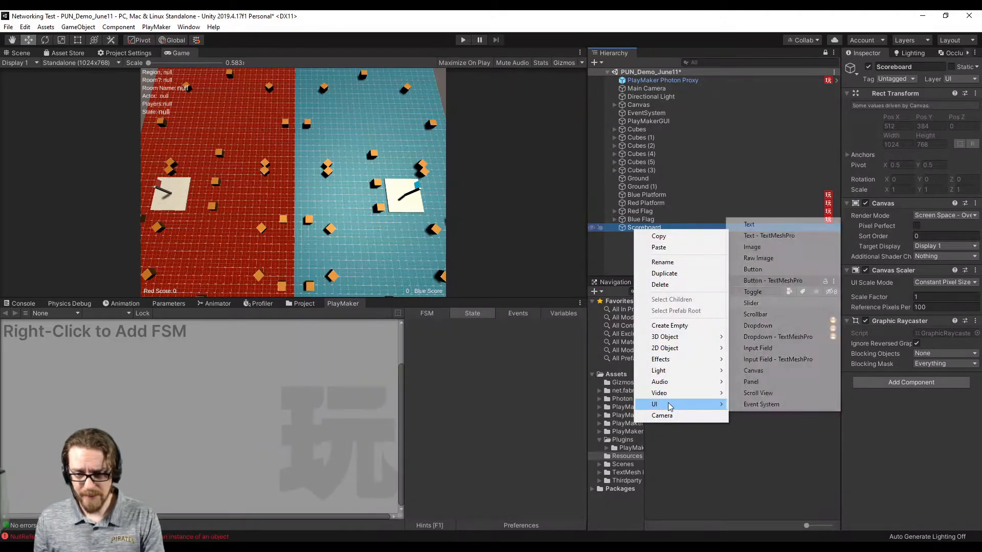
pyautogui.click(780, 384)
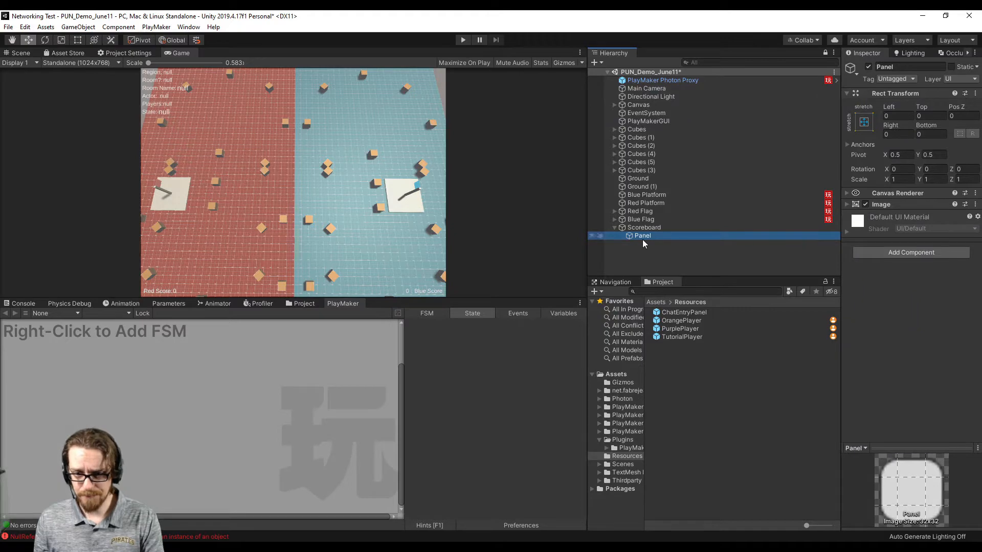
pyautogui.click(846, 205)
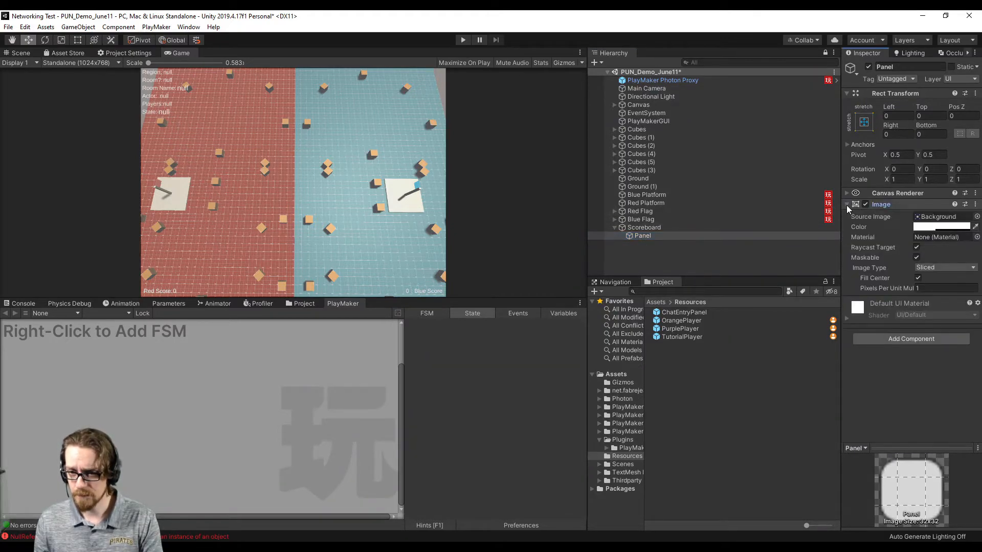
pyautogui.click(933, 217)
pyautogui.press('Delete')
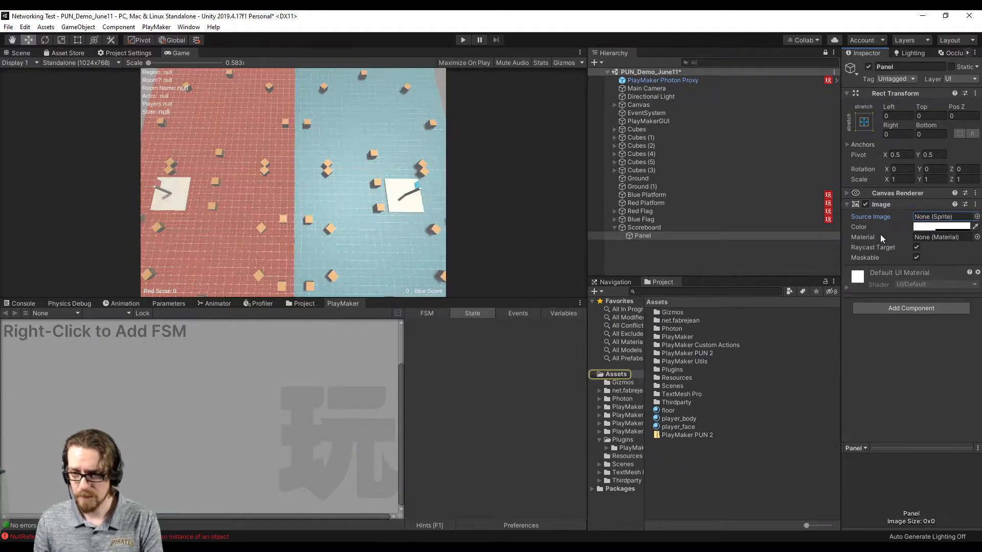
# Set the alpha of the panel's image color to 175, keeping it white.
pyautogui.click(922, 229)
pyautogui.moveTo(690, 355); pyautogui.dragTo(780, 357)
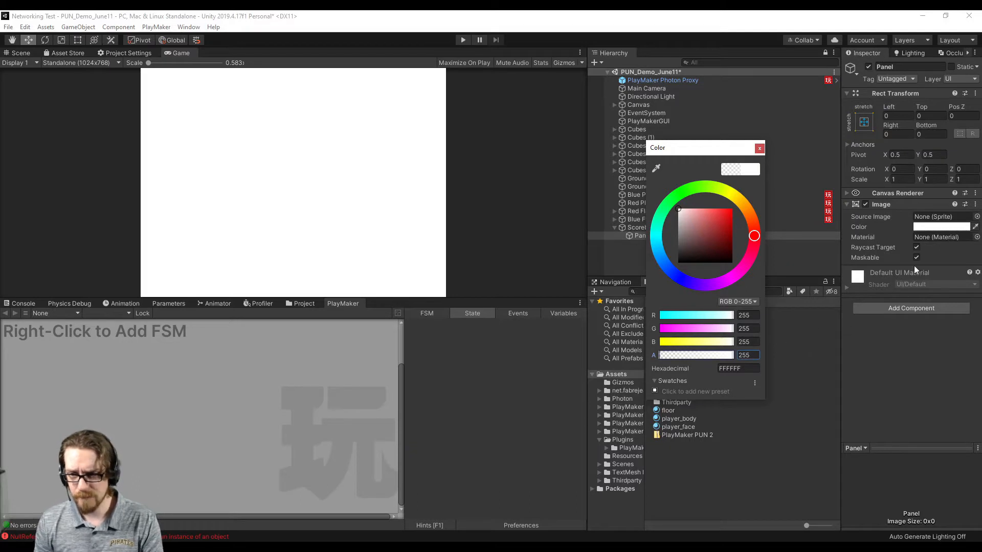
pyautogui.moveTo(721, 356); pyautogui.dragTo(710, 355)
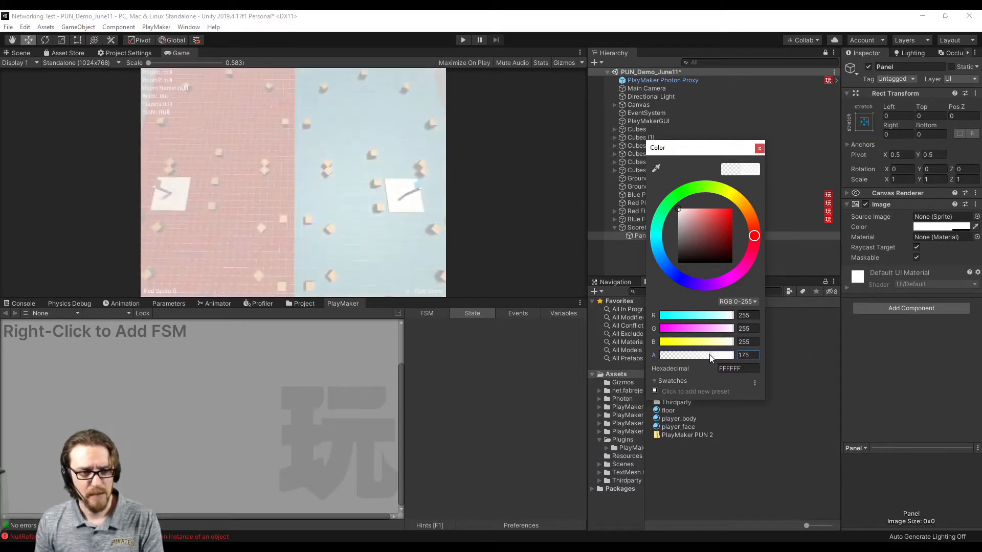
pyautogui.click(760, 148)
# Anchor the panel to middle center, setting its position along with the anchors.
pyautogui.click(864, 123)
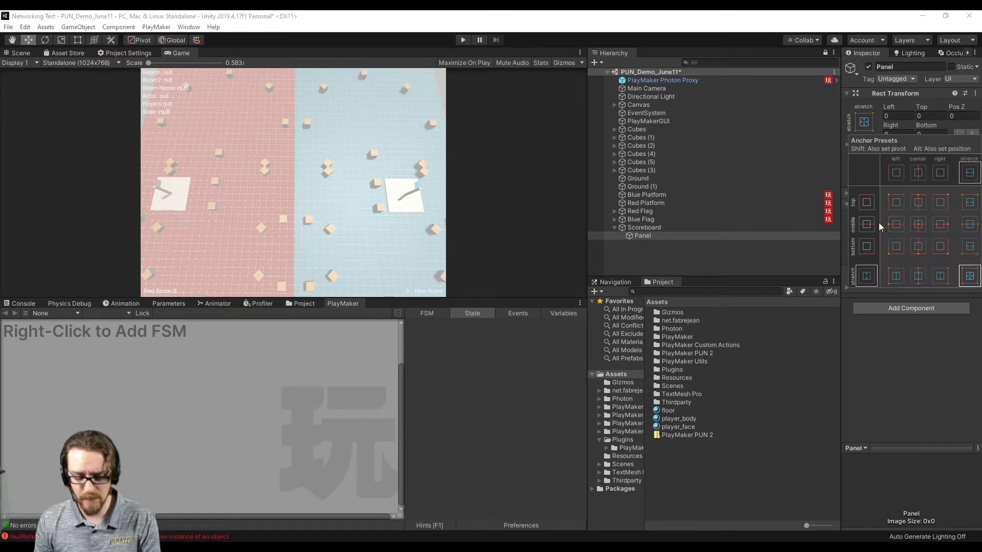
pyautogui.keyDown('alt'); pyautogui.click(920, 226); pyautogui.keyUp('alt')
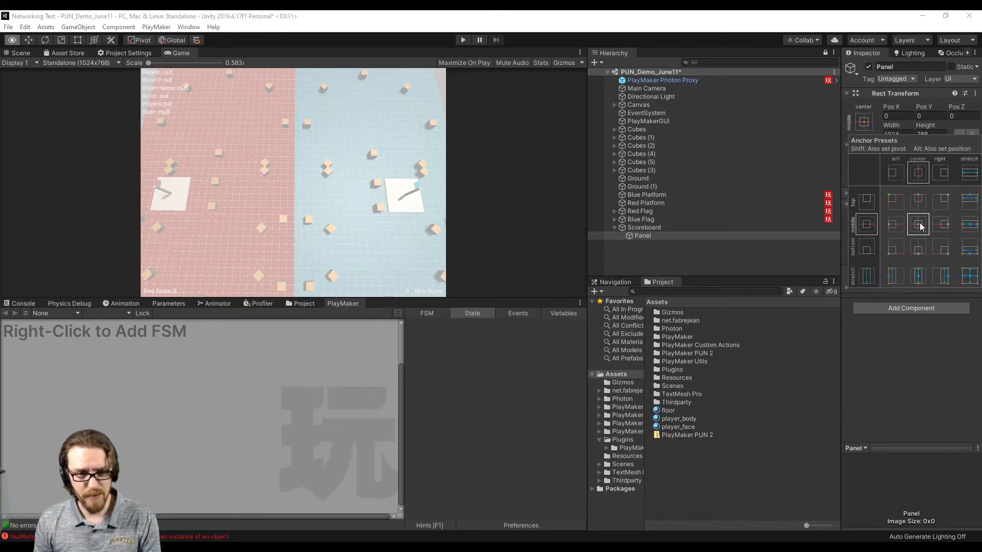
pyautogui.click(823, 429)
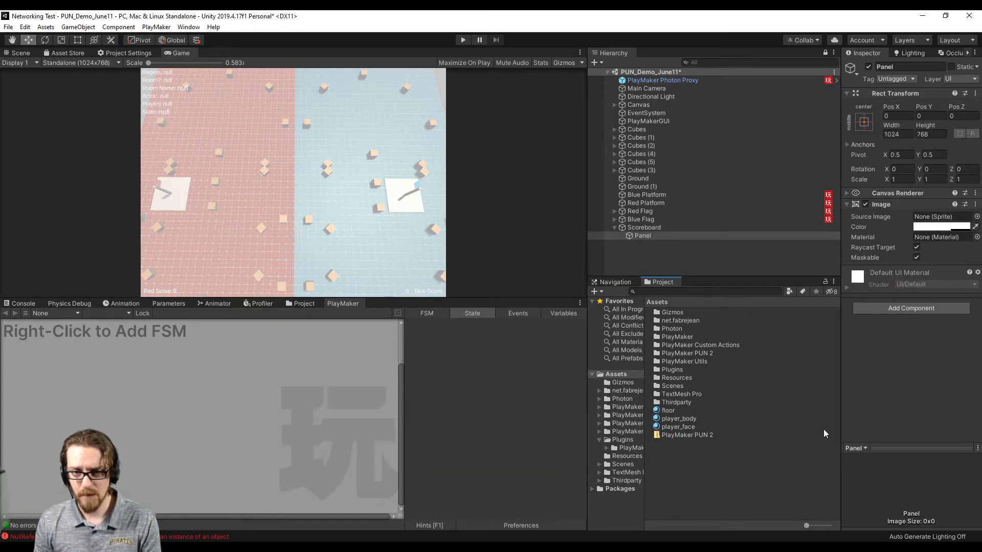
# Rename the Scoreboard canvas to ScoreboardCanvas.
pyautogui.click(648, 229)
pyautogui.press('F2')
pyautogui.click(669, 230)
pyautogui.write('C')
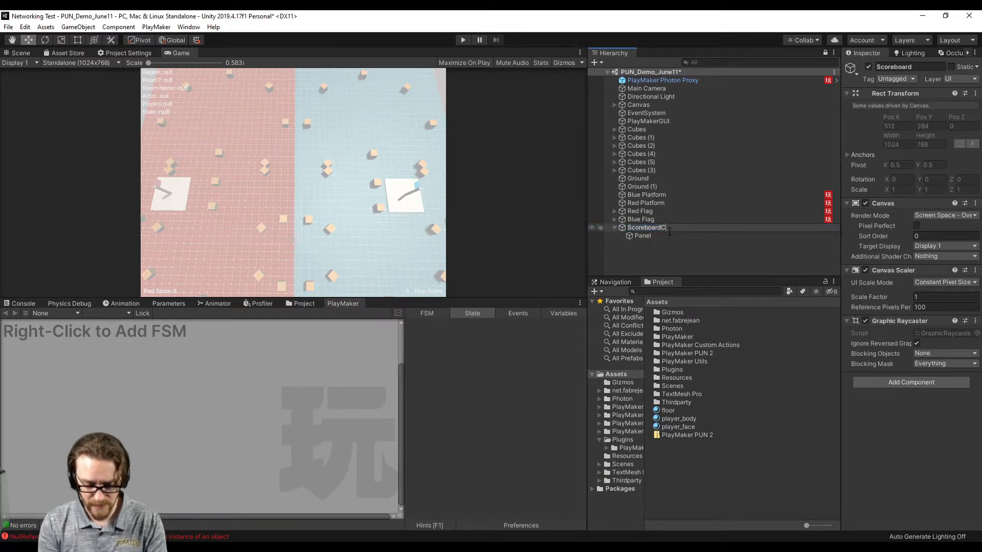
pyautogui.write('anvas')
pyautogui.press('Return')
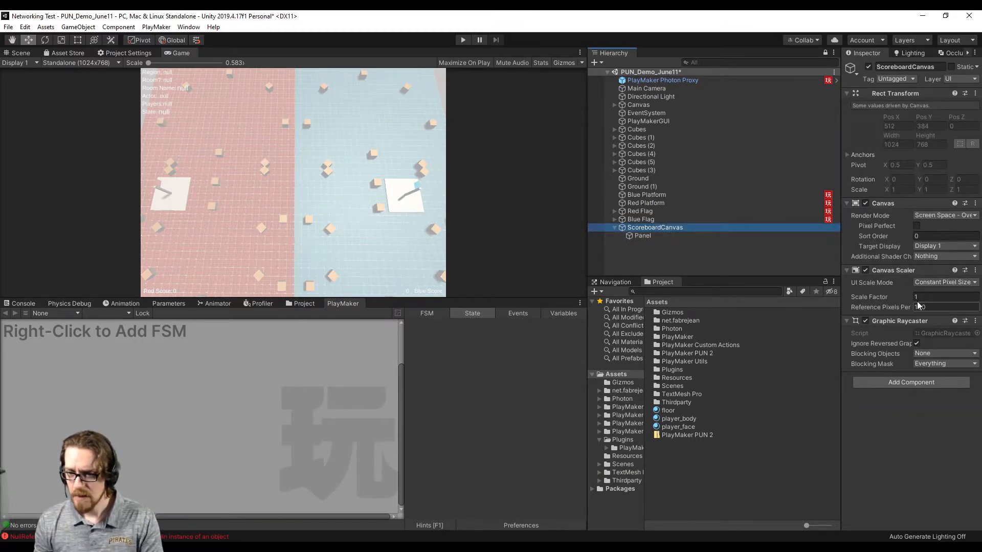
# Set the ScoreboardCanvas scaler's UI Scale Mode to Scale With Screen Size.
pyautogui.click(935, 282)
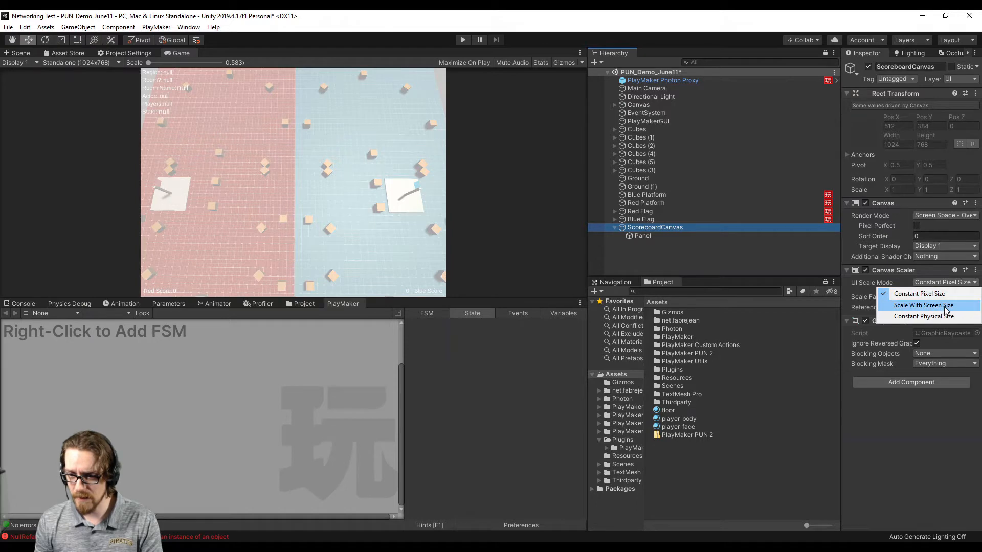
pyautogui.click(942, 306)
pyautogui.click(892, 307)
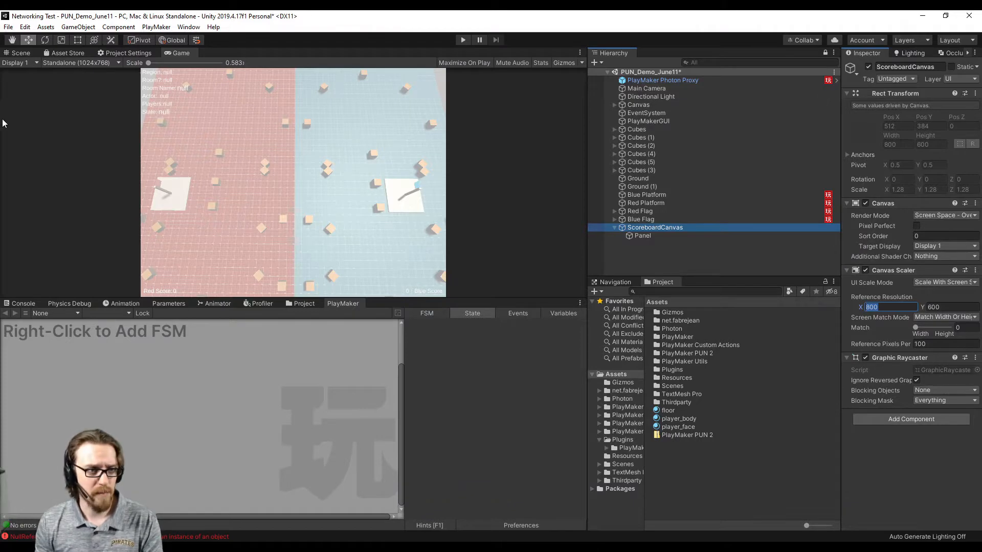
# Open the Player settings through Build Settings and check the default screen width and height under Resolution and Presentation.
pyautogui.click(9, 27)
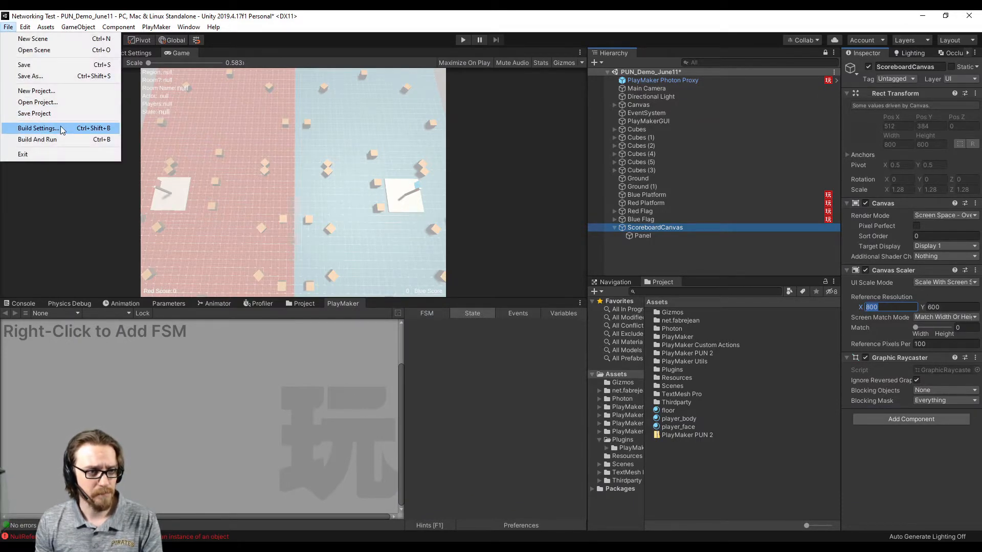
pyautogui.click(61, 128)
pyautogui.click(254, 424)
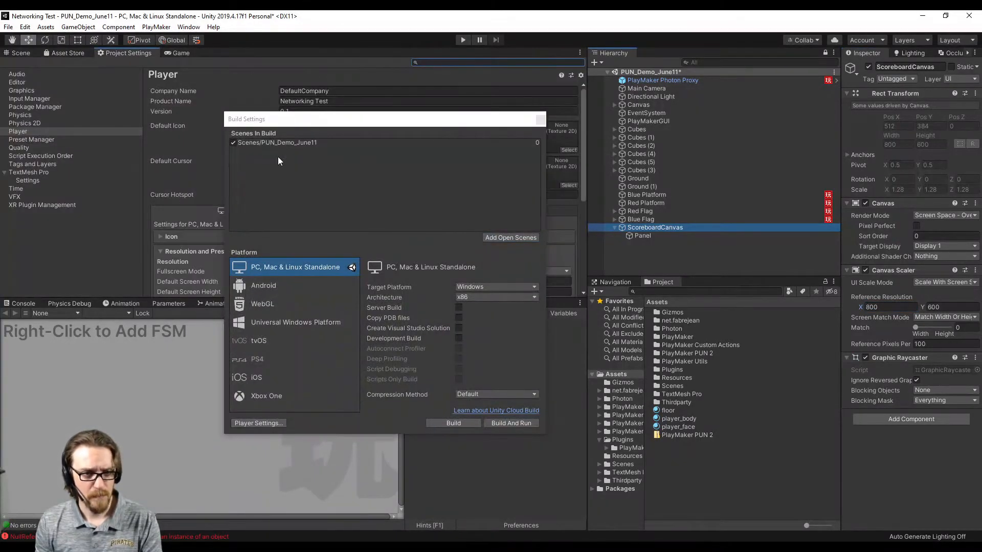
pyautogui.click(540, 120)
pyautogui.scroll(-2, 350, 245)
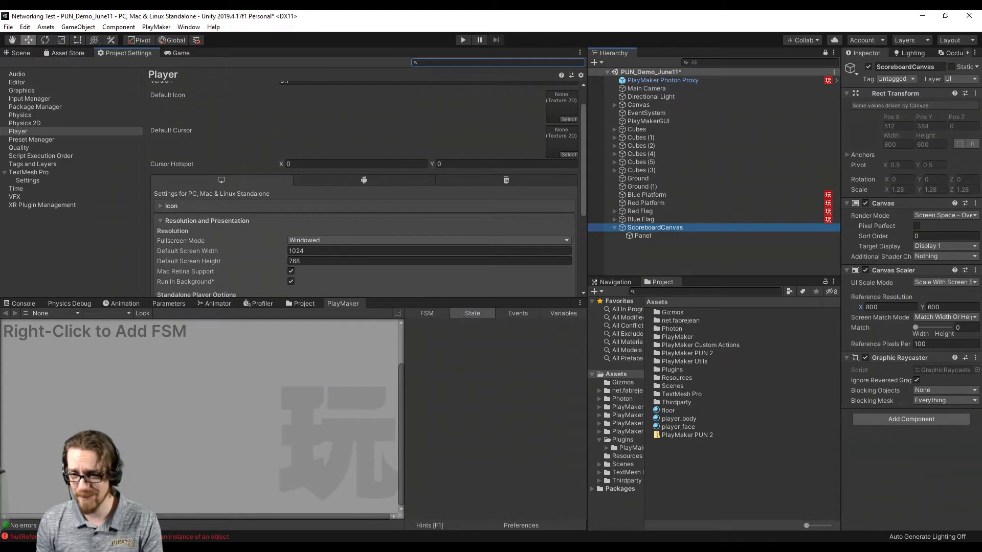
# Set the ScoreboardCanvas reference resolution to 1024 by 768 and switch to the Scene view.
pyautogui.click(898, 308)
pyautogui.write('1024')
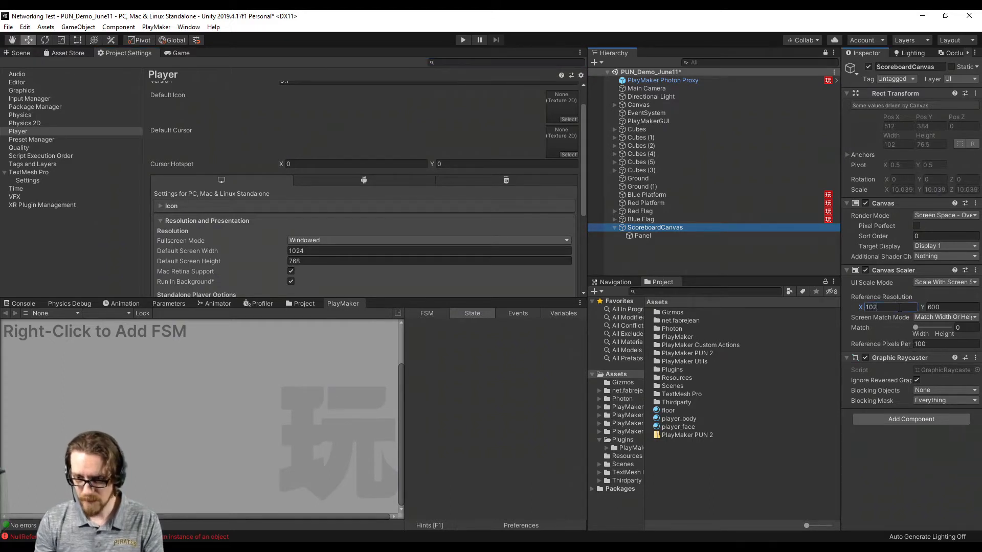
pyautogui.press('Tab')
pyautogui.write('760')
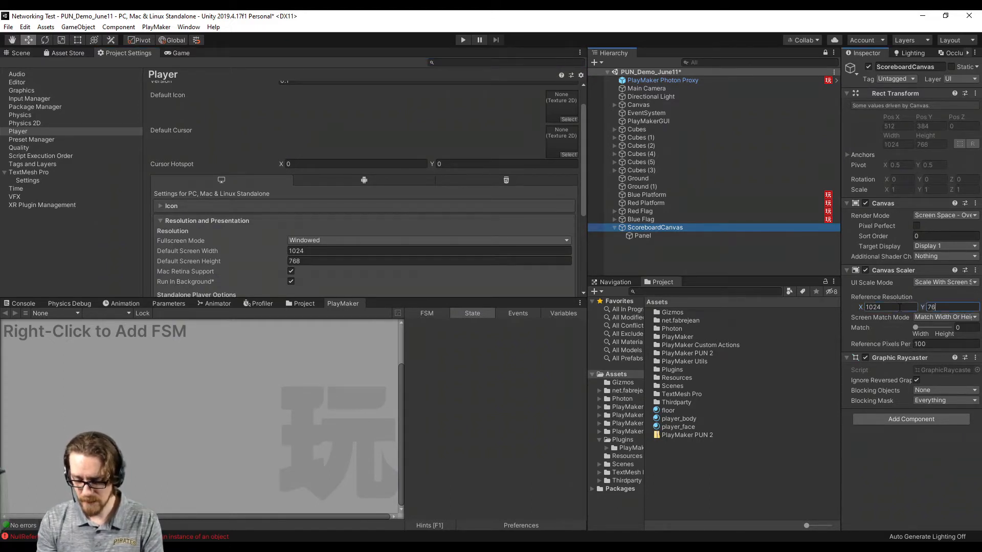
pyautogui.click(20, 53)
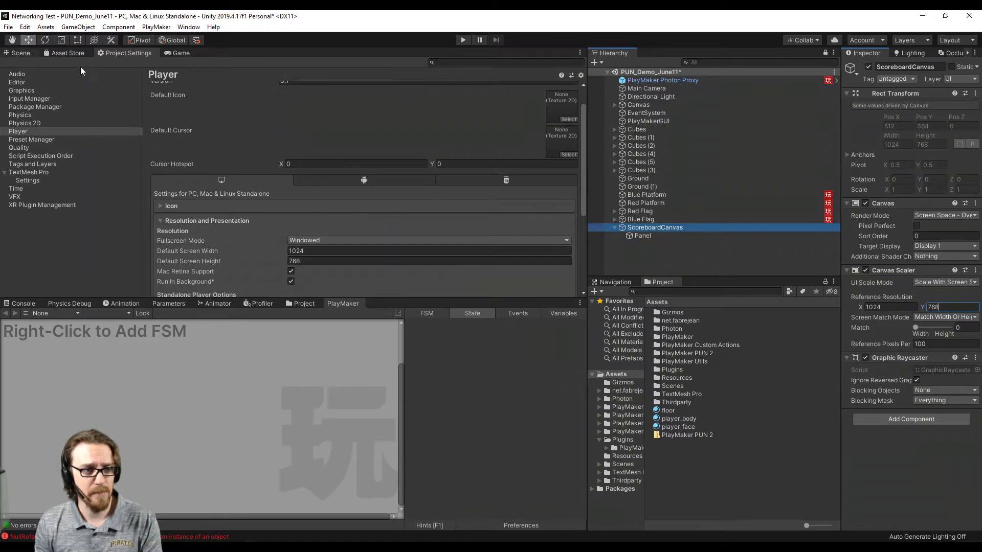
# Shrink the Panel under ScoreboardCanvas to a width of about 809 and a height of about 569, watching the Game view.
pyautogui.click(179, 54)
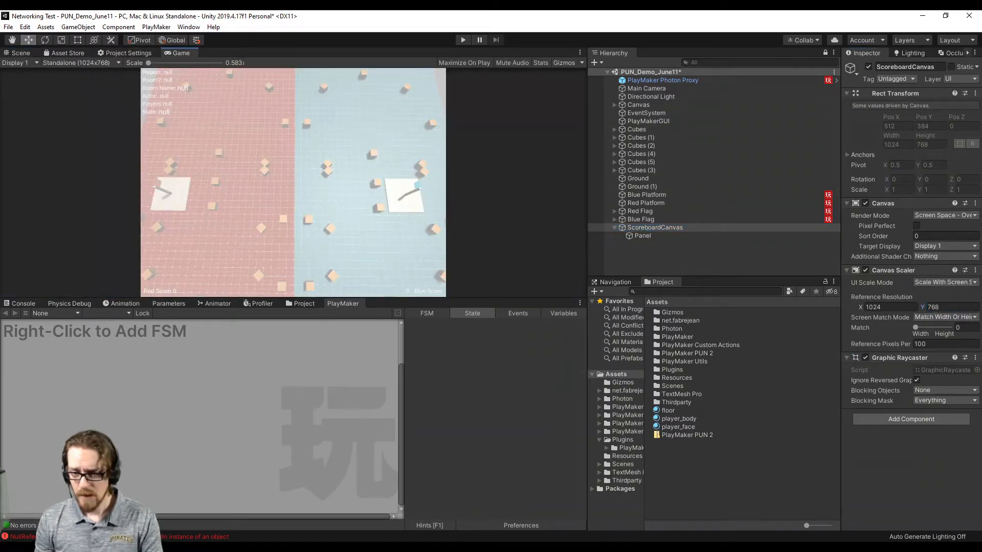
pyautogui.click(644, 236)
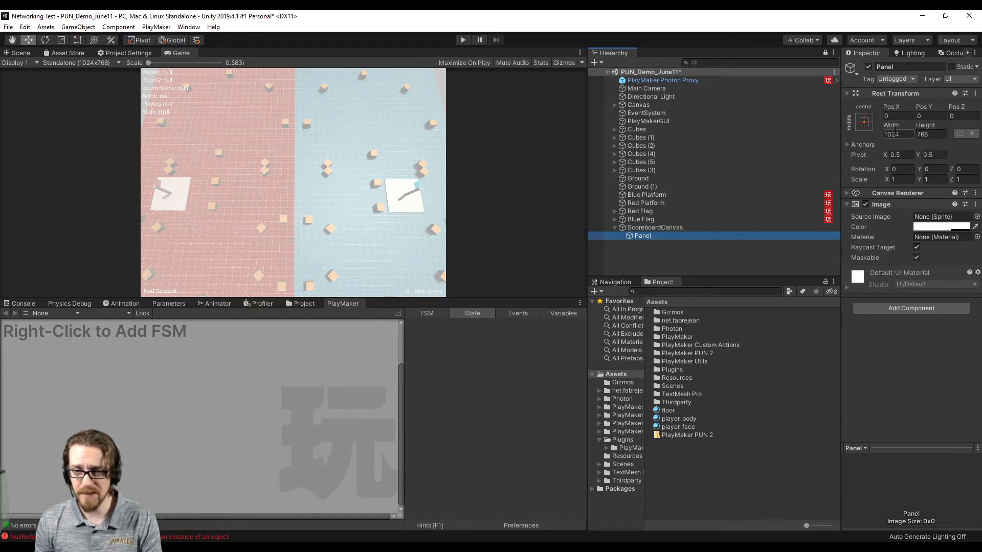
pyautogui.moveTo(930, 129); pyautogui.dragTo(459, 147)
pyautogui.moveTo(891, 128); pyautogui.dragTo(757, 133)
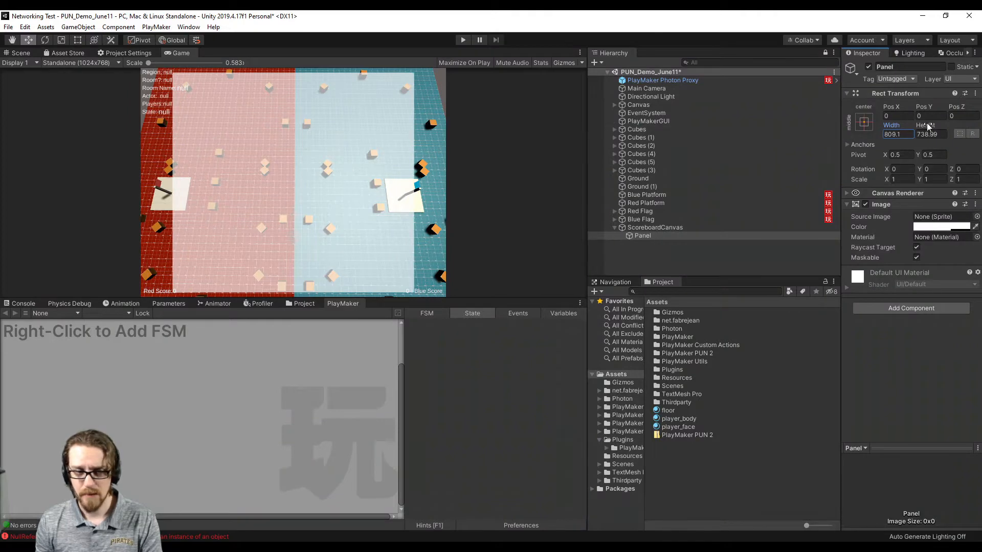
pyautogui.moveTo(928, 127); pyautogui.dragTo(835, 144)
pyautogui.click(643, 236)
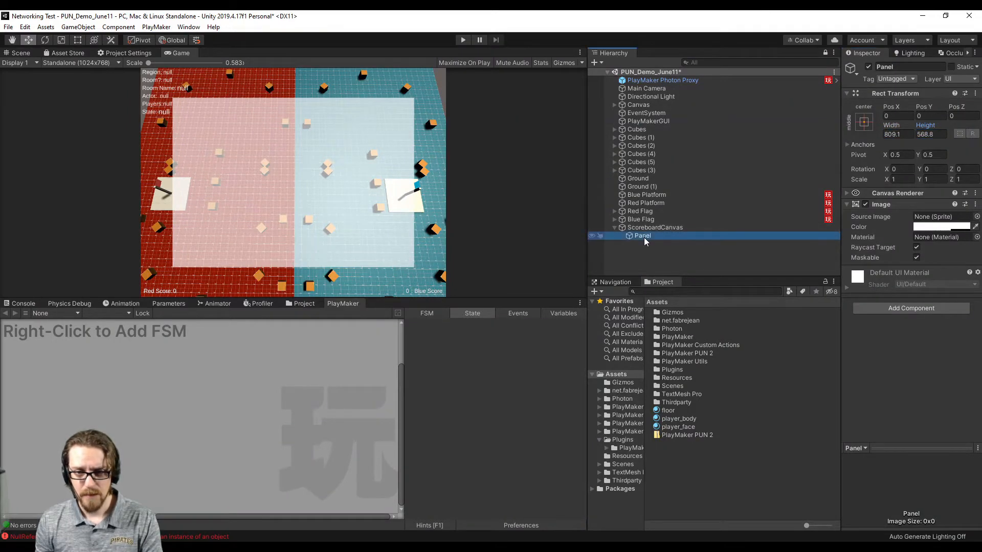
pyautogui.rightClick(644, 240)
pyautogui.moveTo(713, 412)
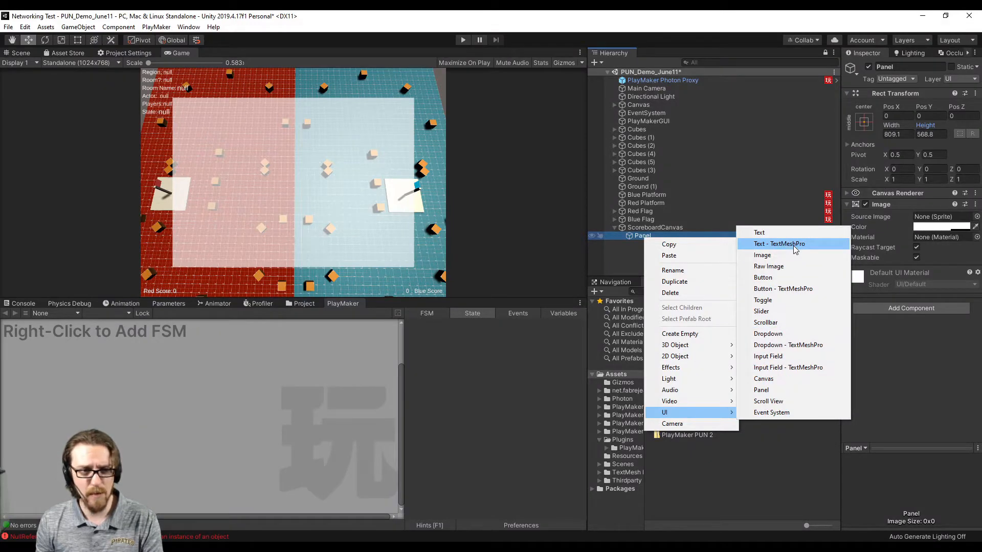
pyautogui.click(564, 396)
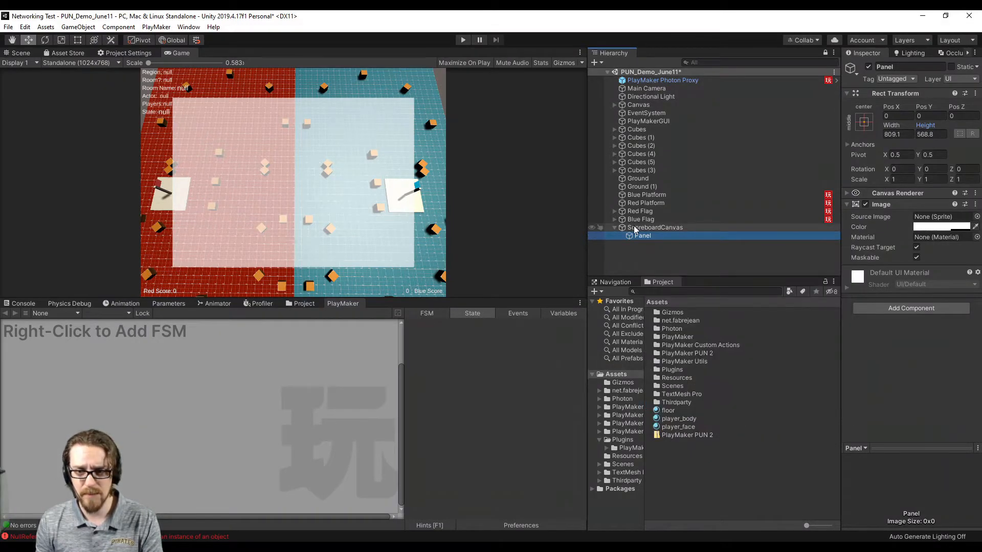
# Examine the RegionLabel text object in the Region group of DebugPUN on the original Canvas.
pyautogui.click(615, 104)
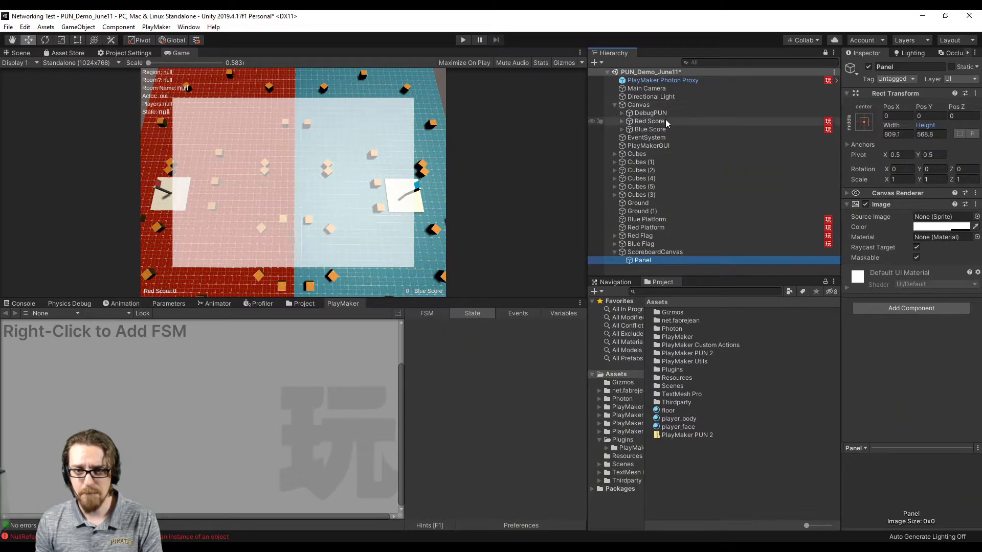
pyautogui.click(622, 113)
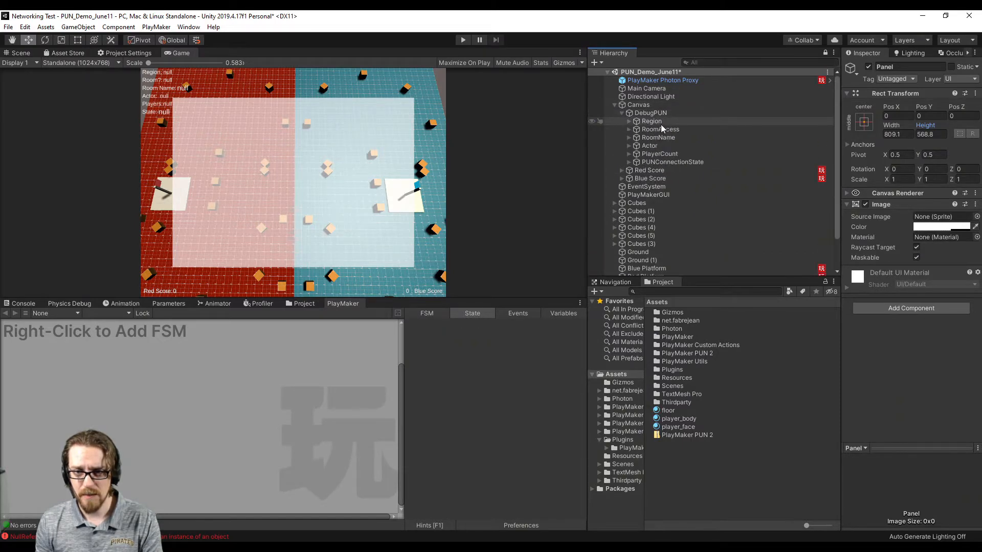
pyautogui.click(649, 125)
pyautogui.click(629, 121)
pyautogui.click(664, 130)
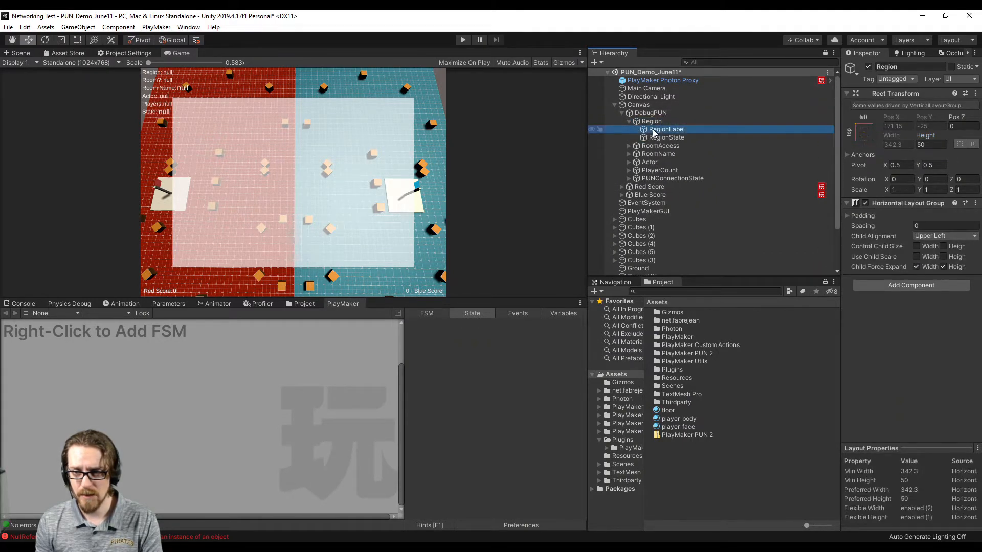
pyautogui.click(614, 105)
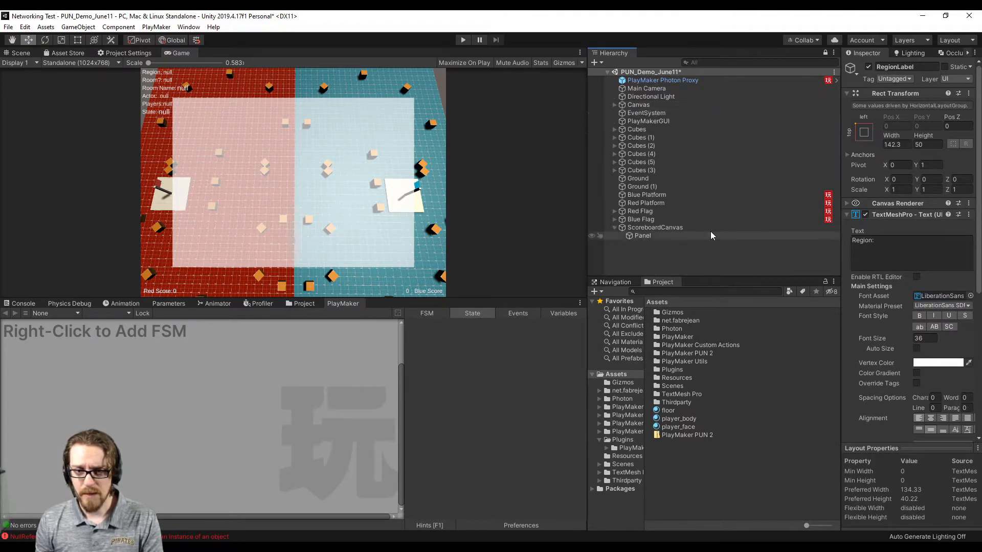
# Add a TextMeshPro text as a child of the scoreboard Panel and name it ScoreboardTitle.
pyautogui.click(652, 234)
pyautogui.rightClick(677, 235)
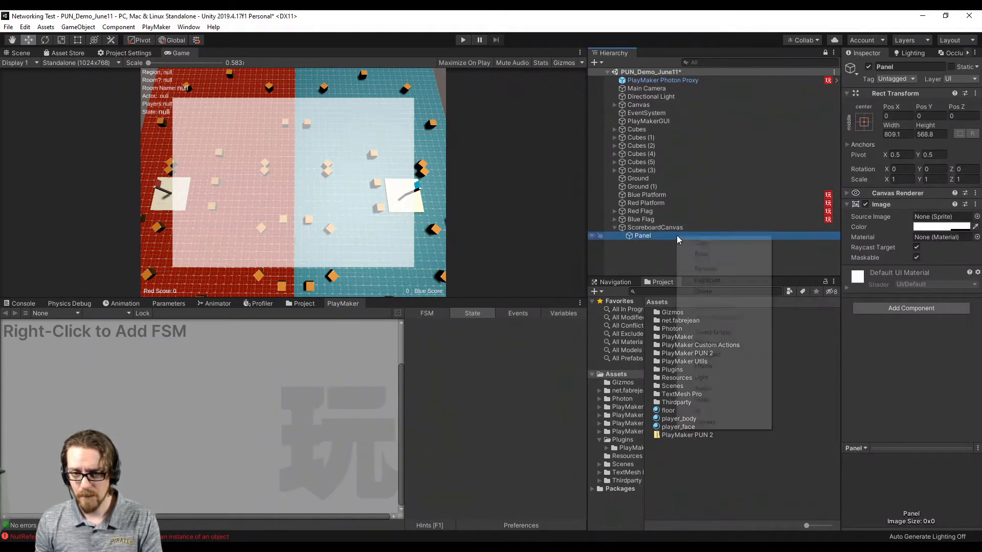
pyautogui.moveTo(738, 412)
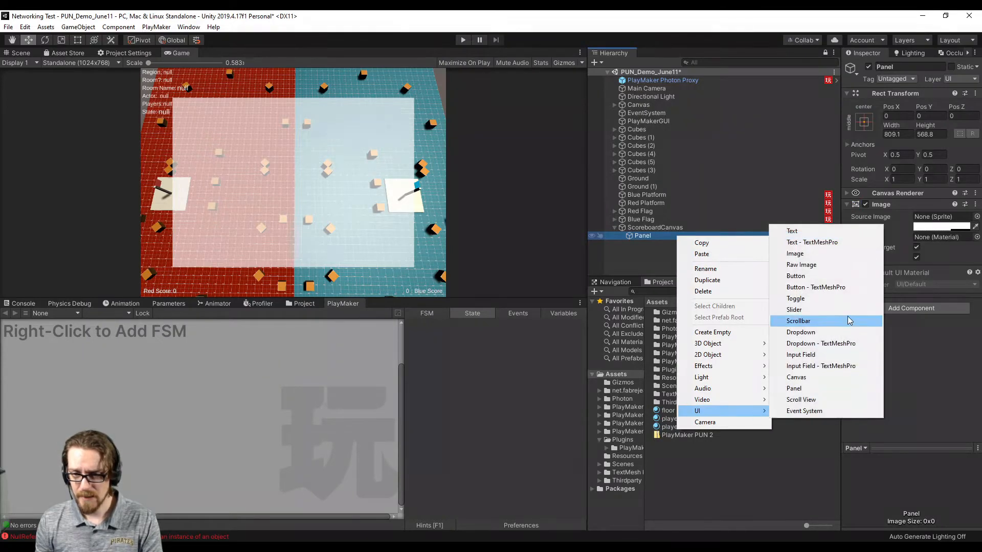
pyautogui.click(809, 243)
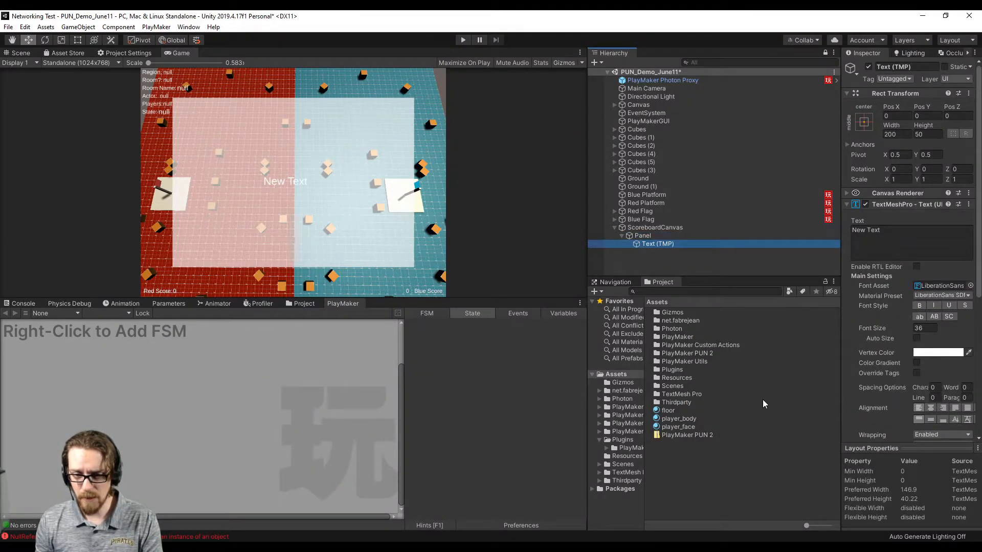
pyautogui.click(667, 243)
pyautogui.write('Score')
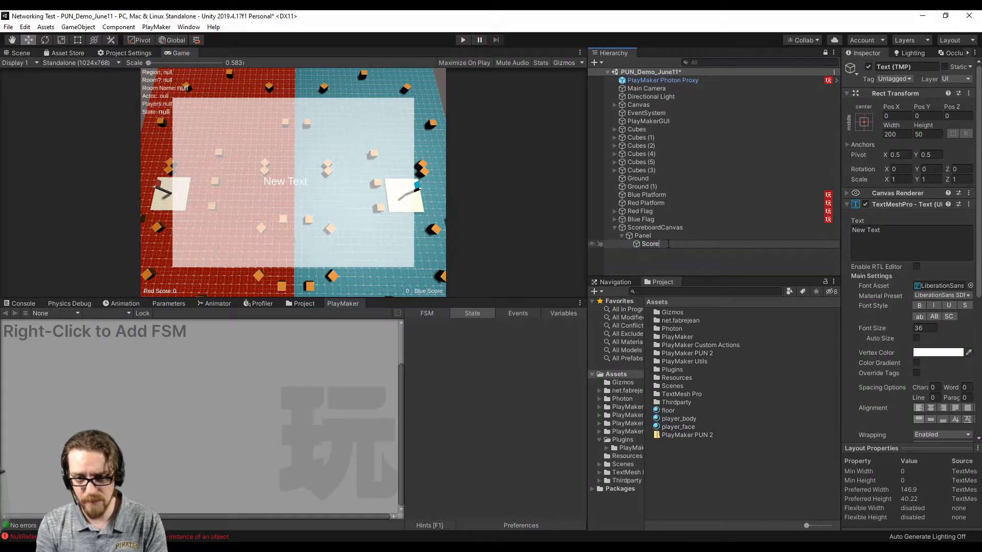
pyautogui.write('boardTitle')
pyautogui.press('Return')
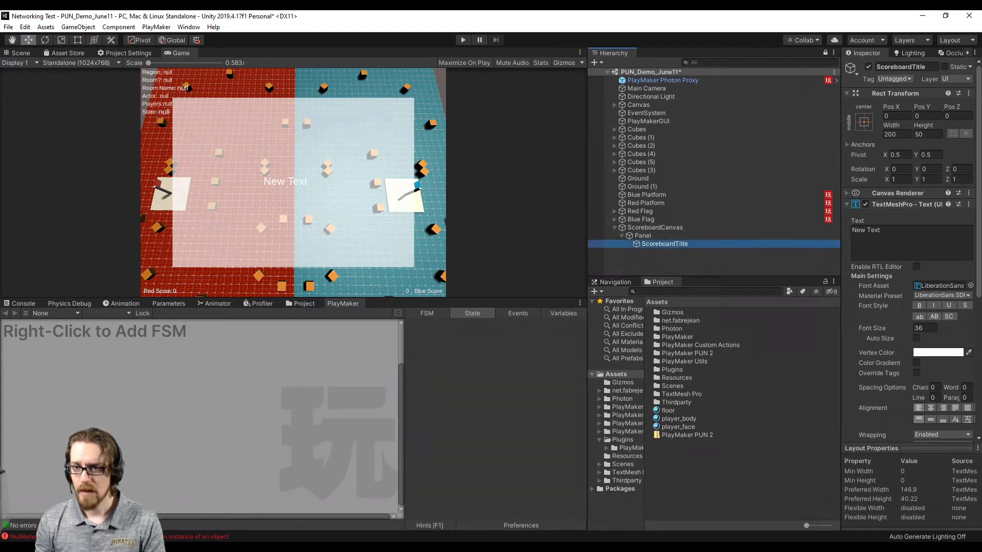
# Anchor and position ScoreboardTitle at the panel's top center, then enable Auto Size and center-align its text.
pyautogui.click(864, 123)
pyautogui.press('alt')
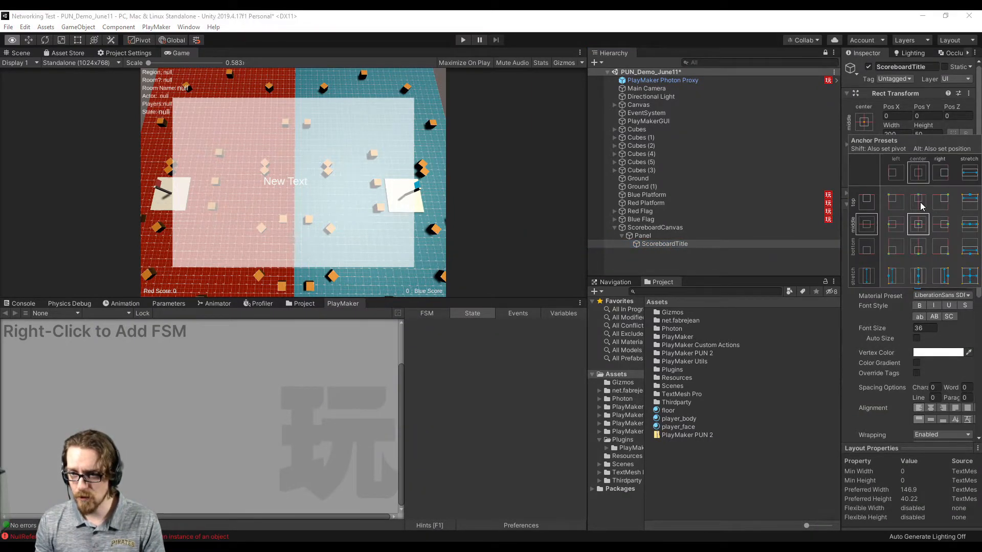
pyautogui.keyDown('alt'); pyautogui.click(919, 201); pyautogui.keyUp('alt')
pyautogui.click(917, 338)
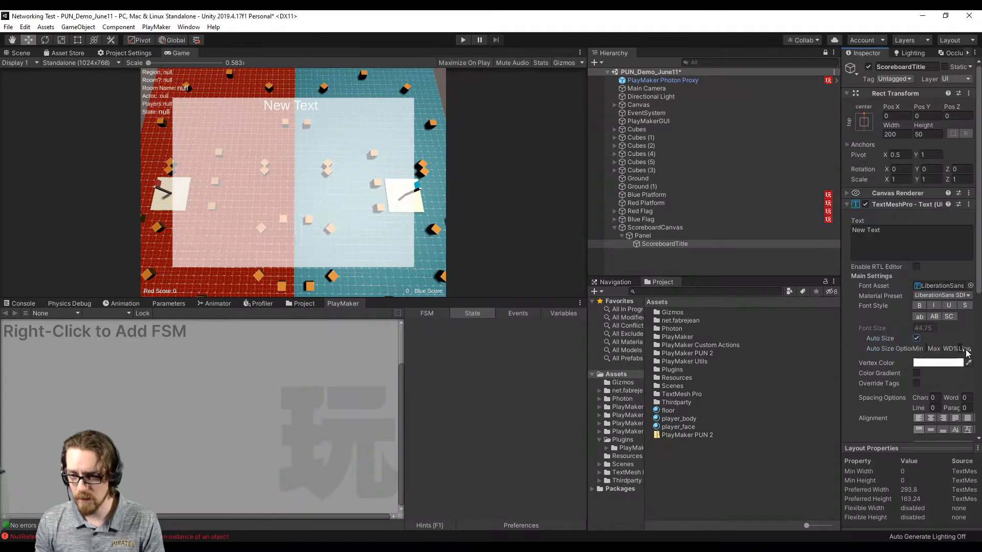
pyautogui.click(930, 418)
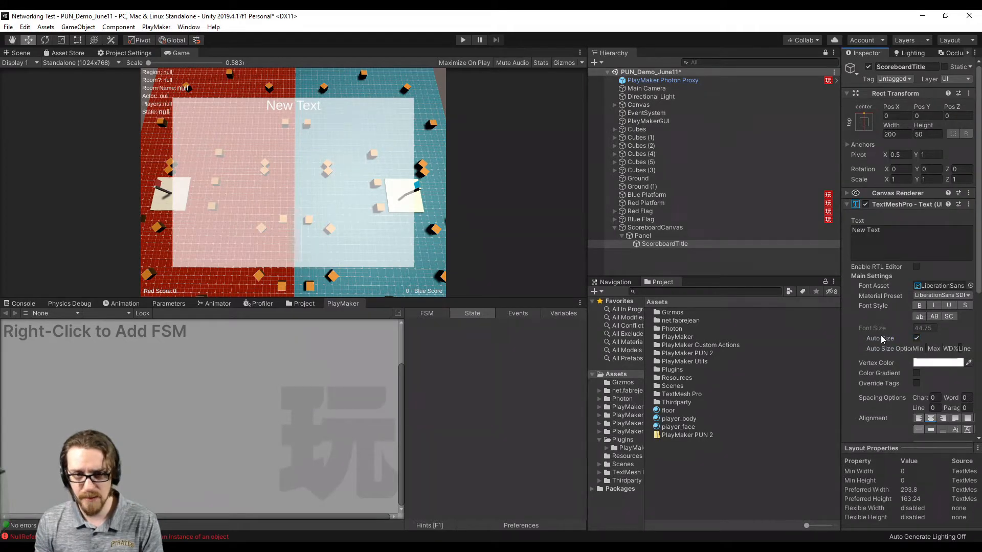
# Change the ScoreboardTitle anchor and position to stretch across the top of the panel.
pyautogui.click(865, 121)
pyautogui.press('alt')
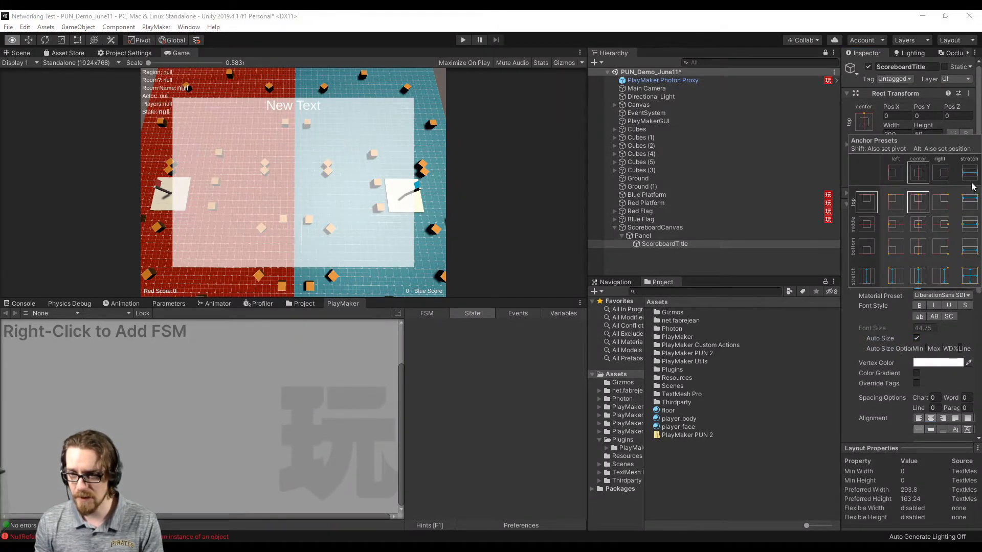
pyautogui.keyDown('alt'); pyautogui.click(973, 207); pyautogui.keyUp('alt')
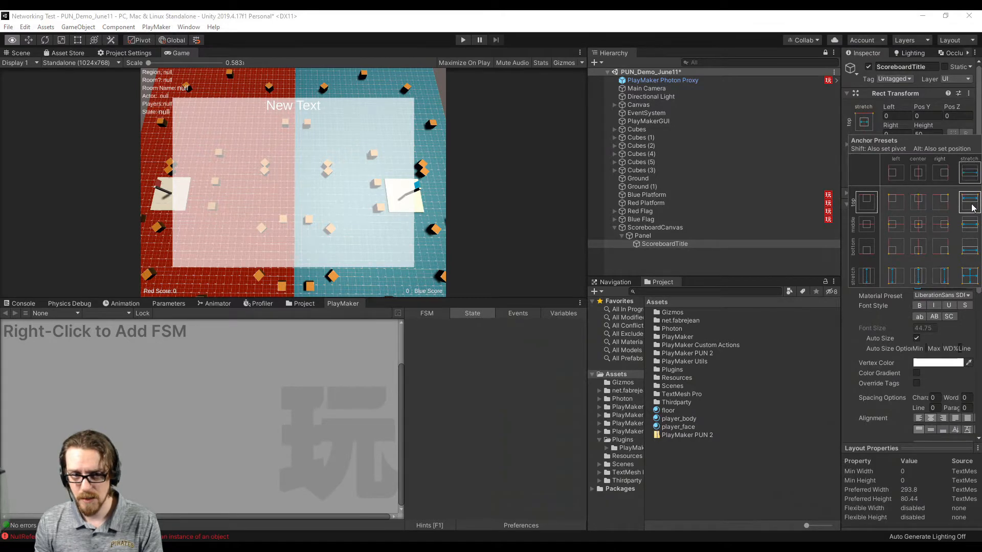
pyautogui.click(17, 54)
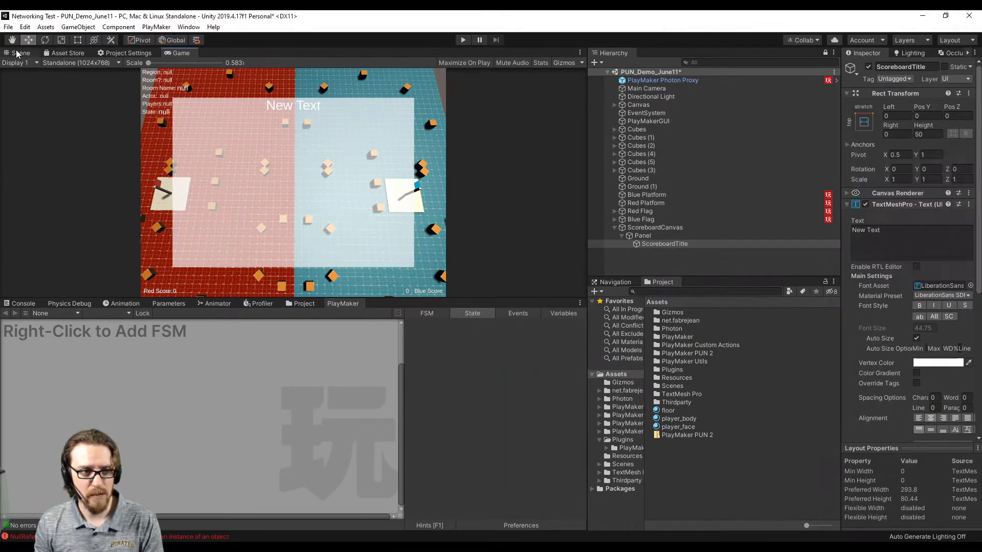
# Frame ScoreboardCanvas in the 2D Scene view, check the ScoreboardTitle bounds, and return to the Game view.
pyautogui.click(21, 54)
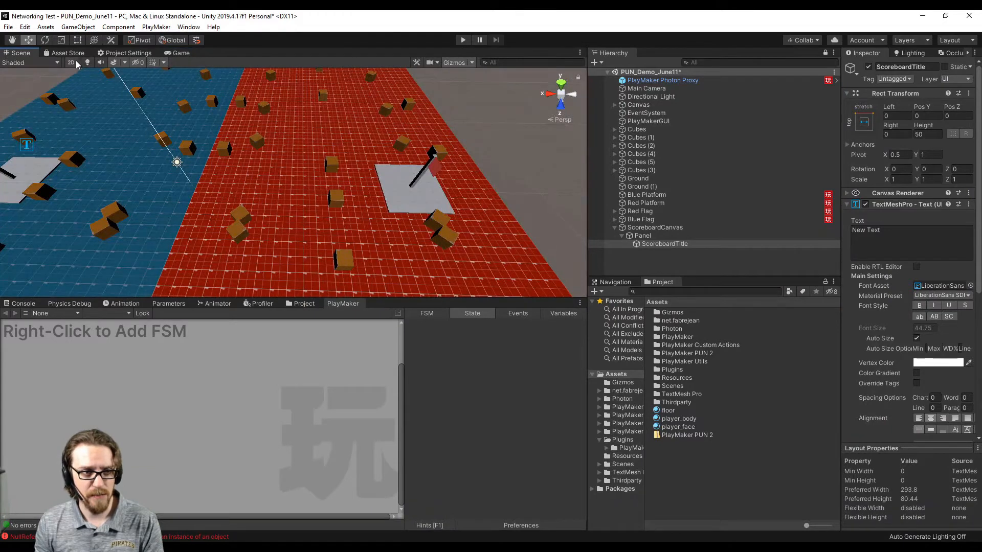
pyautogui.click(74, 62)
pyautogui.click(645, 228)
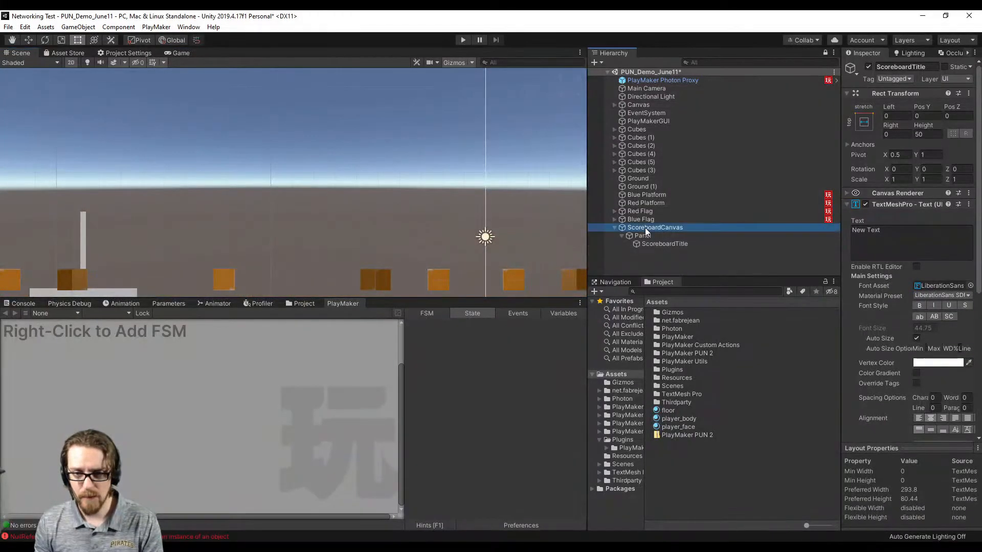
pyautogui.doubleClick(645, 228)
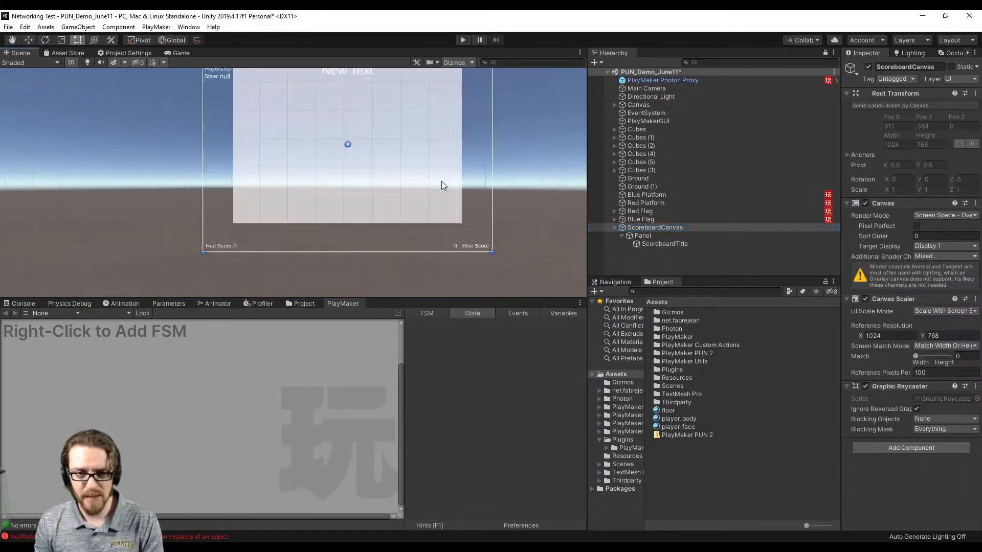
pyautogui.click(656, 244)
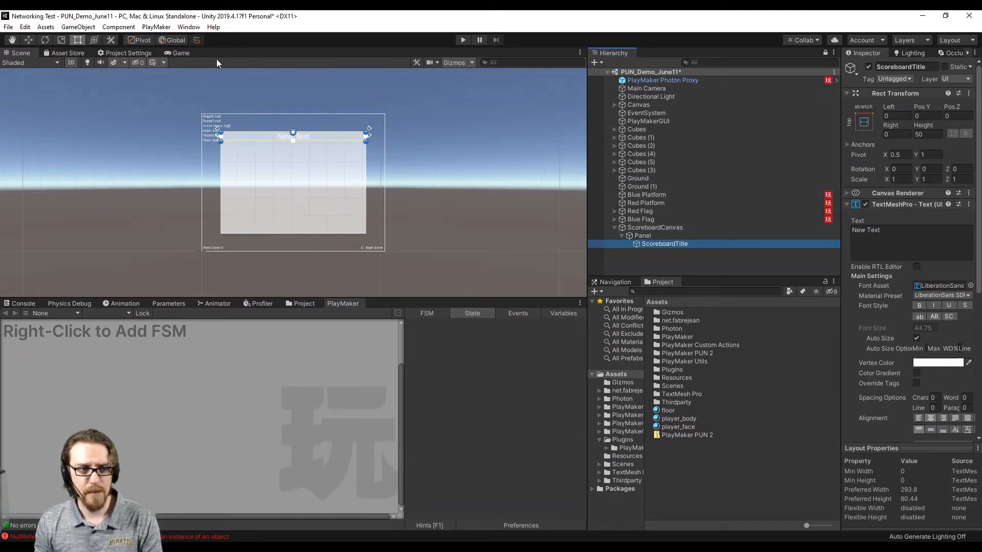
pyautogui.click(180, 53)
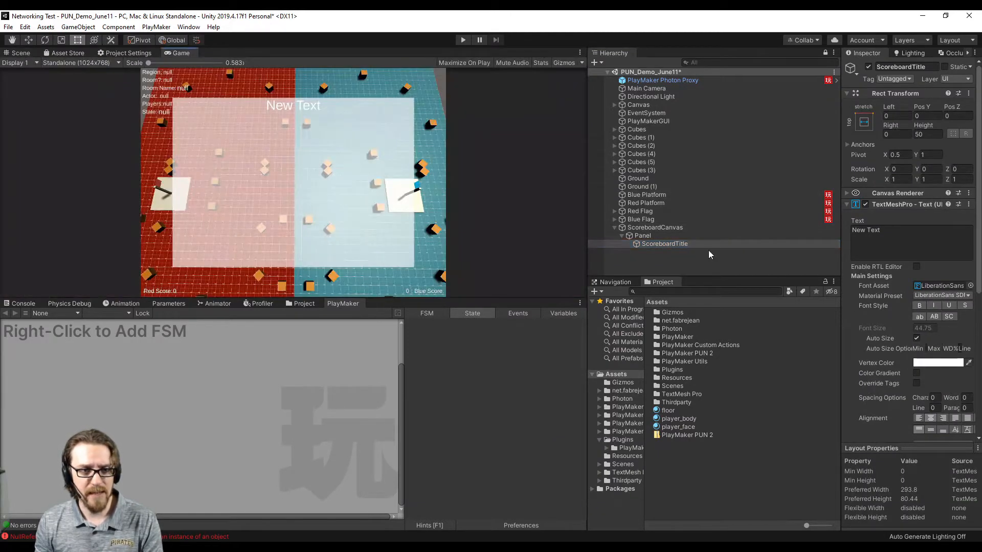
# Set the ScoreboardTitle vertex color to black (000000).
pyautogui.click(938, 363)
pyautogui.moveTo(711, 230); pyautogui.dragTo(646, 289)
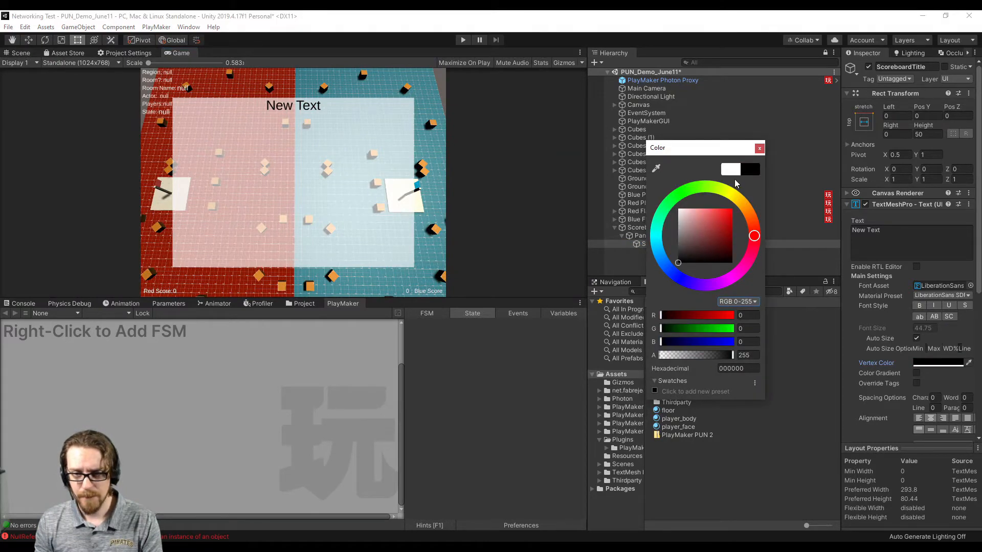
pyautogui.click(759, 149)
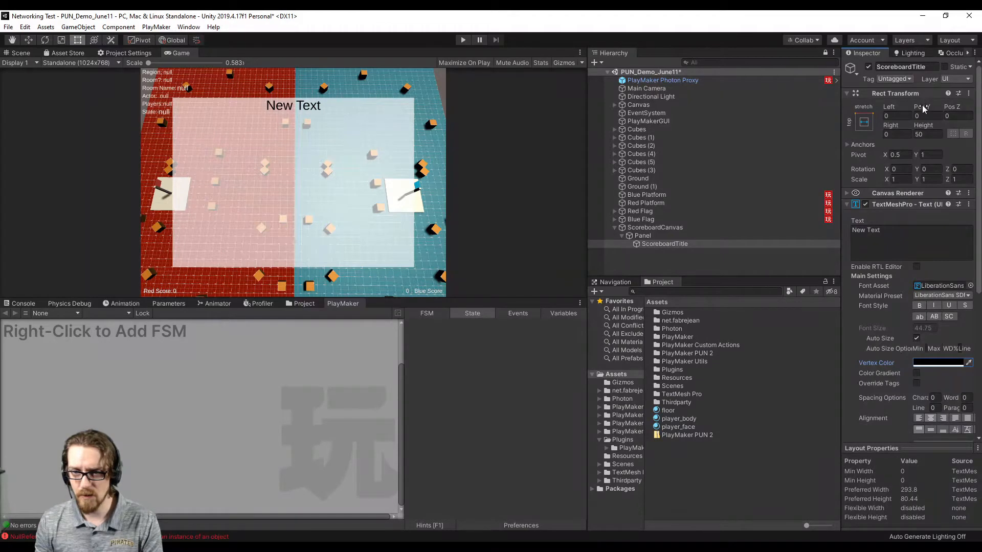
# Lower ScoreboardTitle to a Pos Y of -17.6 and change its text to Scoreboard.
pyautogui.moveTo(910, 108); pyautogui.dragTo(909, 108)
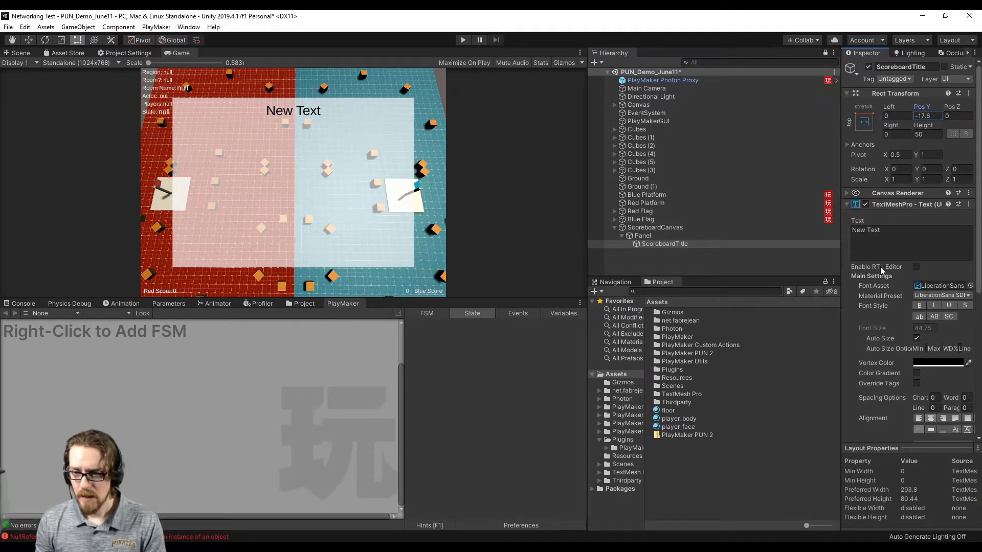
pyautogui.click(891, 234)
pyautogui.write('Scoreboard')
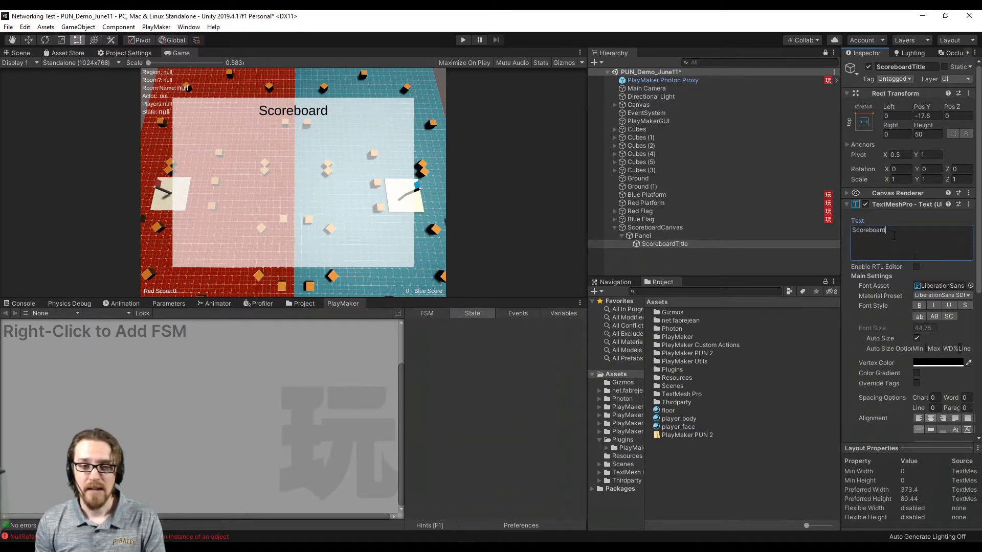
# Try adding a UI panel as a child of ScoreboardTitle and undo it.
pyautogui.click(679, 244)
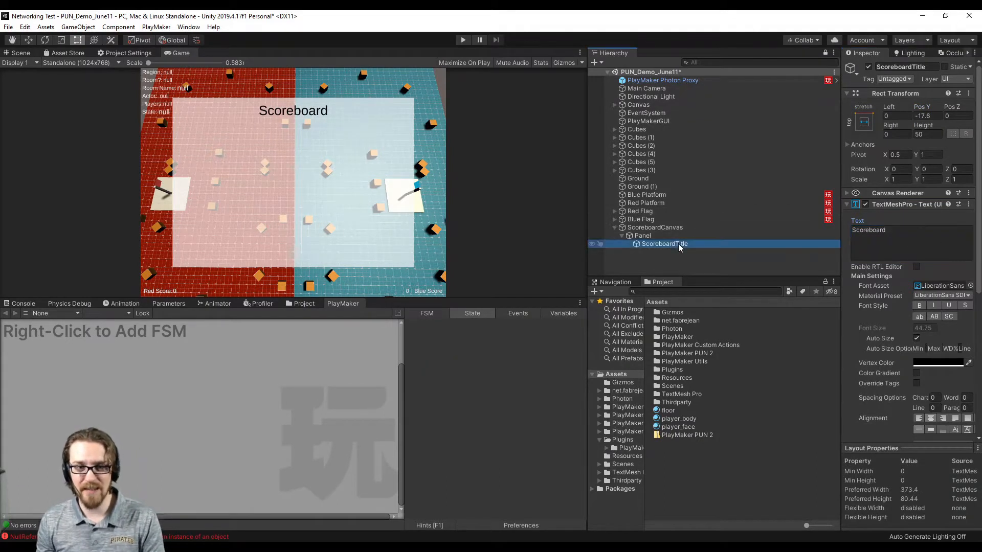
pyautogui.rightClick(641, 243)
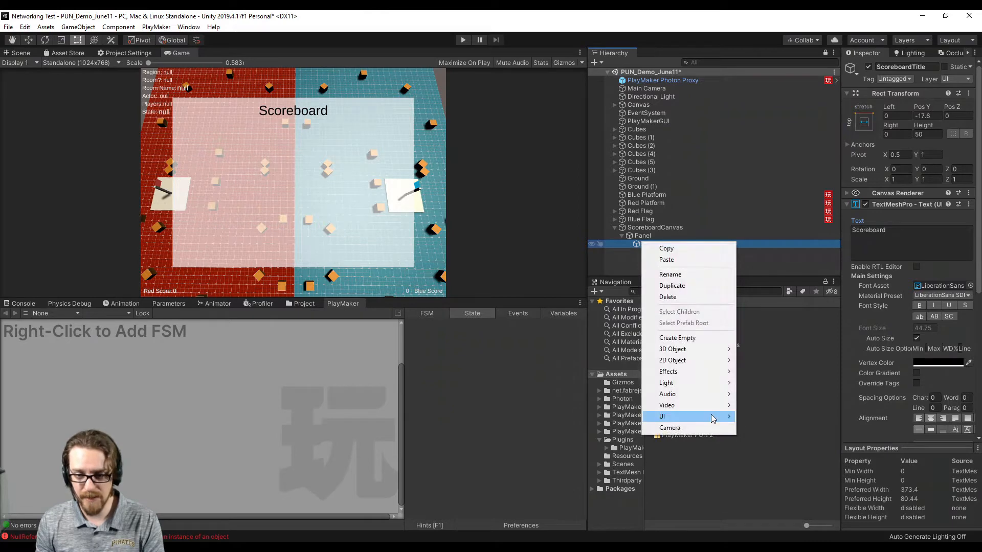
pyautogui.moveTo(712, 417)
pyautogui.click(759, 393)
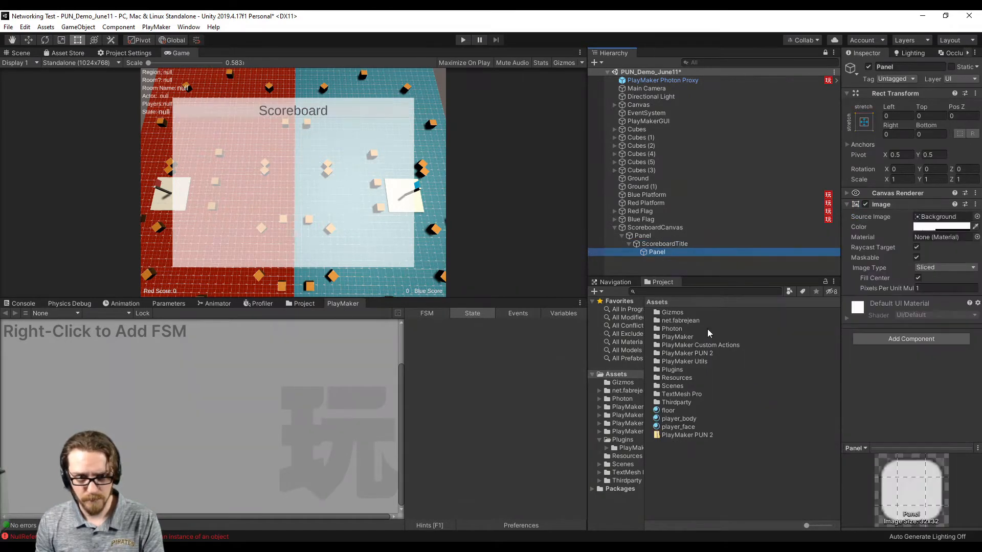
pyautogui.hotkey('ctrl', 'z')
pyautogui.hotkey('ctrl', 'y')
pyautogui.hotkey('ctrl', 'z')
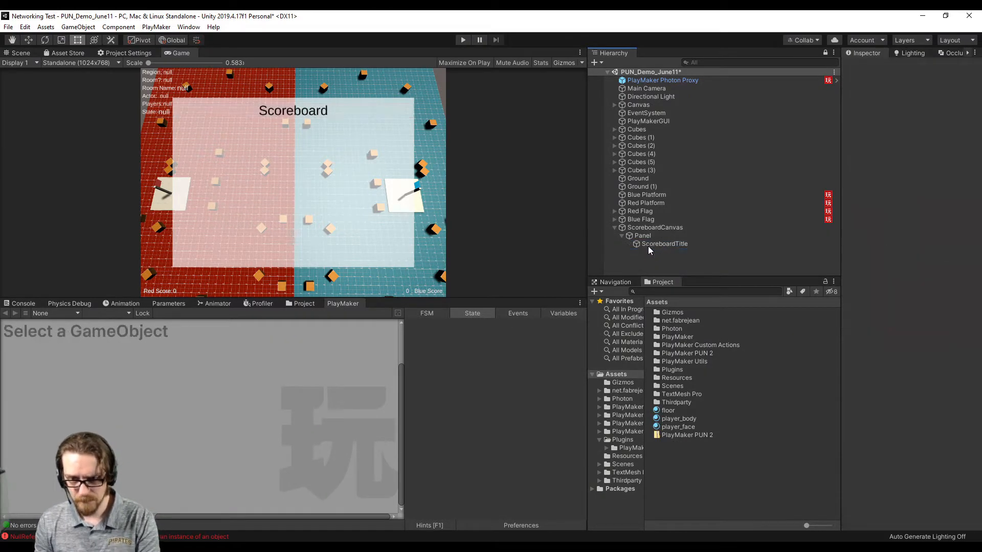
# Add a UI panel as a child of the scoreboard's Panel object and name it GroupPanel.
pyautogui.click(643, 235)
pyautogui.rightClick(643, 238)
pyautogui.moveTo(705, 411)
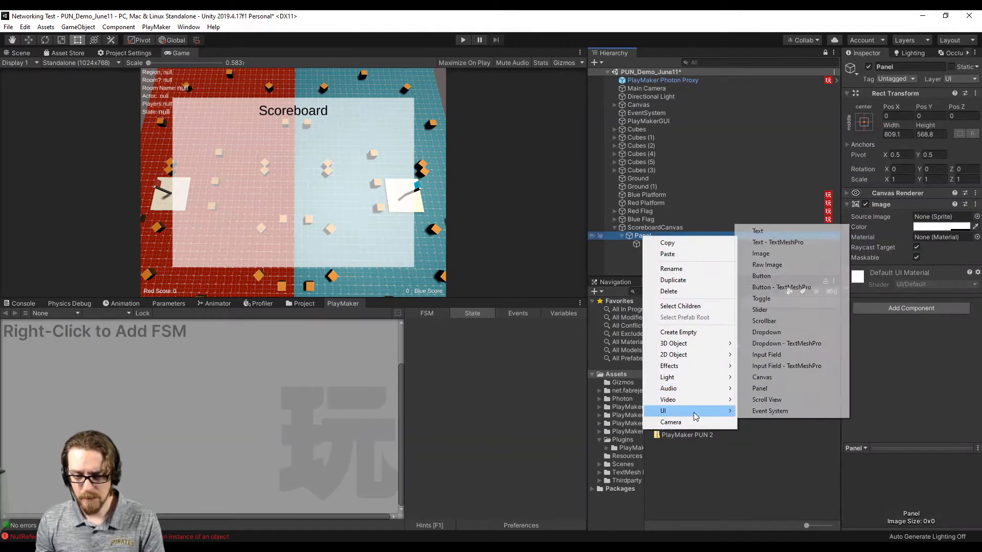
pyautogui.click(761, 389)
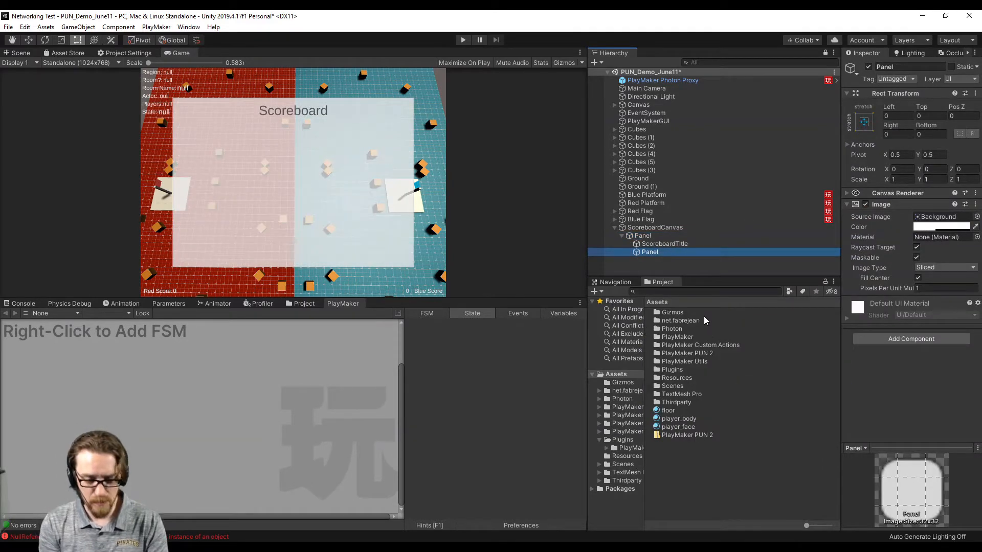
pyautogui.write('GroupPanel')
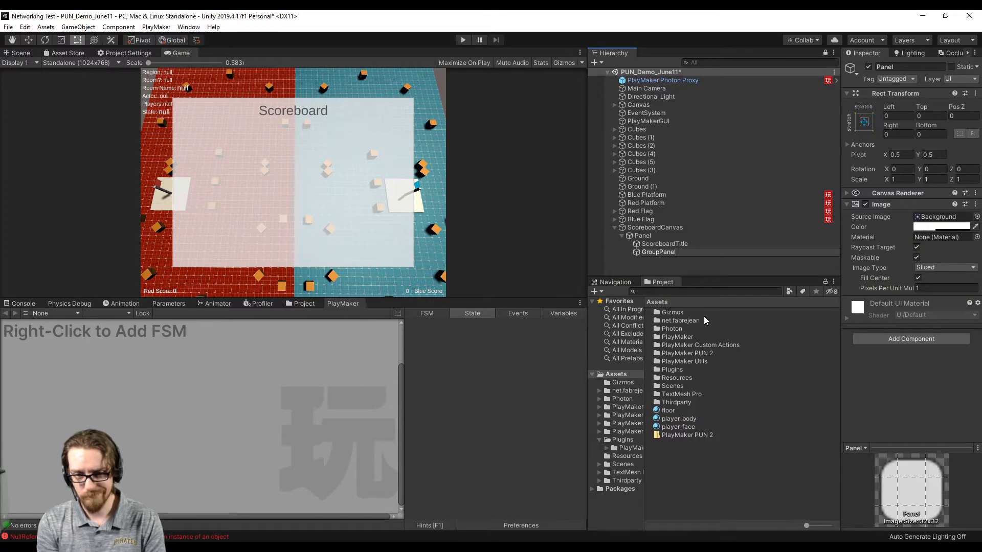
pyautogui.press('Return')
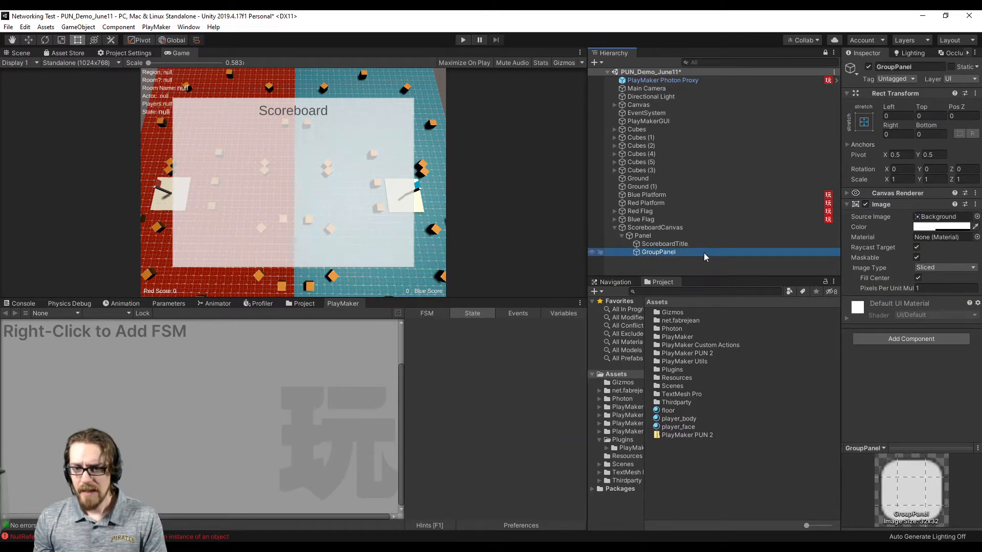
# Set the GroupPanel anchor preset to middle center.
pyautogui.click(862, 127)
pyautogui.click(921, 223)
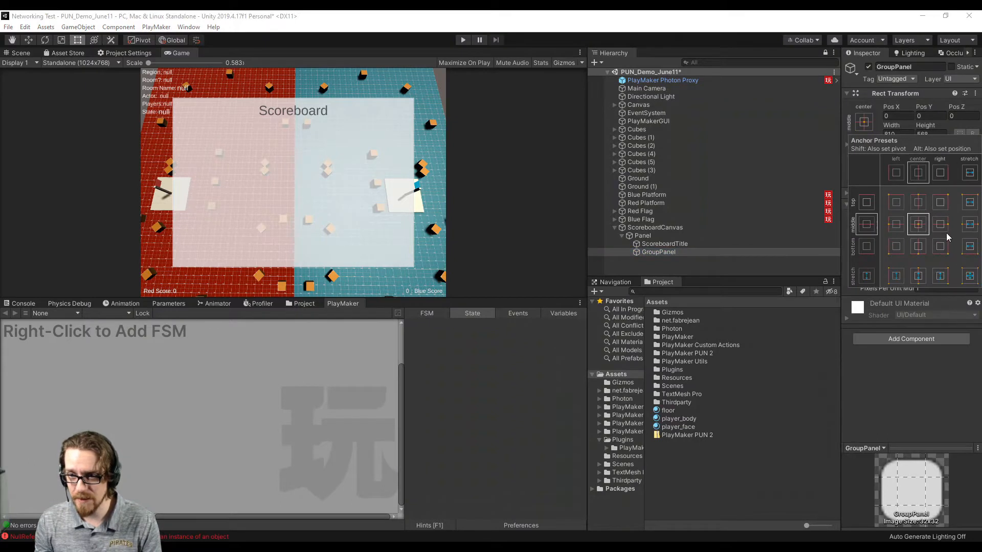
pyautogui.click(903, 397)
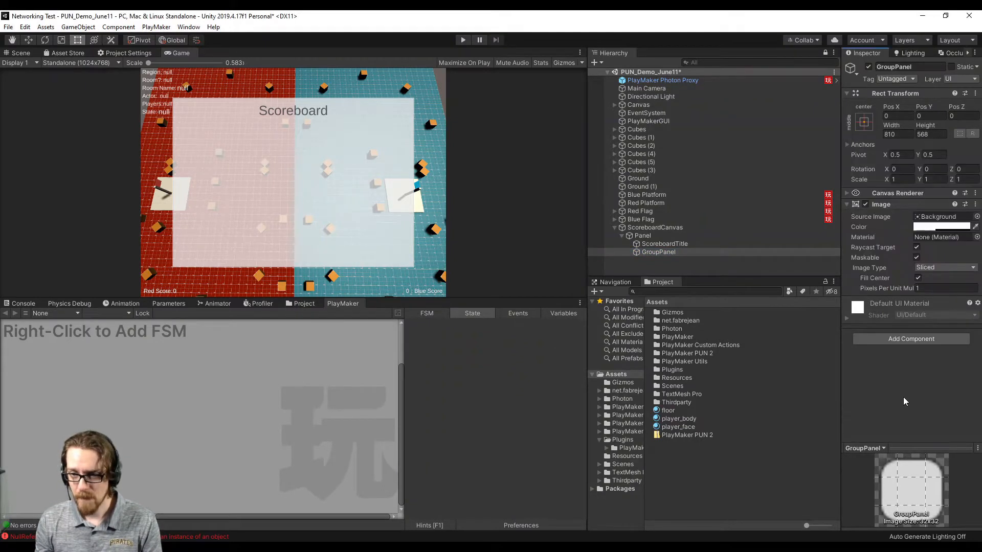
# Set the GroupPanel image color to blue (0049FF).
pyautogui.click(947, 228)
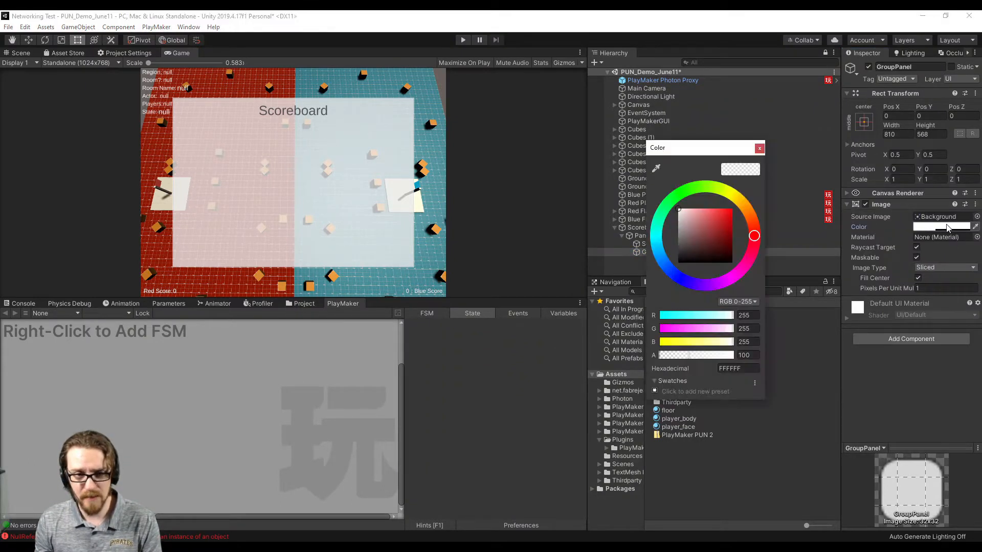
pyautogui.click(671, 270)
pyautogui.moveTo(722, 238); pyautogui.dragTo(755, 187)
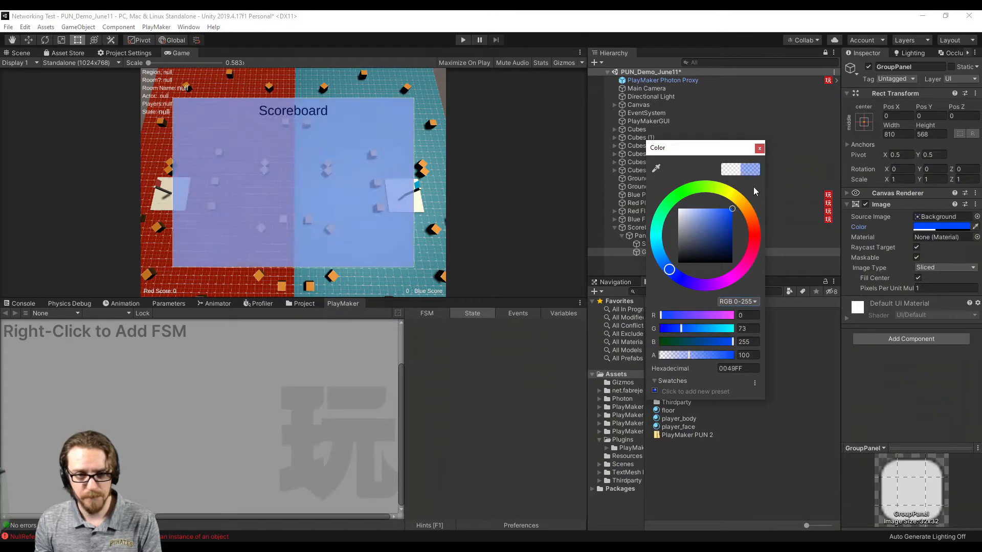
pyautogui.click(759, 150)
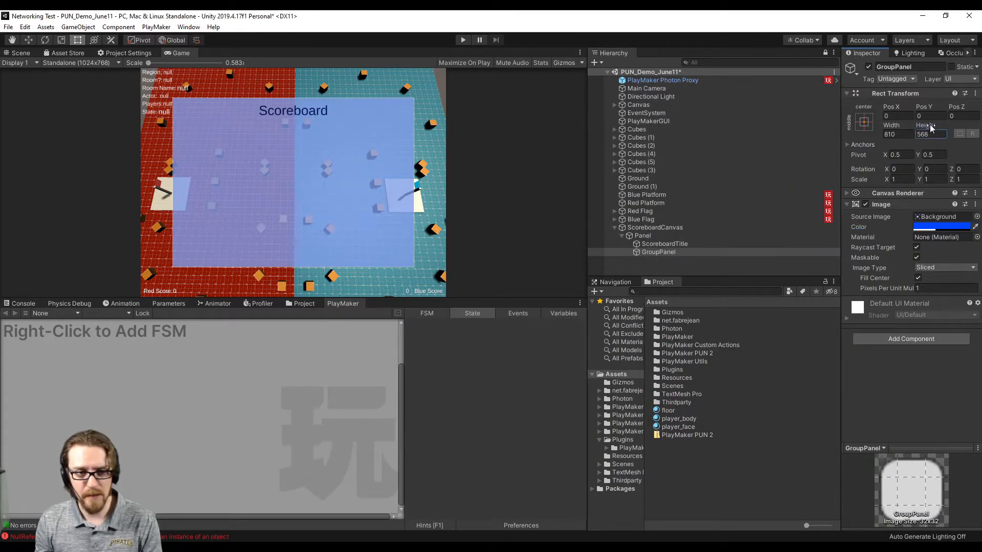
# Resize GroupPanel to a width of 696.3 and height of 455, and lower it to a Pos Y of -25.1.
pyautogui.moveTo(930, 129); pyautogui.dragTo(45, 155)
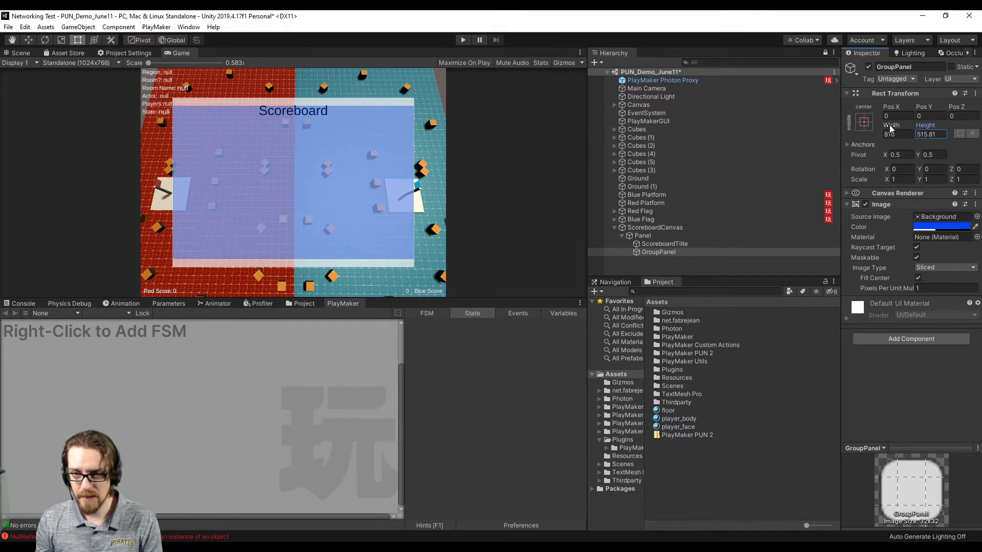
pyautogui.moveTo(891, 128); pyautogui.dragTo(843, 120)
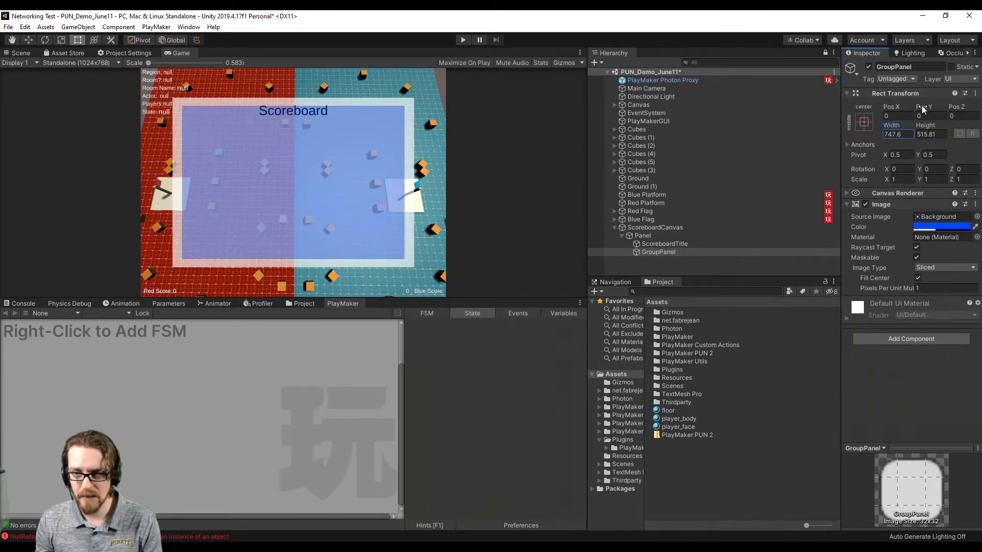
pyautogui.moveTo(924, 108); pyautogui.dragTo(716, 112)
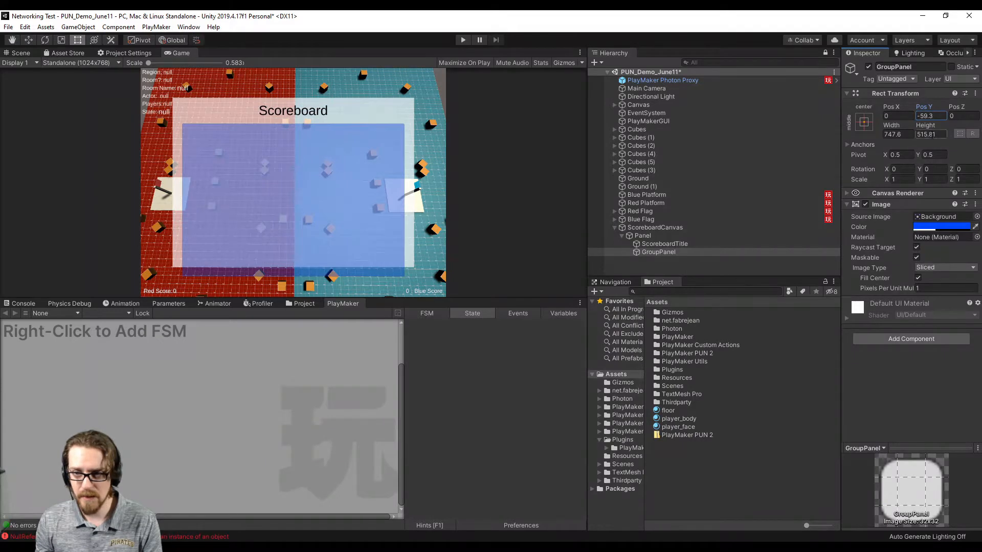
pyautogui.moveTo(926, 125); pyautogui.dragTo(898, 127)
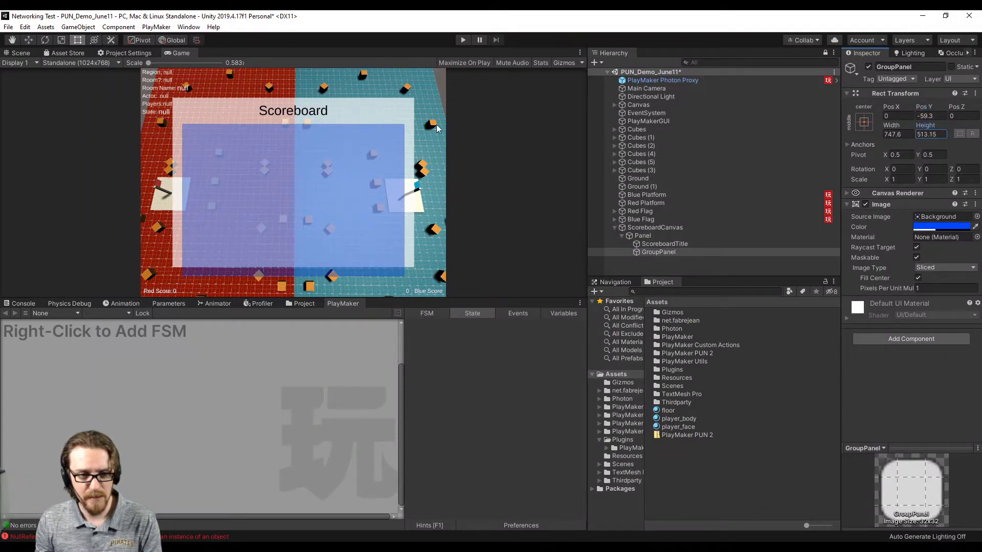
pyautogui.moveTo(927, 126); pyautogui.dragTo(956, 113)
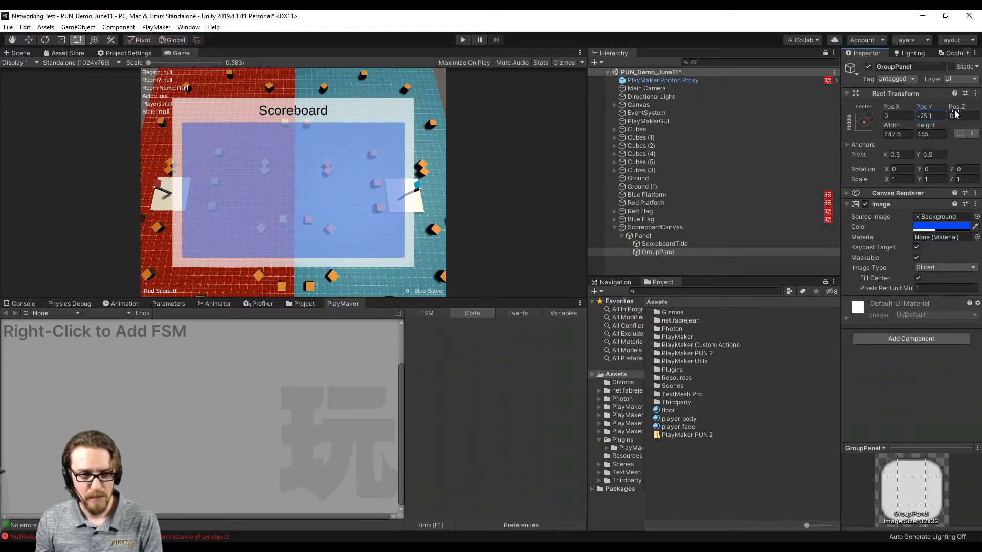
pyautogui.moveTo(891, 125); pyautogui.dragTo(781, 126)
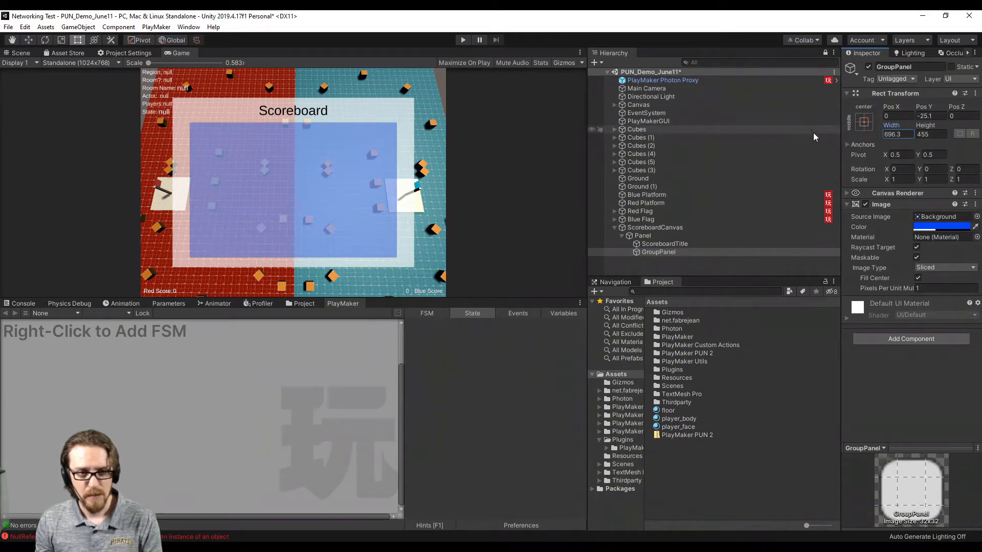
# Duplicate ScoreboardTitle, place the copy above GroupPanel in the hierarchy, name it RedTeam and change its text to Red Team.
pyautogui.click(661, 245)
pyautogui.hotkey('ctrl', 'd')
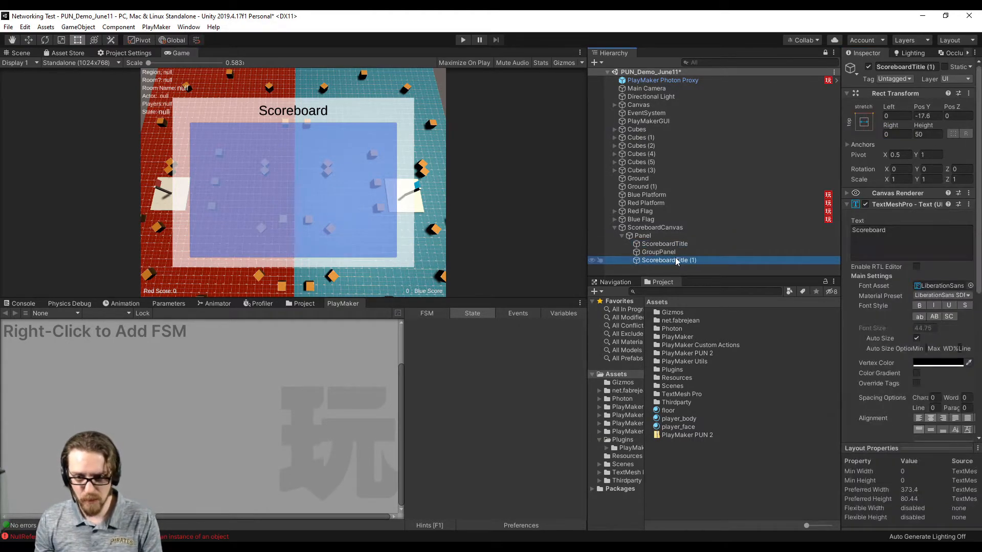
pyautogui.click(679, 254)
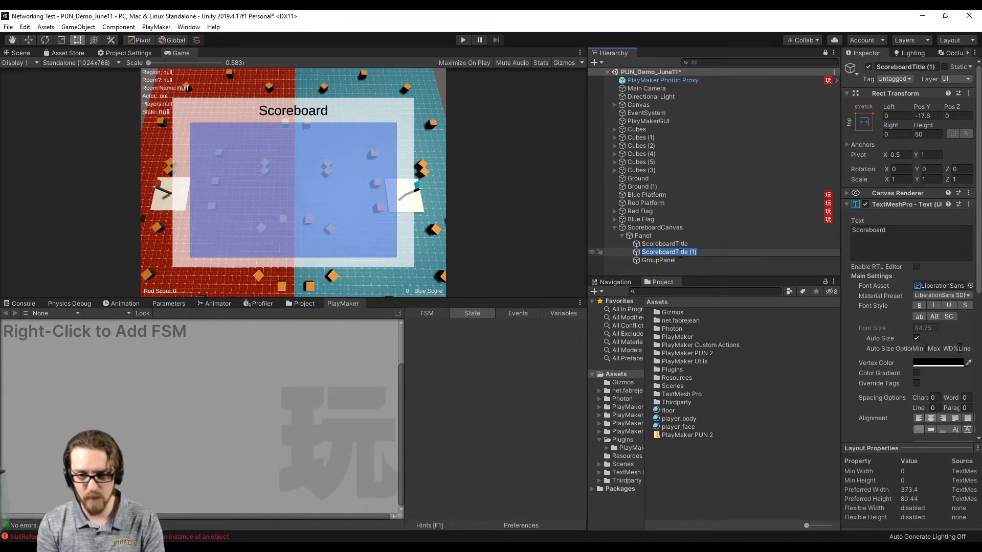
pyautogui.write('Red Team')
pyautogui.click(877, 248)
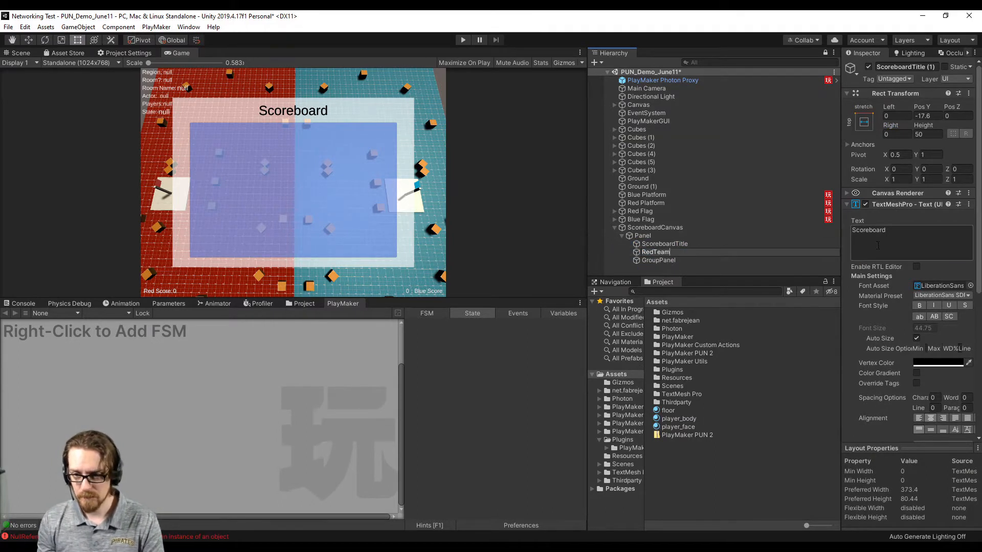
pyautogui.write('Red Team')
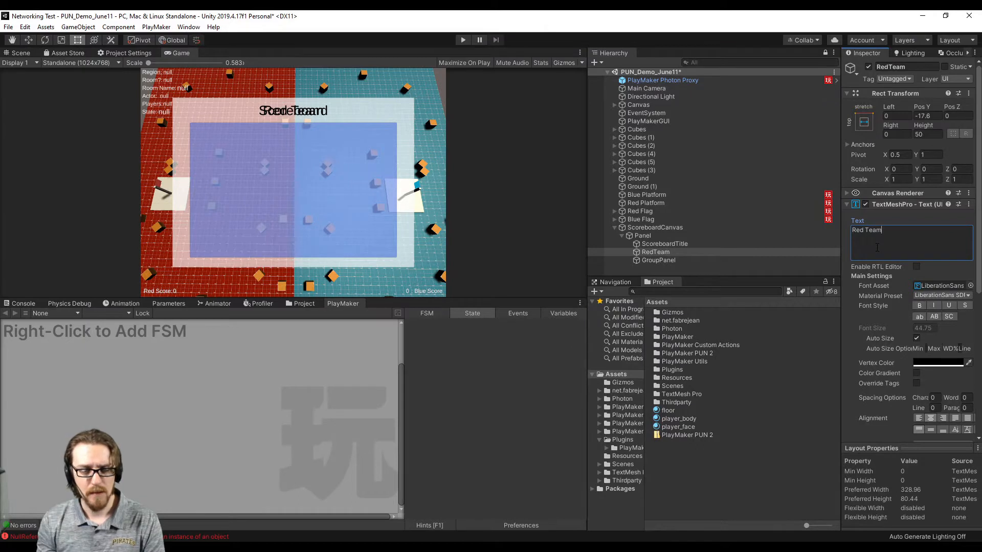
# Duplicate RedTeam, place the copy directly below it in the hierarchy and name it BlueTeam.
pyautogui.click(659, 256)
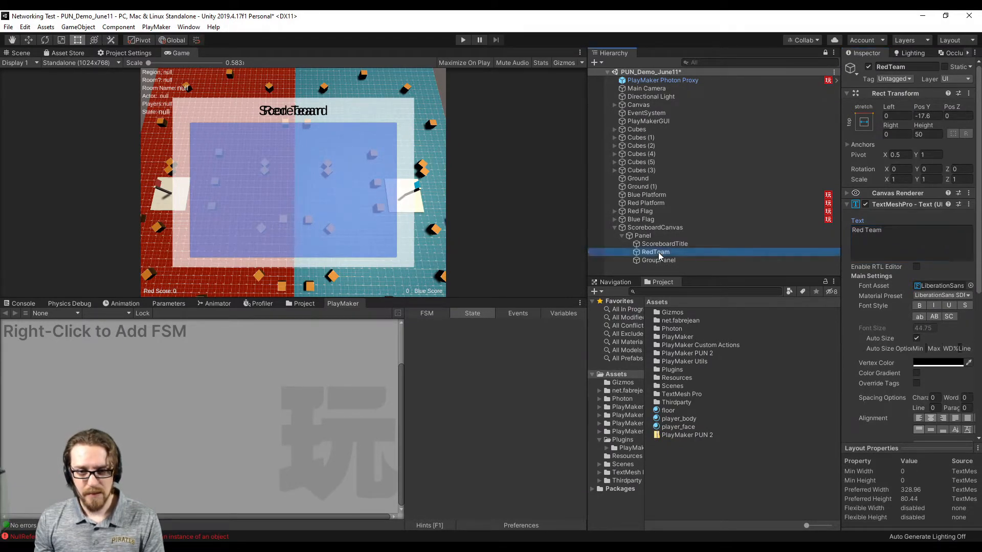
pyautogui.hotkey('ctrl', 'd')
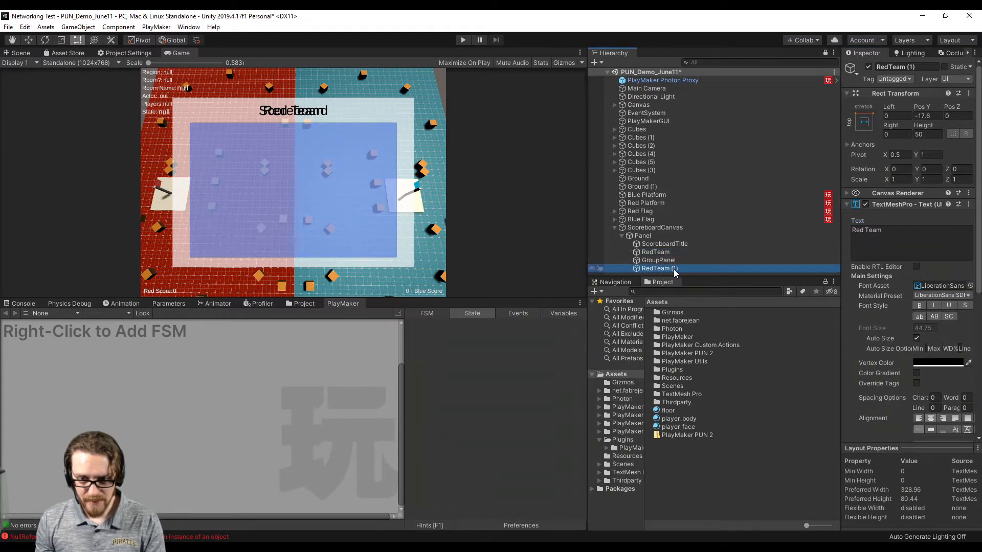
pyautogui.press('F2')
pyautogui.write('BlueTeam')
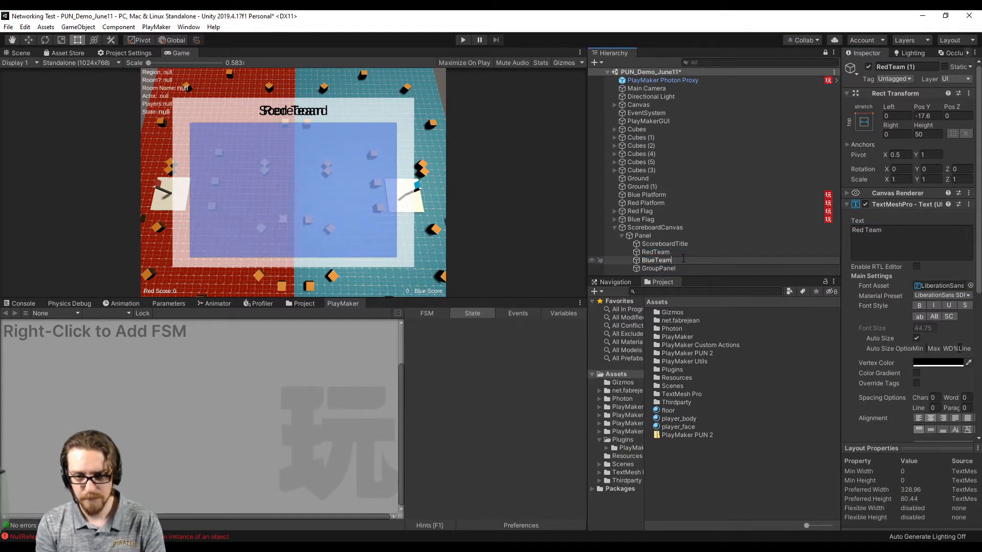
pyautogui.press('Return')
# Set the anchor preset of both RedTeam and BlueTeam to middle center.
pyautogui.keyDown('ctrl'); pyautogui.click(679, 253); pyautogui.keyUp('ctrl')
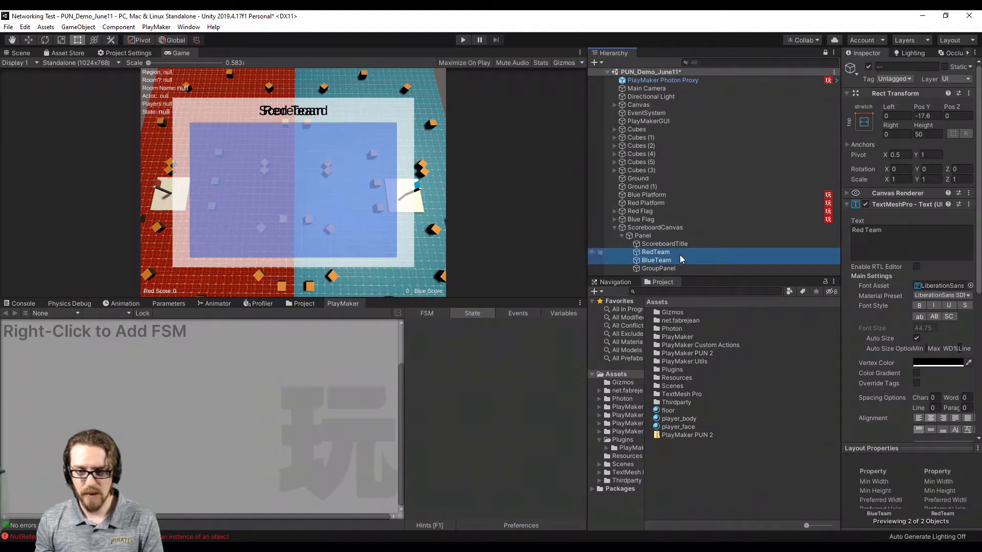
pyautogui.click(864, 122)
pyautogui.click(919, 224)
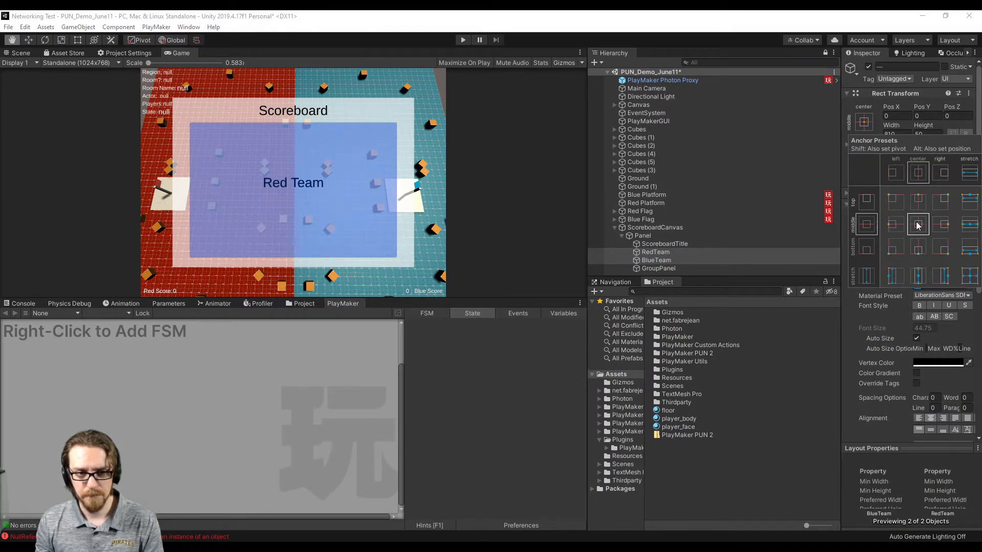
pyautogui.click(724, 290)
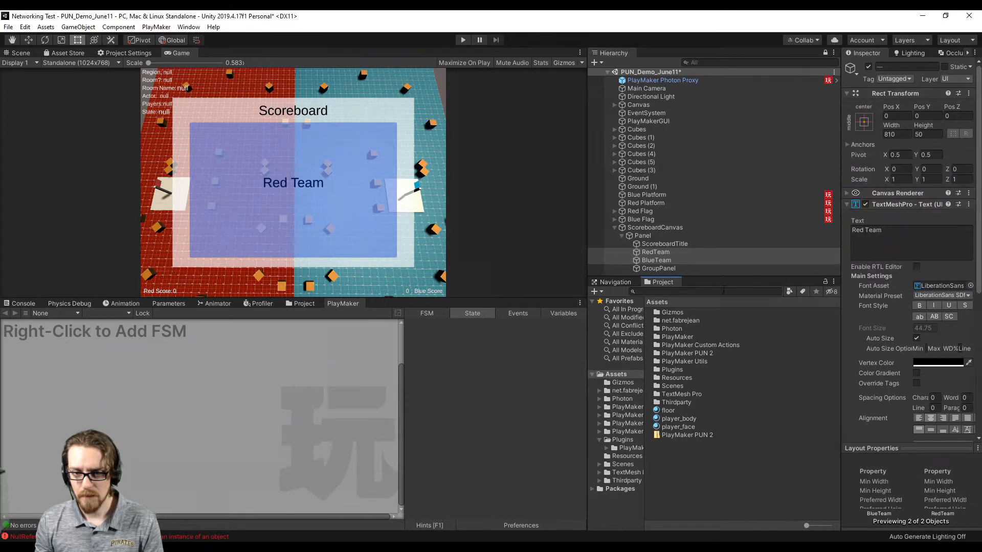
# Change the BlueTeam object's text to Blue Team.
pyautogui.click(678, 260)
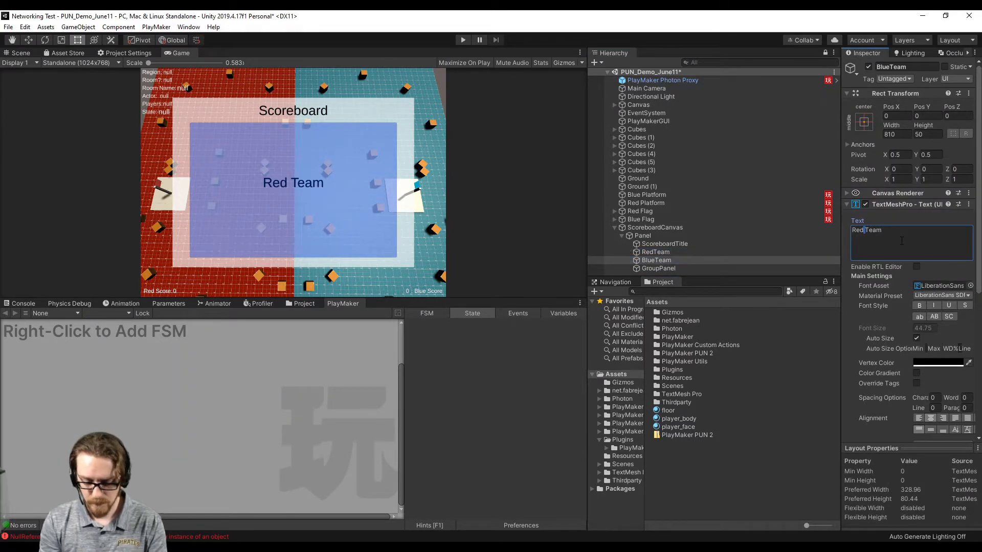
pyautogui.press('BackSpace')
pyautogui.press('BackSpace')
pyautogui.press('BackSpace')
pyautogui.write('Blue')
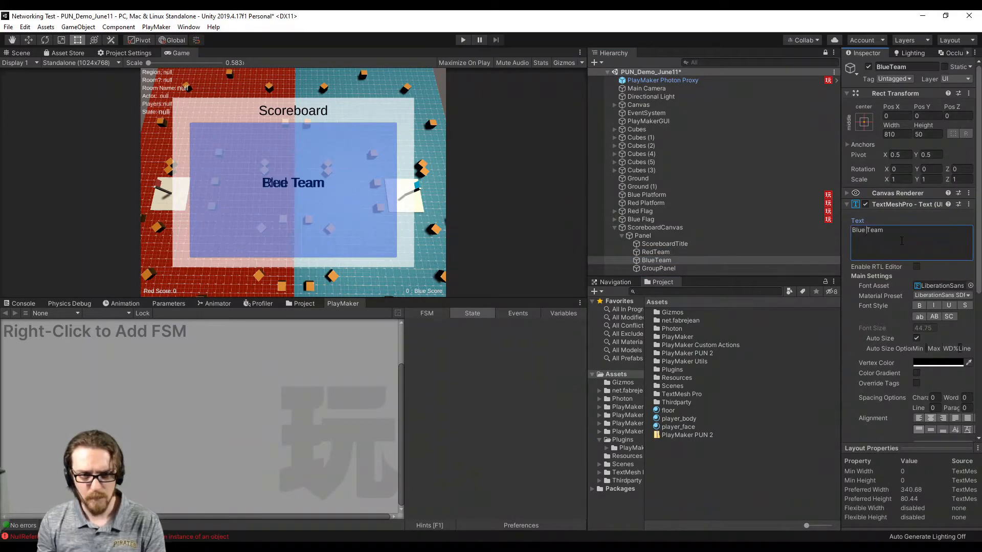
# Raise both team labels to Pos Y 178.2 and separate them, with BlueTeam at Pos X 157.77 and RedTeam at Pos X -159.64.
pyautogui.keyDown('ctrl'); pyautogui.click(655, 252); pyautogui.keyUp('ctrl')
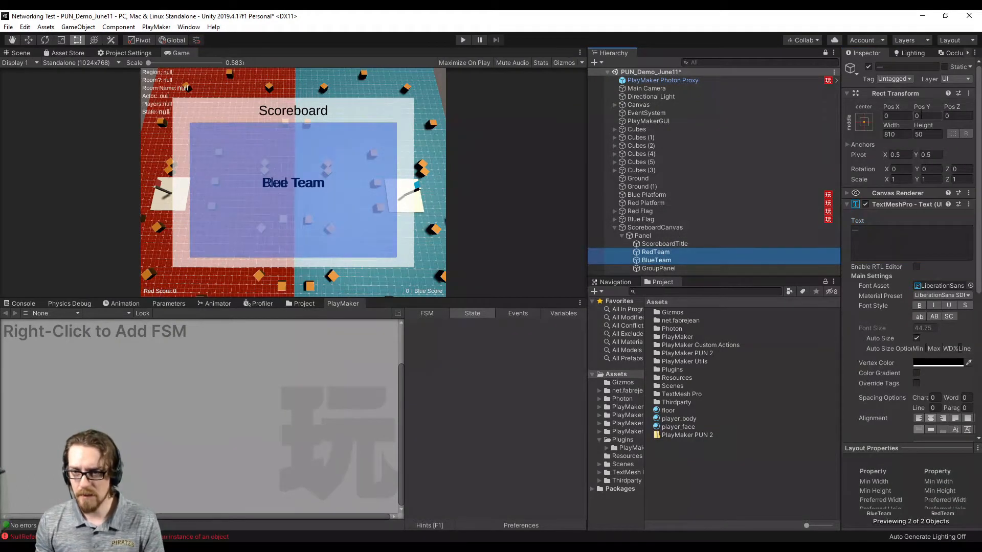
pyautogui.moveTo(921, 106); pyautogui.dragTo(69, 114)
pyautogui.click(673, 260)
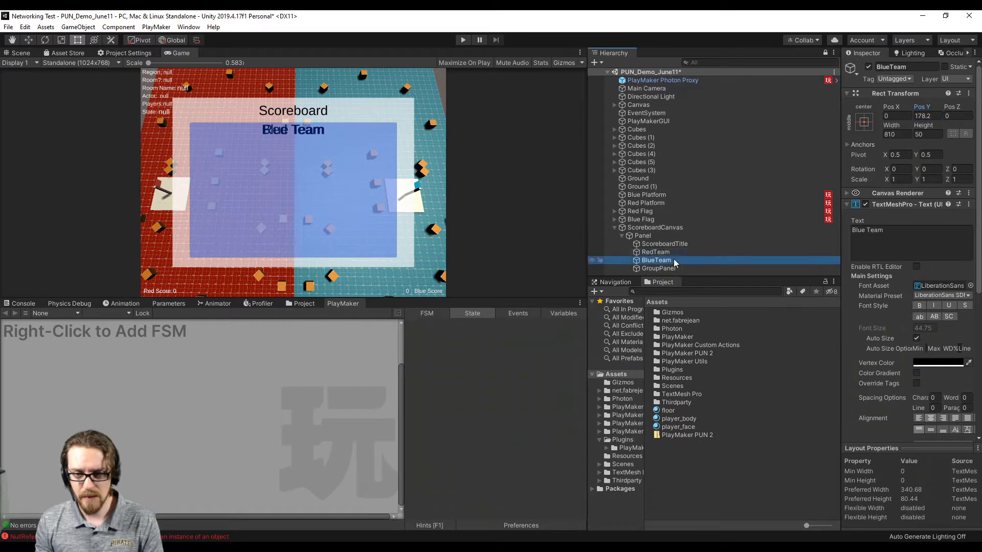
pyautogui.moveTo(889, 107); pyautogui.dragTo(916, 106)
pyautogui.moveTo(788, 204); pyautogui.dragTo(636, 393)
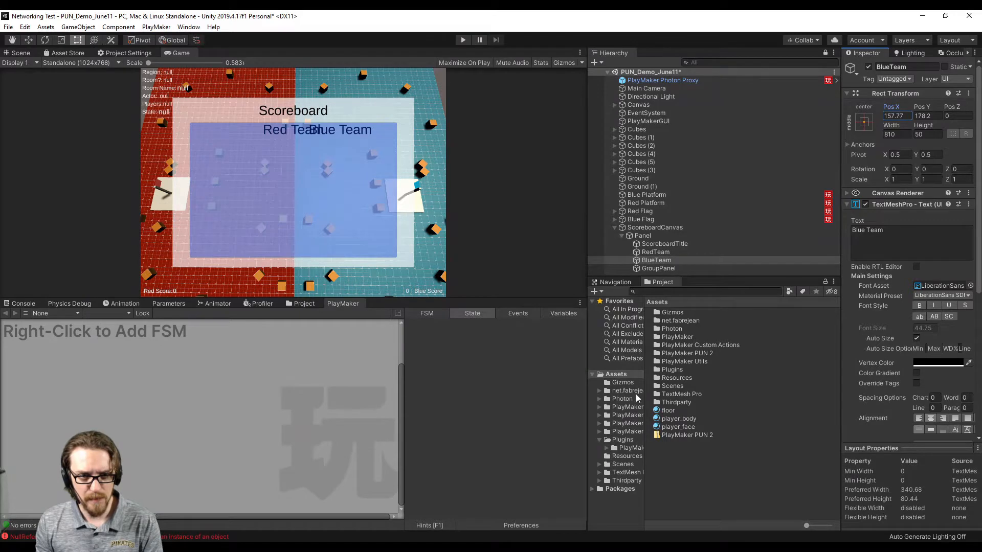
pyautogui.click(655, 252)
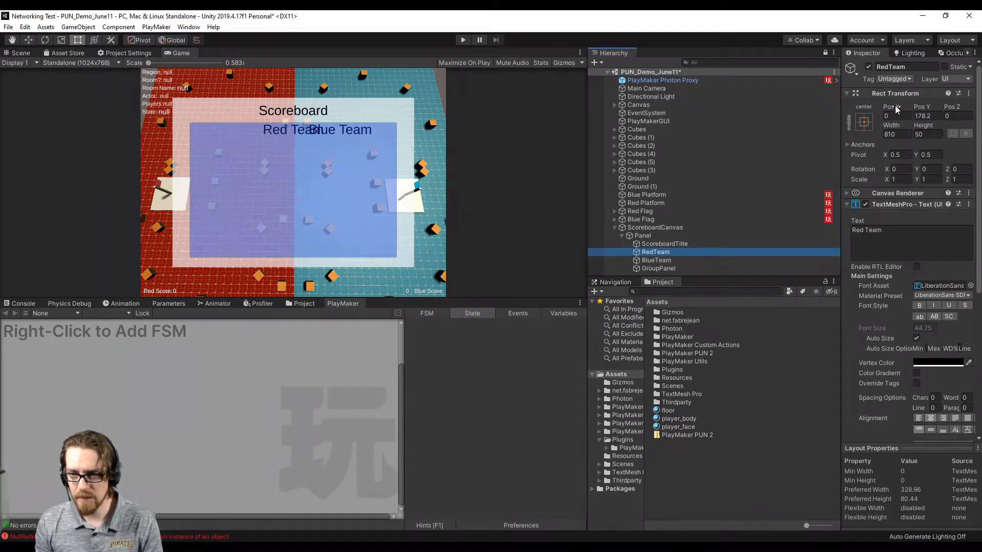
pyautogui.moveTo(894, 106); pyautogui.dragTo(150, 144)
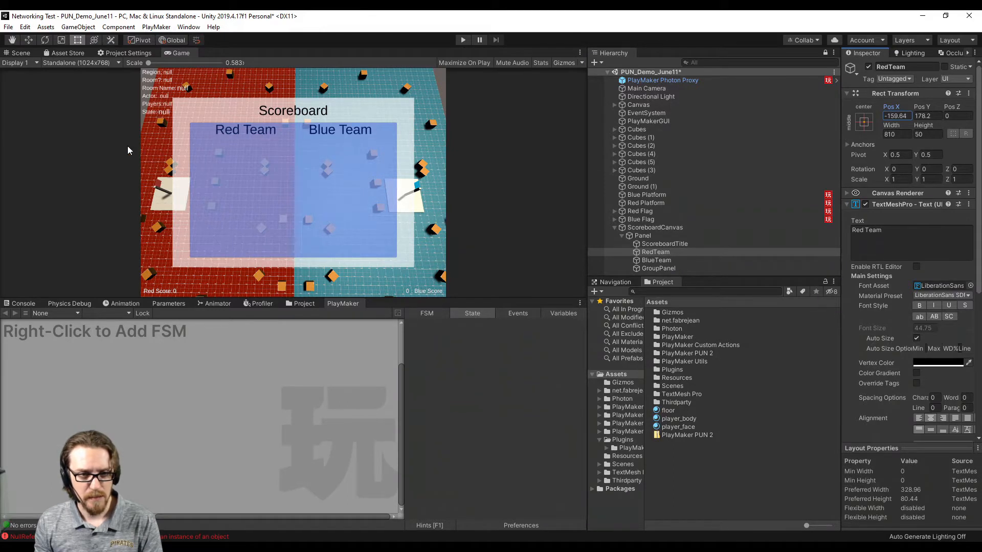
# Lower RedTeam and BlueTeam together to a Pos Y of 163.39, and select GroupPanel.
pyautogui.keyDown('ctrl'); pyautogui.click(686, 260); pyautogui.keyUp('ctrl')
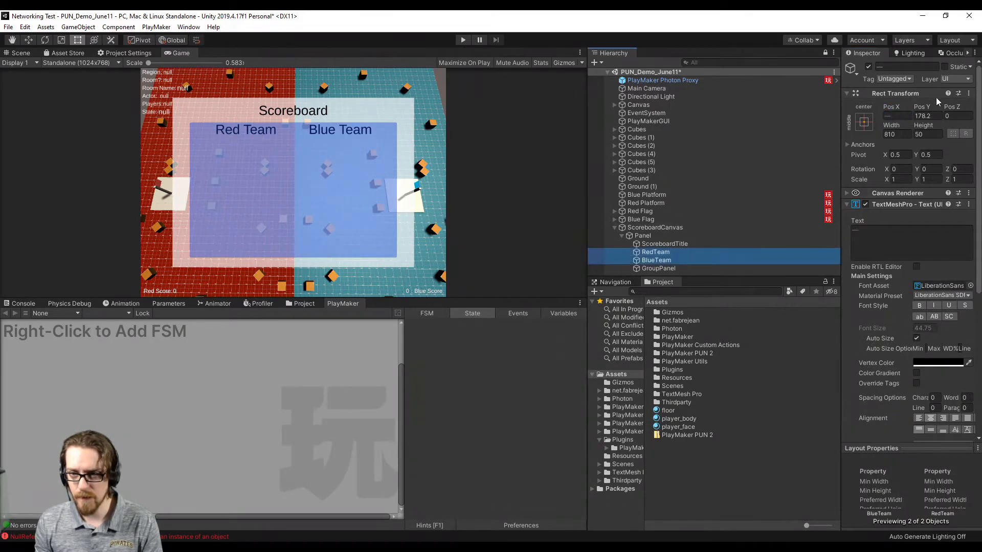
pyautogui.moveTo(922, 107); pyautogui.dragTo(677, 89)
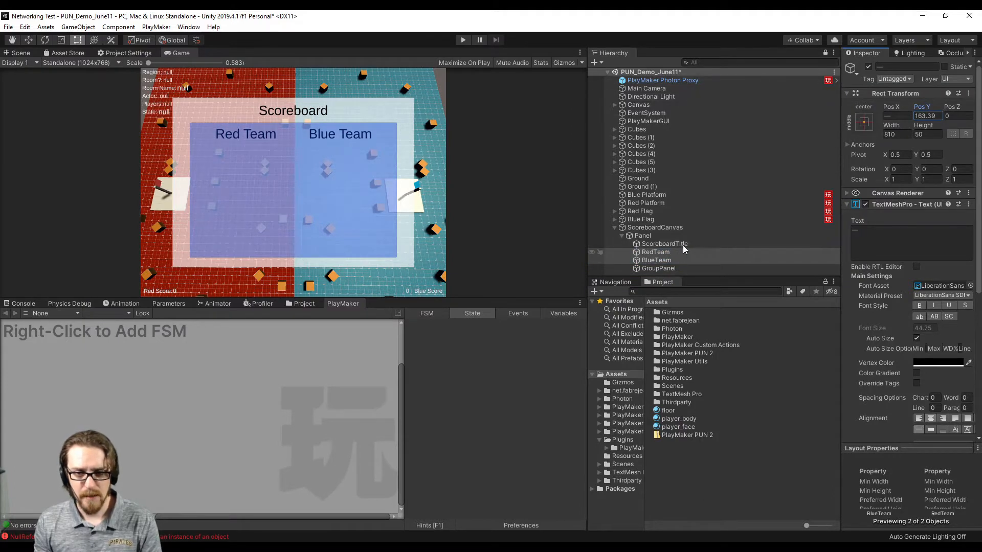
pyautogui.click(664, 269)
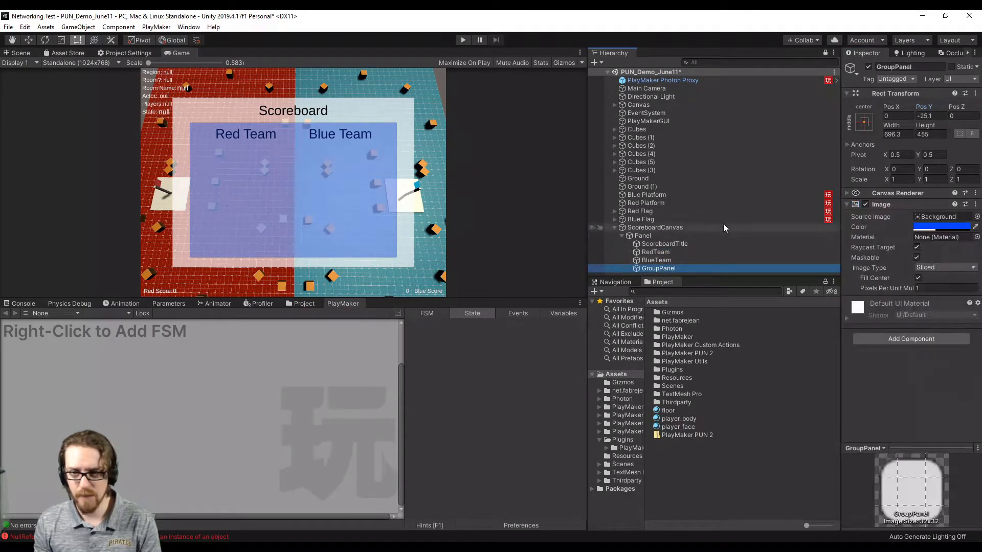
# Shorten GroupPanel to a height of 366.7 and lower it to Pos Y -63.2.
pyautogui.click(915, 126)
pyautogui.moveTo(915, 126); pyautogui.dragTo(817, 121)
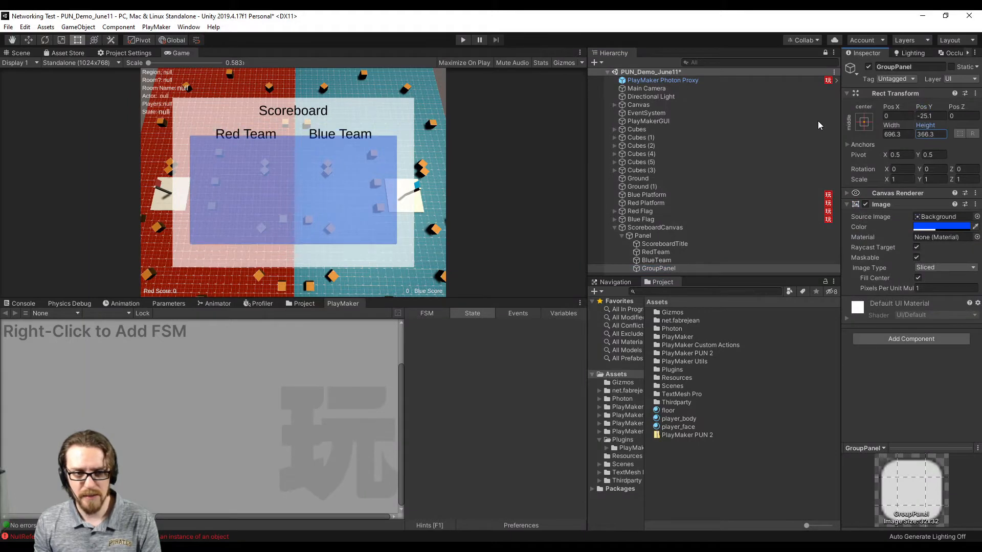
pyautogui.moveTo(924, 108); pyautogui.dragTo(889, 110)
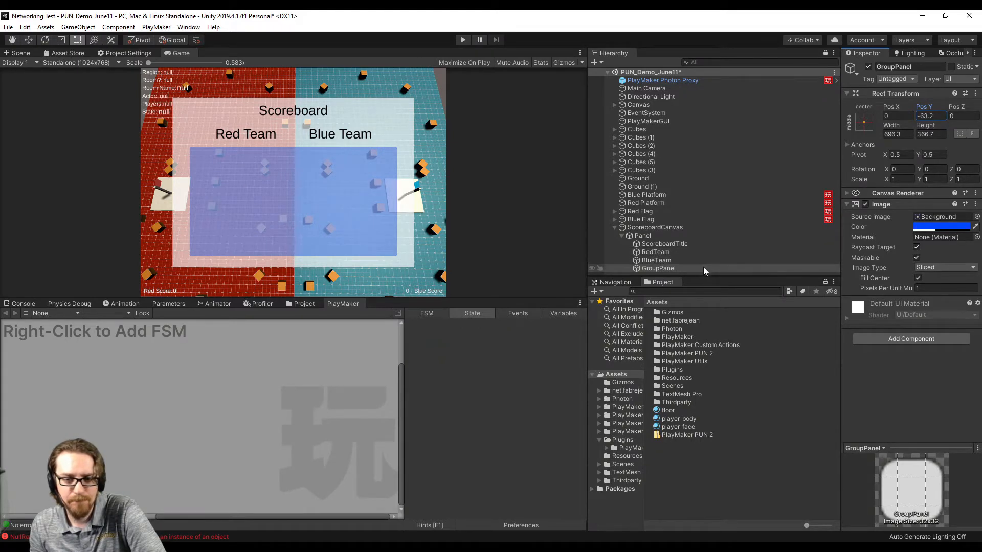
pyautogui.click(672, 267)
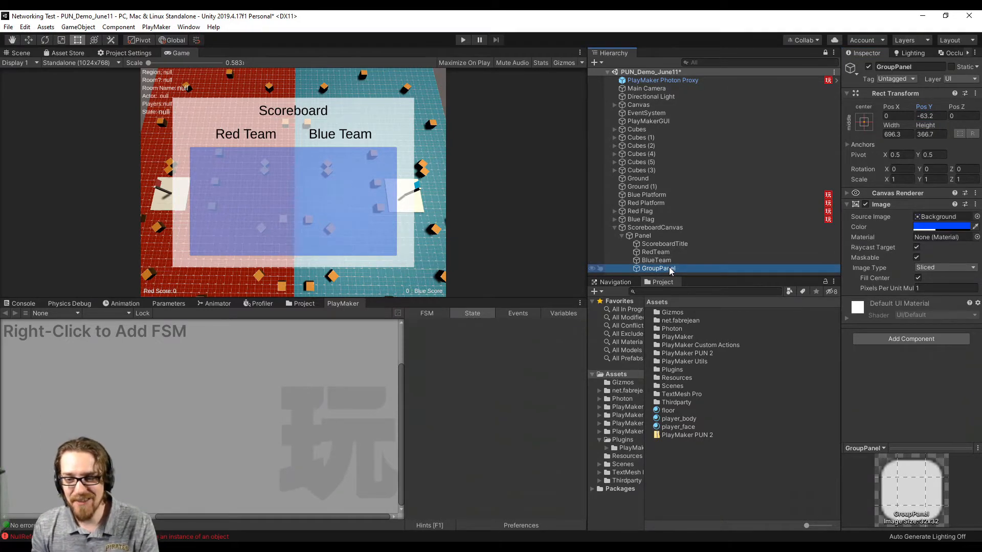
pyautogui.click(926, 339)
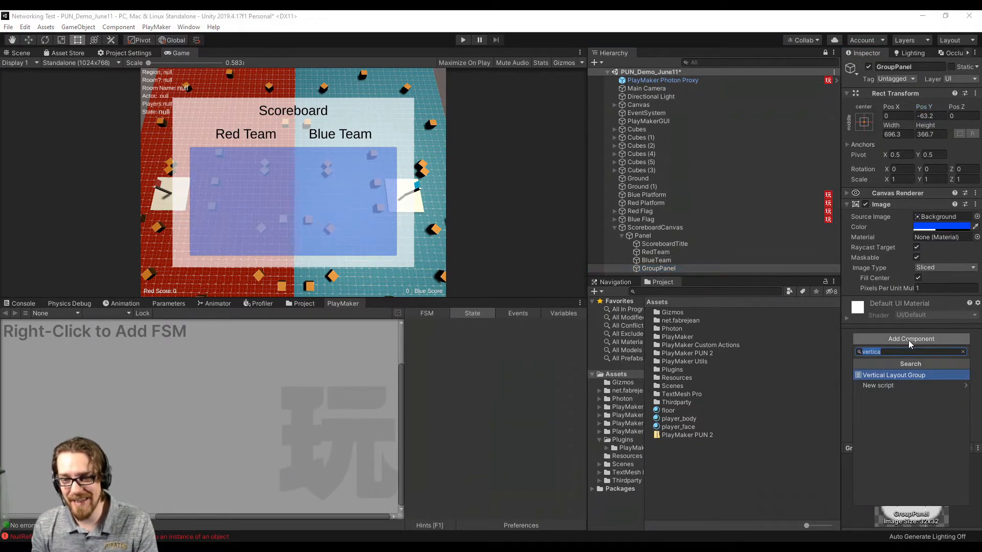
pyautogui.write('grid')
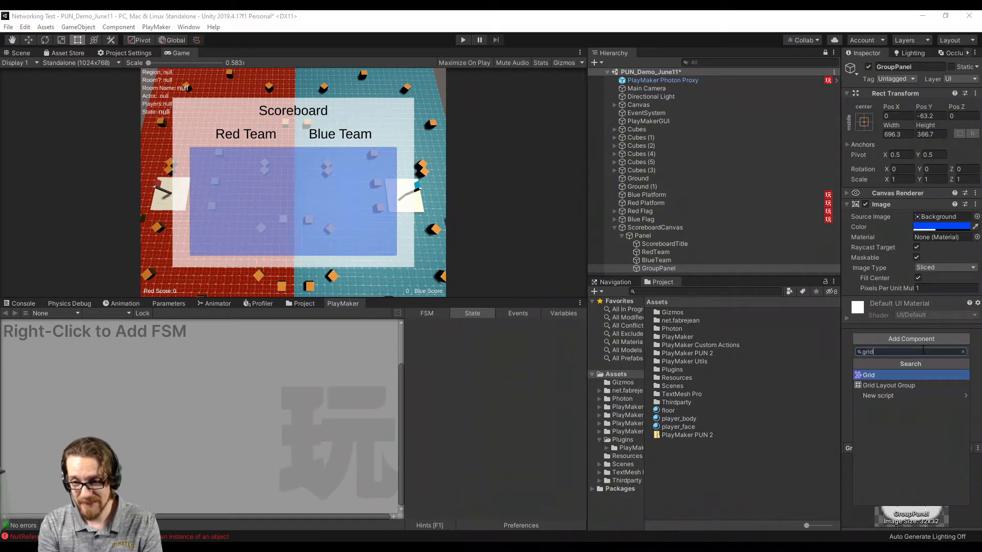
pyautogui.press('Down')
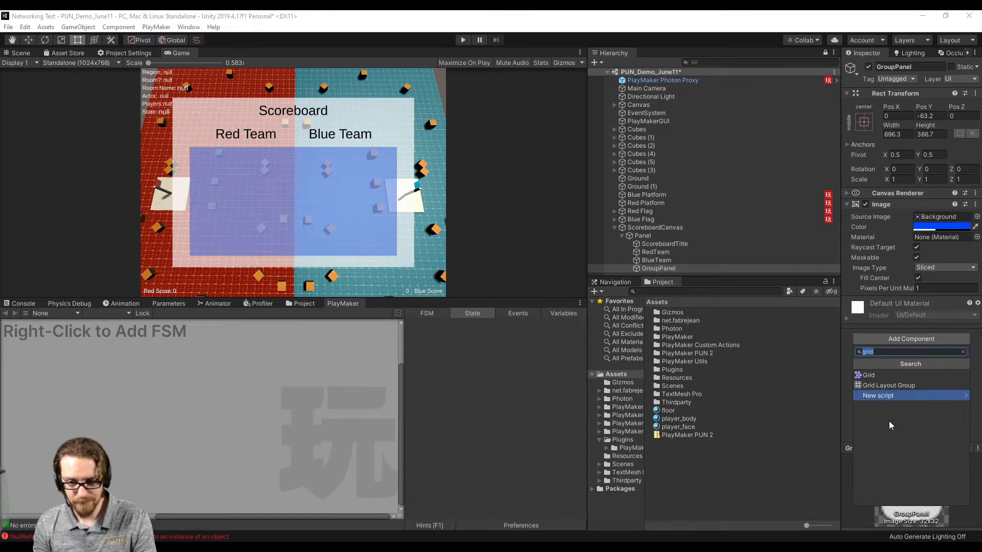
pyautogui.click(978, 391)
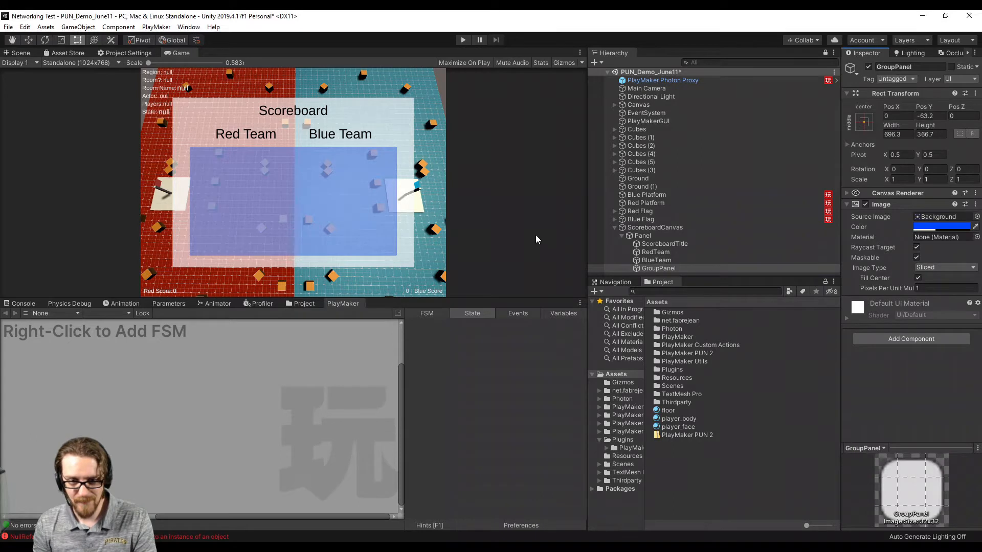
# Nest GroupPanel under RedTeam and add a Vertical Layout Group component to it.
pyautogui.click(663, 269)
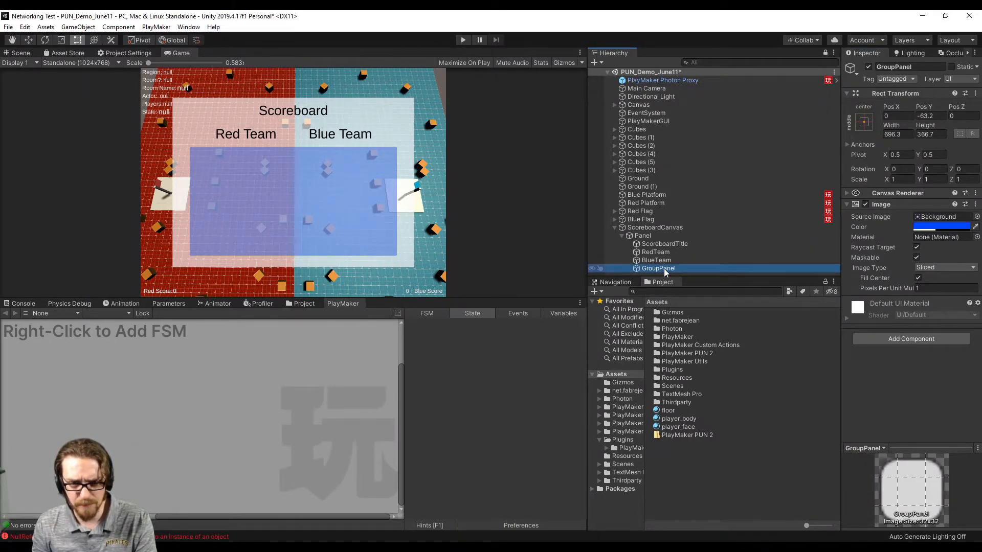
pyautogui.moveTo(663, 268); pyautogui.dragTo(656, 257)
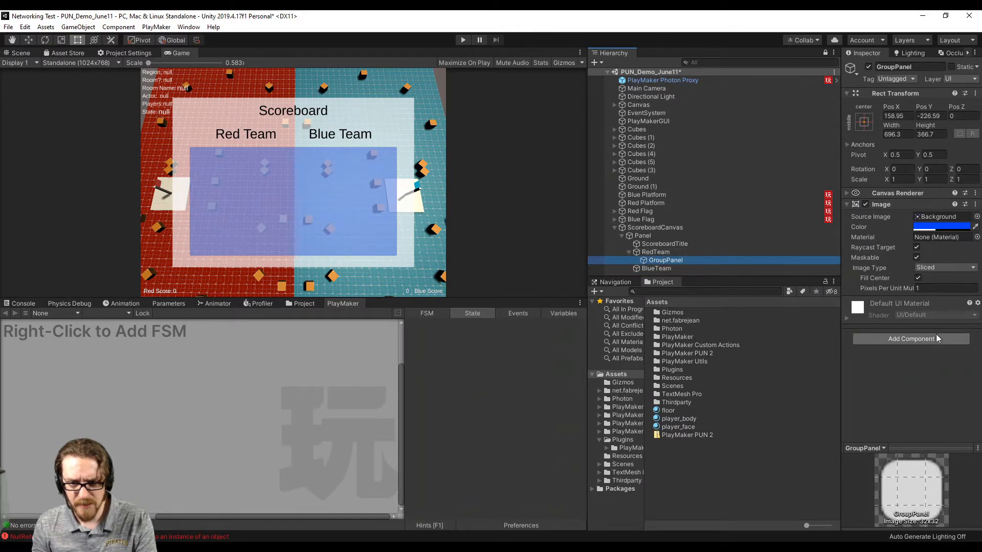
pyautogui.click(931, 340)
pyautogui.write('Vertical')
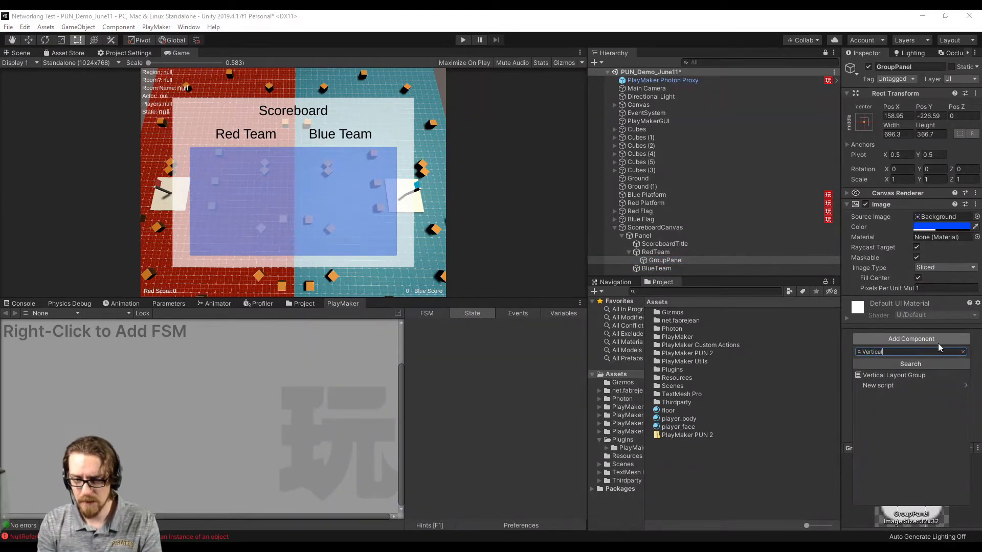
pyautogui.press('Down')
pyautogui.press('Return')
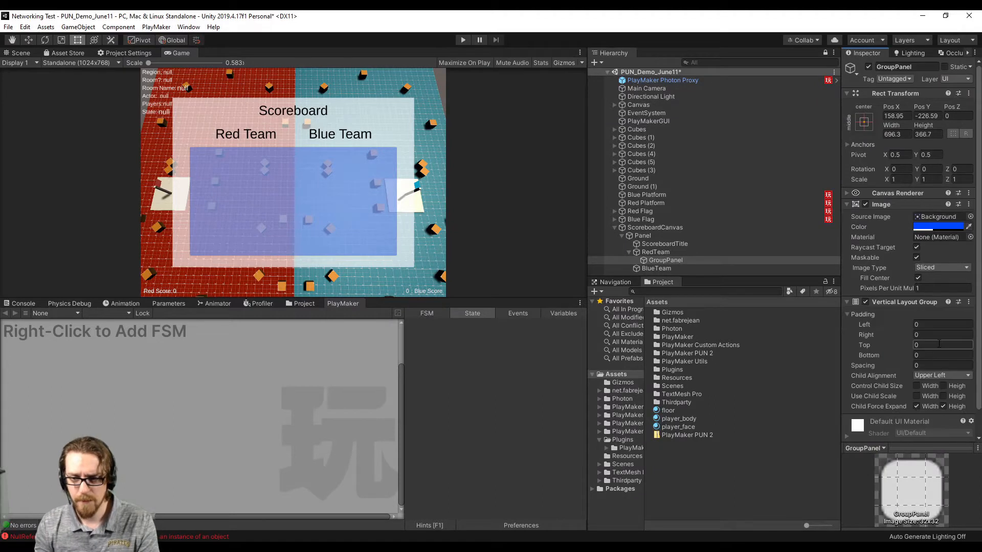
pyautogui.click(671, 260)
pyautogui.click(929, 225)
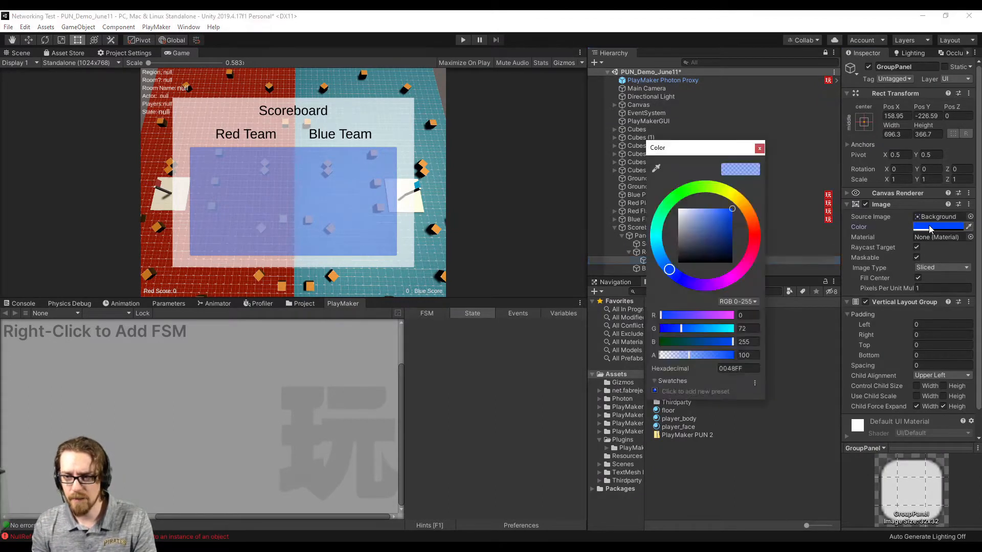
pyautogui.click(758, 151)
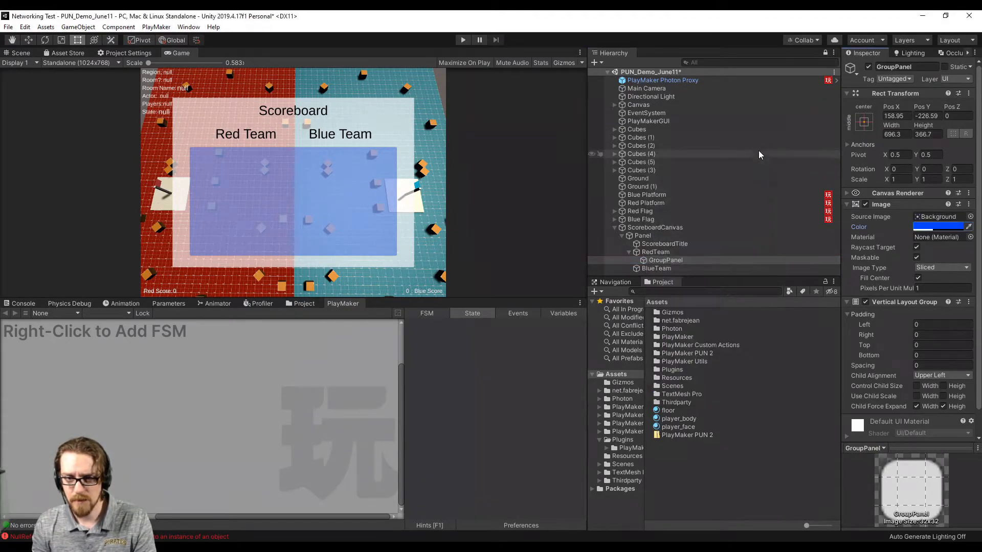
# Duplicate GroupPanel and nest the copy under BlueTeam.
pyautogui.click(671, 260)
pyautogui.hotkey('ctrl', 'd')
pyautogui.moveTo(673, 273)
pyautogui.mouseDown()
pyautogui.moveTo(661, 281)
pyautogui.moveTo(659, 272)
pyautogui.mouseUp()
# Change the image color of RedTeam's GroupPanel to red, FF0015.
pyautogui.click(666, 256)
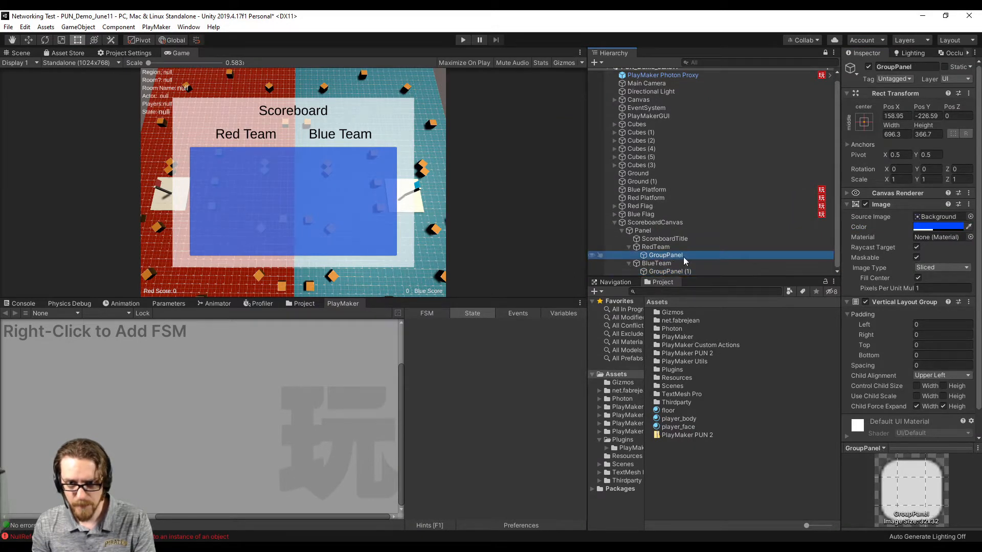
pyautogui.click(938, 226)
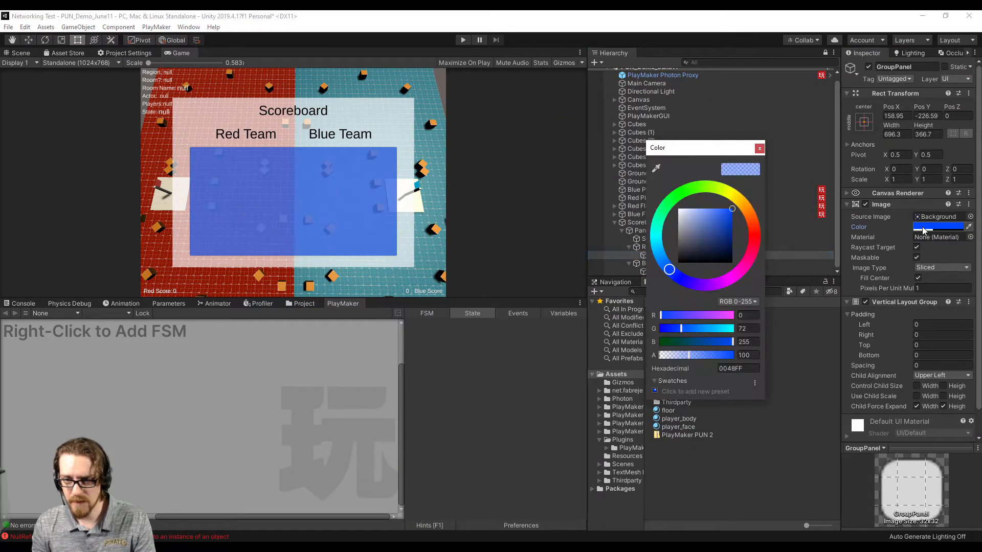
pyautogui.click(754, 240)
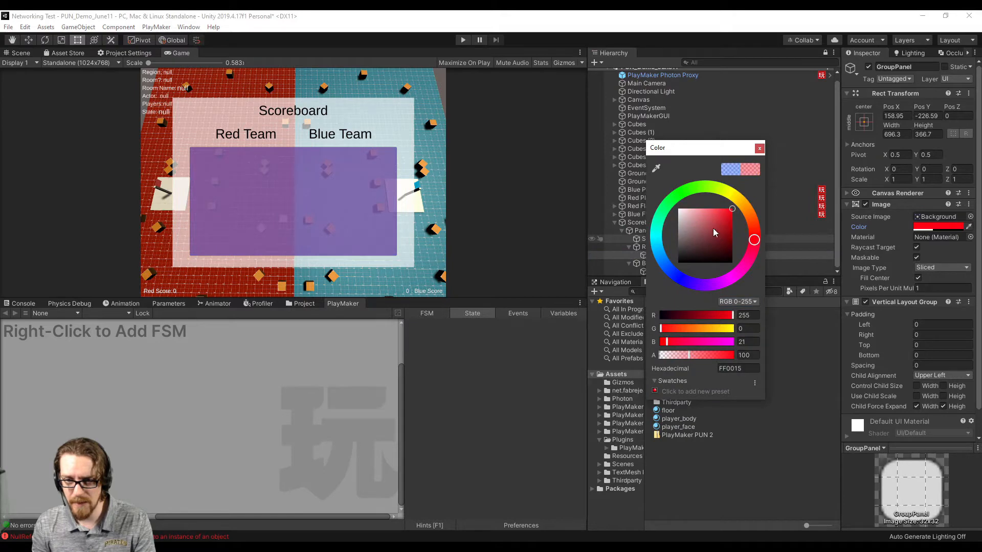
pyautogui.click(759, 148)
# Halve the width of both group panels to 348.15.
pyautogui.click(904, 135)
pyautogui.doubleClick(906, 135)
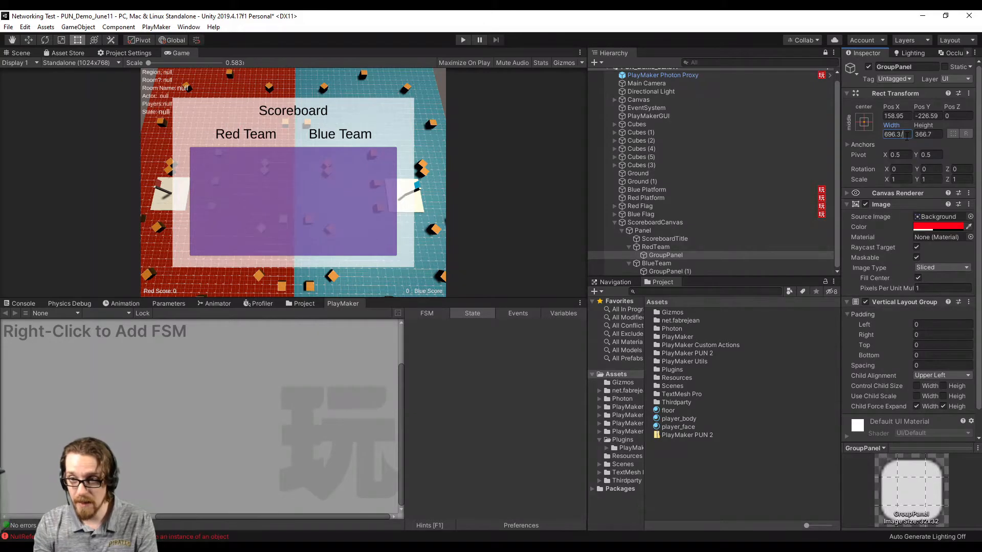
pyautogui.write('/2')
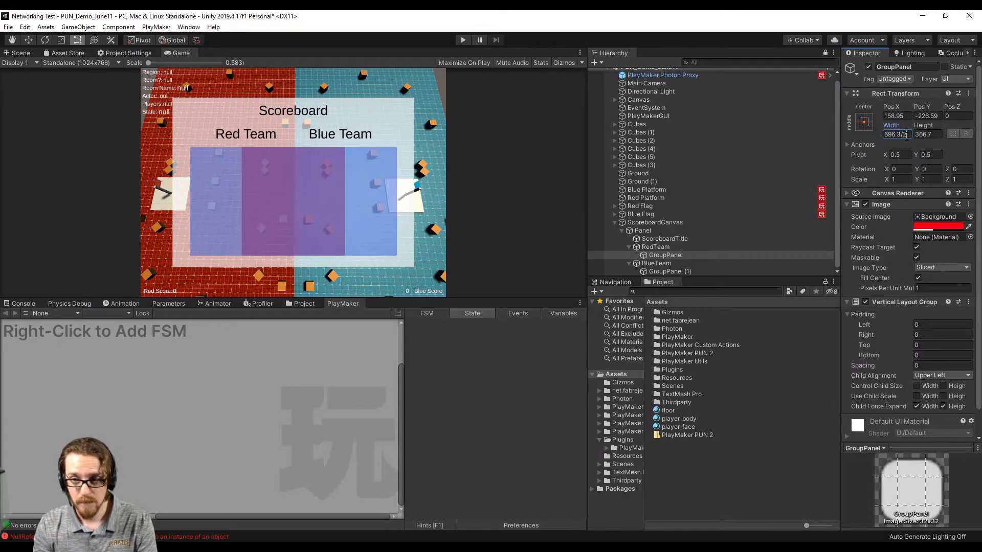
pyautogui.click(715, 271)
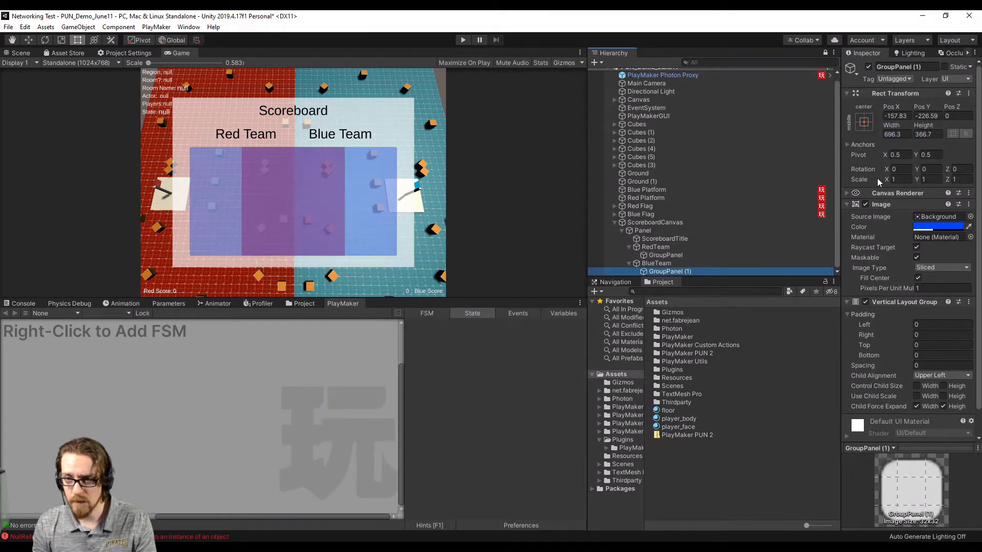
pyautogui.click(909, 135)
pyautogui.click(909, 136)
pyautogui.write('/2')
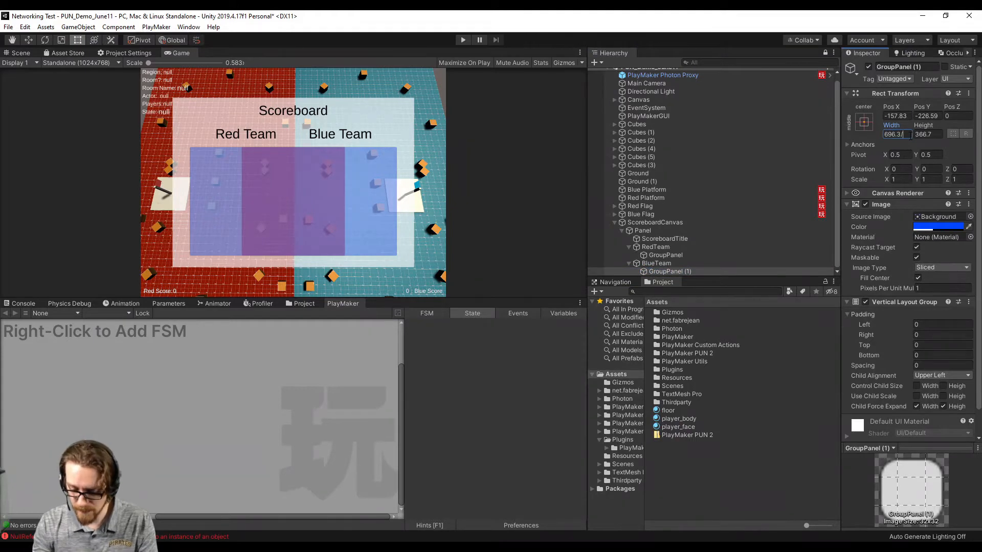
pyautogui.press('Return')
# Place the two group panels side by side, with RedTeam's panel at Pos X -28 and BlueTeam's panel at Pos X 35.48.
pyautogui.click(665, 255)
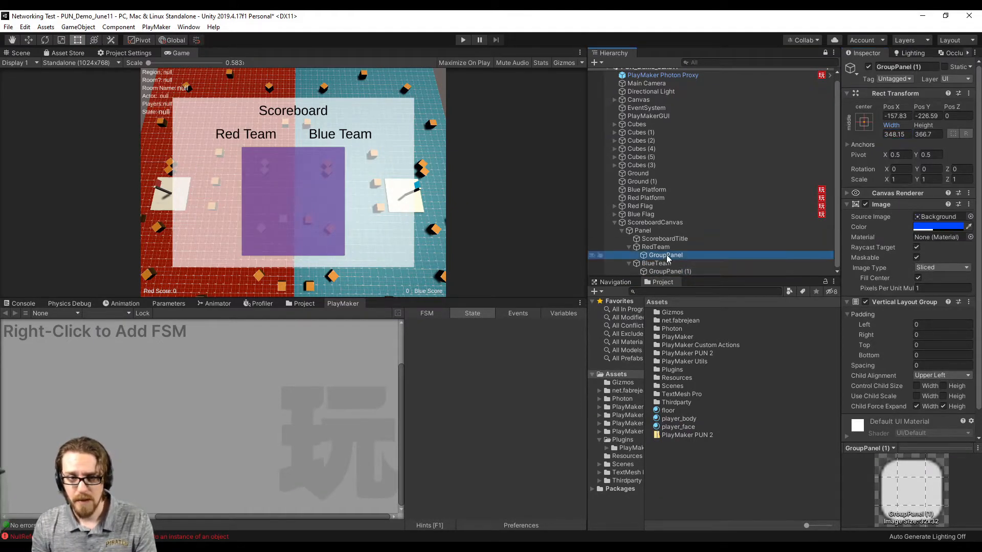
pyautogui.moveTo(890, 107); pyautogui.dragTo(309, 99)
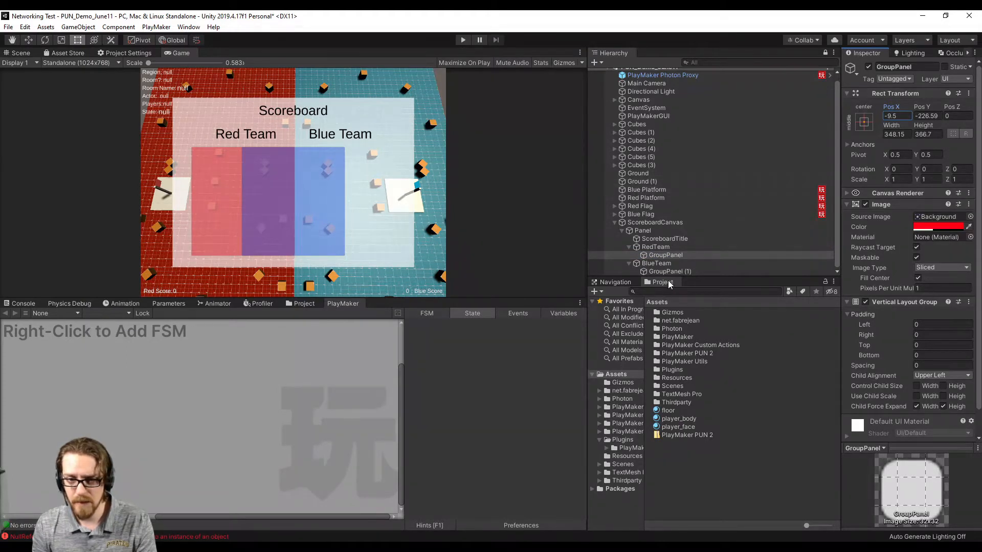
pyautogui.click(680, 270)
pyautogui.moveTo(890, 107); pyautogui.dragTo(185, 154)
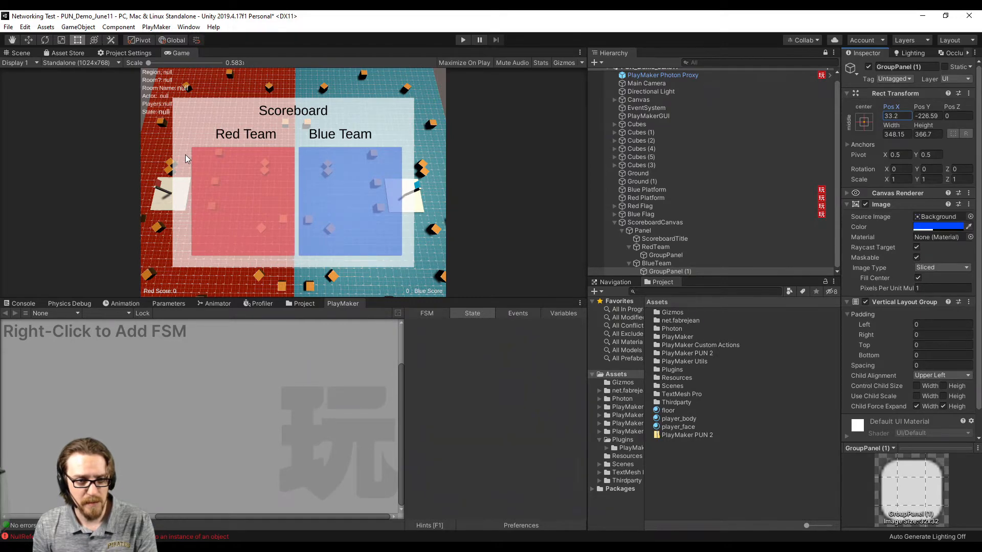
pyautogui.click(705, 256)
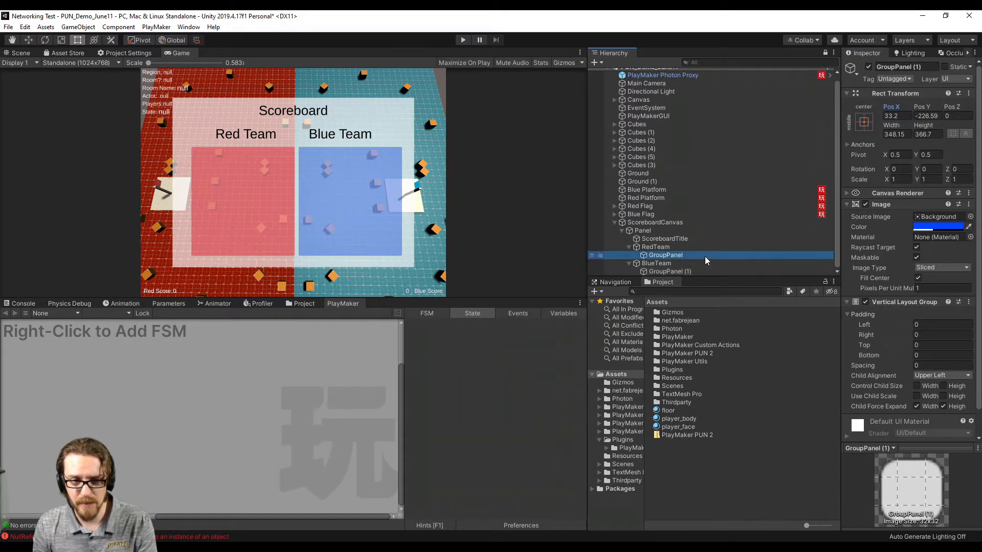
pyautogui.moveTo(901, 109); pyautogui.dragTo(870, 108)
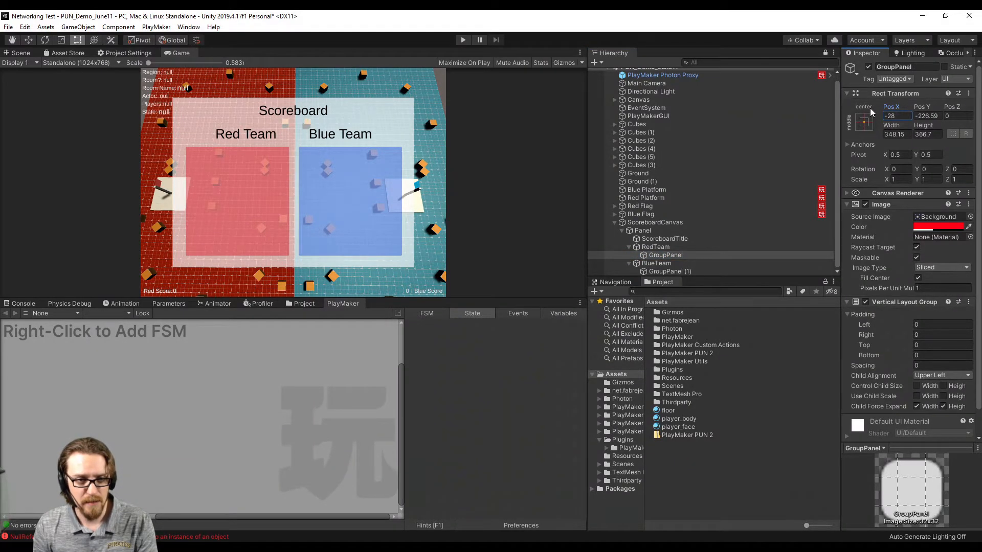
pyautogui.click(704, 264)
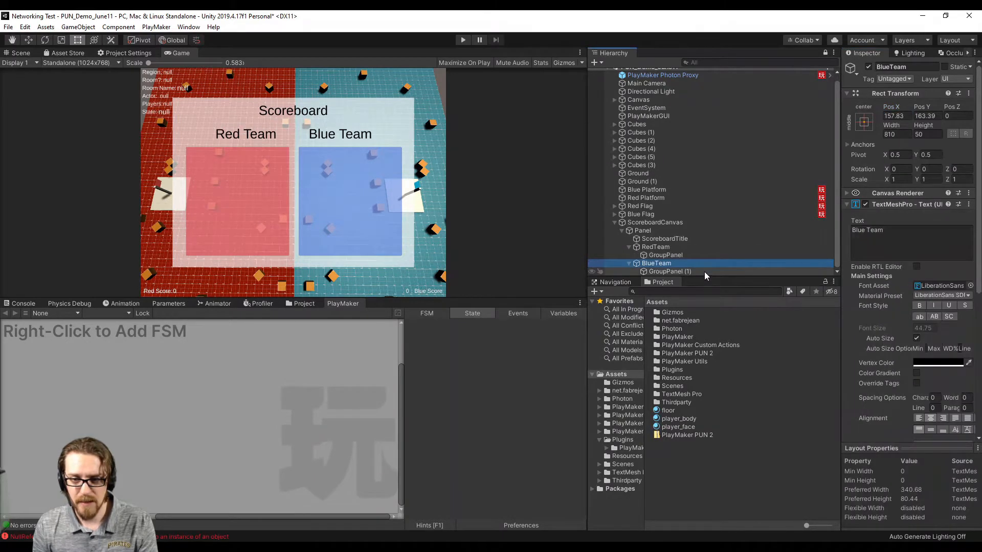
pyautogui.click(705, 271)
pyautogui.moveTo(893, 107); pyautogui.dragTo(908, 103)
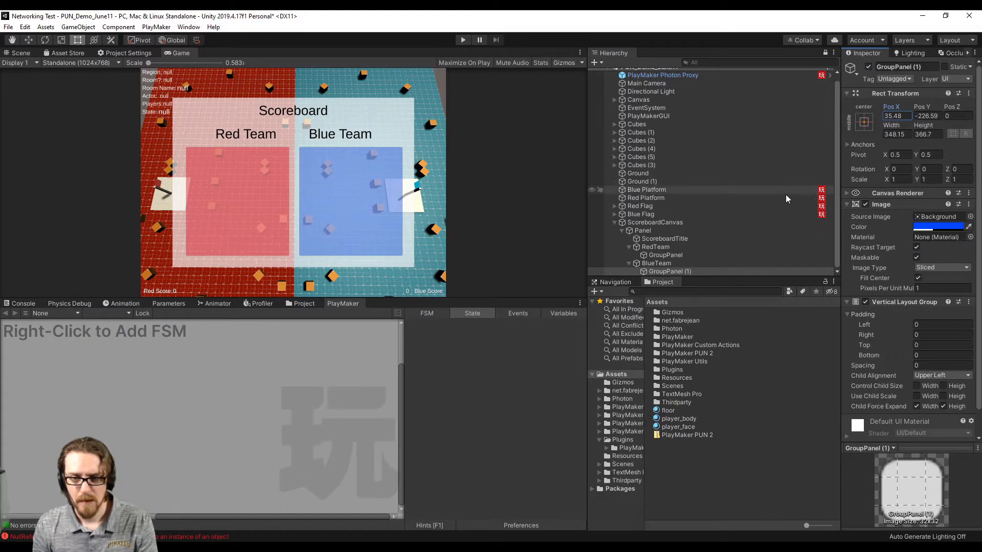
# Move both group panels out of RedTeam and BlueTeam so they sit directly under Panel.
pyautogui.click(656, 247)
pyautogui.moveTo(895, 106); pyautogui.dragTo(876, 105)
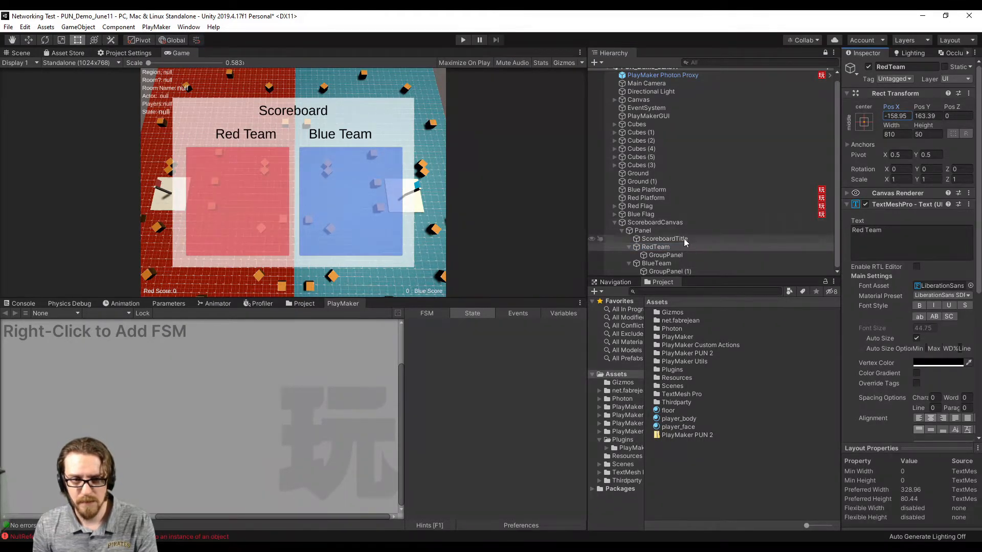
pyautogui.moveTo(663, 257)
pyautogui.mouseDown()
pyautogui.moveTo(658, 243)
pyautogui.moveTo(659, 260)
pyautogui.mouseUp()
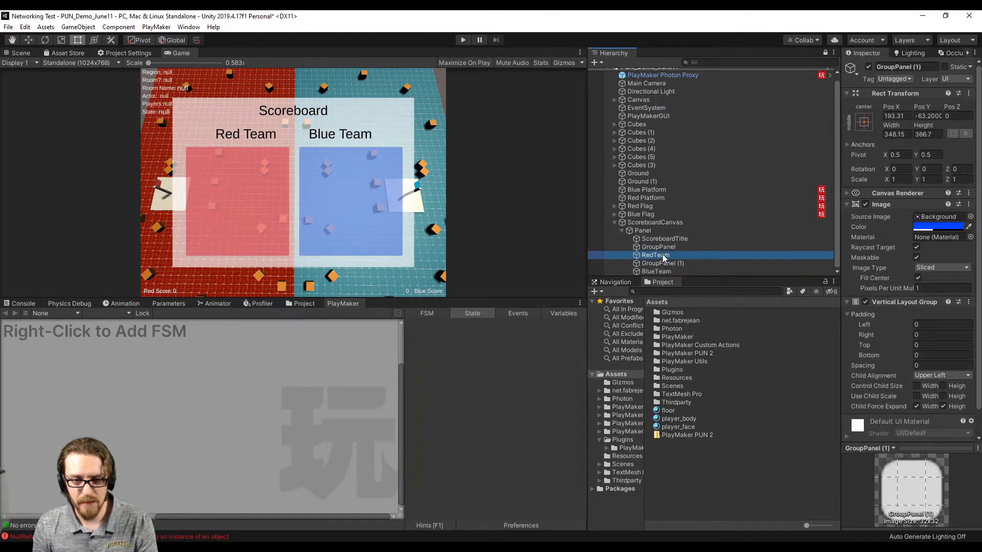
# Center the team labels above their panels, with RedTeam at Pos X -172.4 and BlueTeam at Pos X 185.1.
pyautogui.click(656, 255)
pyautogui.moveTo(890, 107); pyautogui.dragTo(867, 104)
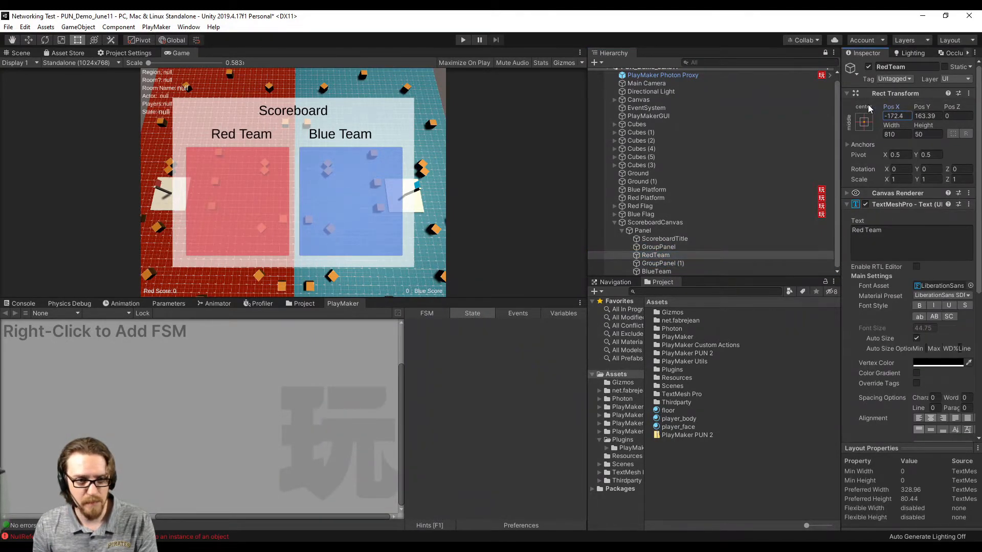
pyautogui.click(674, 271)
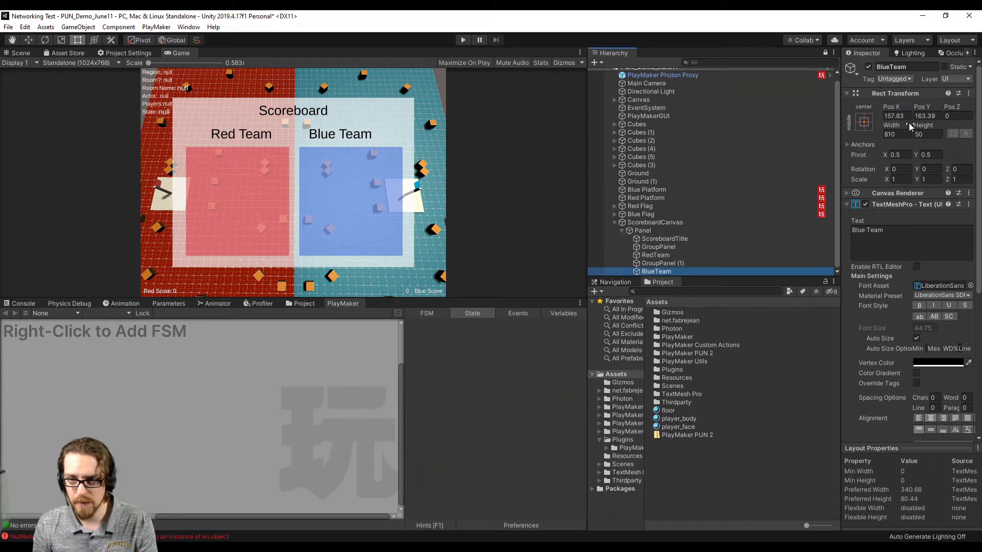
pyautogui.moveTo(885, 111); pyautogui.dragTo(929, 111)
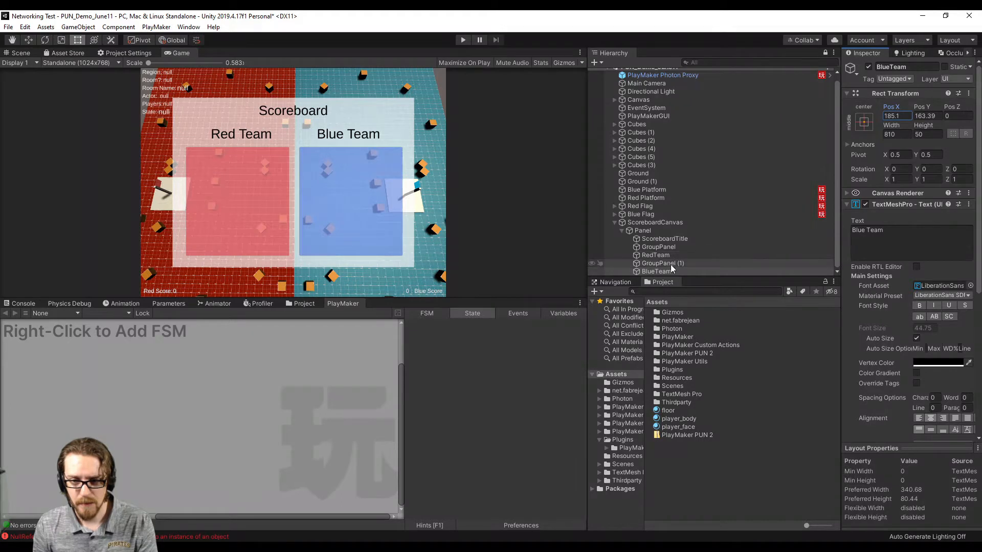
# Nest the group panels back under RedTeam and BlueTeam, and rename the red one RedGroupPanel.
pyautogui.click(665, 247)
pyautogui.moveTo(667, 249); pyautogui.dragTo(664, 272)
pyautogui.press('F2')
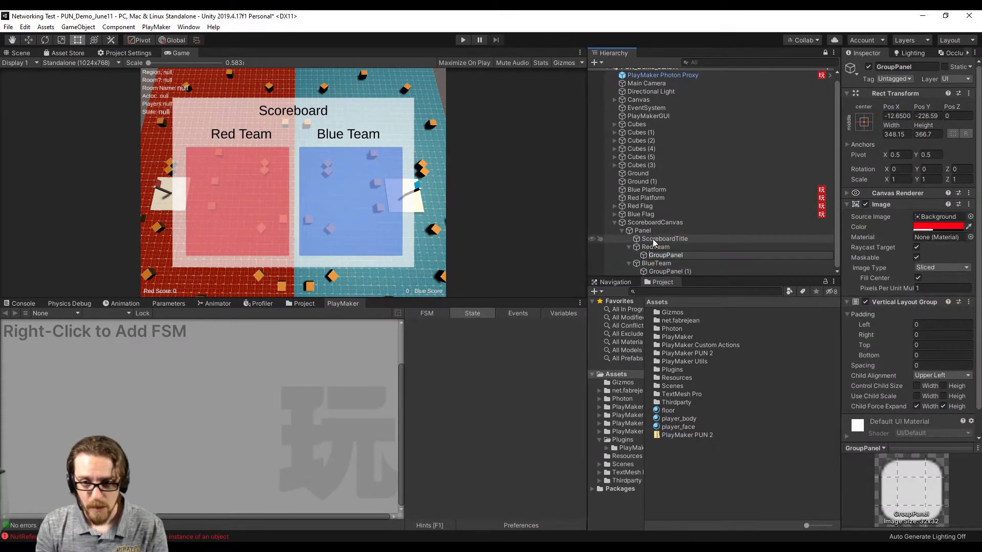
pyautogui.press('Home')
pyautogui.write('Red')
pyautogui.press('Return')
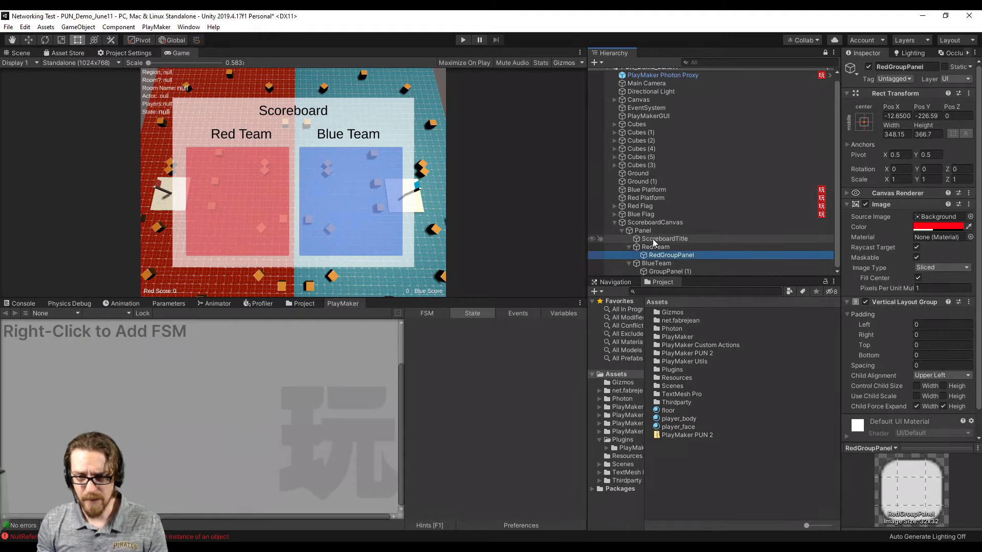
# Rename the group panel under BlueTeam as BlueGroupPanel (1).
pyautogui.click(659, 272)
pyautogui.press('F2')
pyautogui.press('Home')
pyautogui.write('Blue')
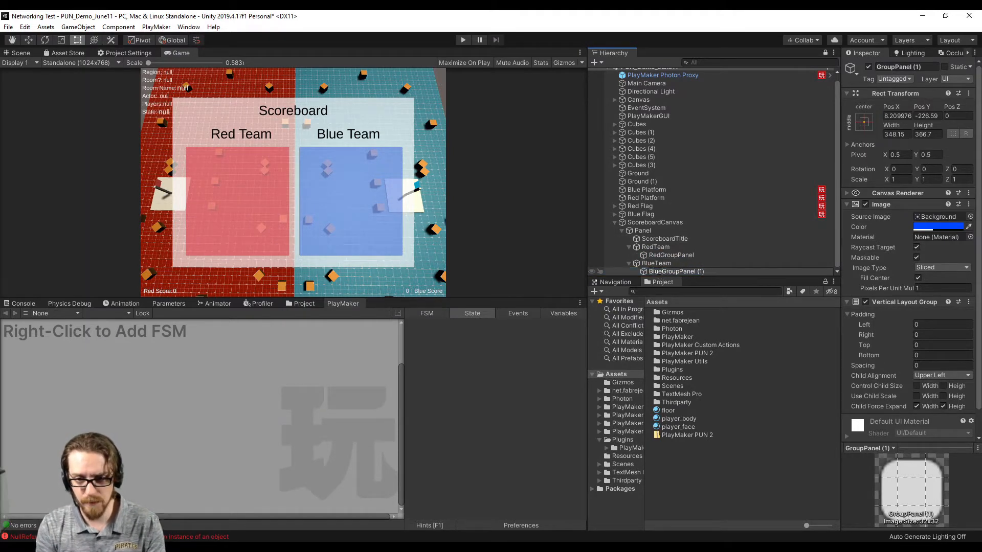
pyautogui.press('Return')
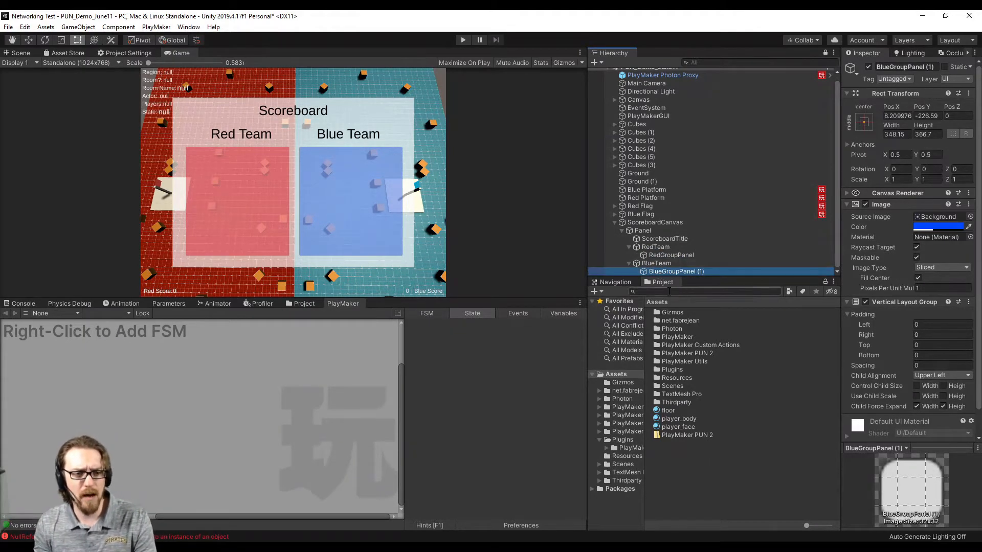
# Add a TextMeshPro text object as a child of RedGroupPanel.
pyautogui.click(671, 255)
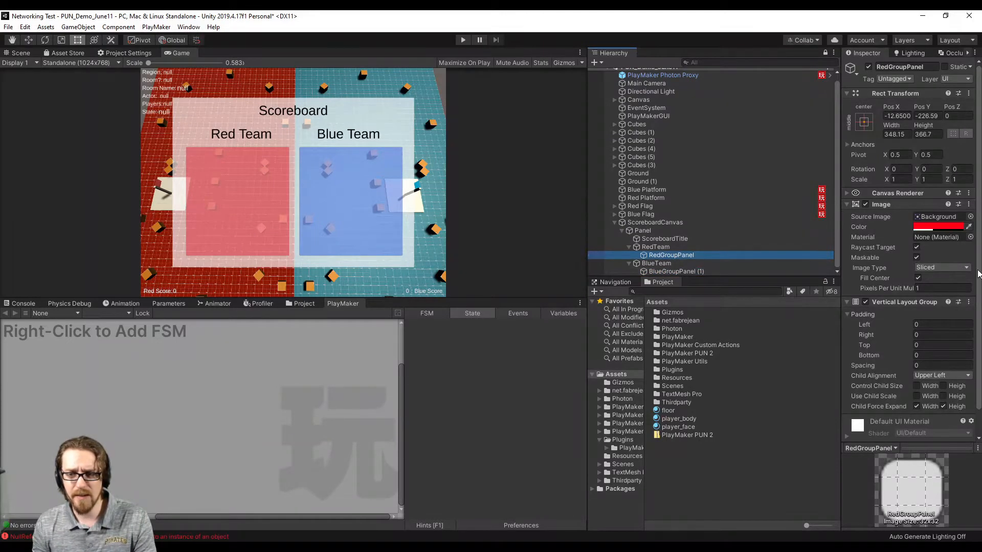
pyautogui.rightClick(686, 254)
pyautogui.moveTo(737, 432)
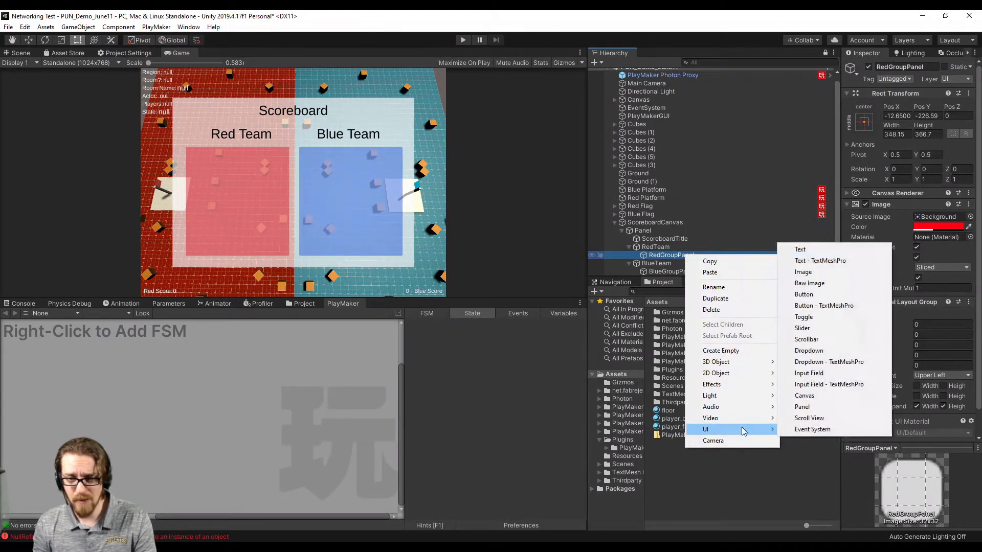
pyautogui.click(808, 263)
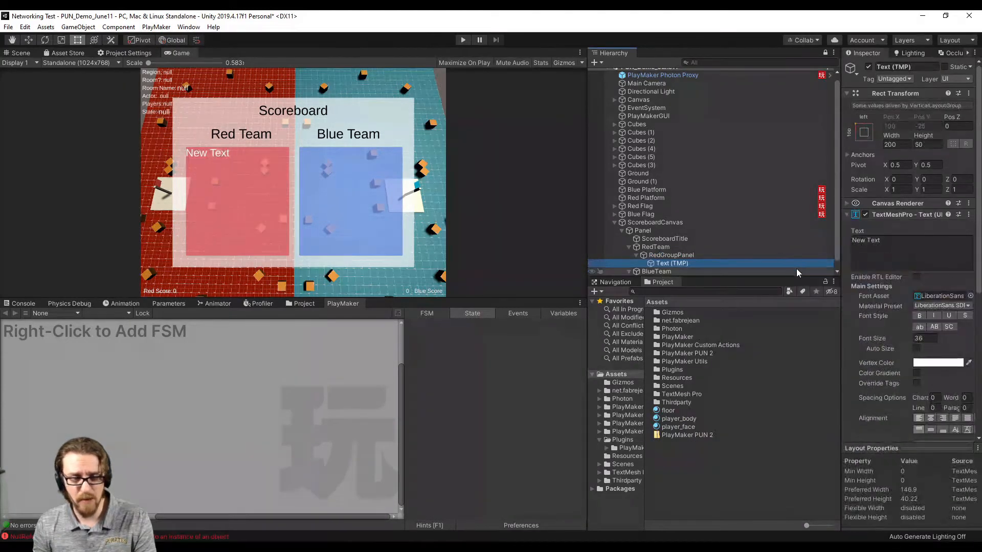
# Set the new text's vertex color to black and its font size to 24.
pyautogui.click(930, 360)
pyautogui.moveTo(681, 259); pyautogui.dragTo(688, 278)
pyautogui.click(760, 148)
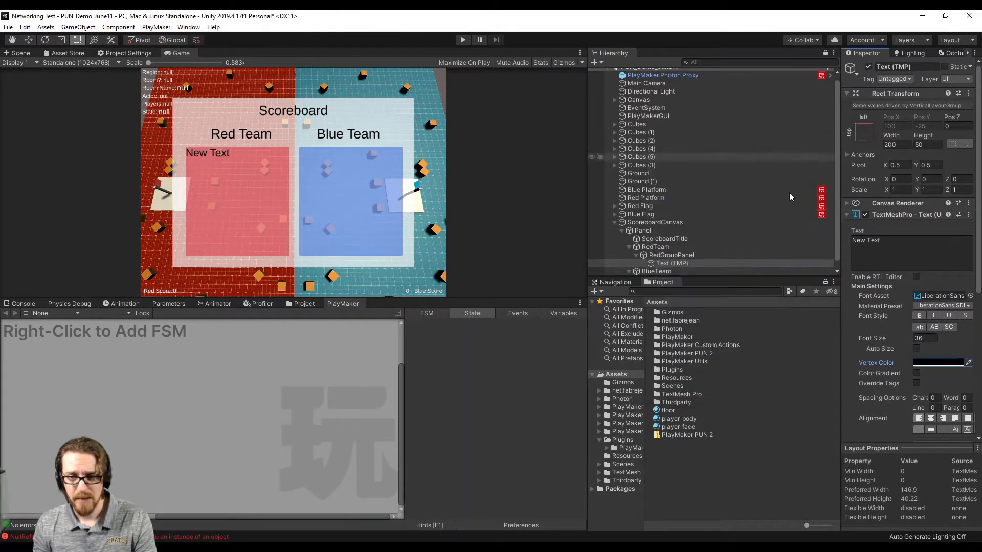
pyautogui.click(921, 338)
pyautogui.write('24')
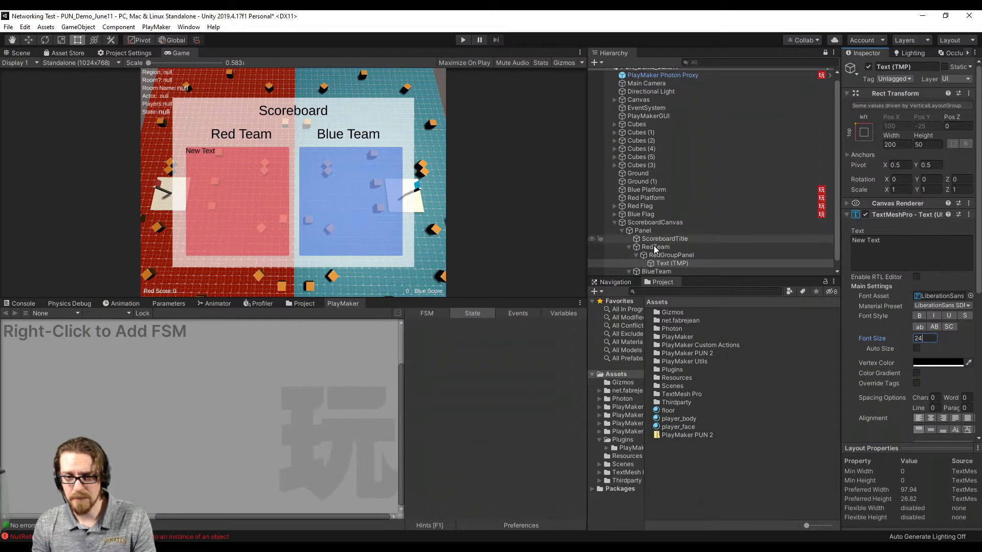
# Try to stretch the text across RedGroupPanel with the top-stretch anchor preset, also setting its pivot and position.
pyautogui.click(667, 264)
pyautogui.click(864, 133)
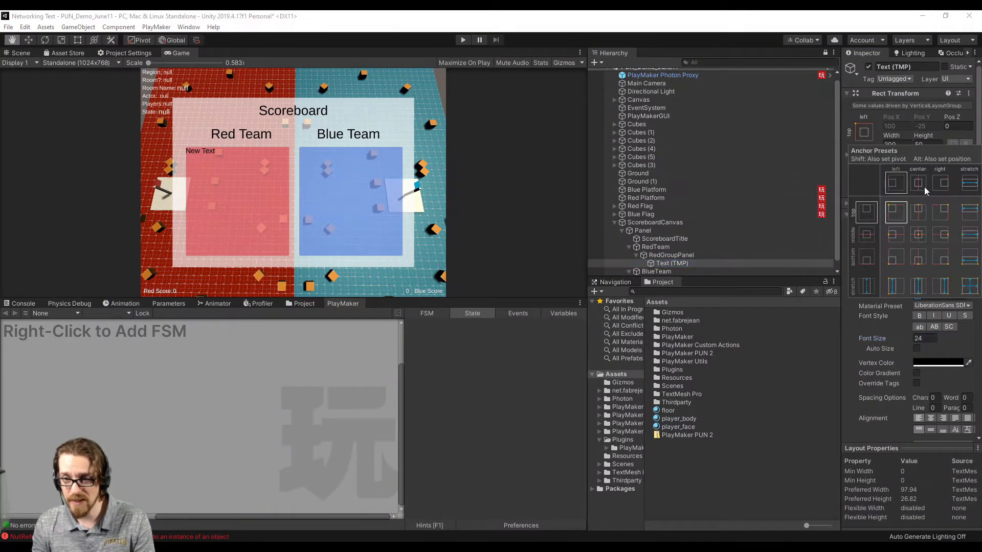
pyautogui.click(971, 215)
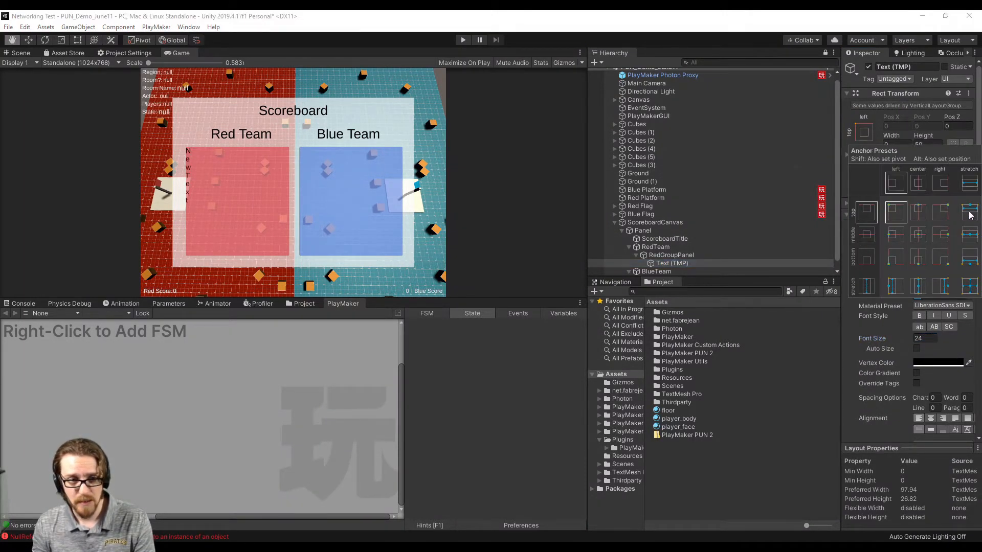
pyautogui.press('t')
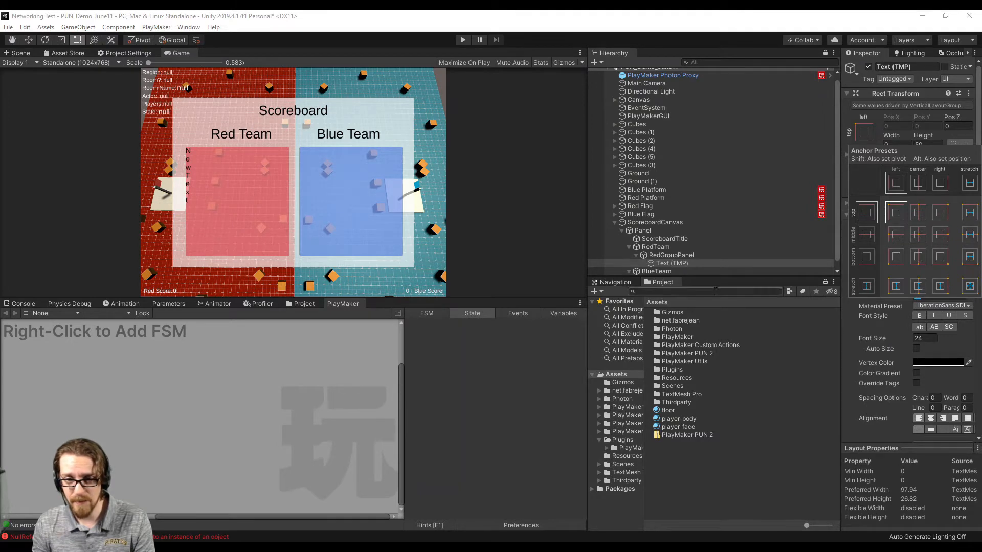
pyautogui.click(681, 262)
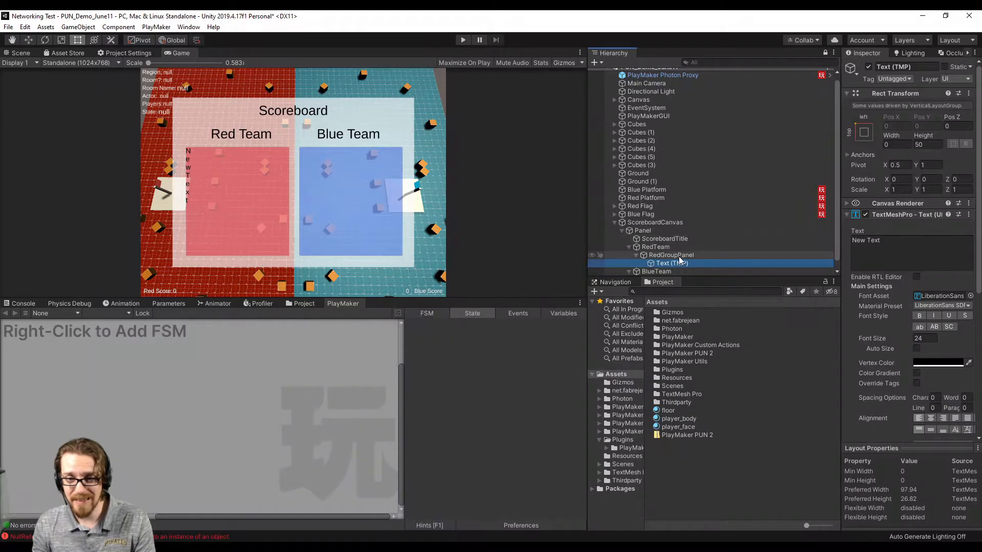
pyautogui.click(736, 254)
pyautogui.scroll(-1, 936, 323)
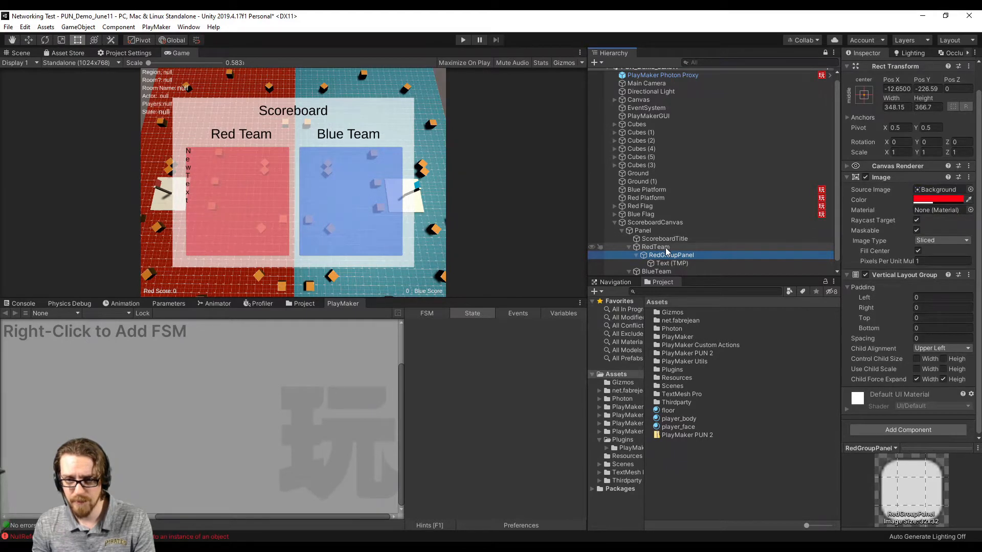
pyautogui.click(671, 263)
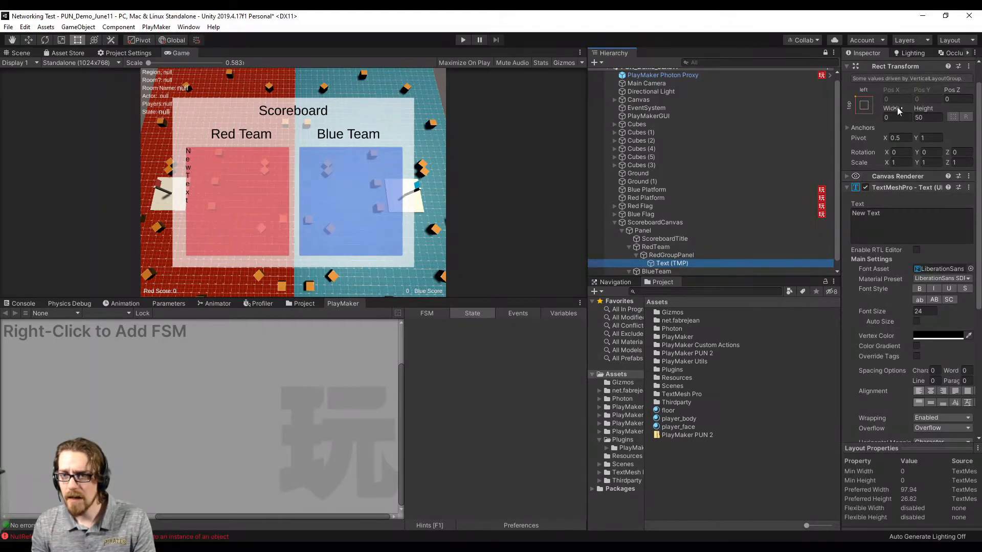
pyautogui.click(863, 104)
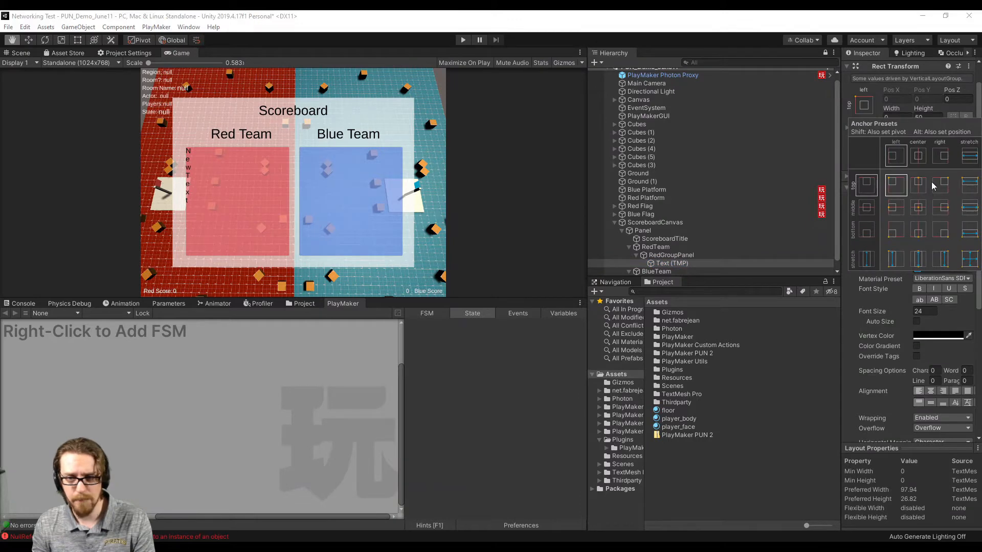
pyautogui.click(673, 256)
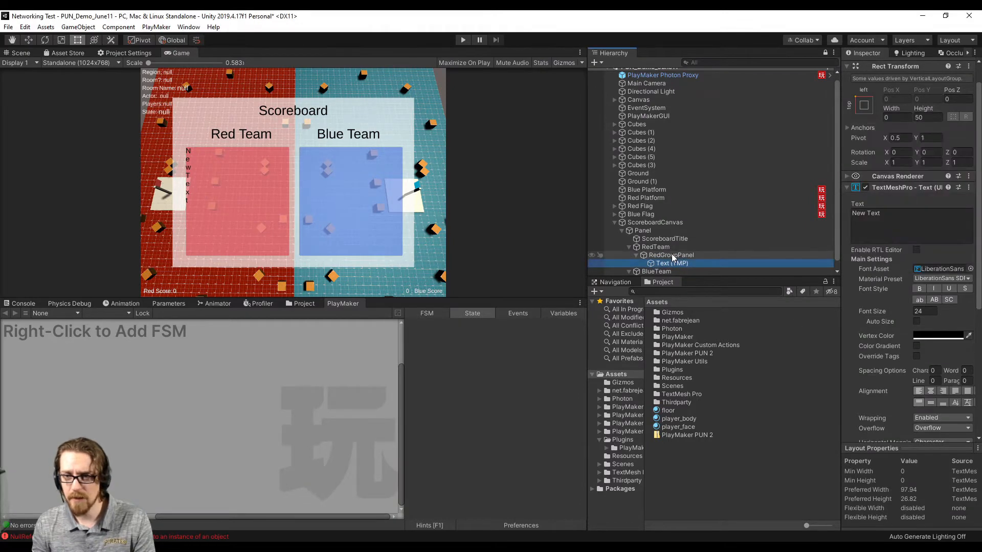
# Copy RedGroupPanel's width to the text inside it, setting the text's width to 348.15.
pyautogui.click(672, 255)
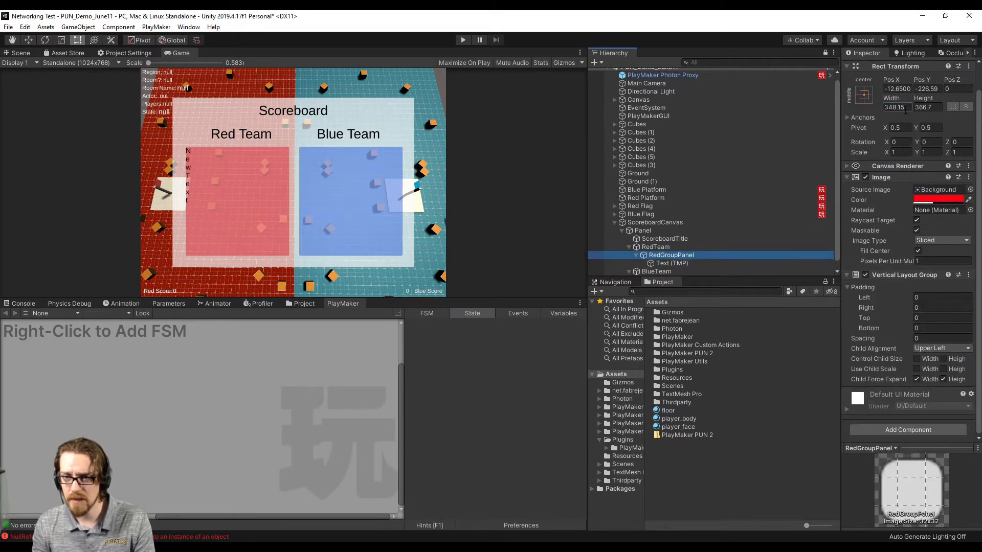
pyautogui.click(903, 107)
pyautogui.hotkey('ctrl', 'c')
pyautogui.click(674, 263)
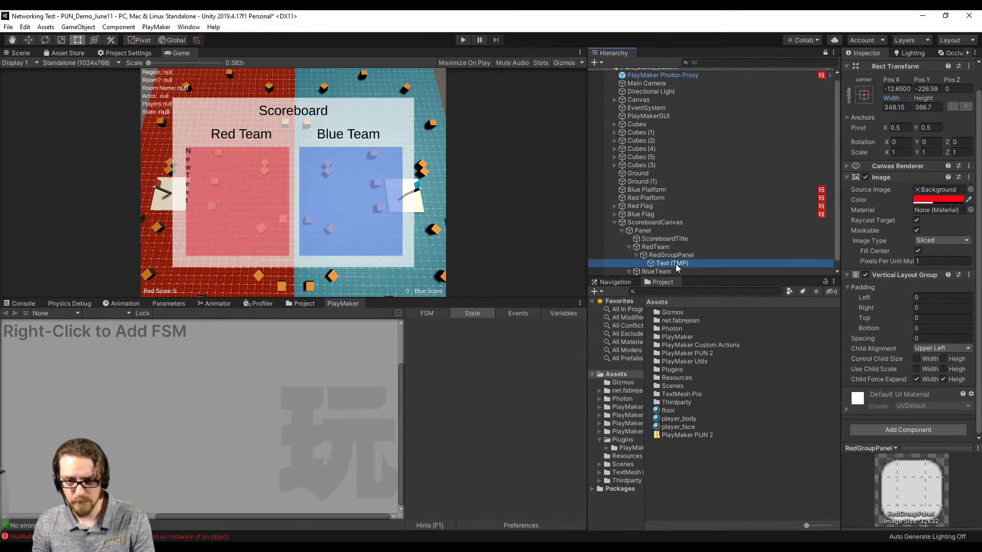
pyautogui.hotkey('ctrl', 'v')
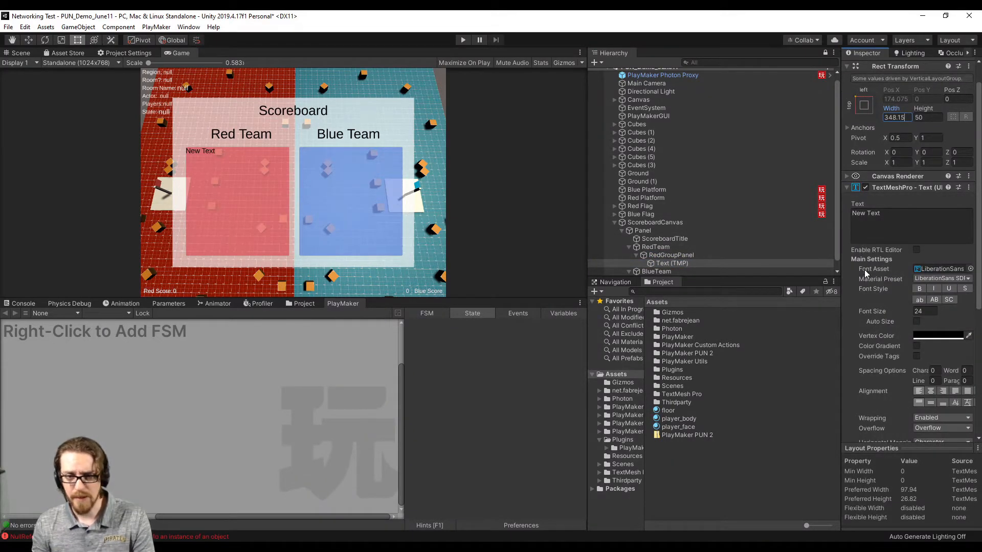
# Align the text vertically to the middle and give it a left margin of 10 in the extra settings.
pyautogui.click(669, 263)
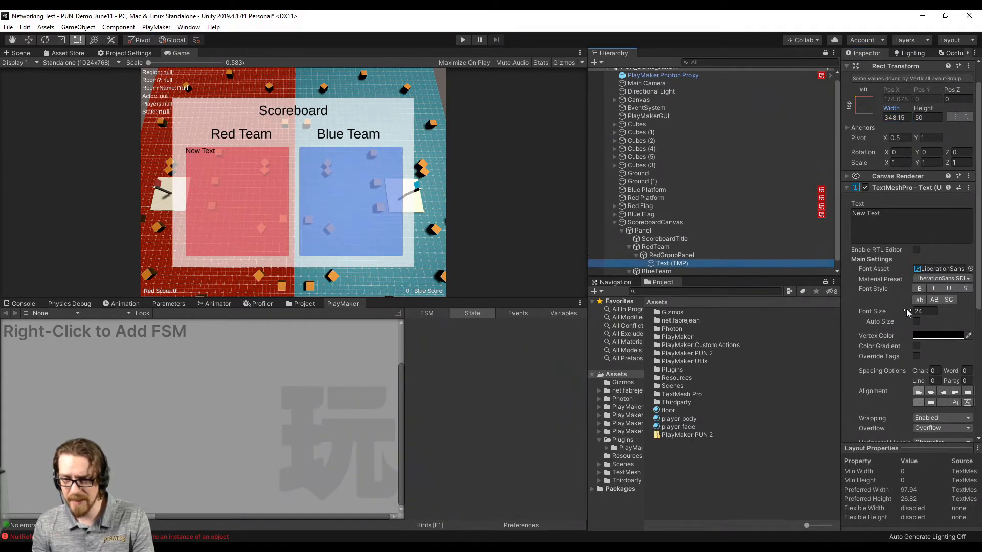
pyautogui.scroll(-3, 892, 318)
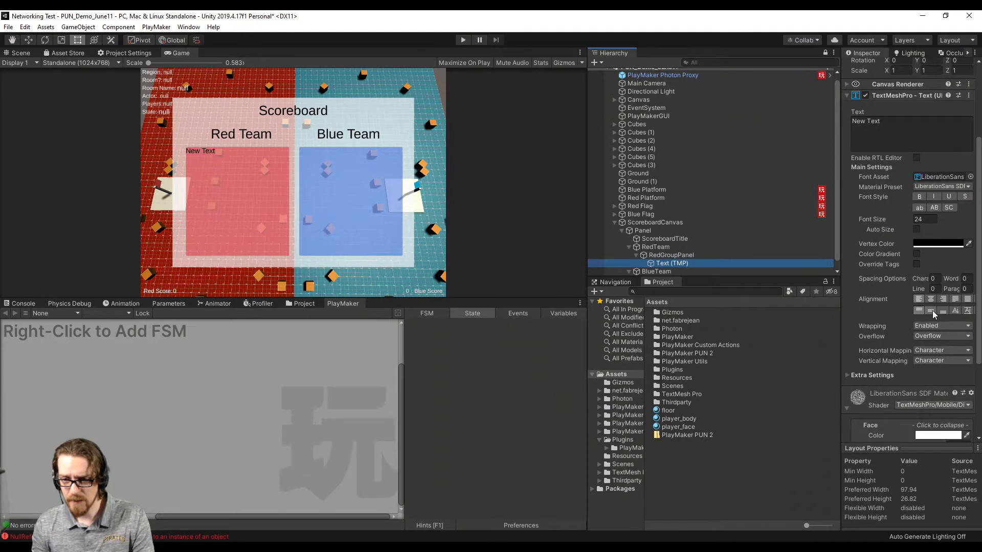
pyautogui.click(930, 311)
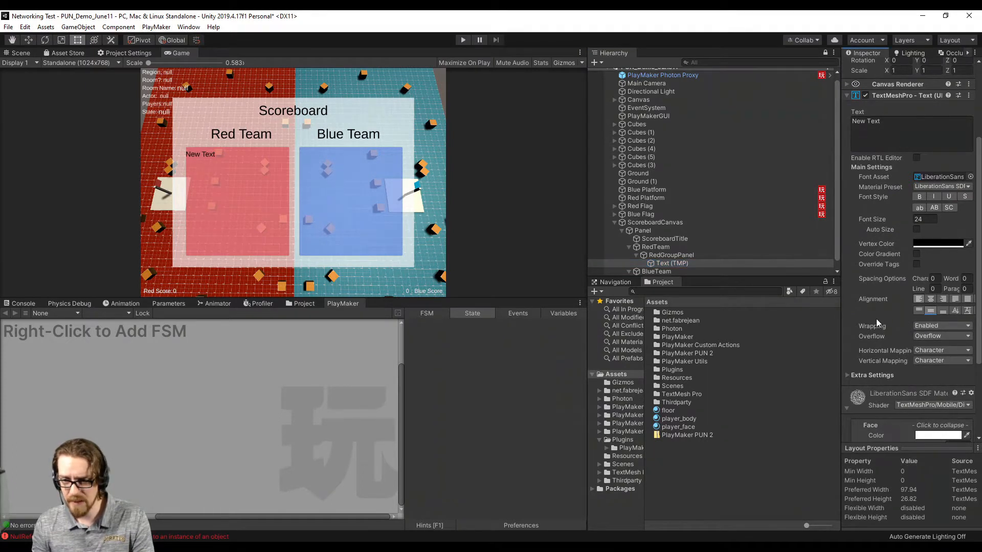
pyautogui.click(848, 375)
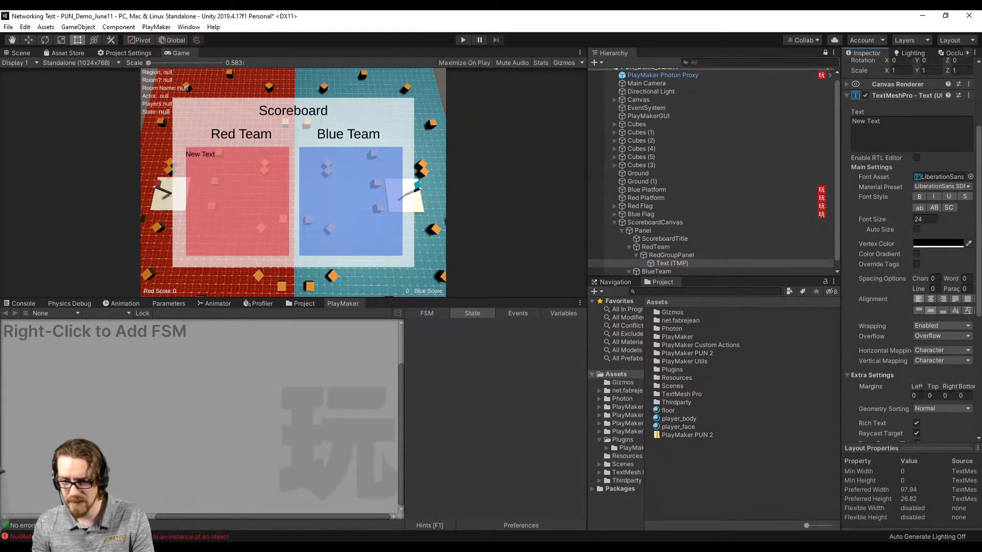
pyautogui.write('10')
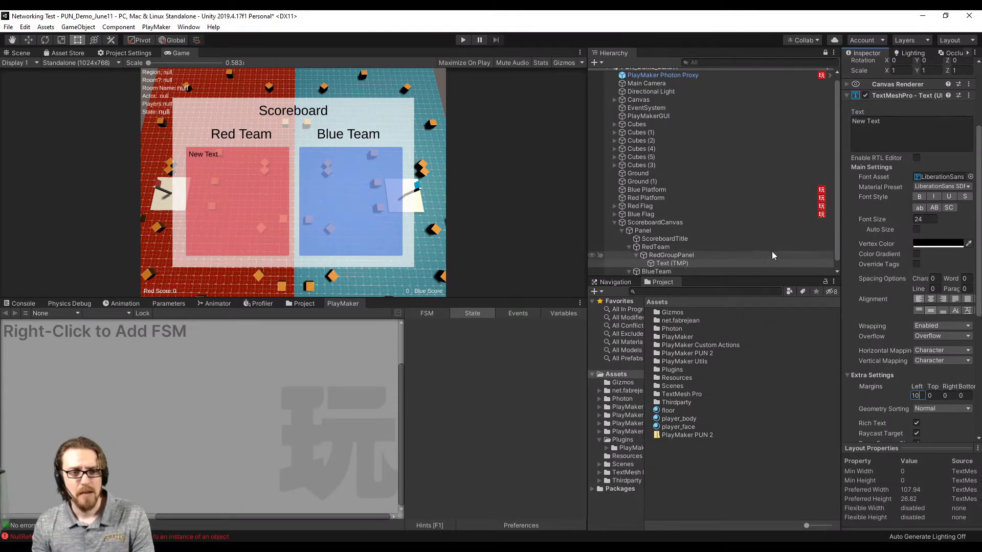
# Try duplicating the text inside RedGroupPanel, and undo the duplication.
pyautogui.click(675, 264)
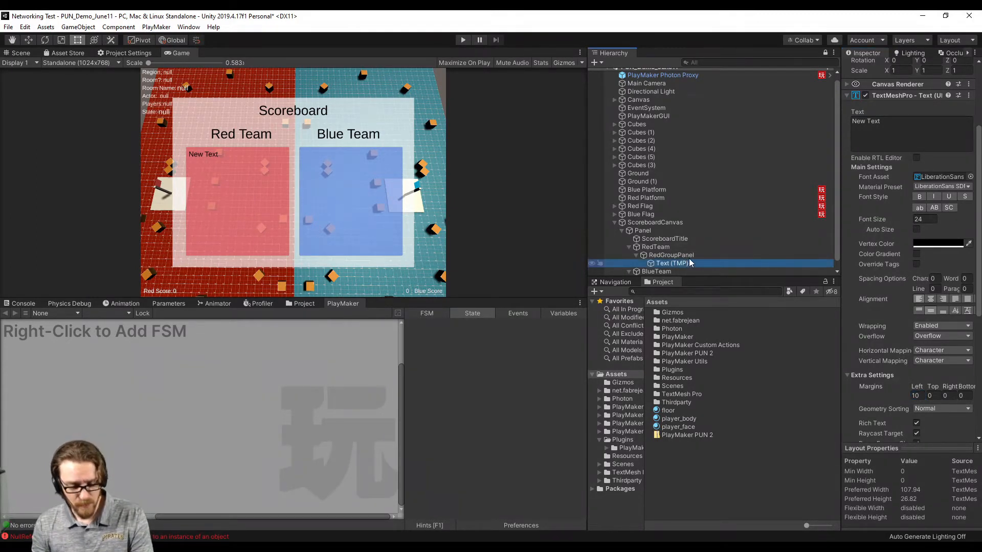
pyautogui.hotkey('ctrl', 'd')
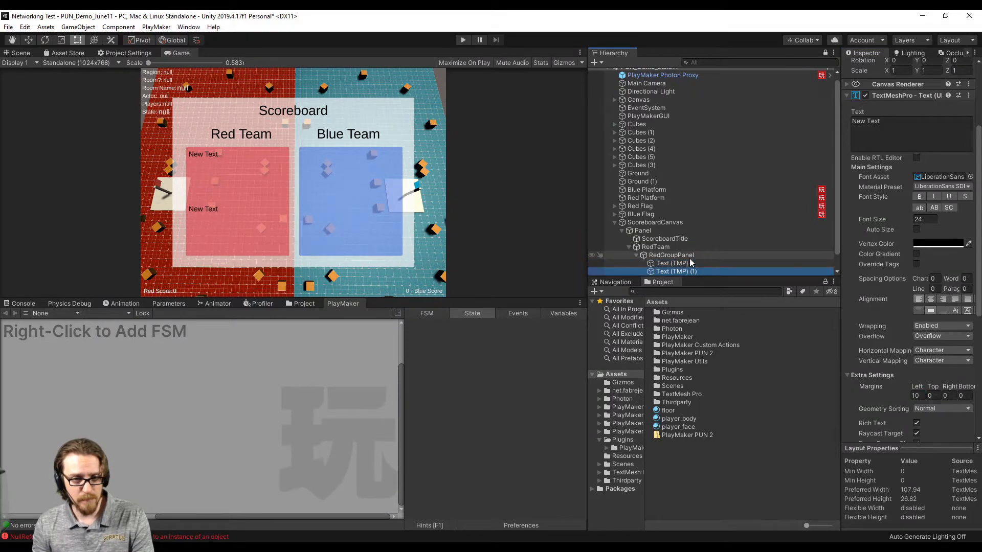
pyautogui.hotkey('ctrl', 'z')
# Turn off Child Force Expand for both width and height in RedGroupPanel's Vertical Layout Group.
pyautogui.click(675, 255)
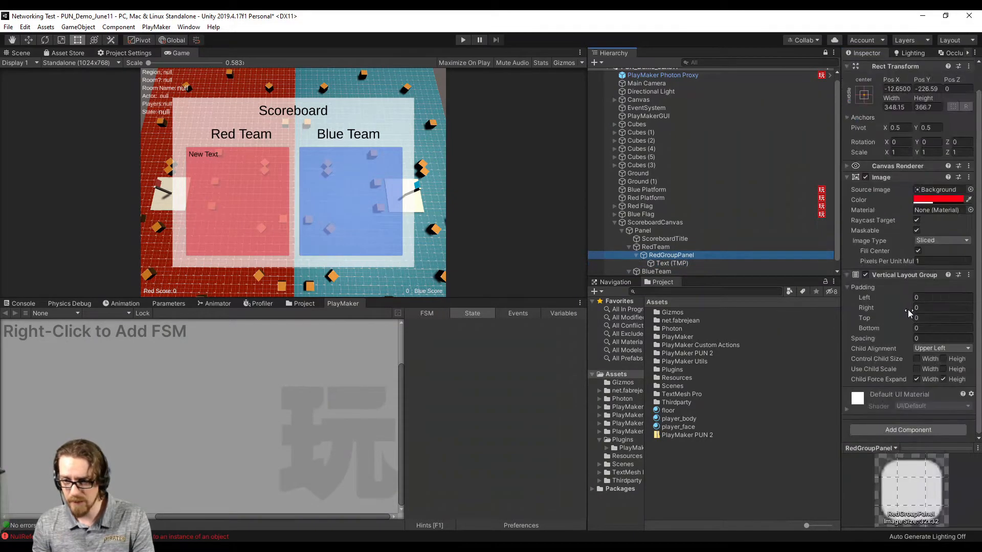
pyautogui.click(916, 379)
pyautogui.click(943, 378)
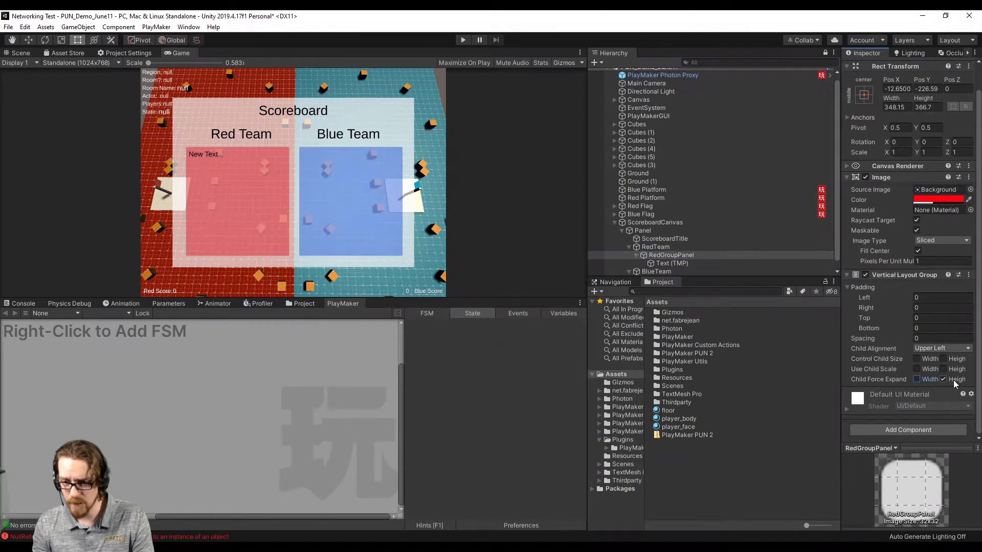
# Duplicate the text six times inside RedGroupPanel to test the vertical stacking.
pyautogui.click(683, 264)
pyautogui.hotkey('ctrl', 'd')
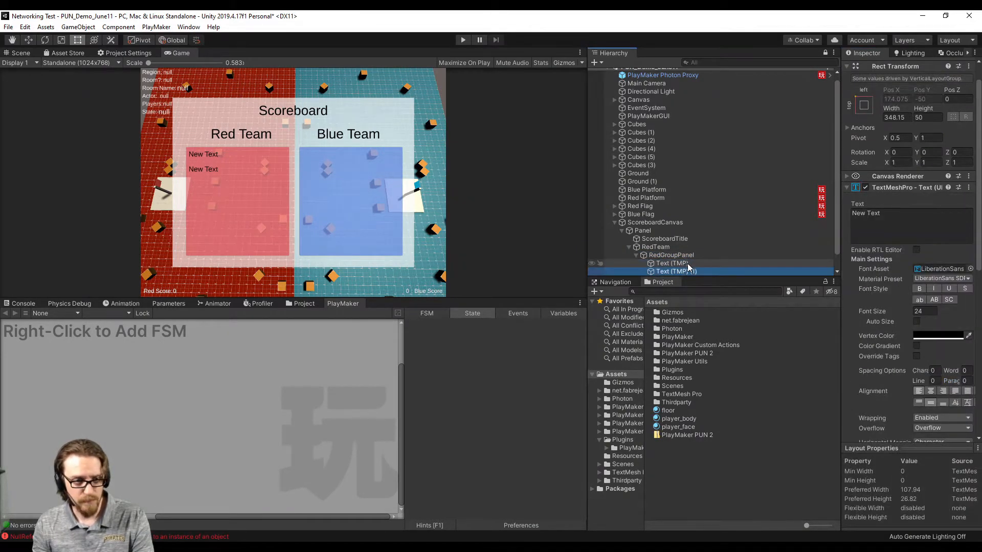
pyautogui.hotkey('ctrl', 'd')
pyautogui.hotkey('ctrl', 'd')
pyautogui.hotkey('ctrl', 'd')
pyautogui.hotkey('ctrl', 'd')
pyautogui.hotkey('ctrl', 'd')
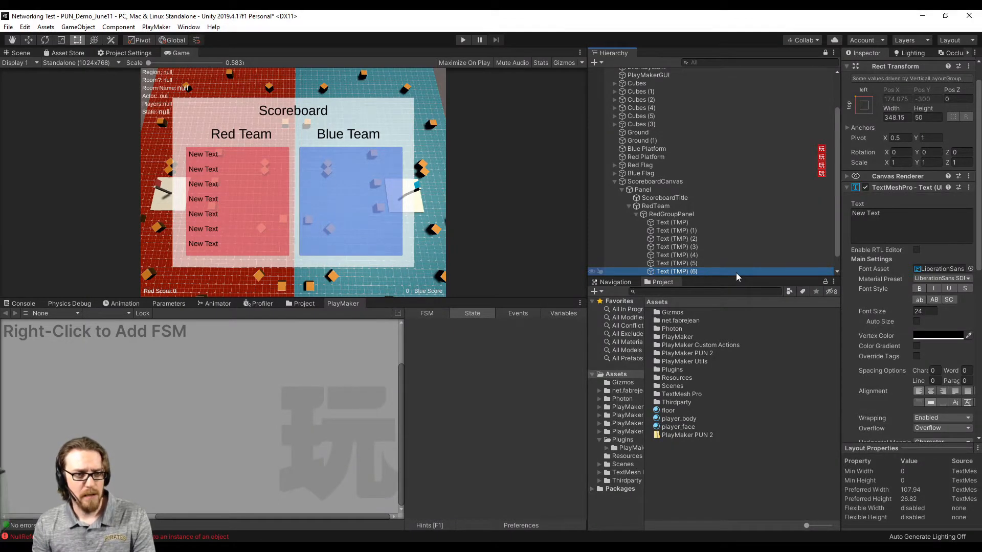
# Delete the six duplicated texts, keeping only the original one in RedGroupPanel.
pyautogui.press('Delete')
pyautogui.press('Delete')
pyautogui.press('Delete')
pyautogui.press('Delete')
pyautogui.press('Delete')
pyautogui.press('Delete')
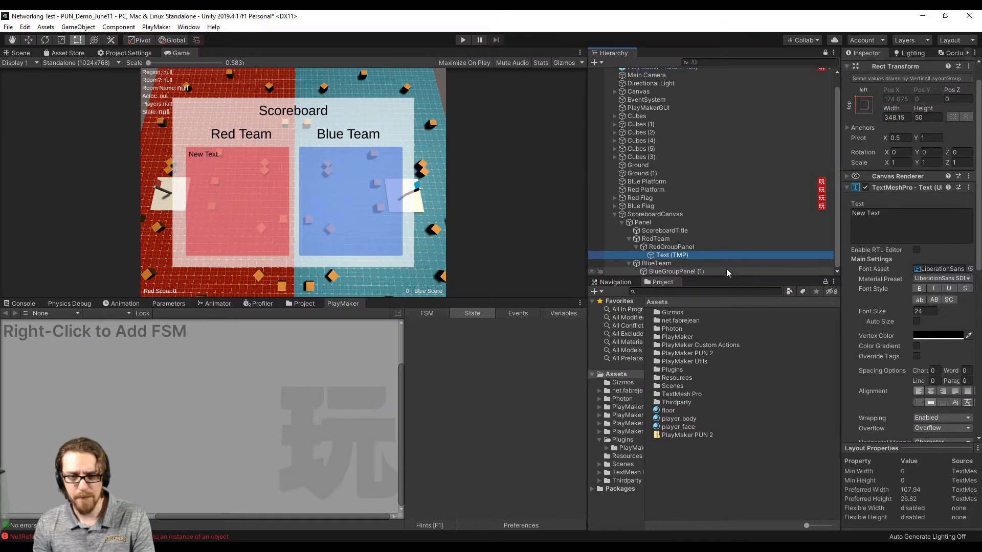
# Rename the text object under RedGroupPanel as PlayerScoreboard and select it.
pyautogui.click(692, 255)
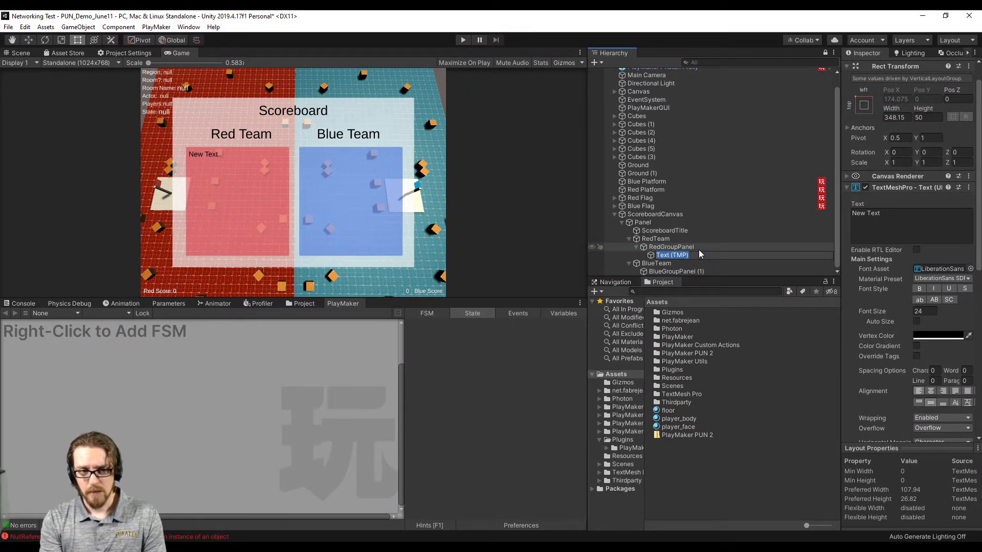
pyautogui.write('P')
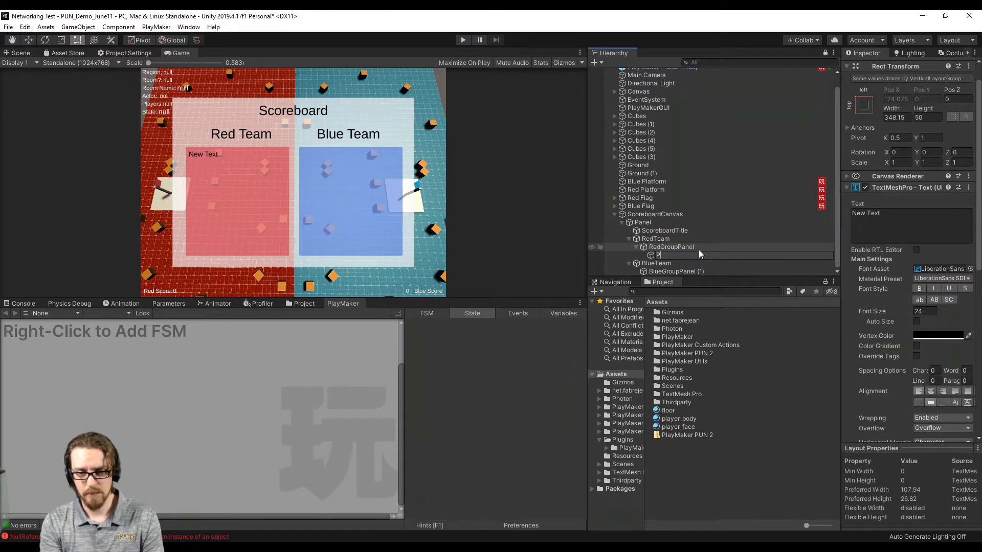
pyautogui.write('layerScoreboard')
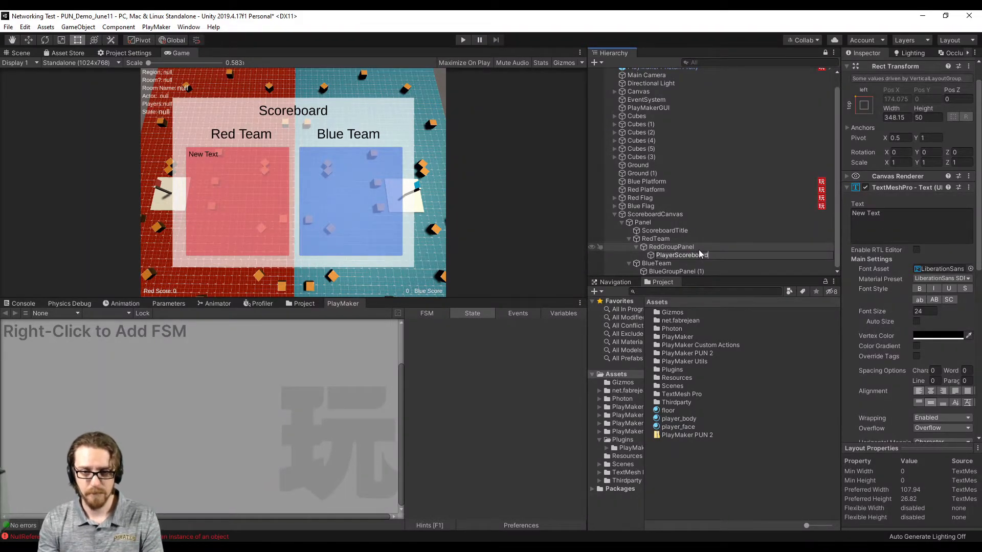
pyautogui.press('Return')
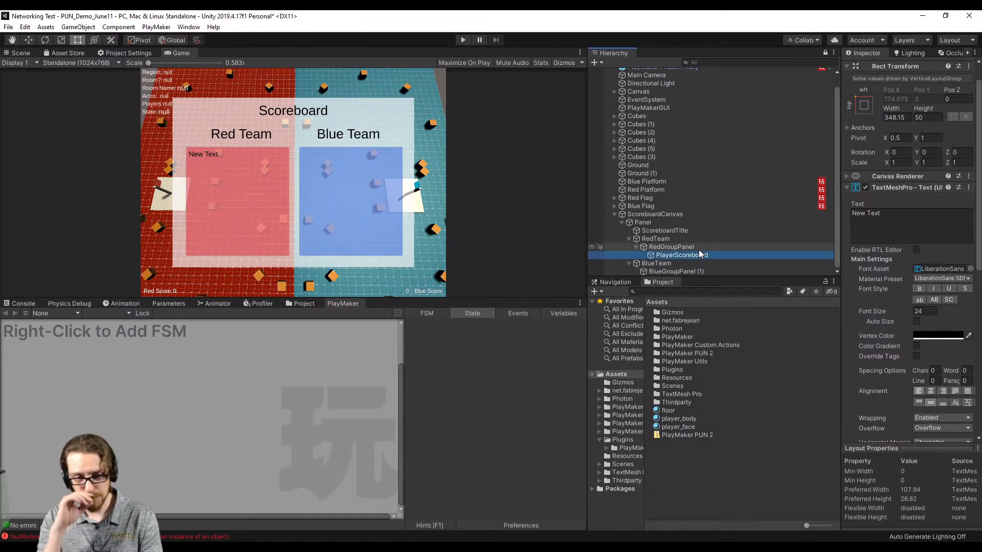
pyautogui.click(665, 257)
pyautogui.click(652, 257)
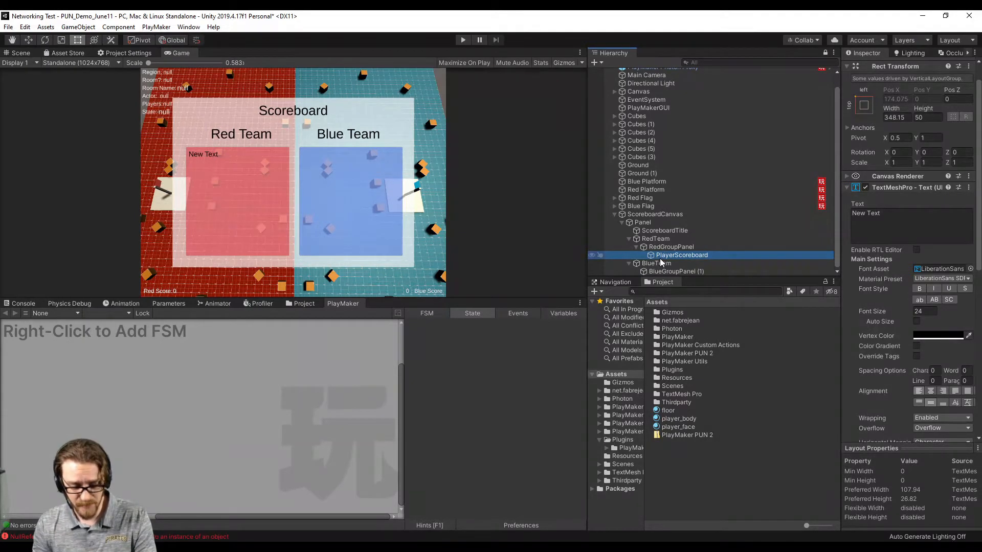
# Duplicate the PlayerScoreboard text three times inside RedGroupPanel.
pyautogui.hotkey('ctrl', 'd')
pyautogui.hotkey('ctrl', 'd')
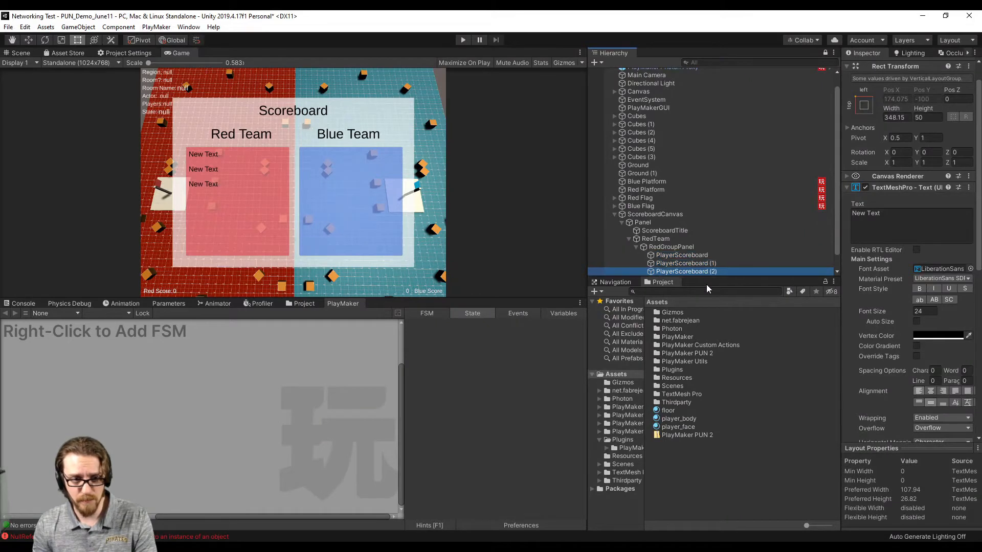
pyautogui.hotkey('ctrl', 'd')
# Copy the four PlayerScoreboard texts from RedGroupPanel and paste them under BlueTeam.
pyautogui.keyDown('shift'); pyautogui.click(673, 248); pyautogui.keyUp('shift')
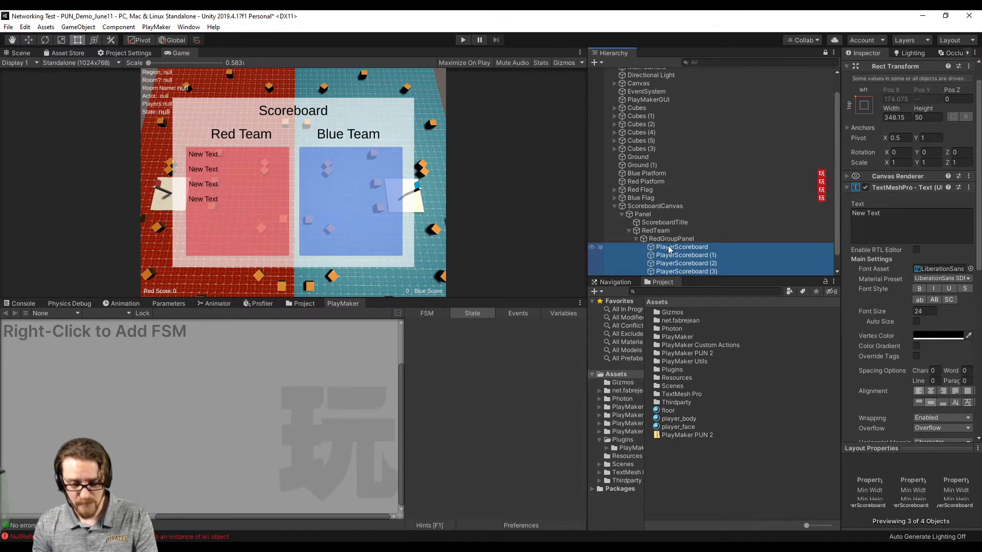
pyautogui.scroll(-1, 669, 249)
pyautogui.click(674, 271)
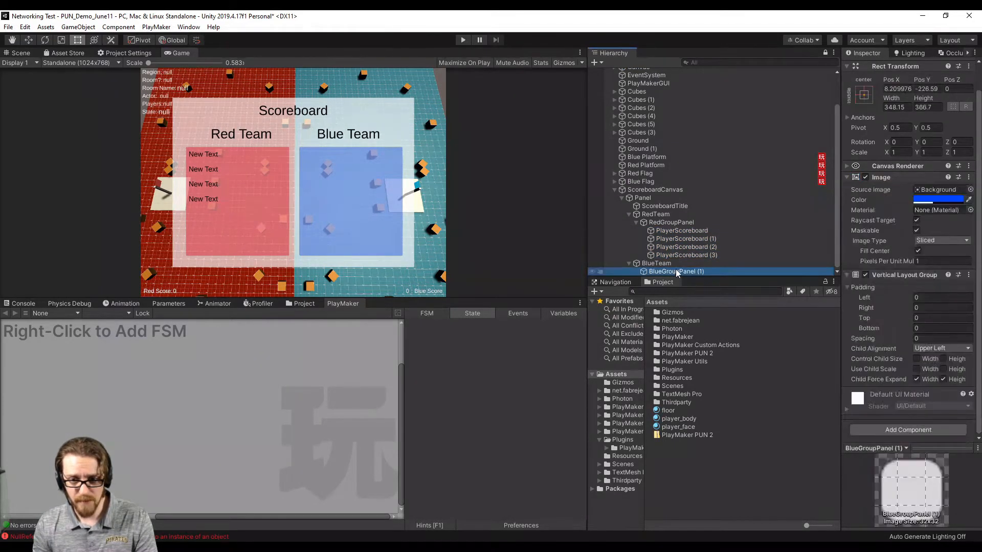
pyautogui.rightClick(676, 272)
pyautogui.click(696, 290)
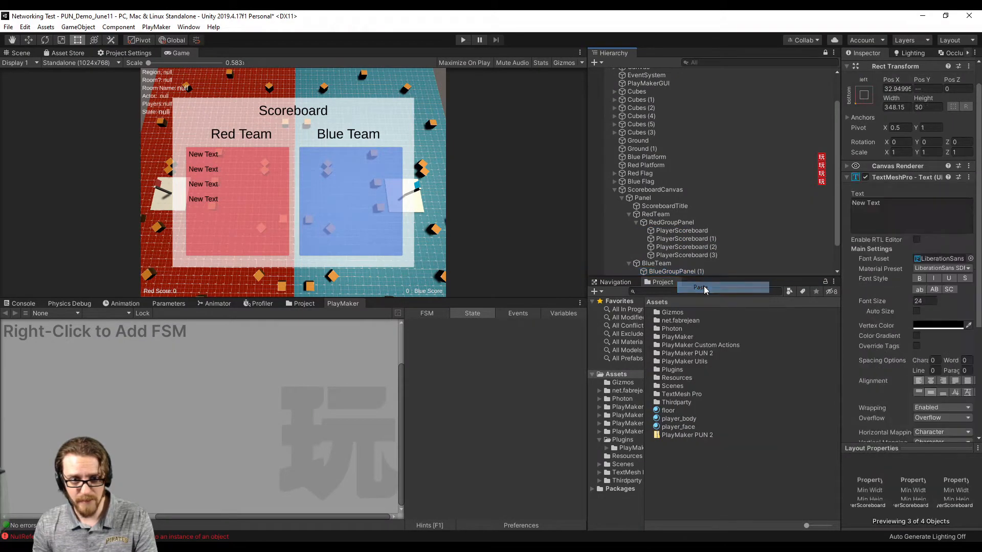
# Nest the four pasted texts inside BlueGroupPanel (1) and turn off its Child Force Expand for width and height.
pyautogui.scroll(-2, 712, 266)
pyautogui.click(684, 254)
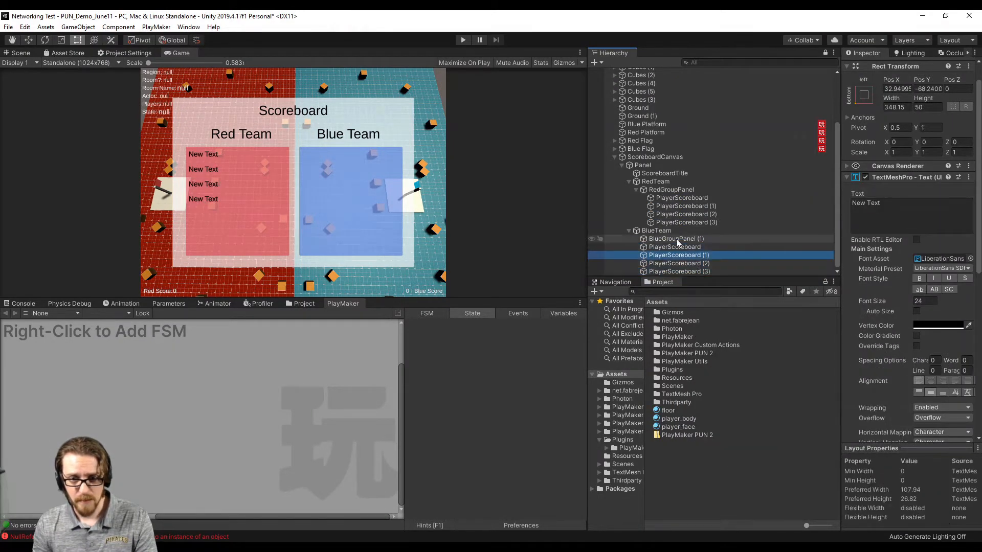
pyautogui.click(684, 248)
pyautogui.keyDown('shift'); pyautogui.click(686, 271); pyautogui.keyUp('shift')
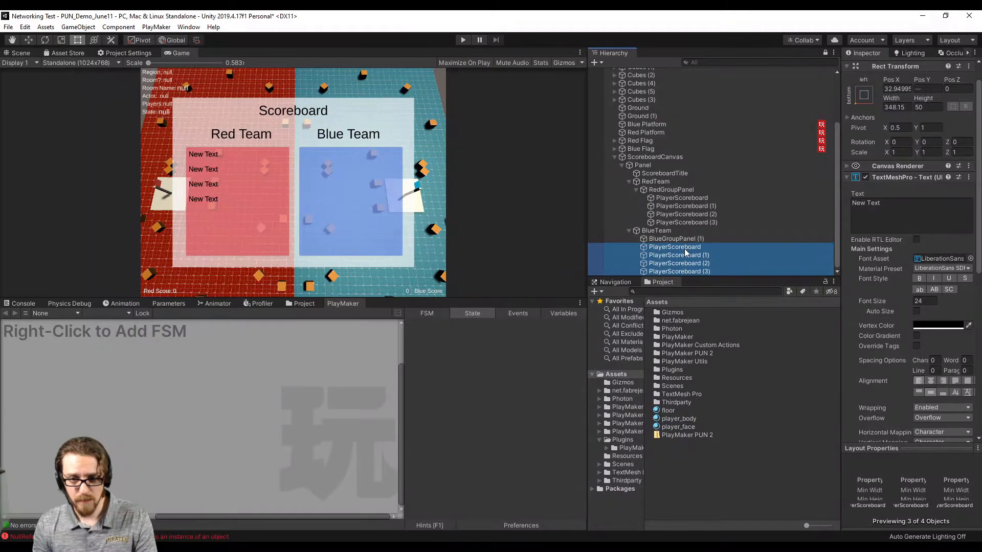
pyautogui.moveTo(683, 248); pyautogui.dragTo(680, 241)
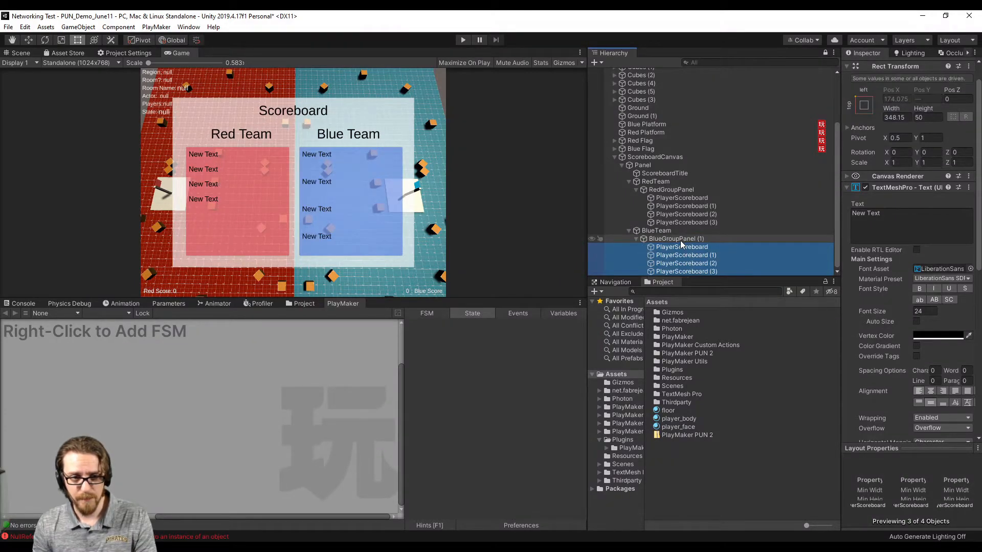
pyautogui.click(676, 239)
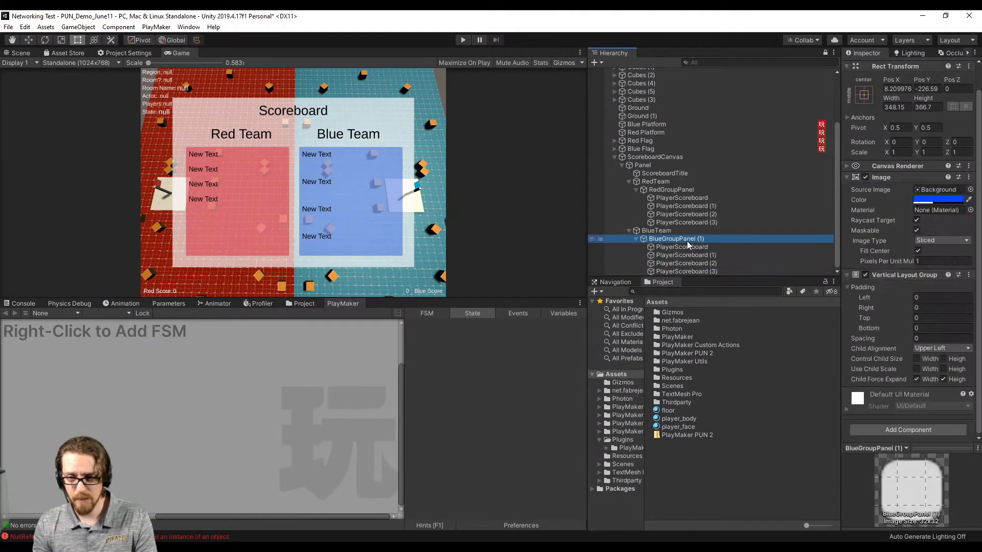
pyautogui.click(943, 379)
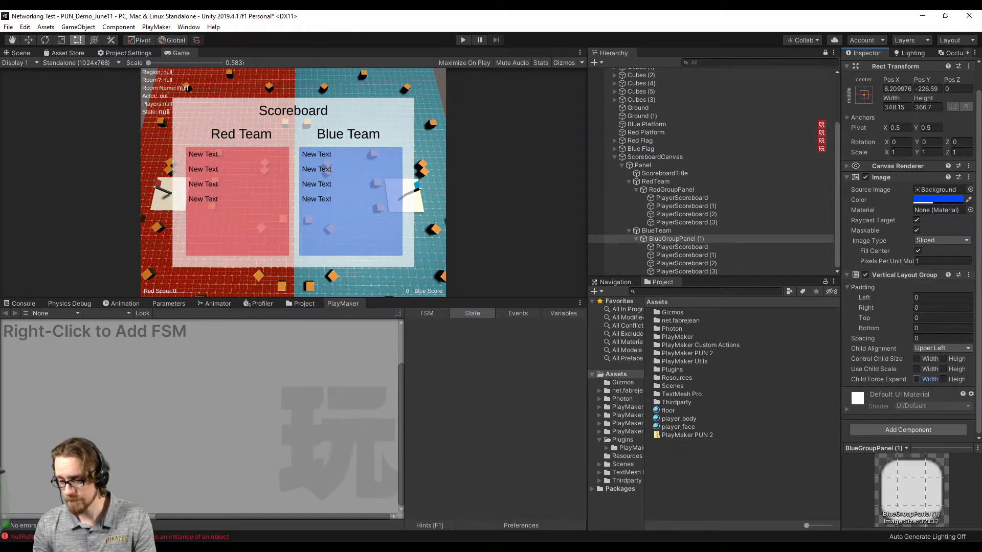
pyautogui.moveTo(701, 249); pyautogui.dragTo(702, 256)
pyautogui.hotkey('ctrl', 'z')
pyautogui.hotkey('ctrl', 'z')
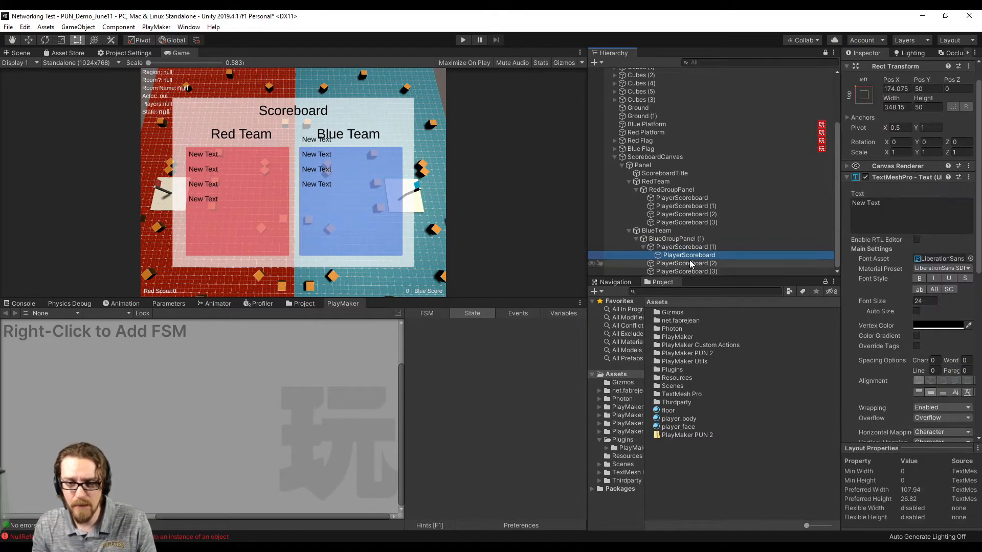
# Deactivate all four PlayerScoreboard texts in both BlueGroupPanel (1) and RedGroupPanel.
pyautogui.click(696, 248)
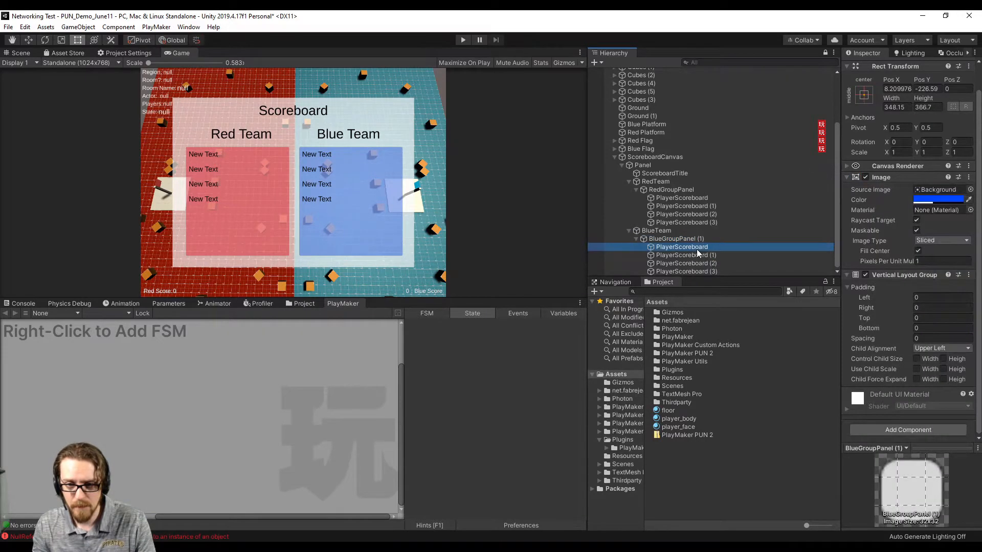
pyautogui.keyDown('shift'); pyautogui.click(702, 269); pyautogui.keyUp('shift')
pyautogui.scroll(2, 881, 136)
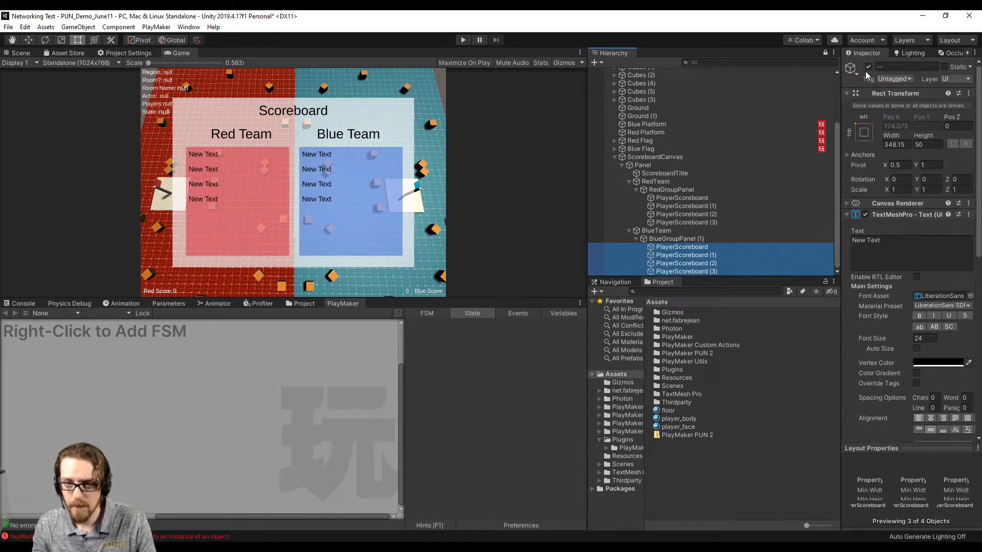
pyautogui.click(868, 66)
pyautogui.click(704, 199)
pyautogui.keyDown('shift'); pyautogui.click(725, 221); pyautogui.keyUp('shift')
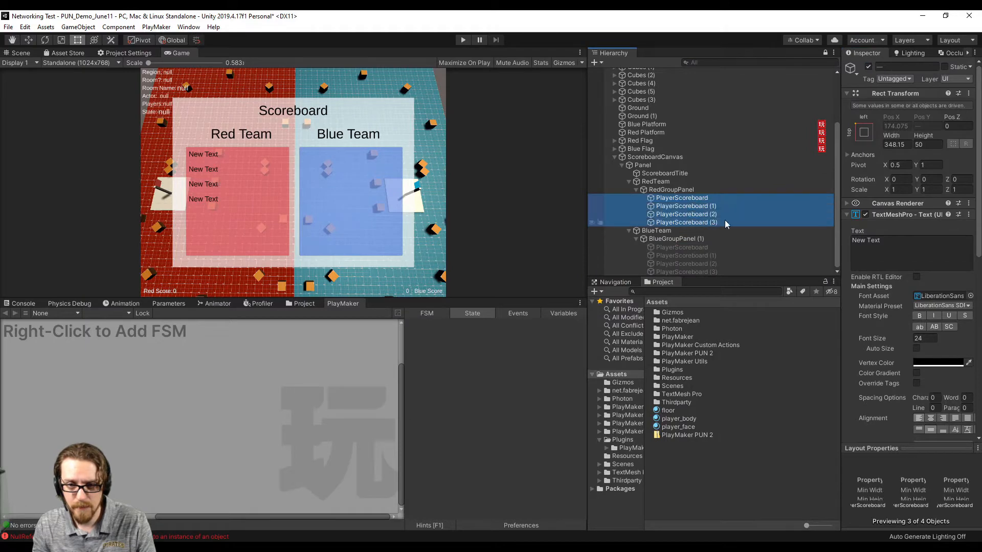
pyautogui.click(868, 67)
# Add a PlayMaker FSM to ScoreboardCanvas.
pyautogui.scroll(3, 711, 169)
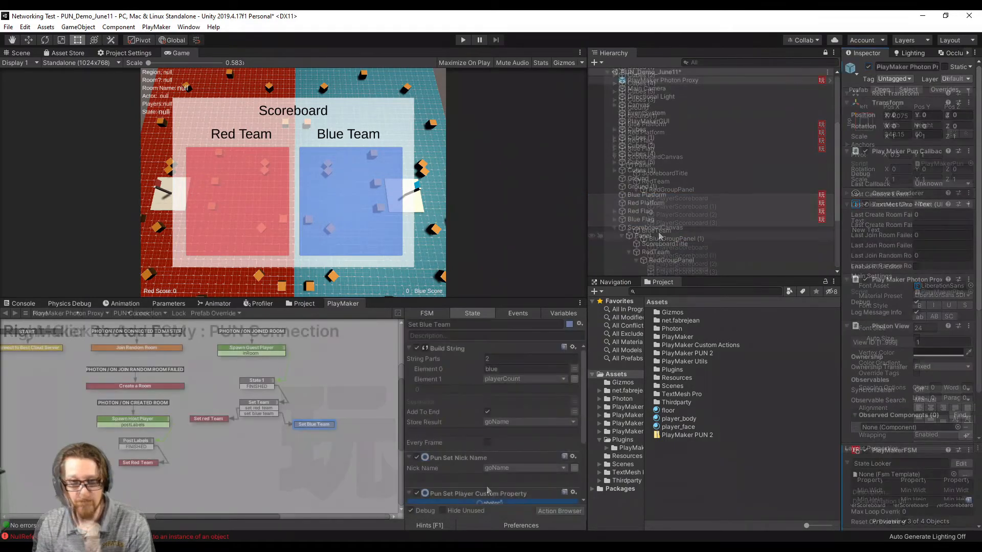
pyautogui.click(660, 227)
pyautogui.rightClick(125, 360)
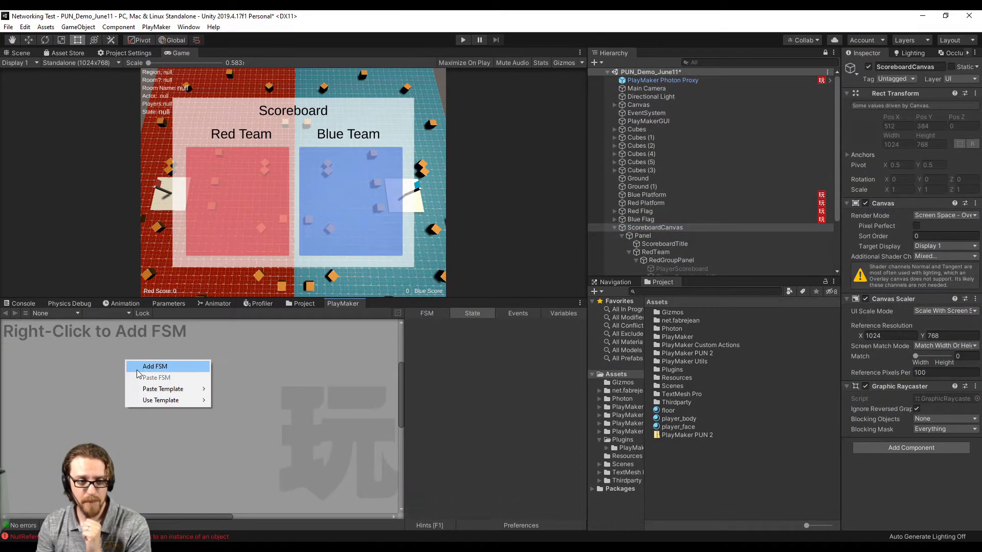
pyautogui.click(136, 370)
# Add a Get Key Down action to State 1 with its key set to Tab.
pyautogui.doubleClick(478, 384)
pyautogui.write('key do')
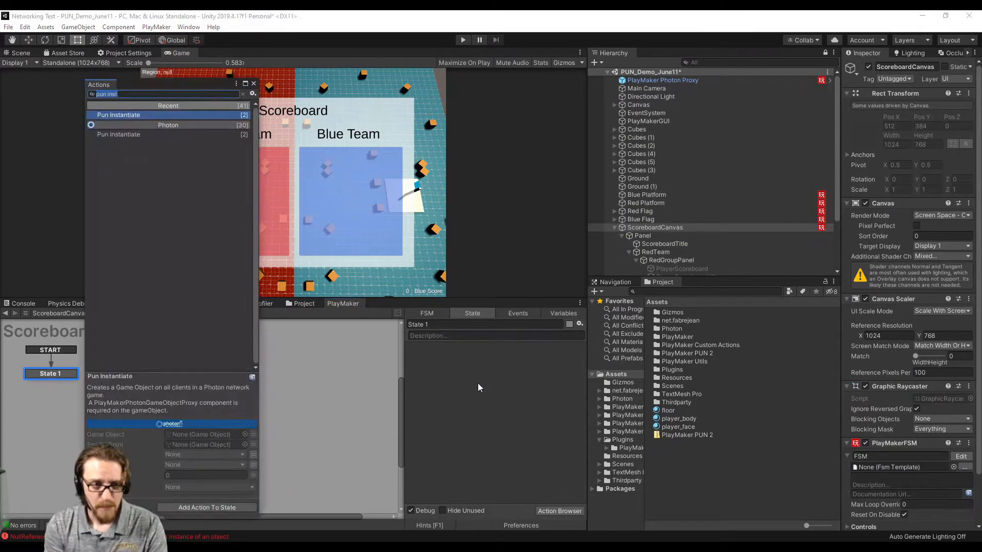
pyautogui.write('w')
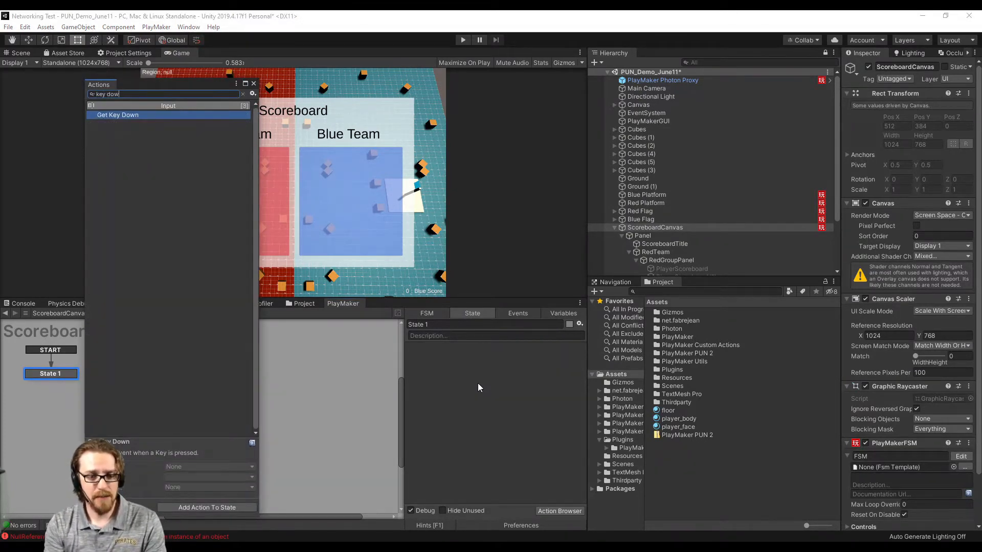
pyautogui.press('Return')
pyautogui.click(514, 357)
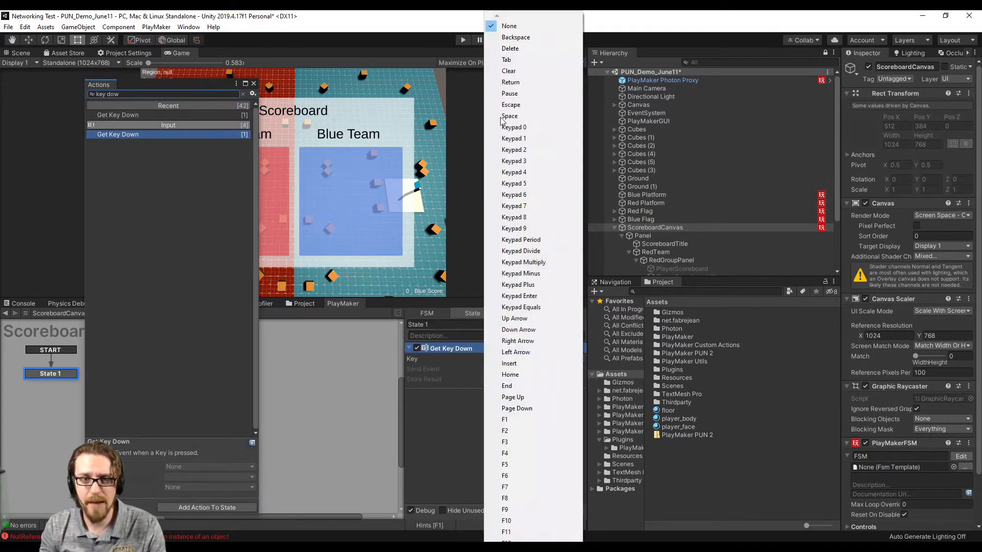
pyautogui.click(520, 60)
pyautogui.click(253, 82)
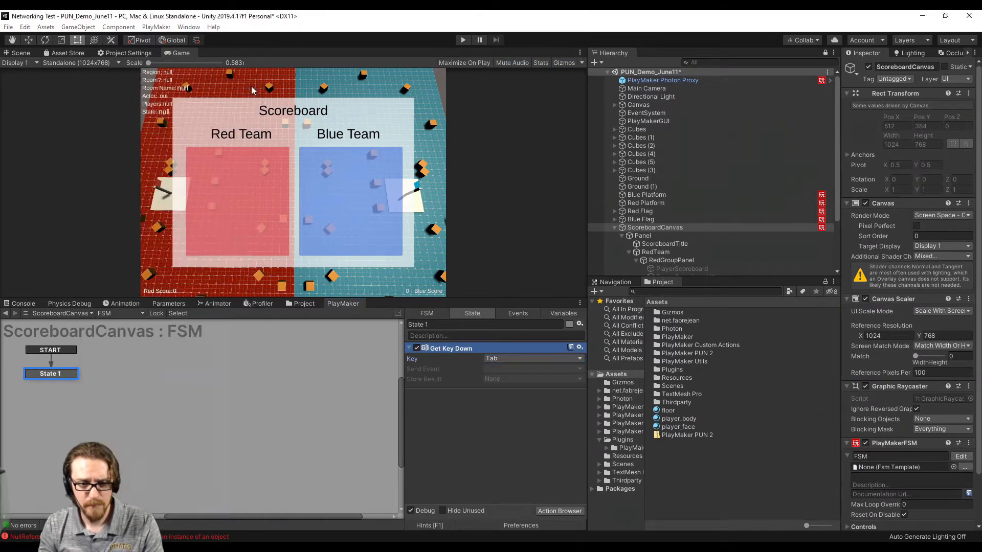
# Create a new event named tab as the action's Send Event and link its transition to a new state.
pyautogui.click(496, 370)
pyautogui.click(525, 433)
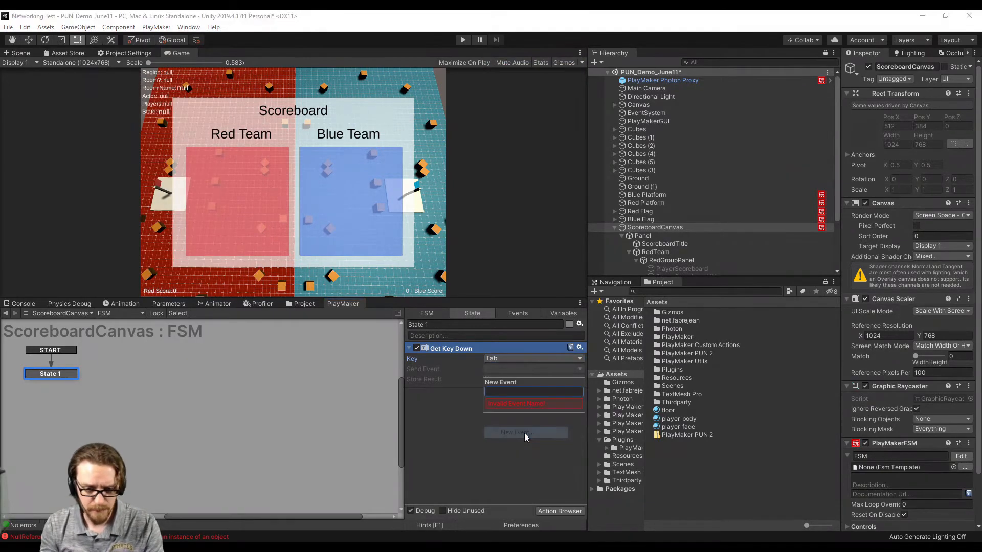
pyautogui.write('tab')
pyautogui.press('Return')
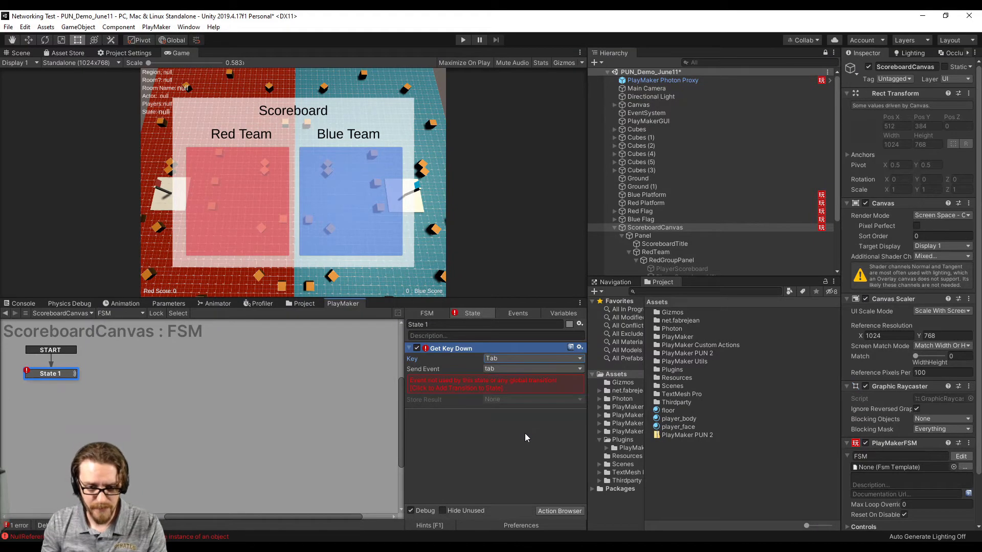
pyautogui.moveTo(72, 383); pyautogui.dragTo(147, 376)
# Add an Activate Game Object action to State 2.
pyautogui.doubleClick(458, 385)
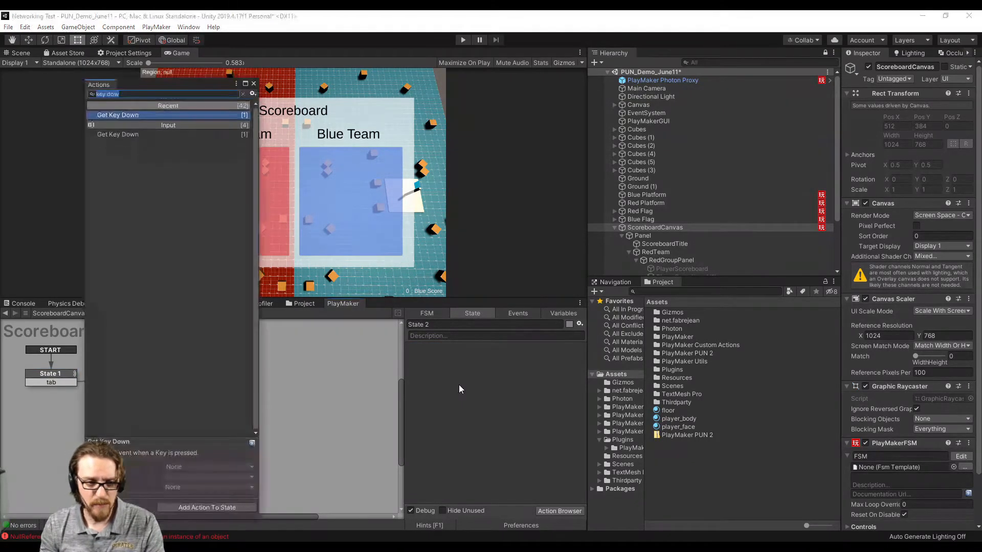
pyautogui.write('activa')
pyautogui.press('Return')
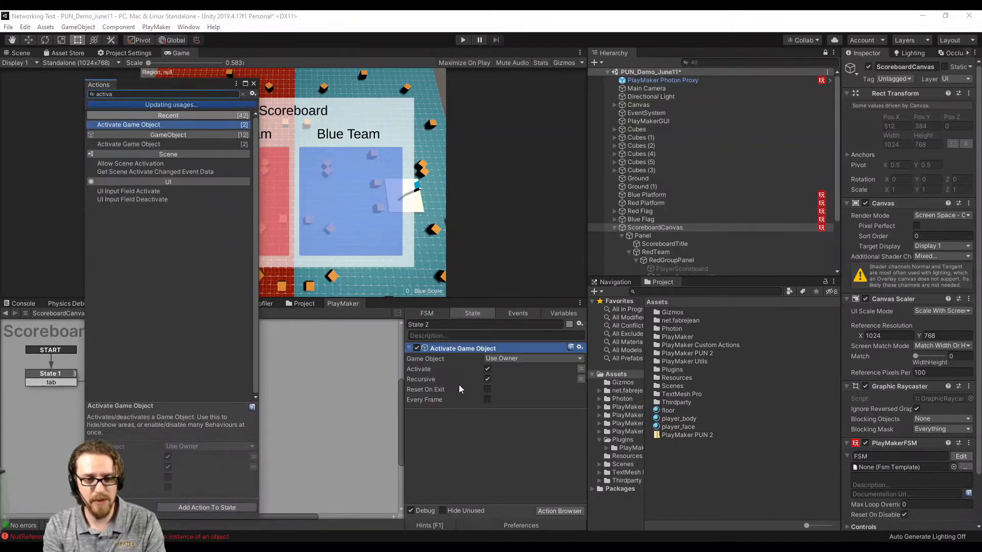
pyautogui.click(254, 83)
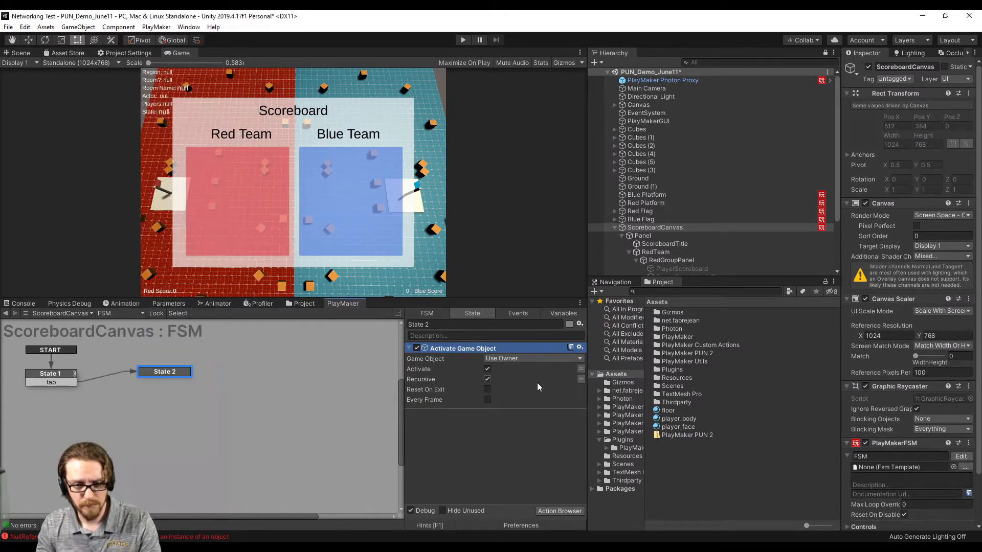
pyautogui.click(521, 358)
pyautogui.click(527, 383)
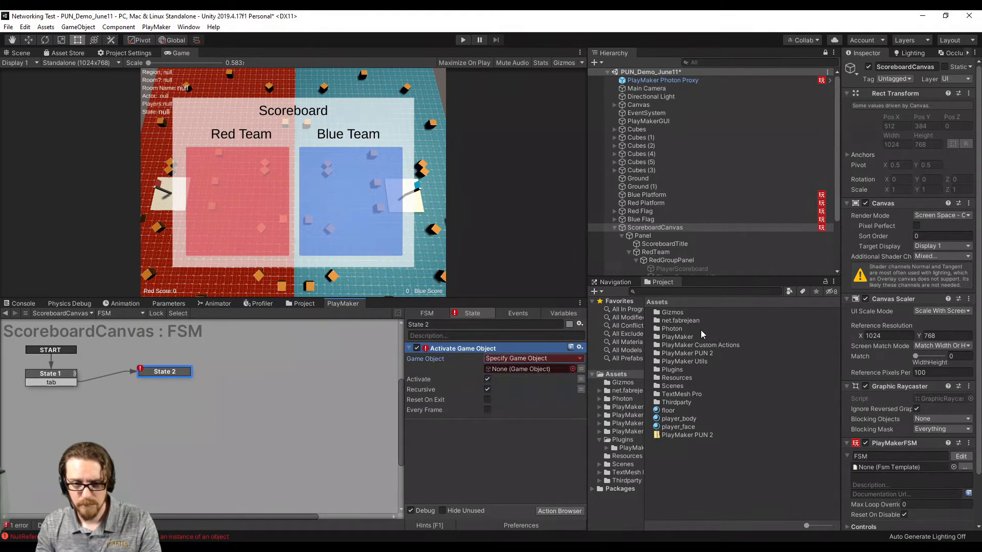
pyautogui.click(559, 358)
pyautogui.click(561, 369)
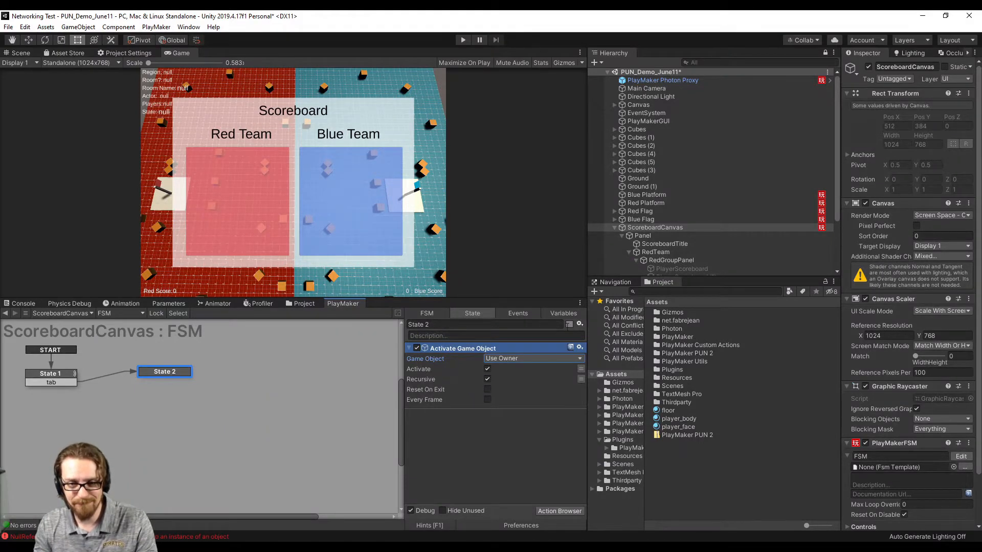
# Toggle the Panel under ScoreboardCanvas off and back on to preview hiding the scoreboard.
pyautogui.click(632, 237)
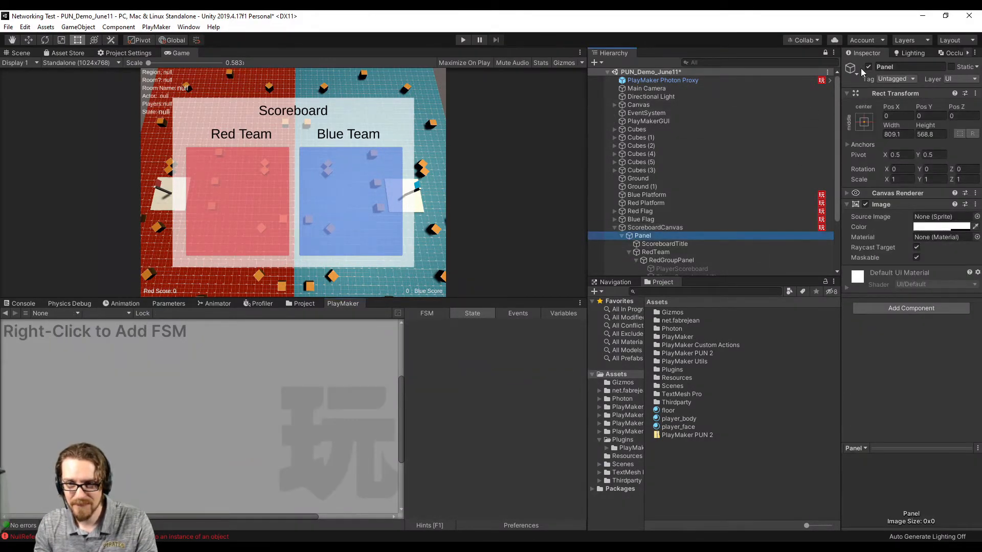
pyautogui.click(868, 67)
pyautogui.click(869, 67)
# Switch the Game Object setting of State 2's Activate Game Object action to Specify Game Object.
pyautogui.click(654, 227)
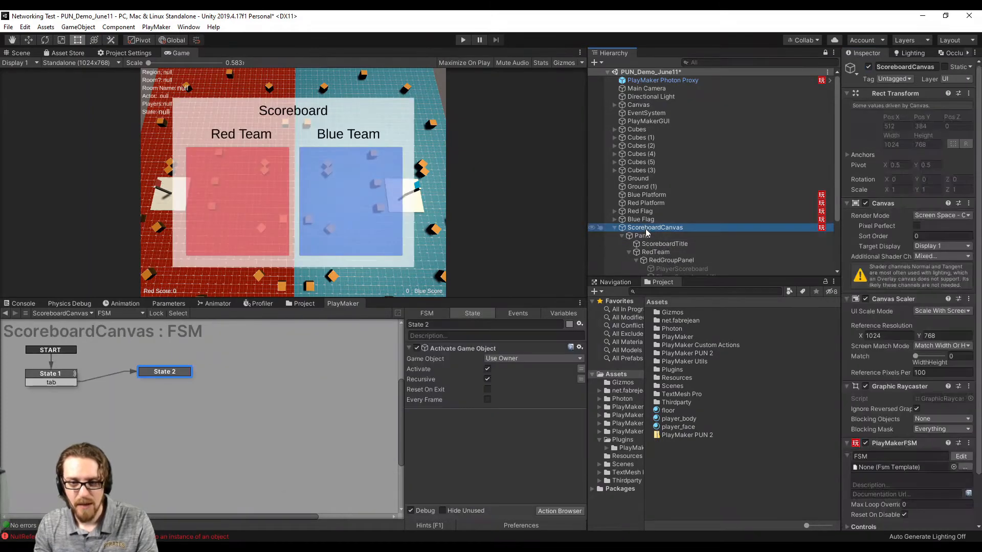
pyautogui.click(526, 358)
pyautogui.click(529, 381)
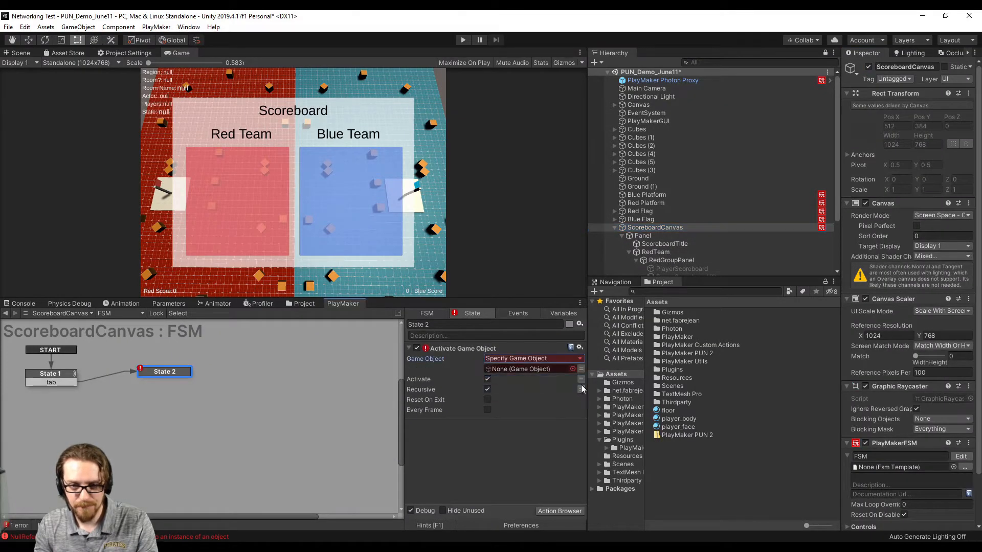
# Rename the Panel under ScoreboardCanvas as ScoreboardPanel.
pyautogui.click(653, 235)
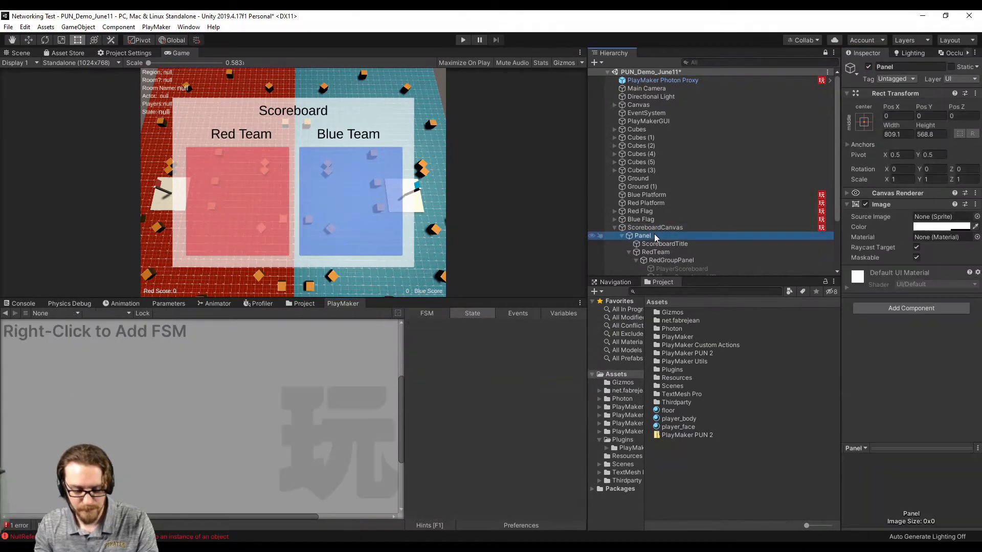
pyautogui.write('Scoreboard')
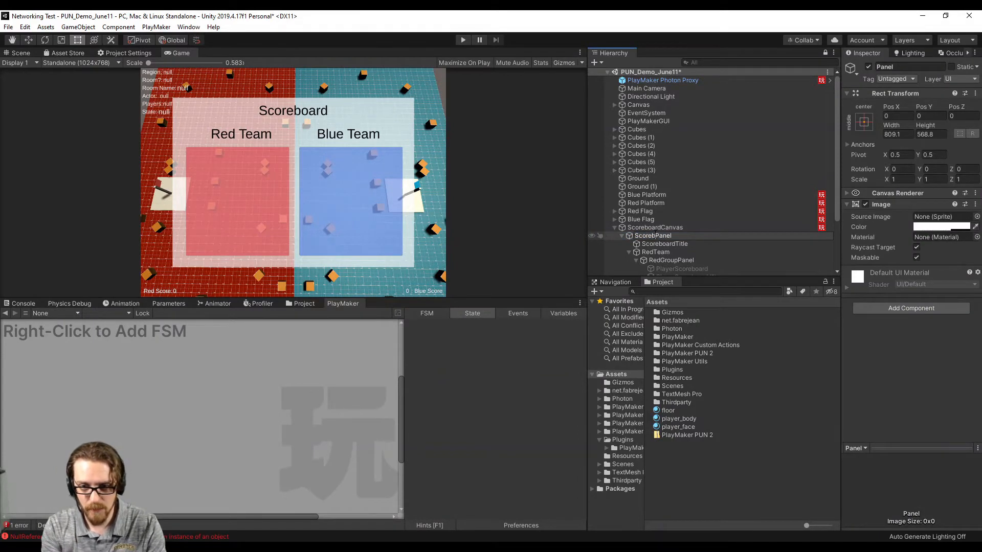
pyautogui.press('Return')
# Assign ScoreboardPanel as the game object in State 2's Activate Game Object action and turn off Recursive.
pyautogui.click(644, 228)
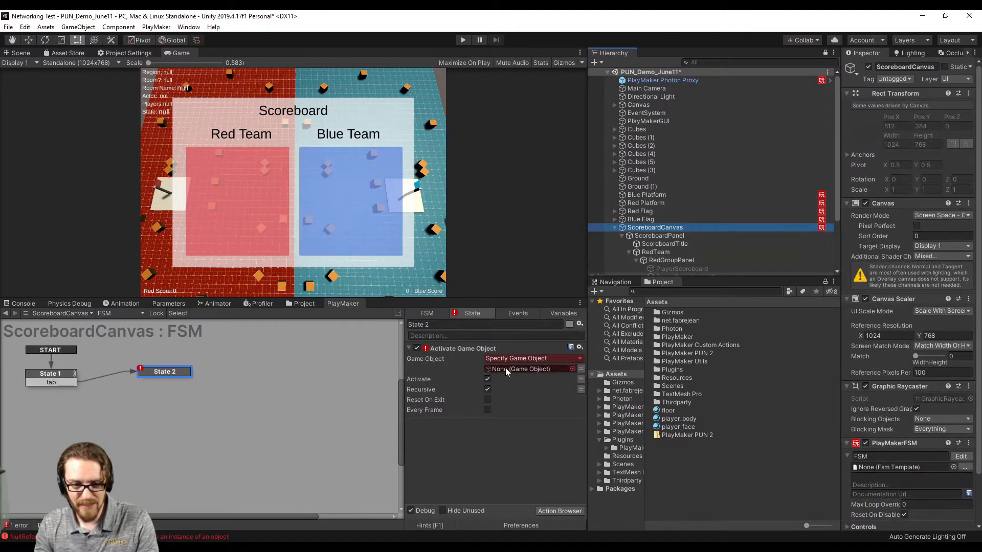
pyautogui.moveTo(658, 239); pyautogui.dragTo(529, 369)
pyautogui.click(488, 390)
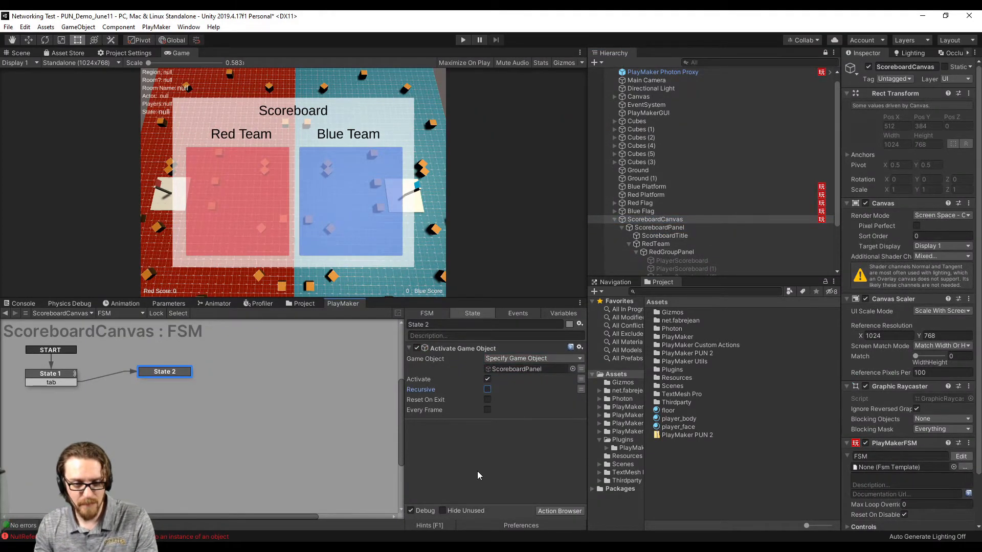
# Copy the Get Key Down action from State 1 and paste it into State 2 below Activate Game Object.
pyautogui.click(50, 374)
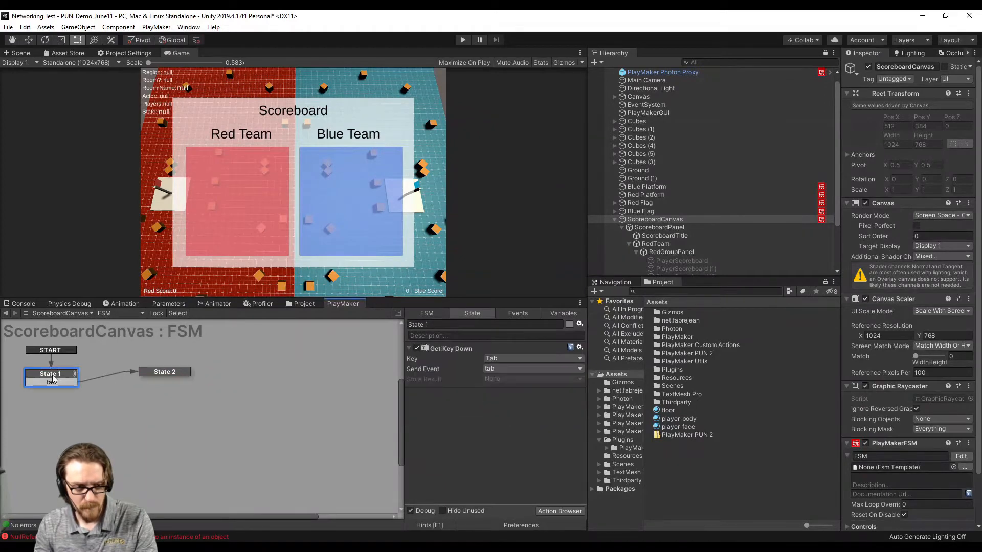
pyautogui.click(447, 349)
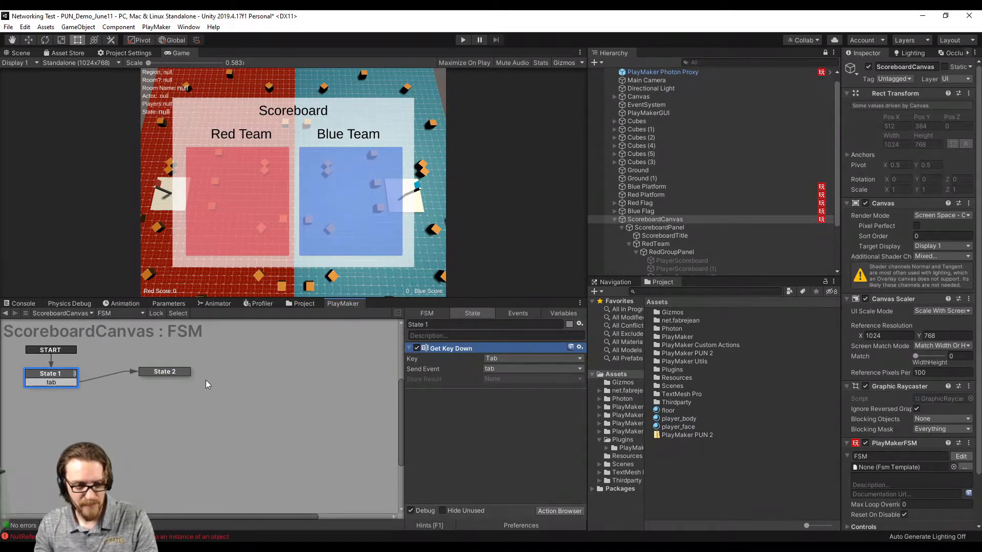
pyautogui.click(169, 372)
pyautogui.rightClick(478, 465)
pyautogui.click(518, 415)
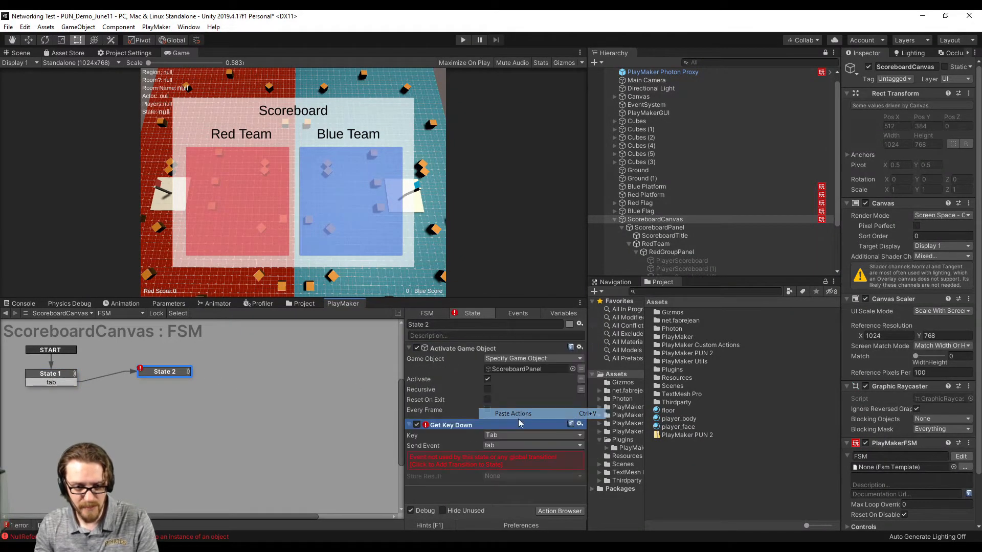
# Turn on Reset On Exit for State 2's Activate Game Object and add a tab transition from State 2 back to State 1.
pyautogui.click(487, 400)
pyautogui.click(483, 467)
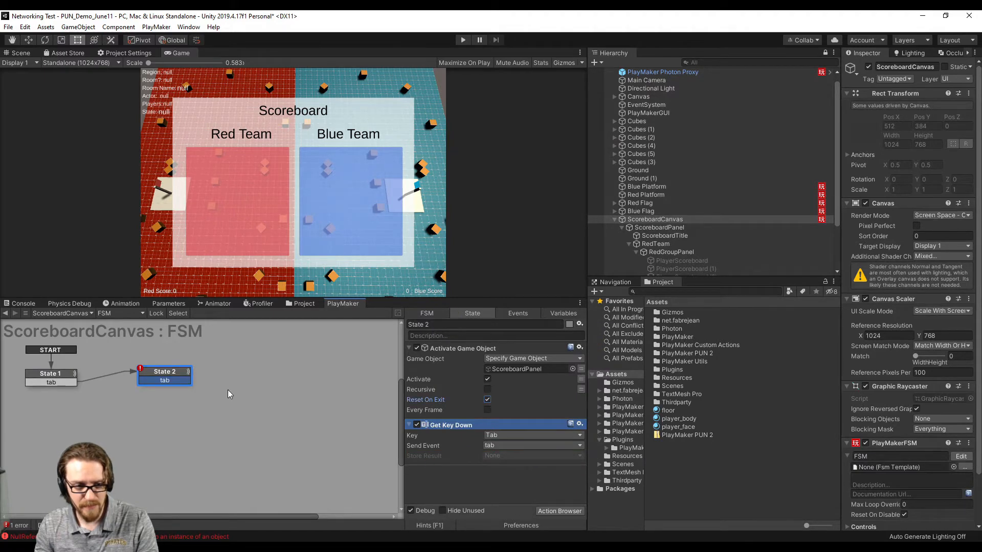
pyautogui.moveTo(186, 385); pyautogui.dragTo(64, 378)
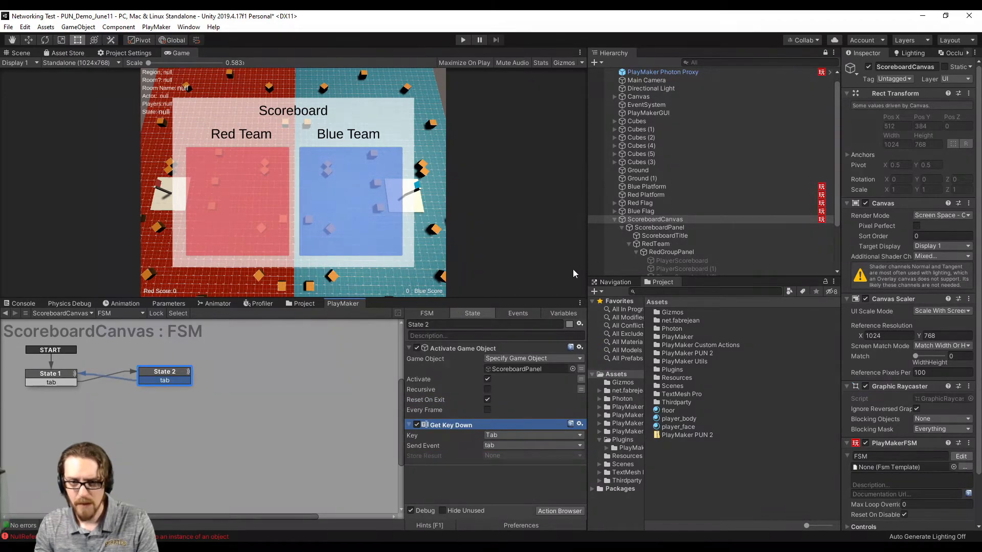
# Deactivate ScoreboardPanel and run the game briefly to test showing and hiding the scoreboard with its Tab toggle.
pyautogui.click(649, 230)
pyautogui.click(868, 67)
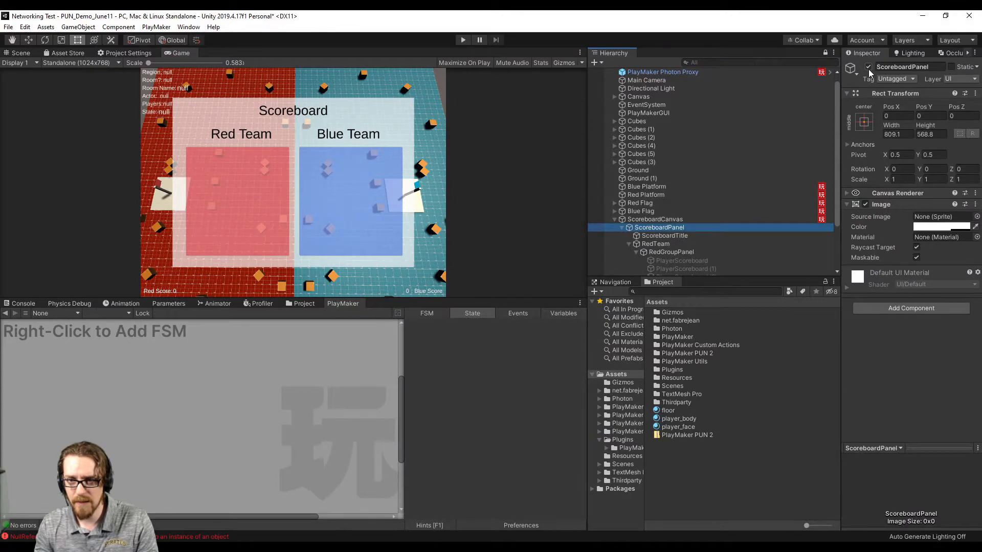
pyautogui.click(463, 41)
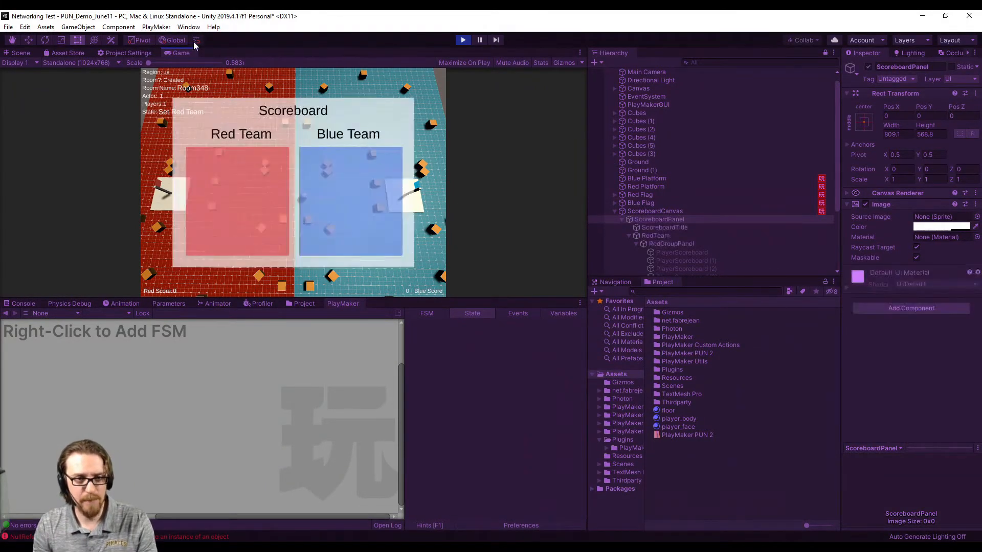
pyautogui.press('Tab')
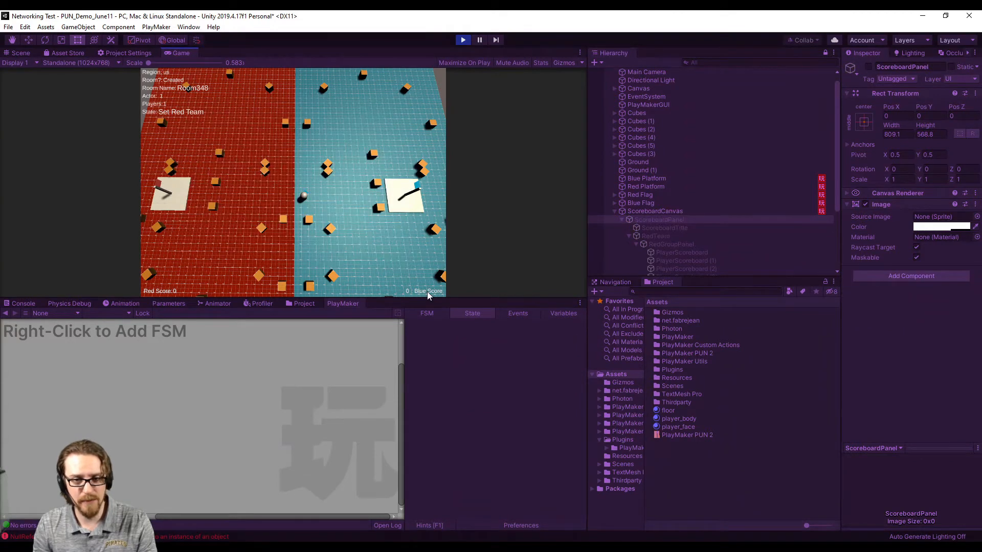
pyautogui.press('Tab')
pyautogui.press('Tab')
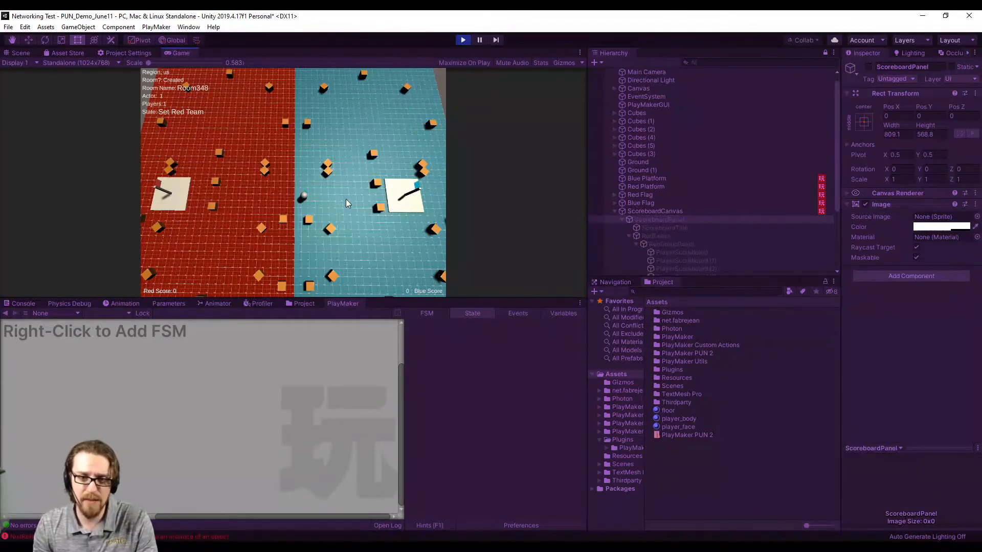
pyautogui.click(463, 40)
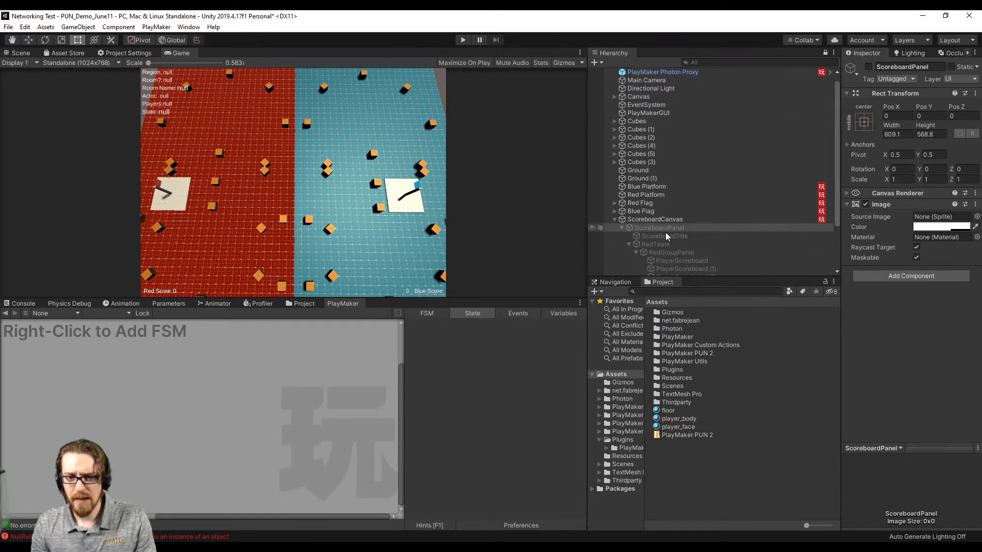
# Collapse ScoreboardCanvas in the hierarchy and view the PUN Connection FSM of PlayMaker Photon Proxy.
pyautogui.scroll(-3, 675, 214)
pyautogui.click(613, 166)
pyautogui.click(615, 157)
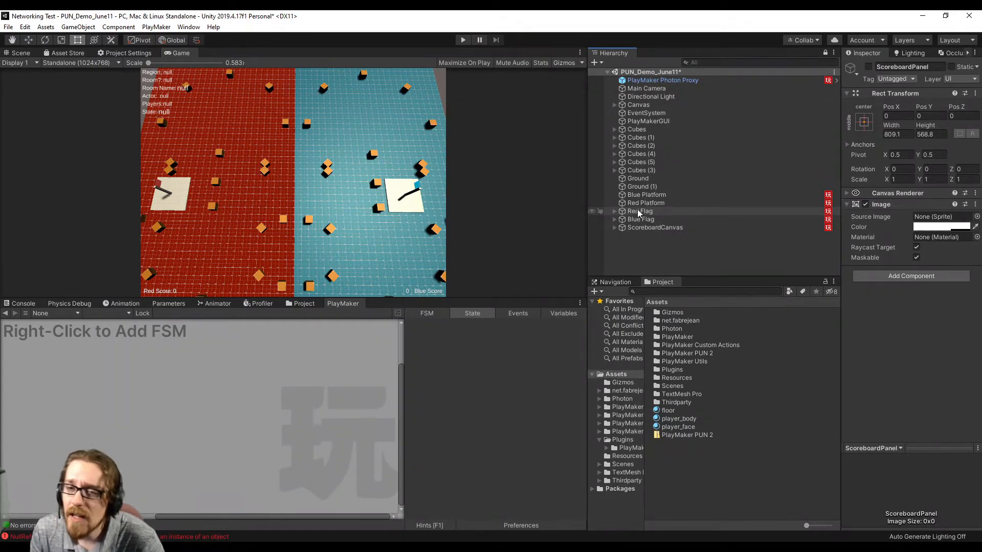
pyautogui.click(668, 81)
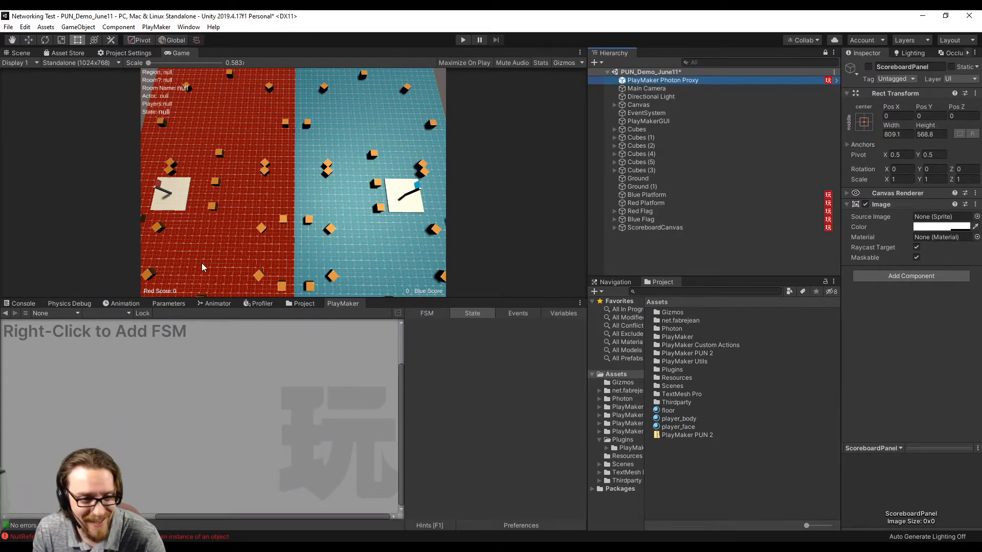
pyautogui.click(136, 314)
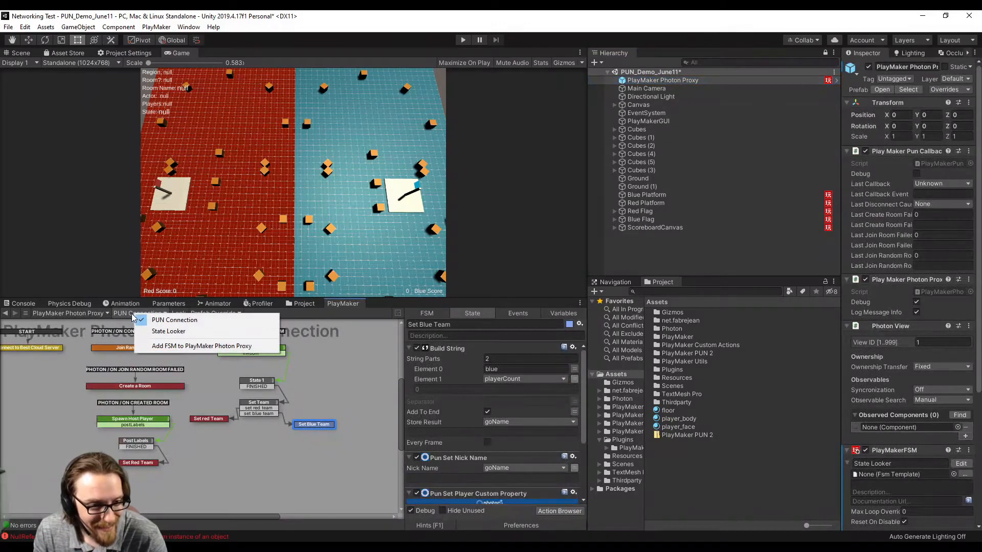
pyautogui.click(129, 317)
# Examine the actions in the Red Flag FSM's Init, who done it?, State 1 and Blue Scores states.
pyautogui.click(665, 211)
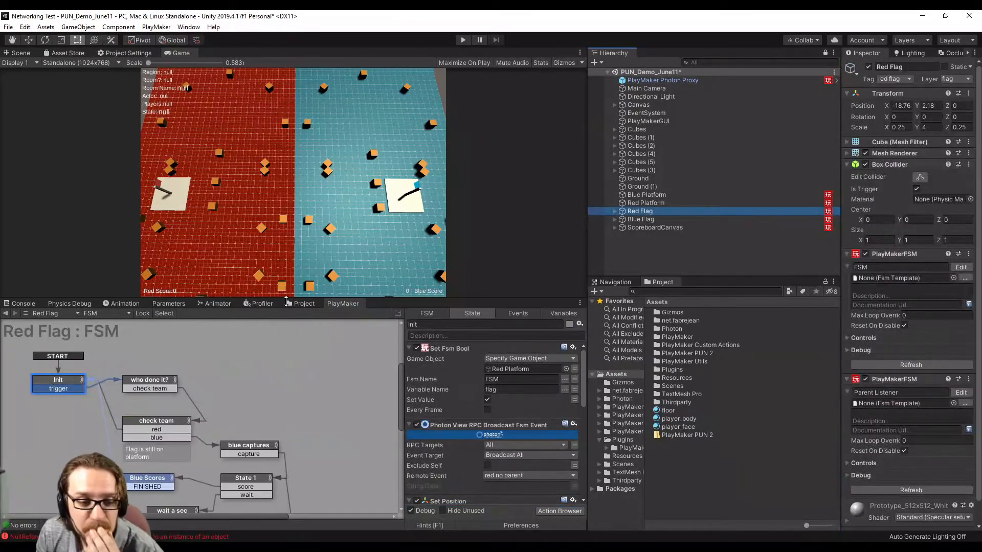
pyautogui.moveTo(372, 298); pyautogui.dragTo(372, 192)
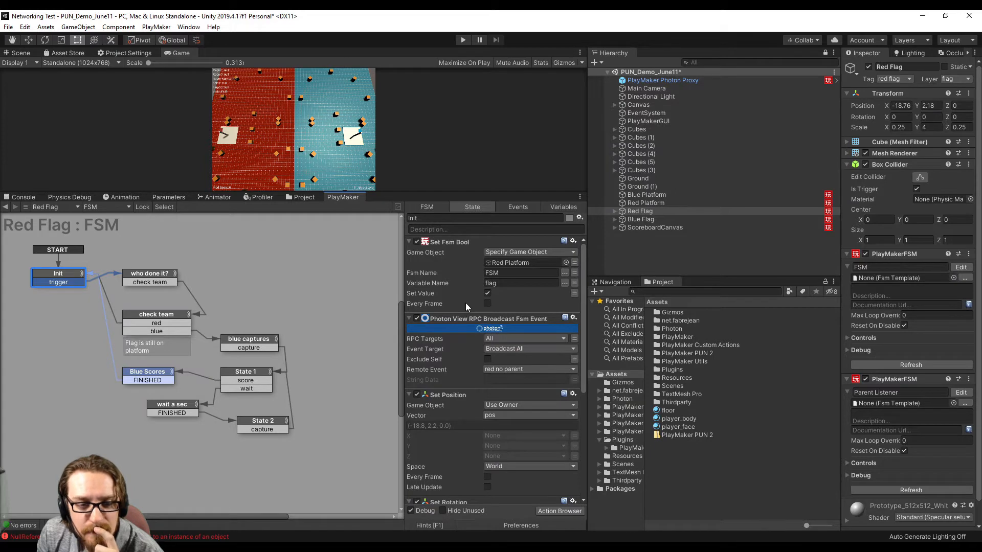
pyautogui.scroll(-8, 511, 367)
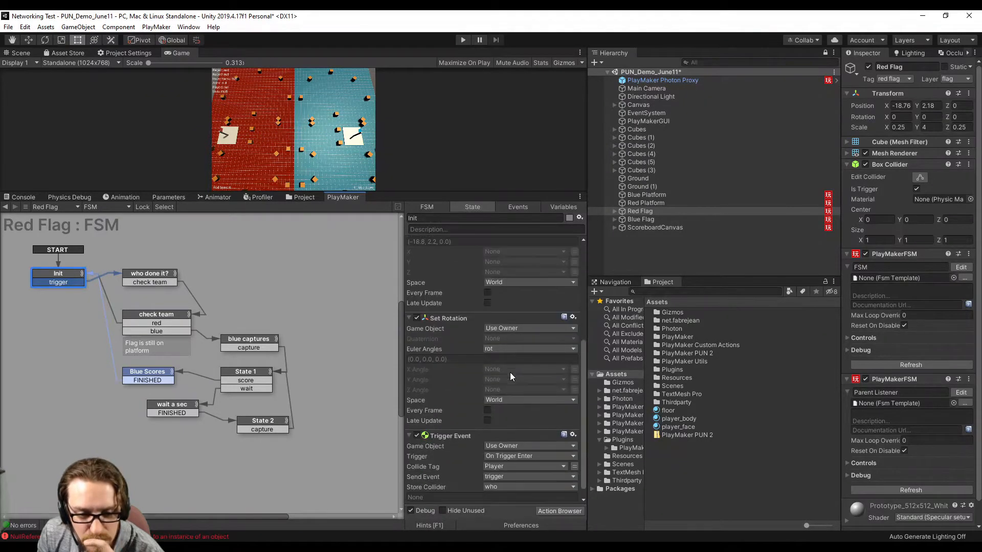
pyautogui.click(168, 277)
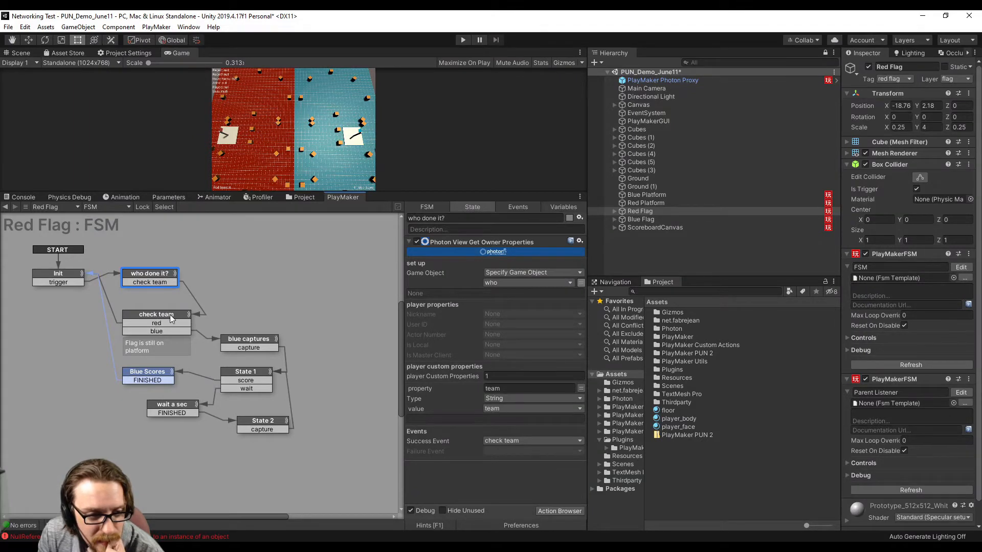
pyautogui.click(243, 376)
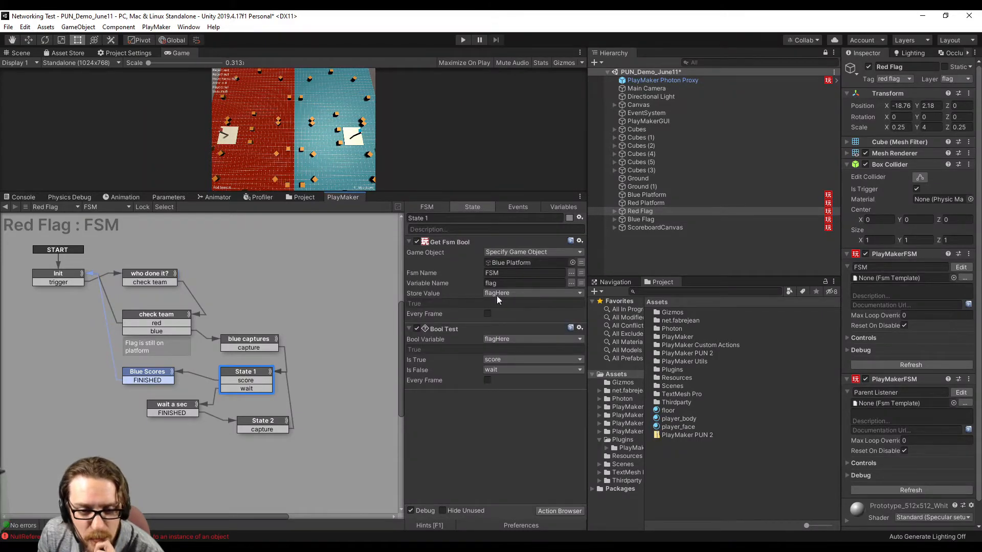
pyautogui.click(151, 373)
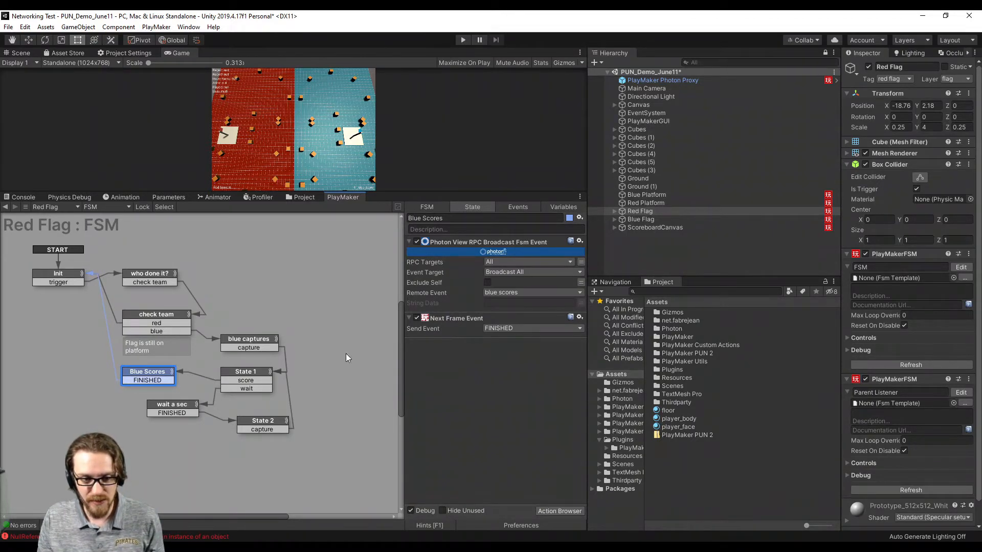
# Store the owner's Nickname in a new variable whoNick in the Red Flag FSM's who done it? state.
pyautogui.click(150, 274)
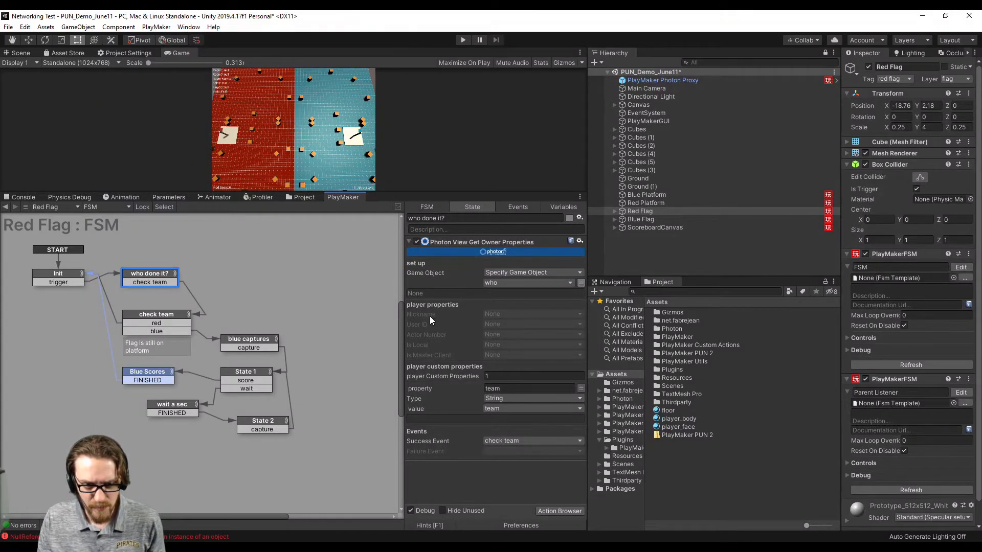
pyautogui.click(495, 314)
pyautogui.click(504, 350)
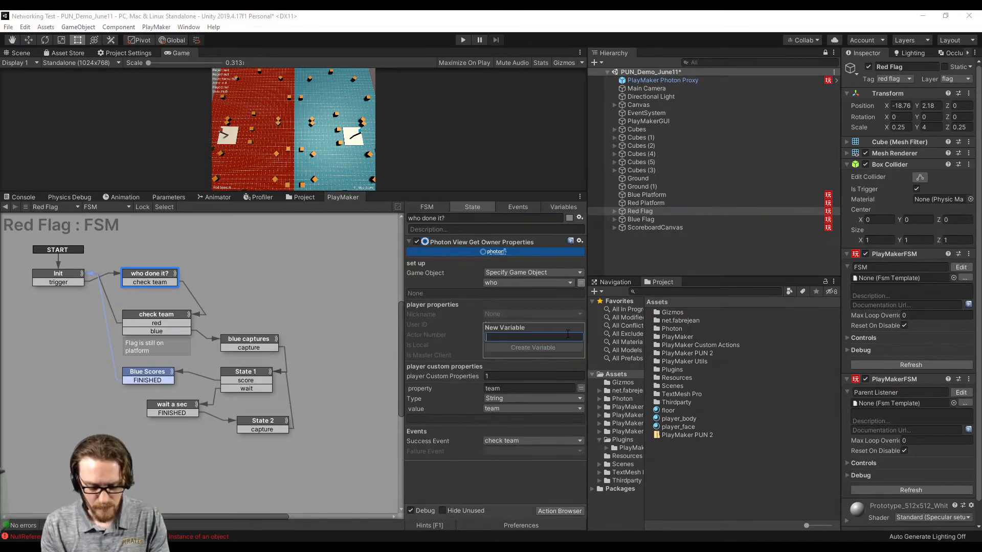
pyautogui.write('whoNick')
pyautogui.press('Return')
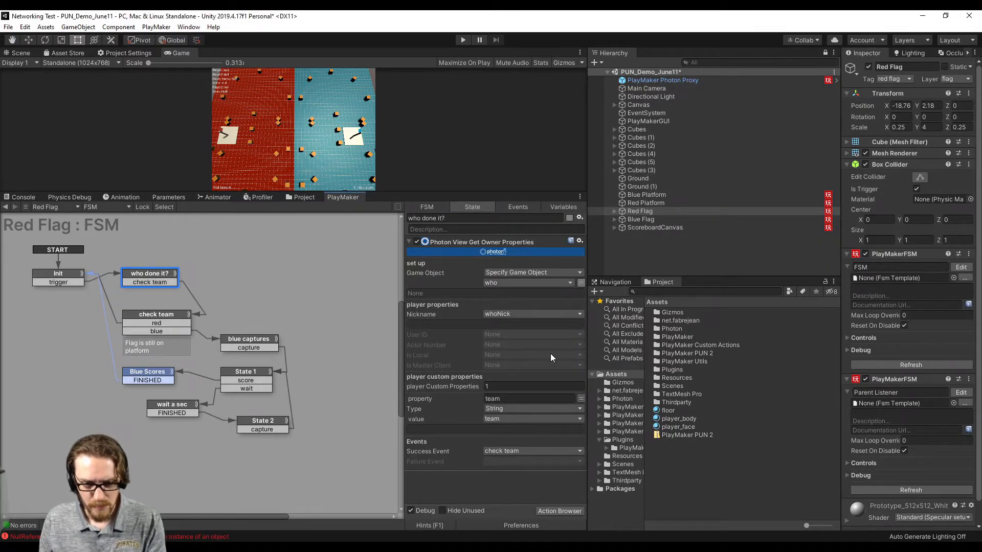
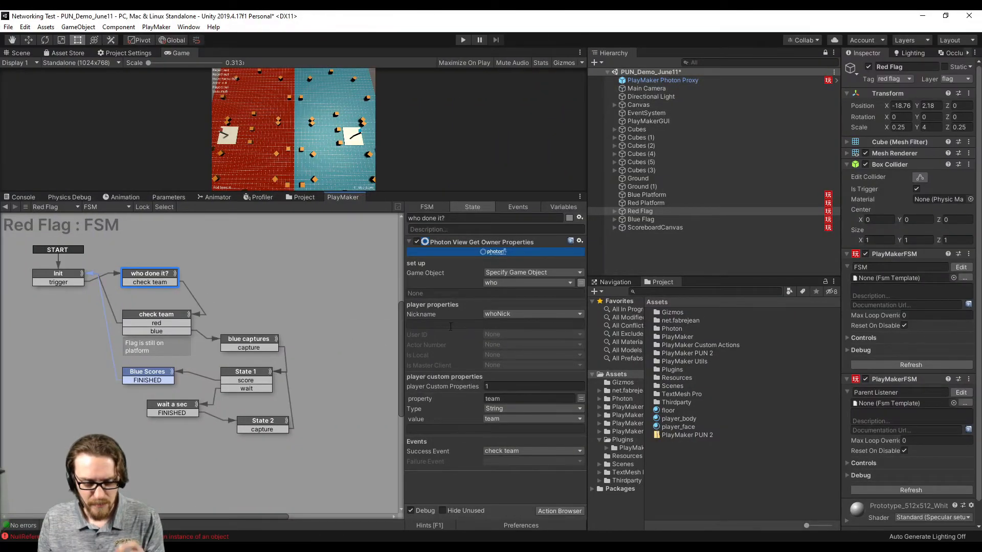
# Add a Get String Right action to the Blue Scores state above Next Frame Event.
pyautogui.click(154, 375)
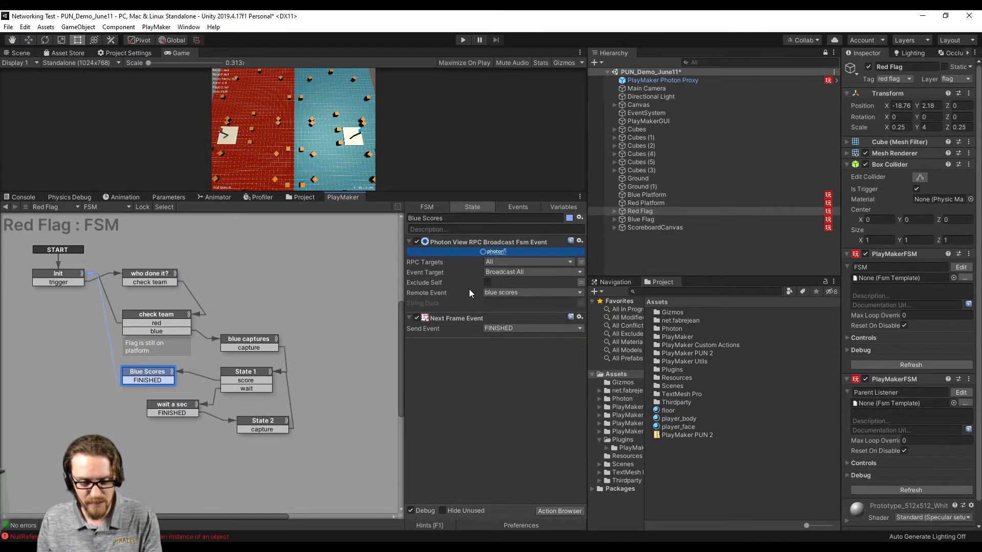
pyautogui.press('`')
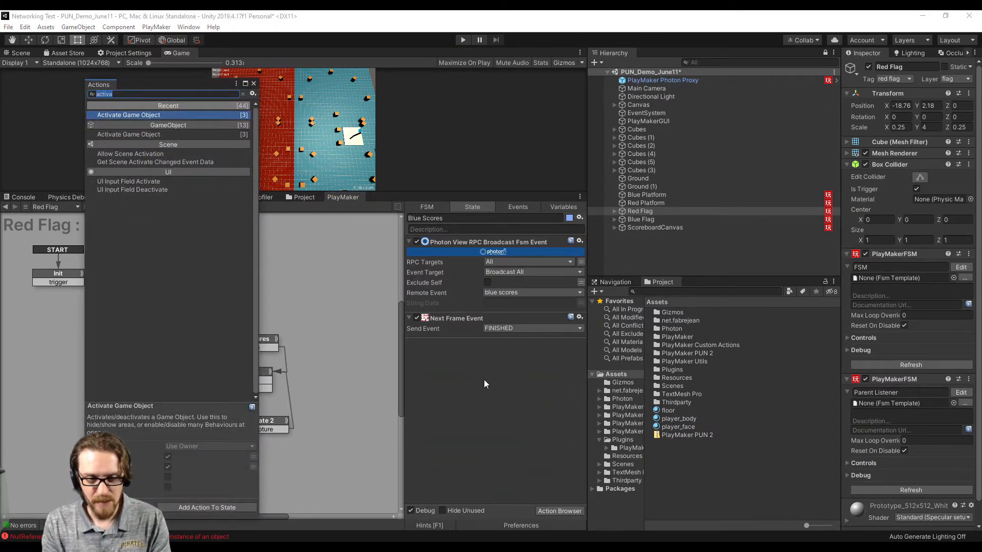
pyautogui.write('string righ')
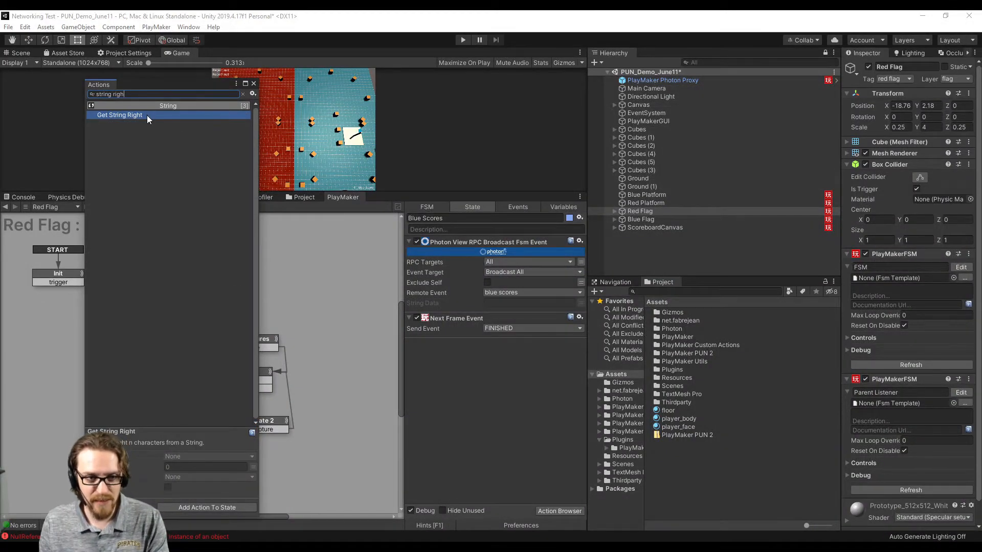
pyautogui.moveTo(147, 118); pyautogui.dragTo(452, 317)
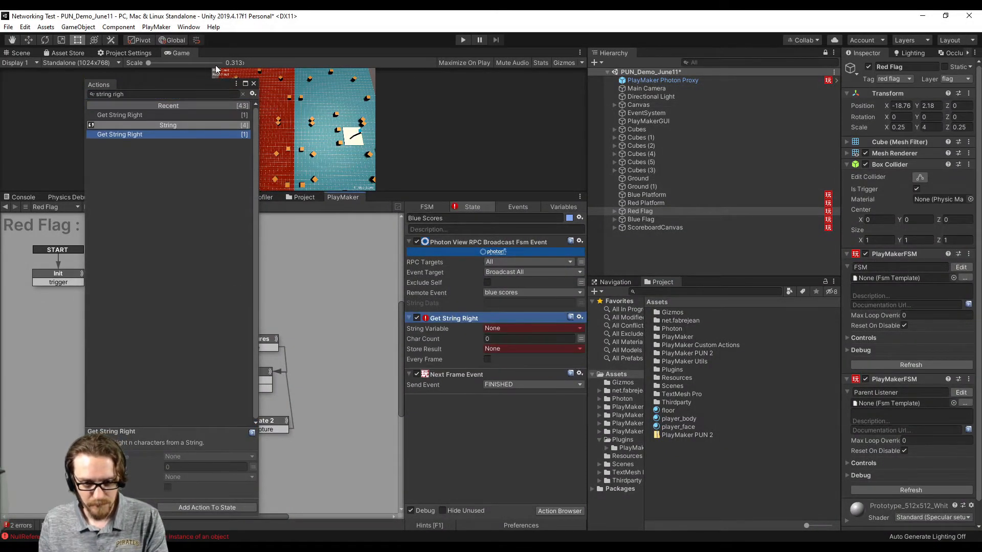
pyautogui.click(253, 83)
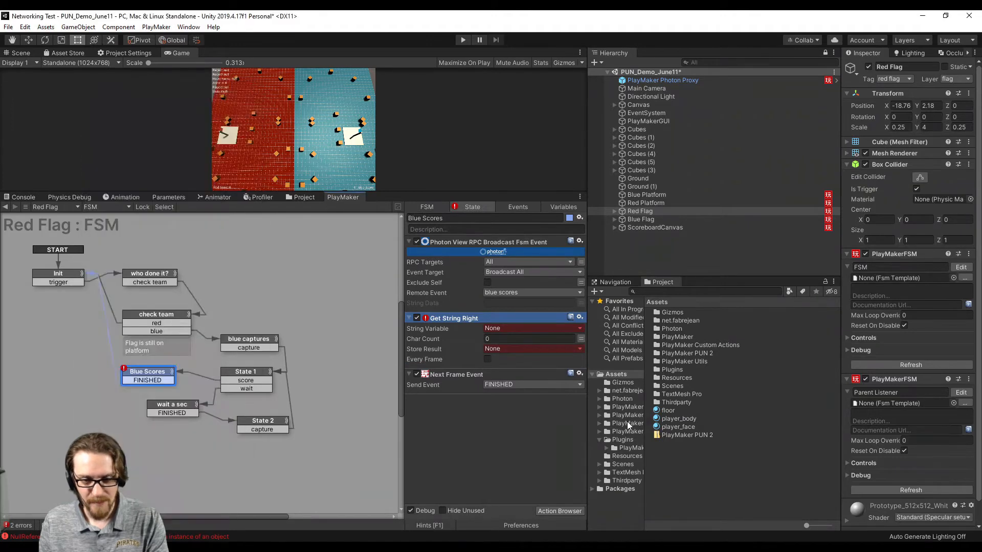
# Configure Get String Right to read 1 character from whoNick and store the result in a new variable playerInt.
pyautogui.click(504, 328)
pyautogui.click(529, 359)
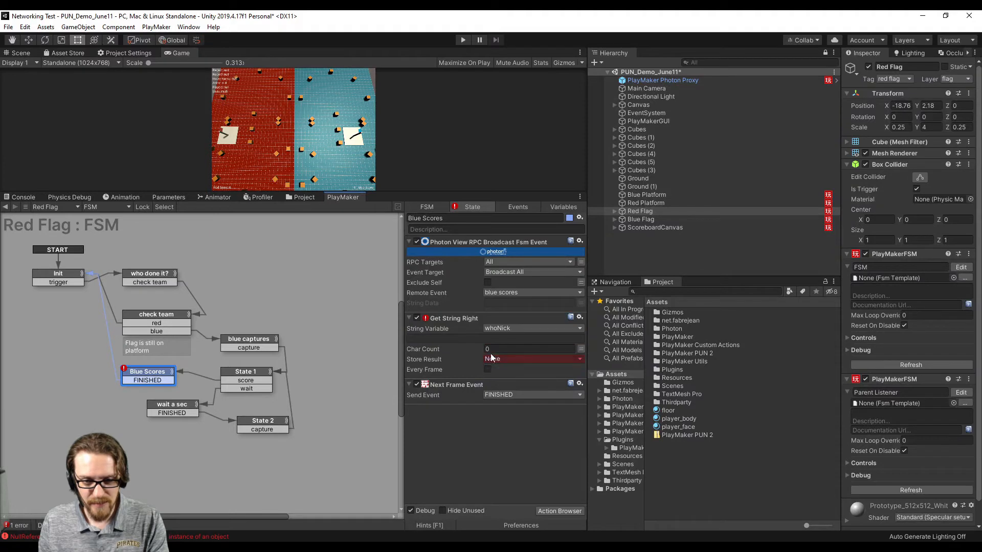
pyautogui.click(500, 349)
pyautogui.write('1')
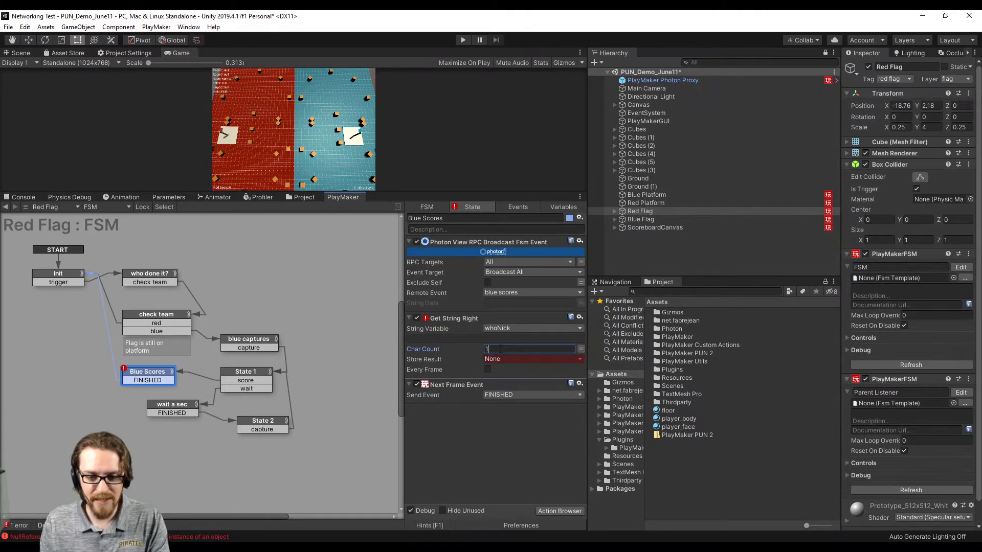
pyautogui.click(507, 358)
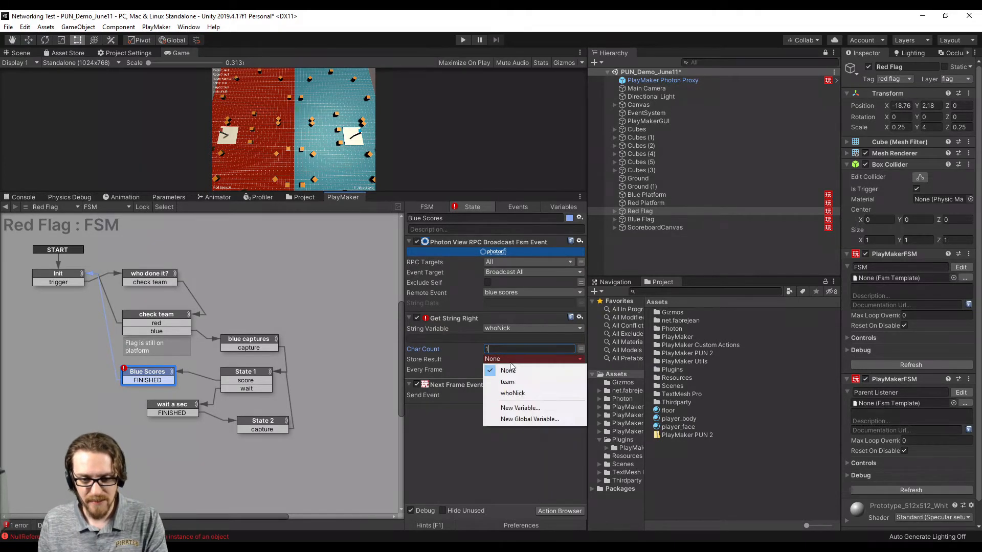
pyautogui.click(528, 407)
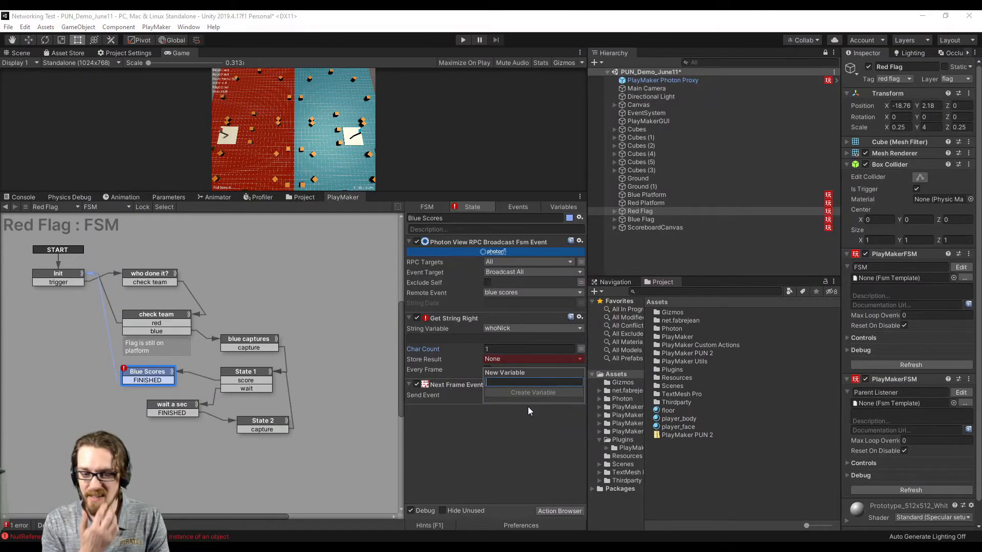
pyautogui.write('playerInt')
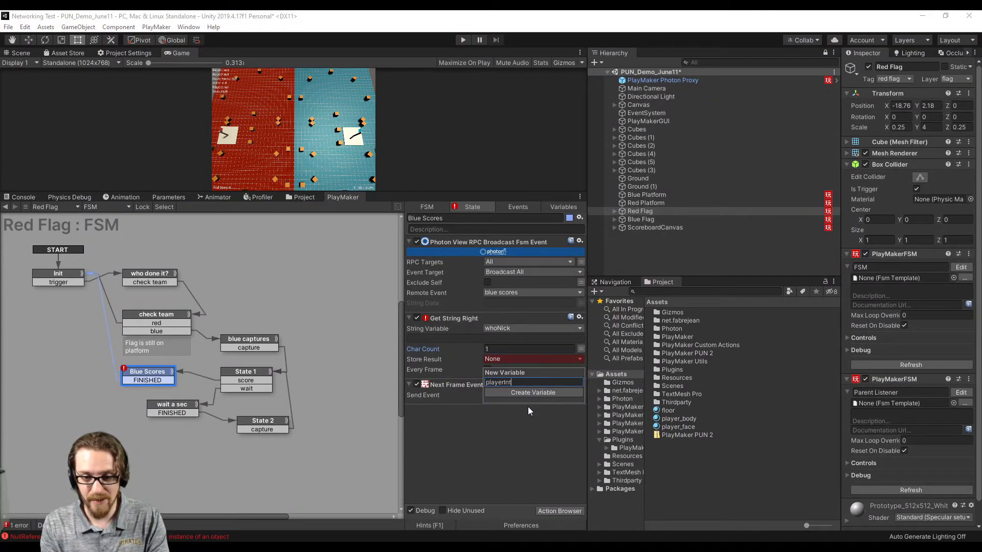
pyautogui.press('Return')
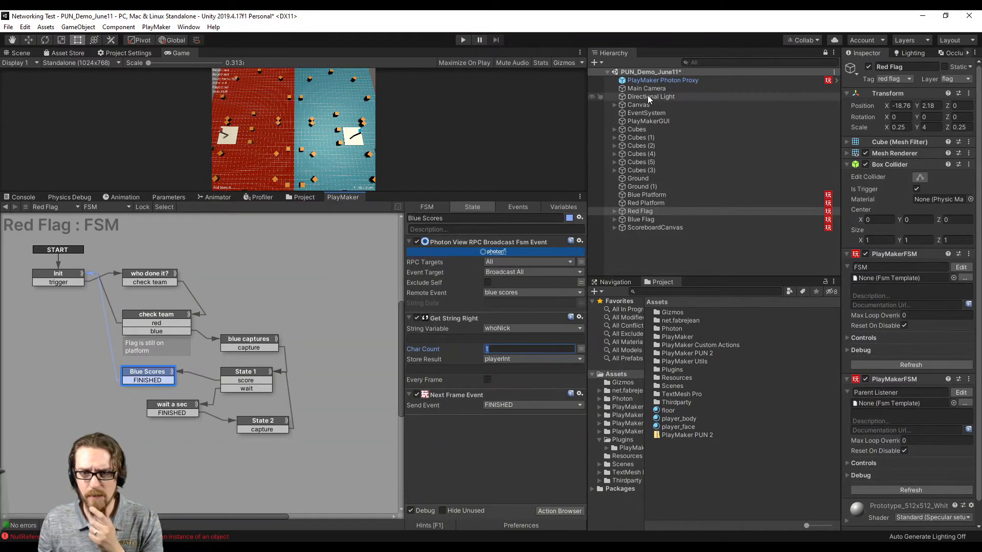
# Examine how the PlayMaker Photon Proxy's PUN Connection FSM builds player nicknames in the Set Blue Team and both Set Red Team states.
pyautogui.click(654, 80)
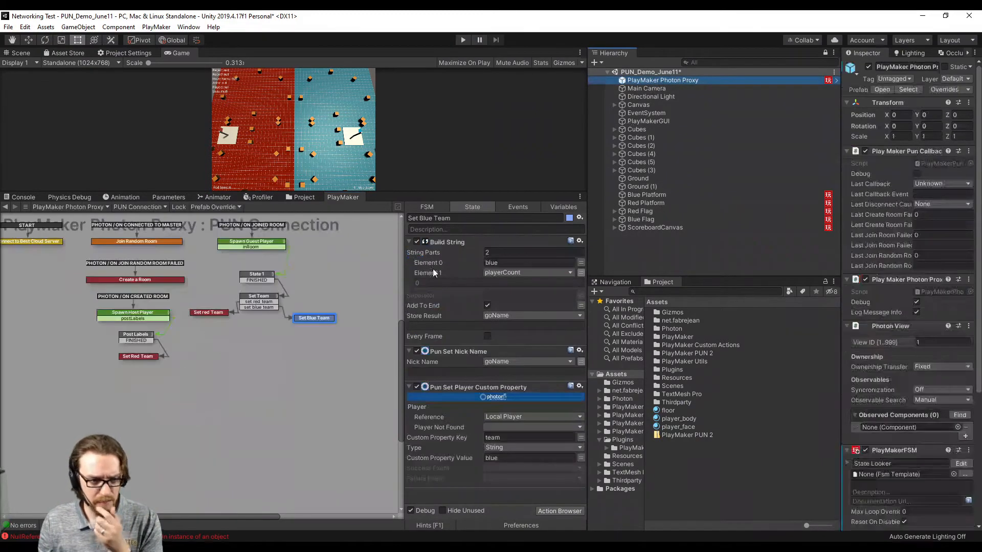
pyautogui.click(138, 355)
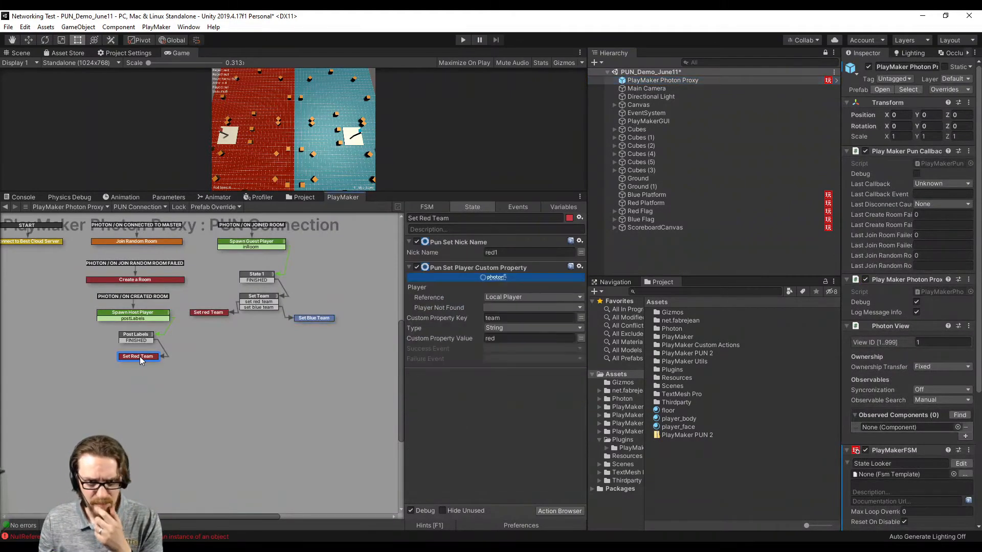
pyautogui.click(212, 313)
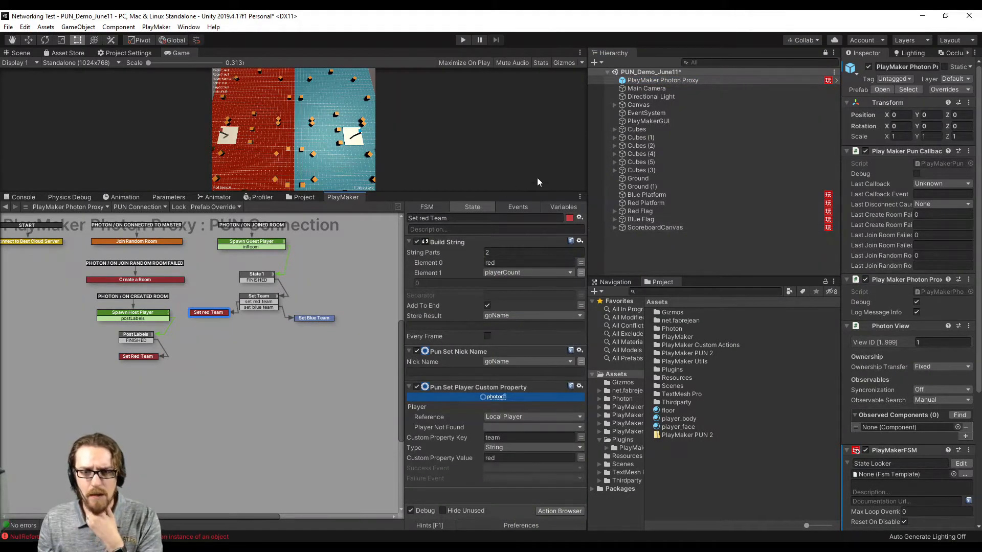
# Add an Int Add action between Get String Right and Next Frame Event in the Red Flag FSM's Blue Scores state.
pyautogui.click(658, 211)
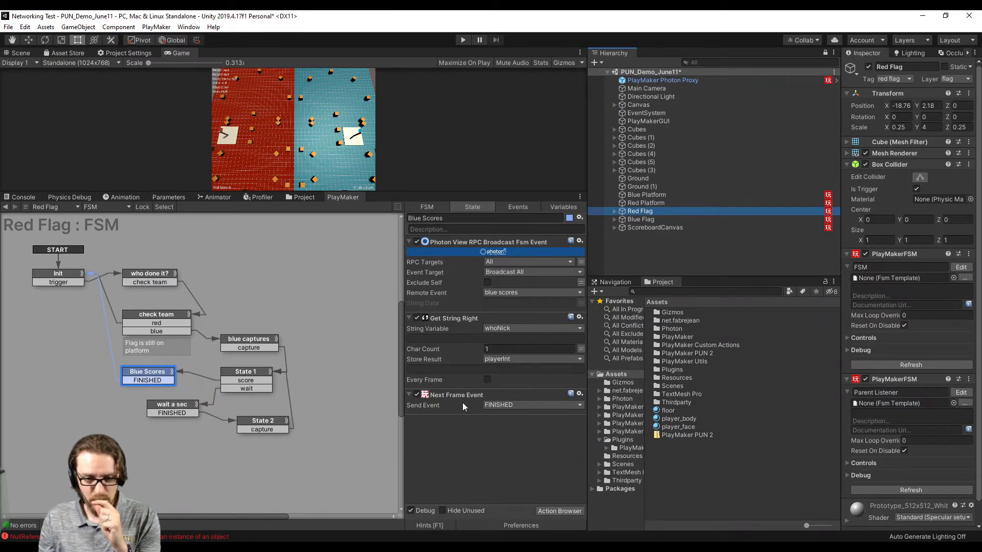
pyautogui.doubleClick(508, 439)
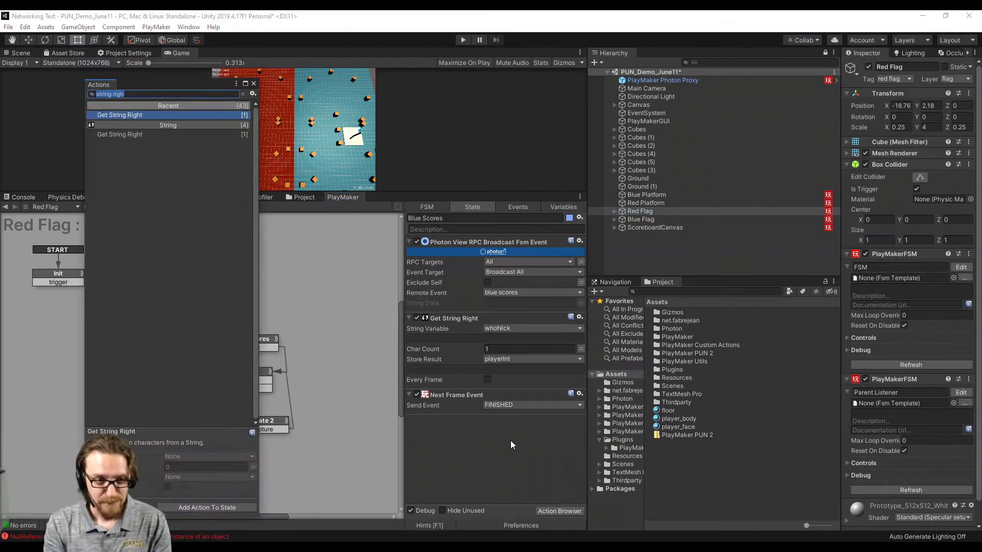
pyautogui.write('sub')
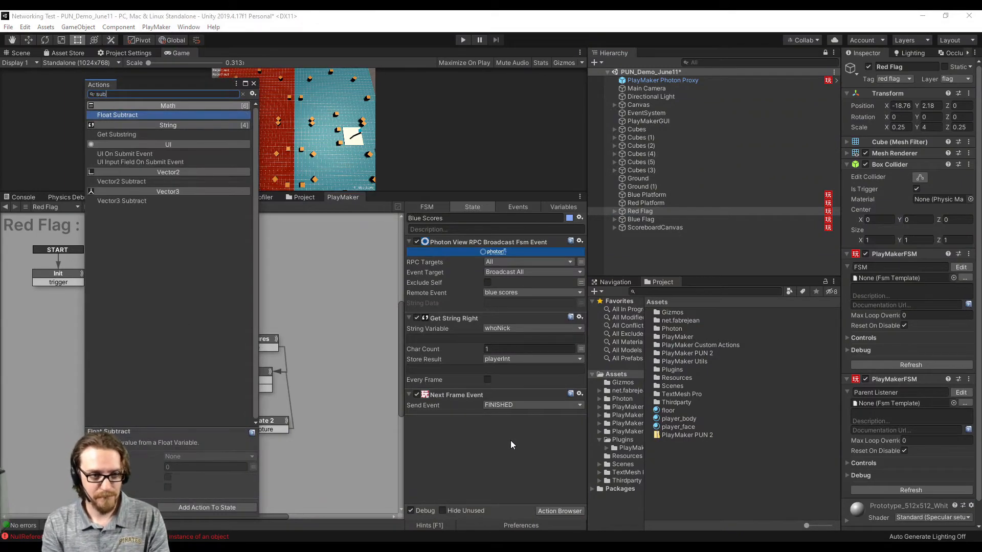
pyautogui.press('BackSpace')
pyautogui.press('BackSpace')
pyautogui.press('BackSpace')
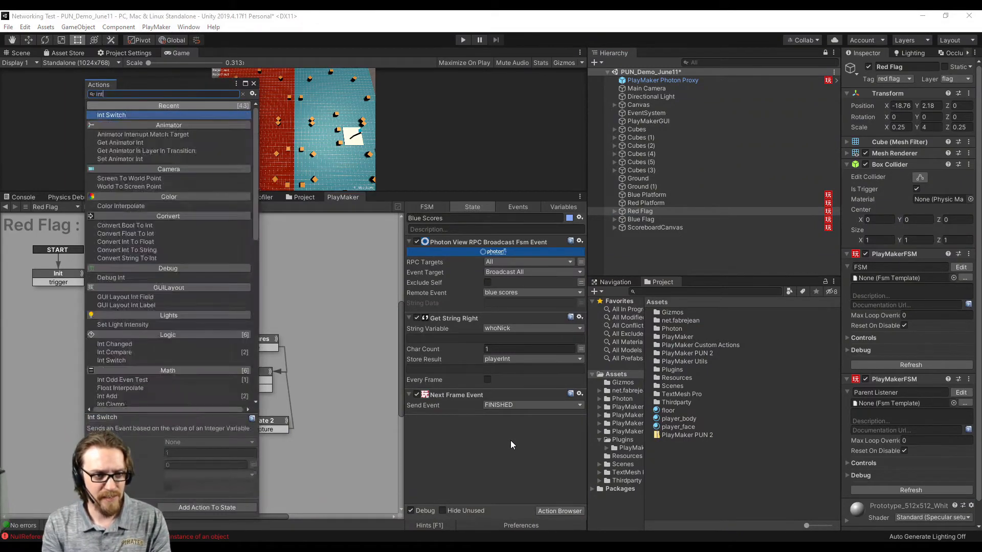
pyautogui.write('int add')
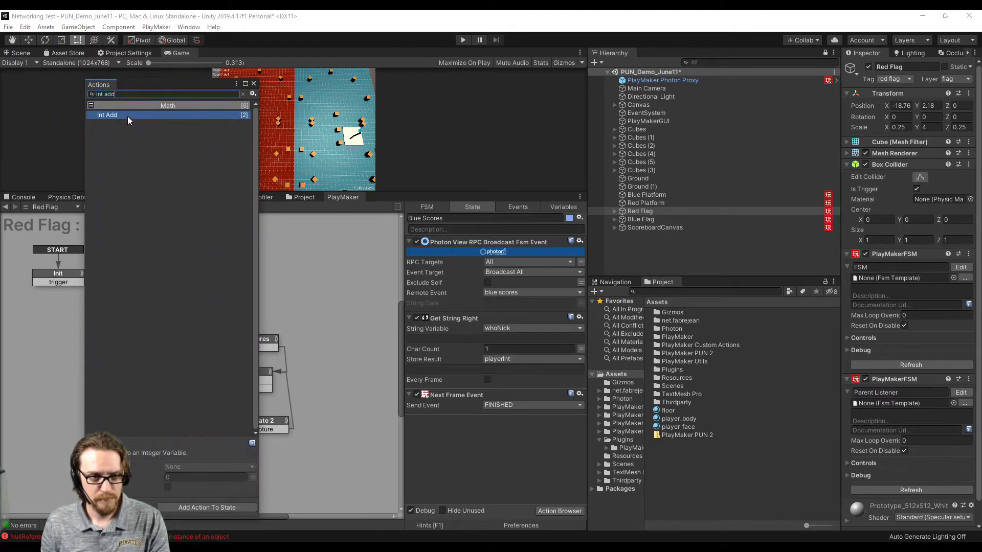
pyautogui.moveTo(127, 115); pyautogui.dragTo(508, 395)
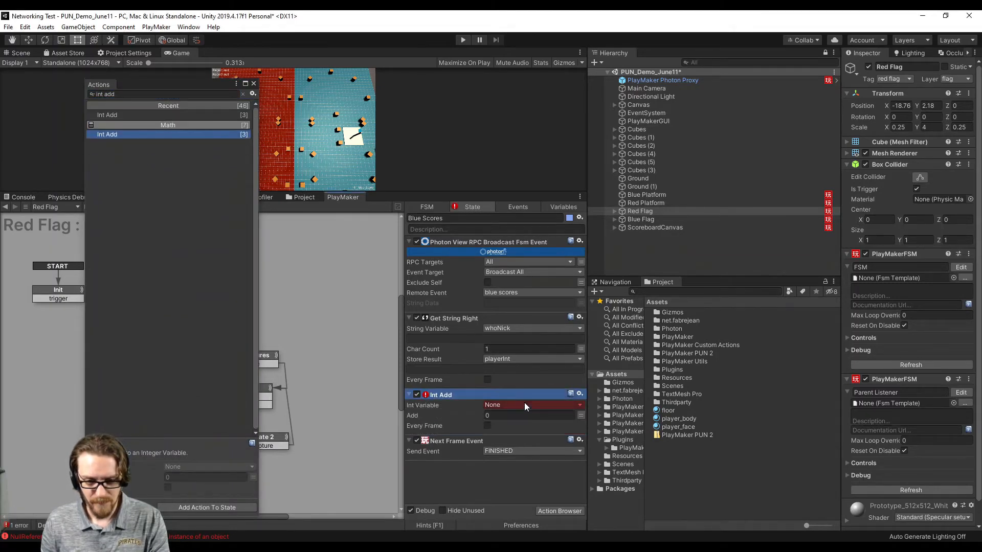
pyautogui.click(523, 405)
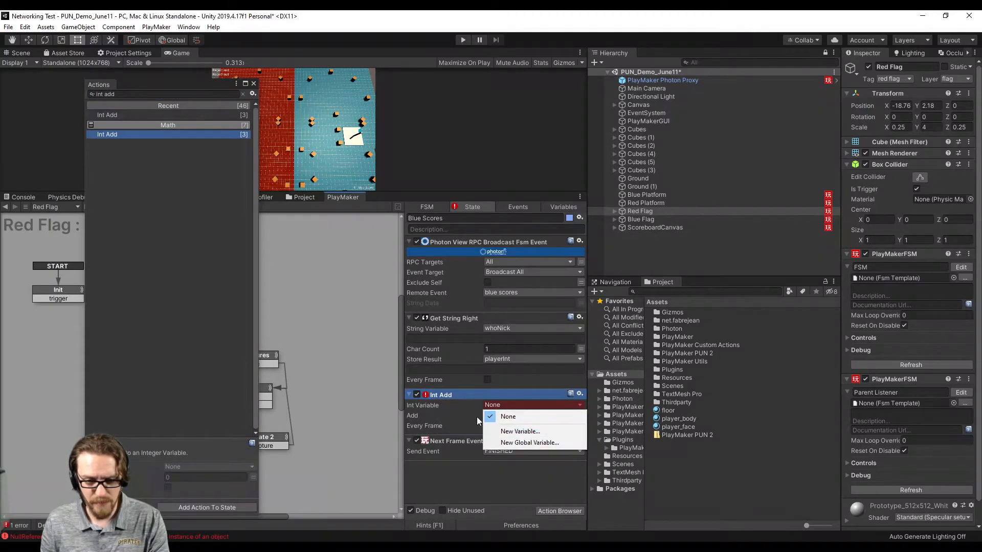
pyautogui.click(449, 397)
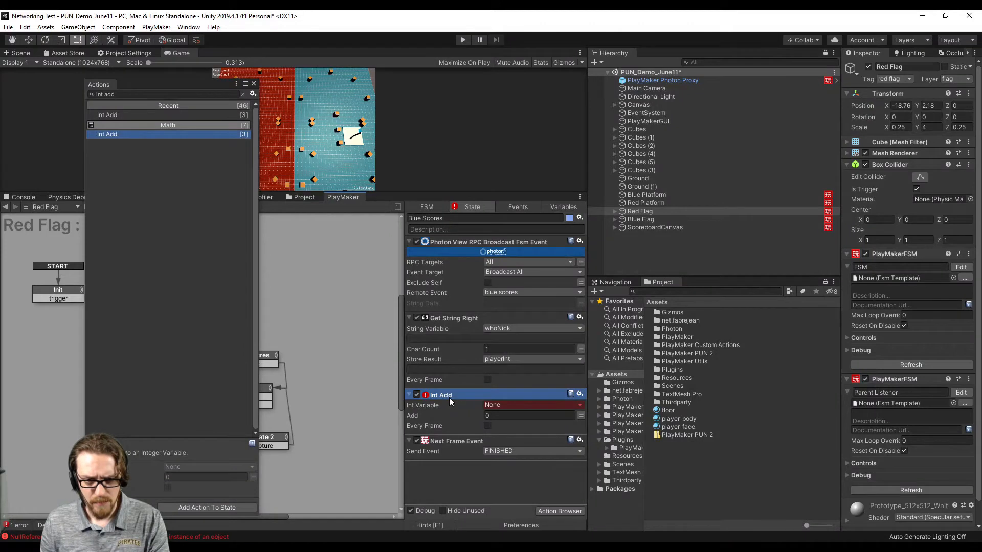
pyautogui.click(253, 83)
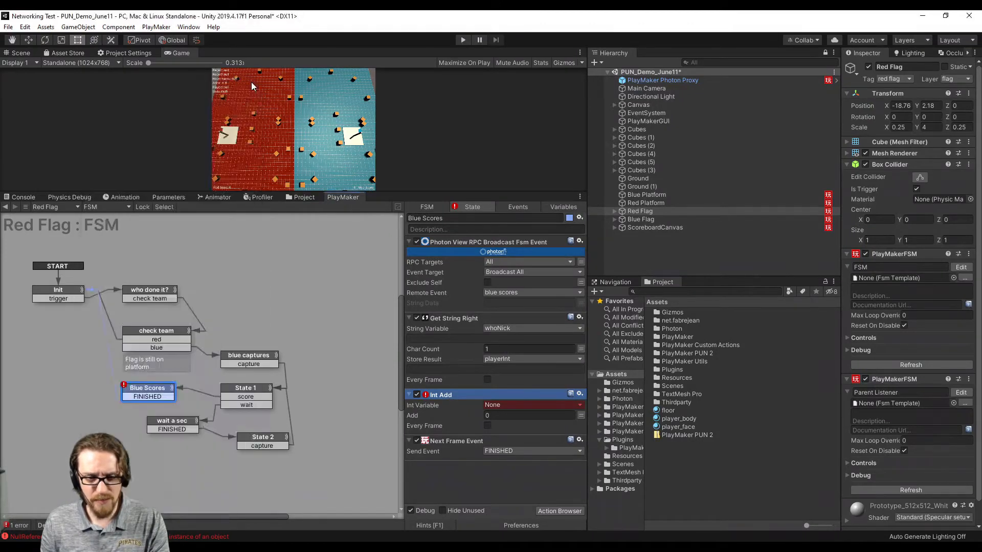
# Add a Convert String To Int action to the Blue Scores state, directly above Int Add.
pyautogui.click(496, 406)
pyautogui.click(456, 389)
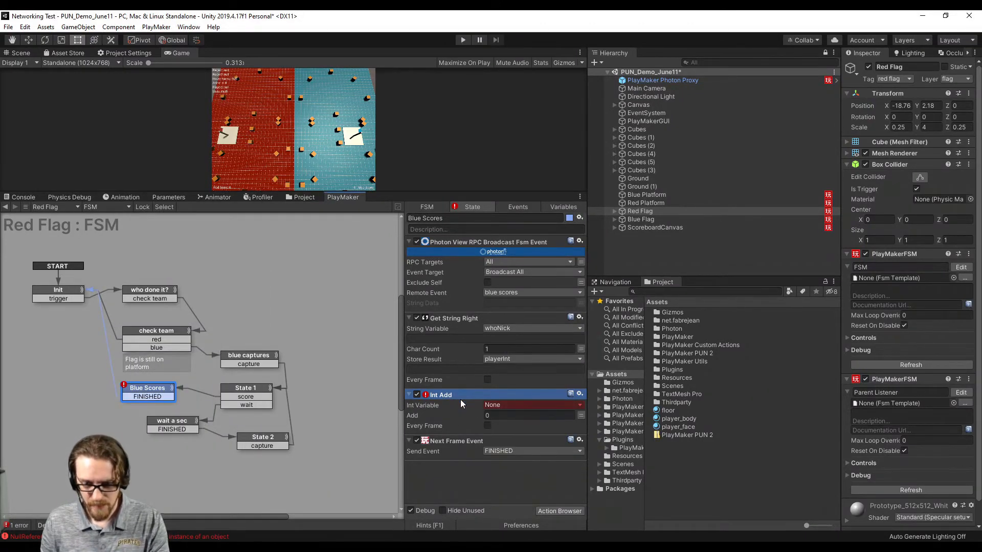
pyautogui.doubleClick(519, 491)
pyautogui.write('c')
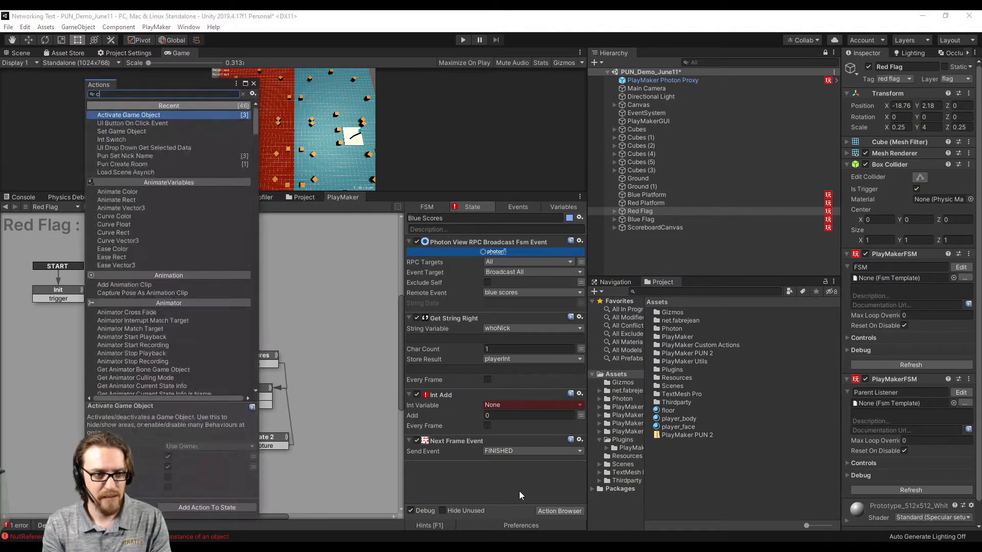
pyautogui.write('onvert string ')
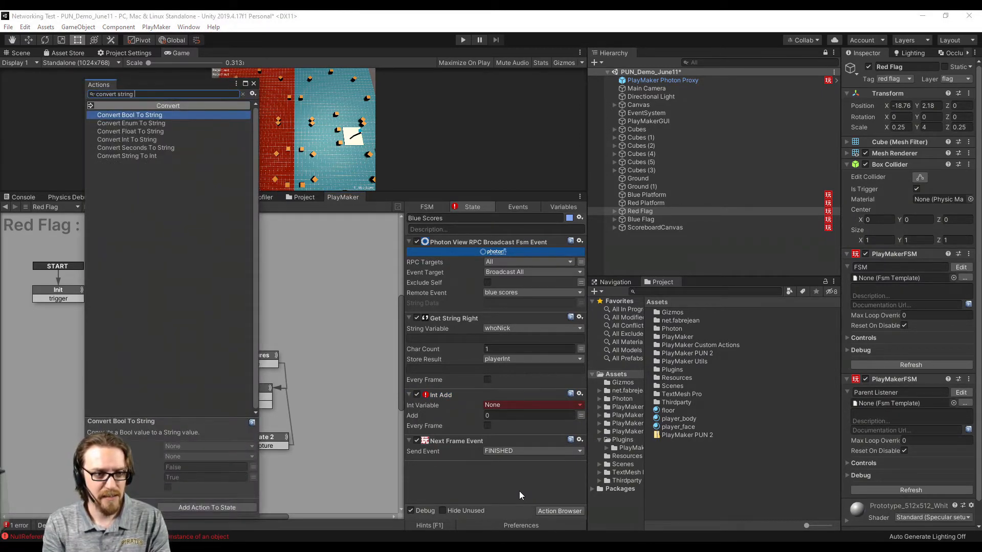
pyautogui.write('to')
pyautogui.press('Down')
pyautogui.press('Down')
pyautogui.press('Down')
pyautogui.press('Down')
pyautogui.press('Down')
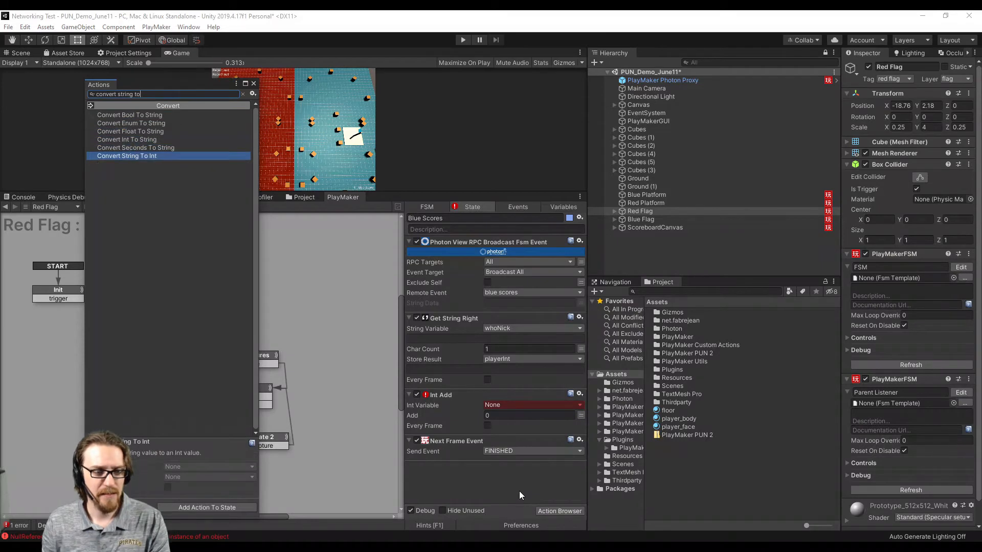
pyautogui.moveTo(161, 155); pyautogui.dragTo(522, 400)
# Set Convert String To Int to read playerInt and store its result in a new int variable named realPlayerInt.
pyautogui.click(524, 404)
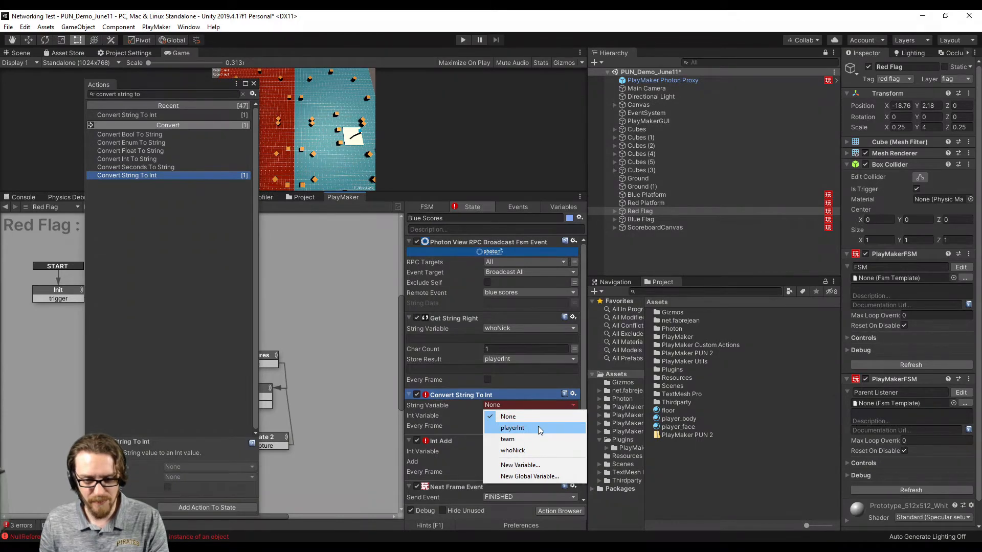
pyautogui.click(538, 428)
pyautogui.click(518, 426)
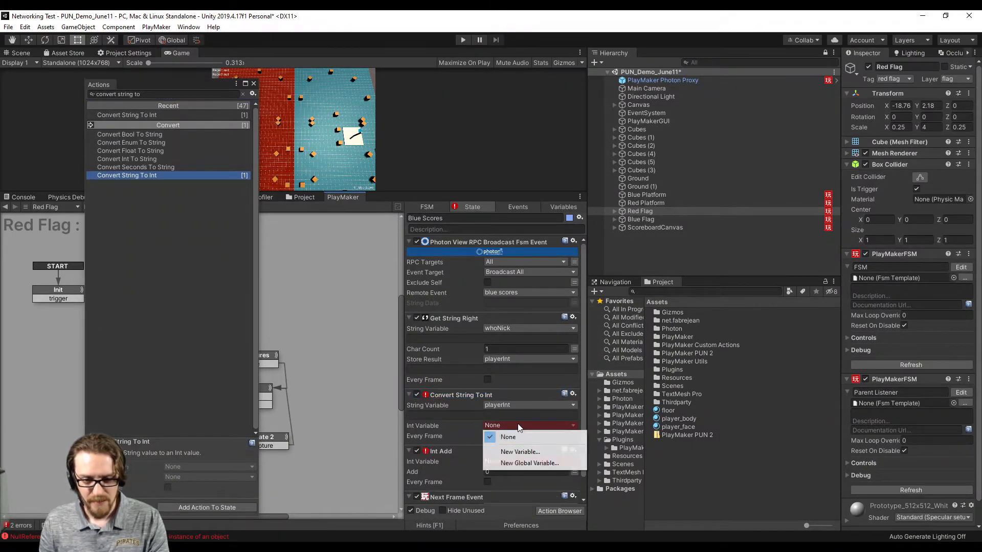
pyautogui.click(537, 451)
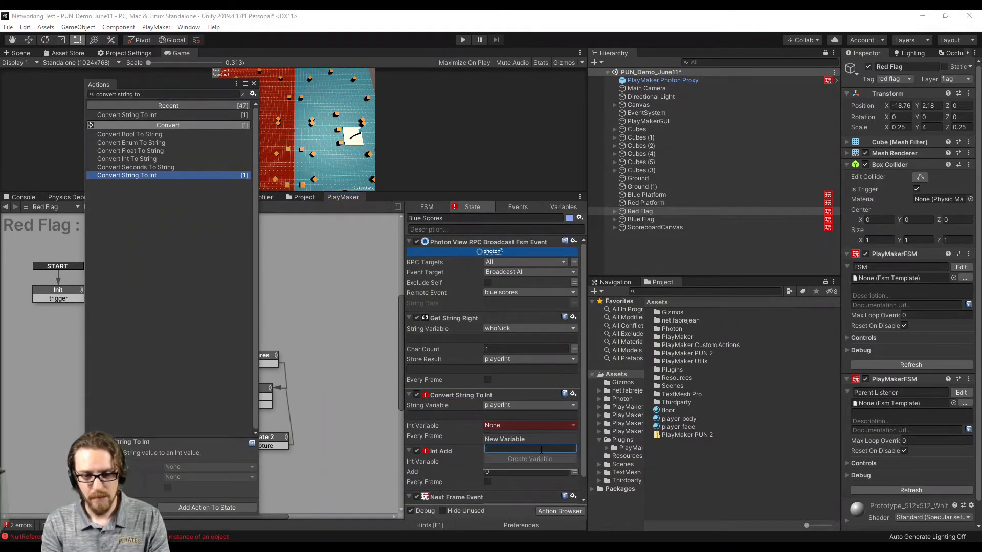
pyautogui.write('realPlayerInt')
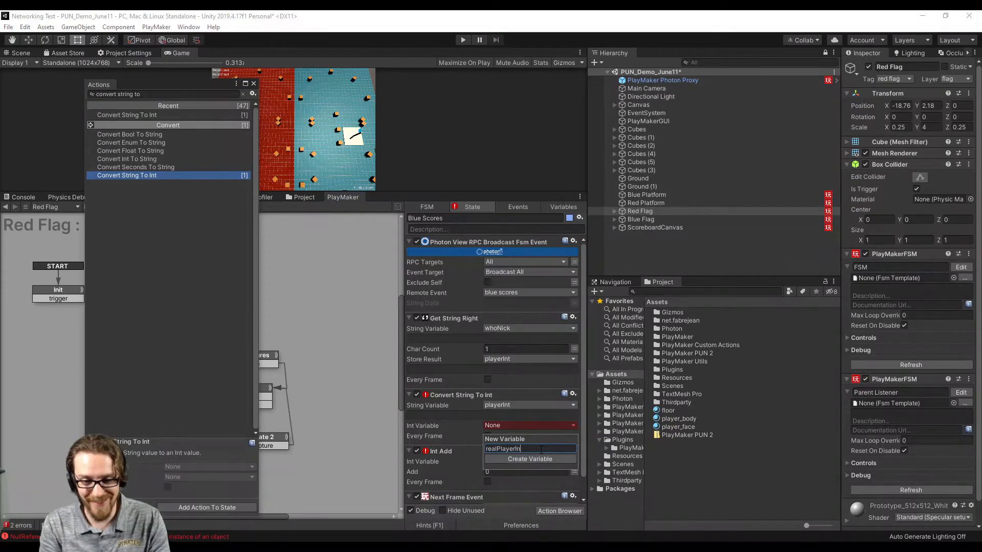
pyautogui.press('Return')
pyautogui.click(253, 83)
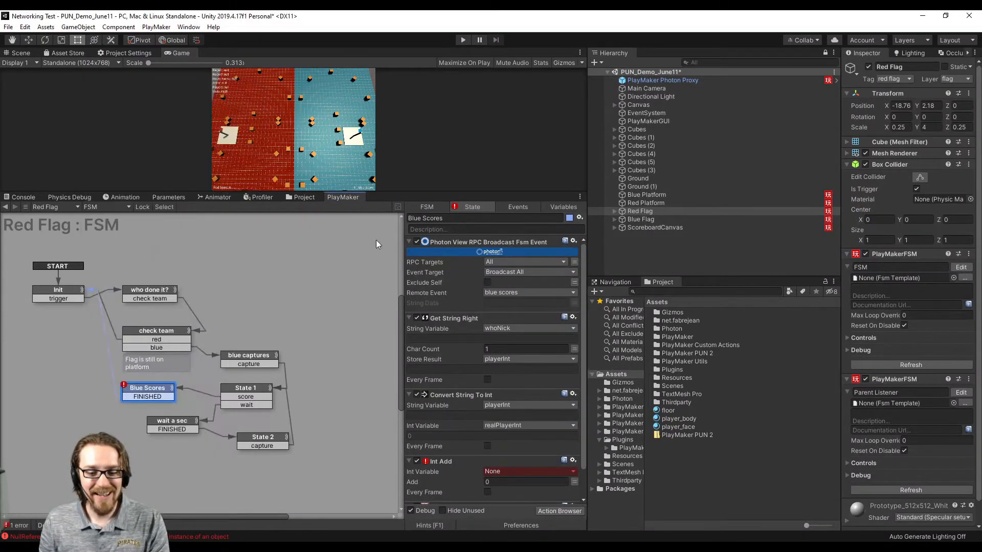
# Set the Int Add action to add -1 to the realPlayerInt variable.
pyautogui.scroll(-1, 509, 398)
pyautogui.click(505, 438)
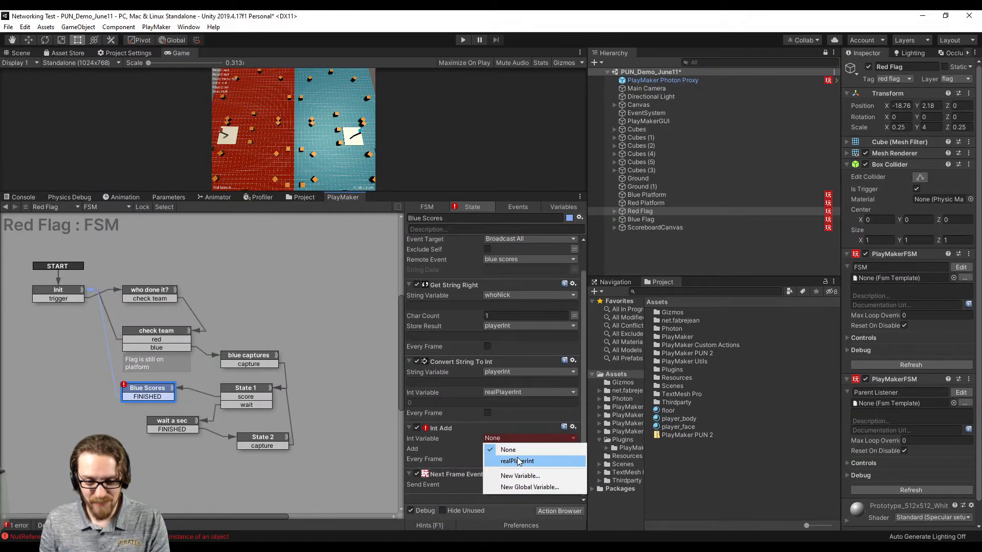
pyautogui.click(514, 462)
pyautogui.click(506, 459)
pyautogui.write('-1')
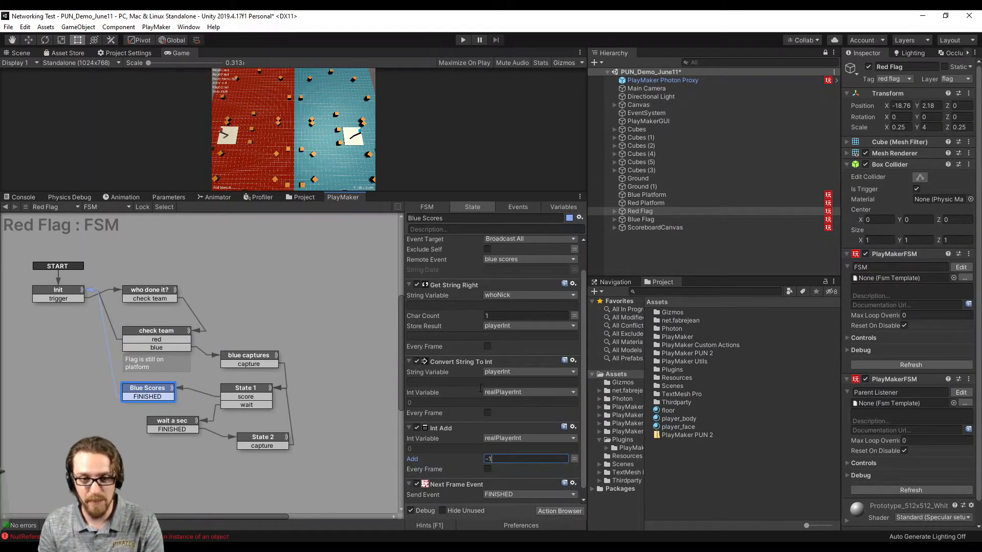
# Collapse the Photon View RPC Broadcast Fsm Event, Get String Right and Convert String To Int actions.
pyautogui.scroll(2, 481, 388)
pyautogui.click(409, 242)
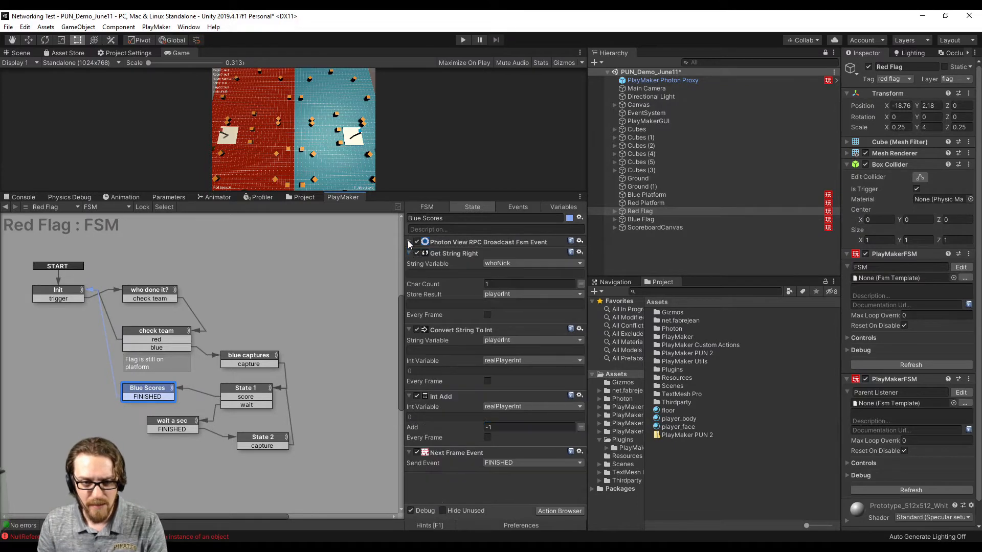
pyautogui.click(408, 253)
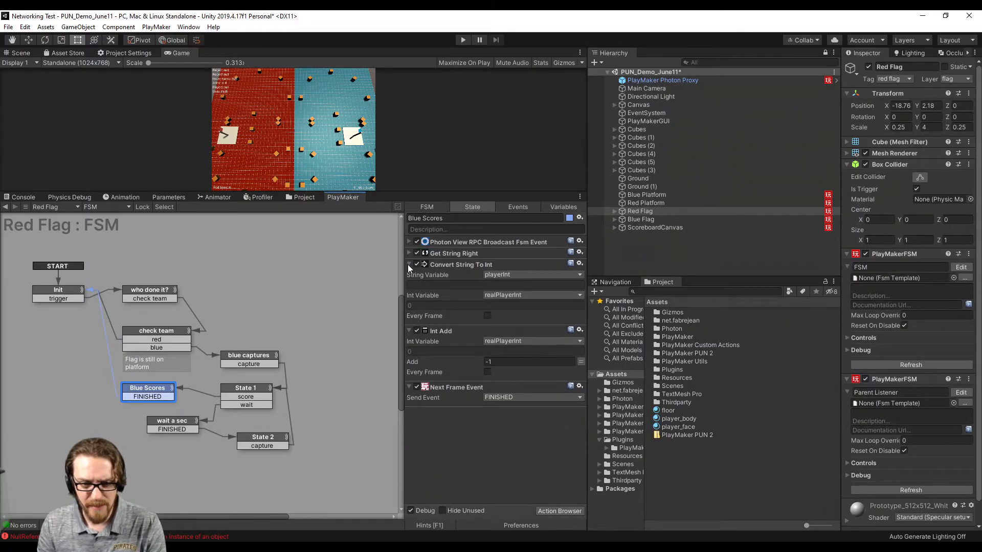
pyautogui.click(409, 265)
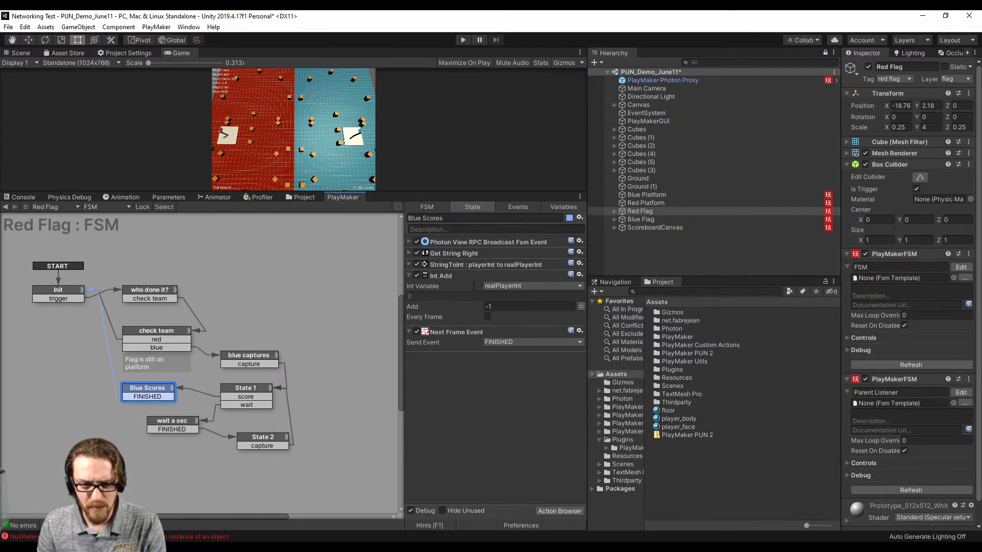
# Add an Activate Game Object action to the end of the Blue Scores state.
pyautogui.press('`')
pyautogui.write('activate')
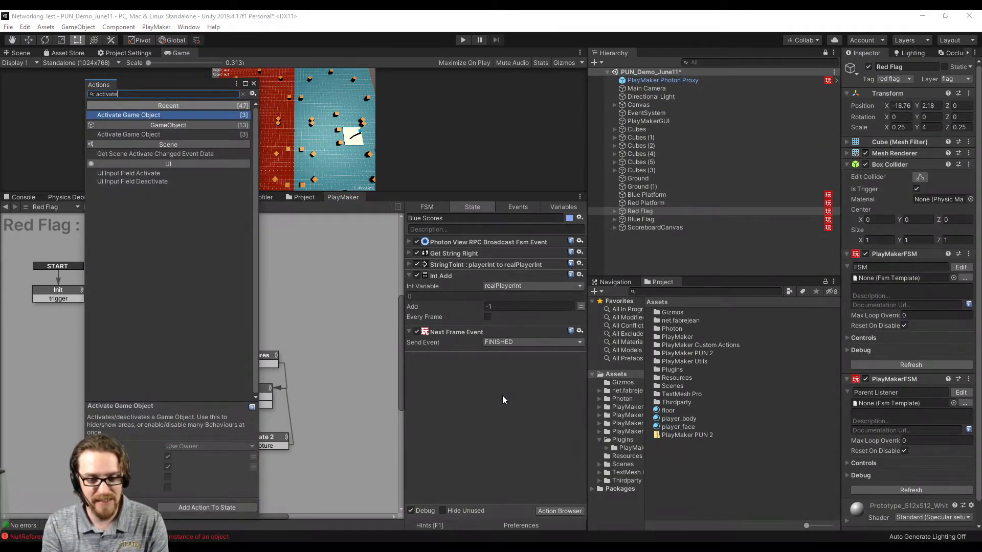
pyautogui.press('Return')
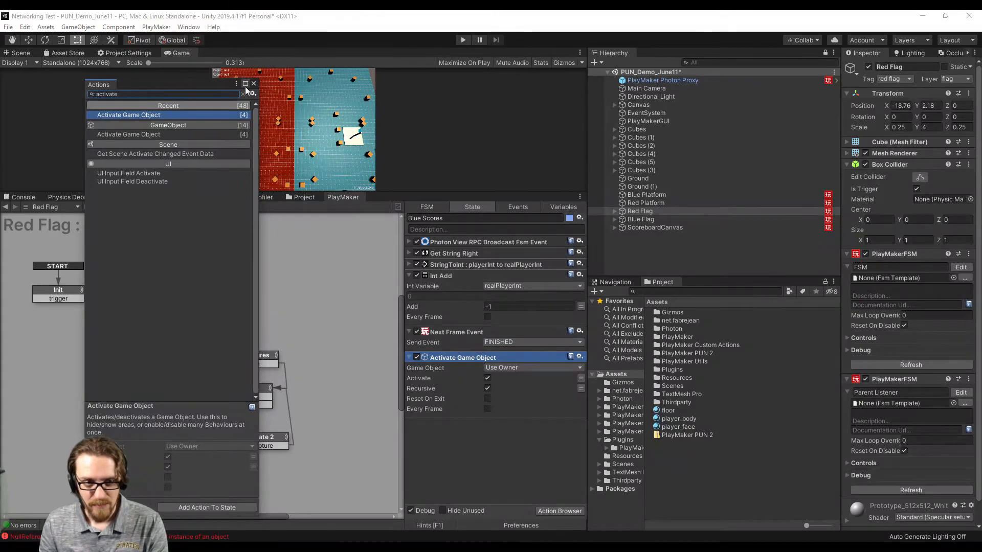
# Insert a Get Child Num action between Int Add and Next Frame Event.
pyautogui.click(185, 94)
pyautogui.write('get child')
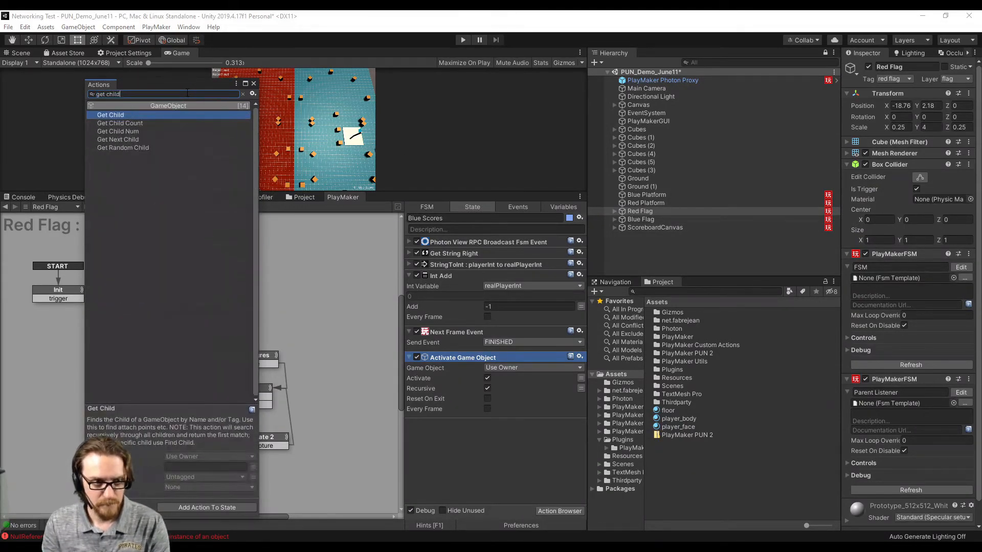
pyautogui.moveTo(141, 133); pyautogui.dragTo(516, 332)
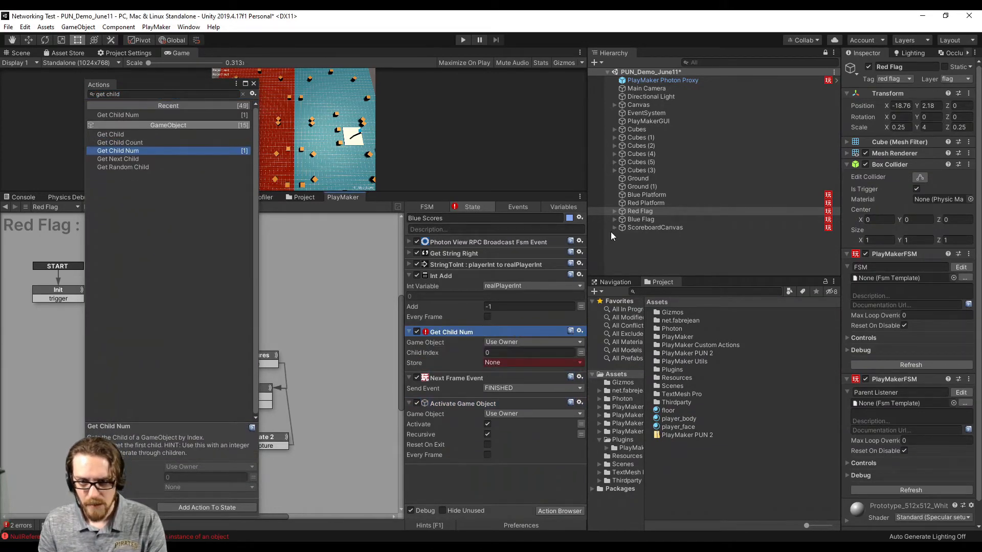
pyautogui.click(253, 84)
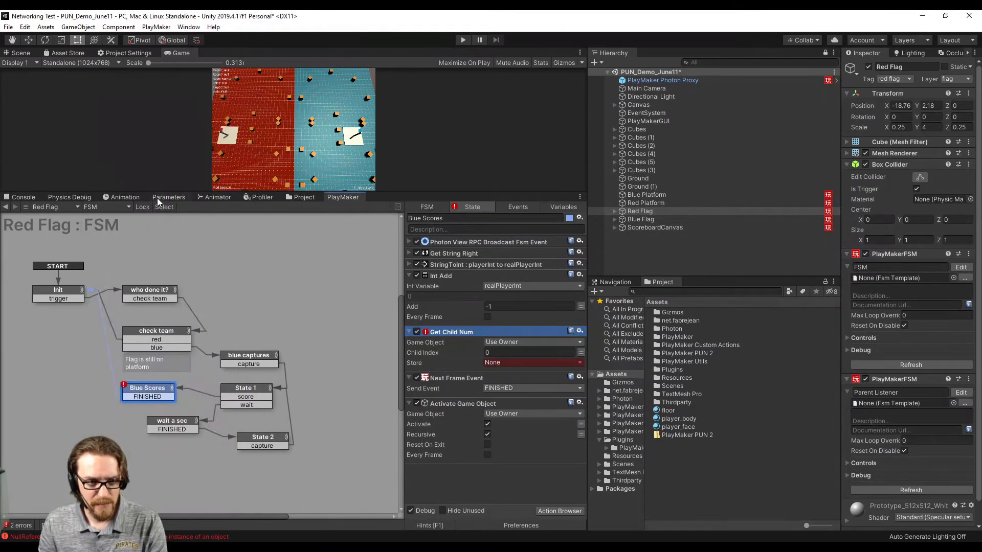
# Specify BlueGroupPanel (1) from the ScoreboardCanvas hierarchy as the Get Child Num game object.
pyautogui.click(609, 228)
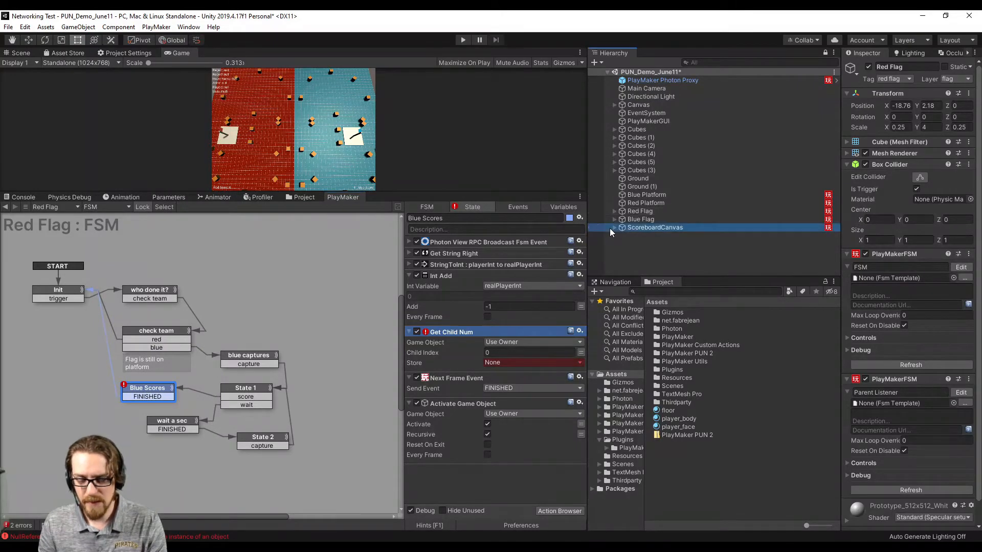
pyautogui.click(614, 228)
pyautogui.scroll(-3, 692, 244)
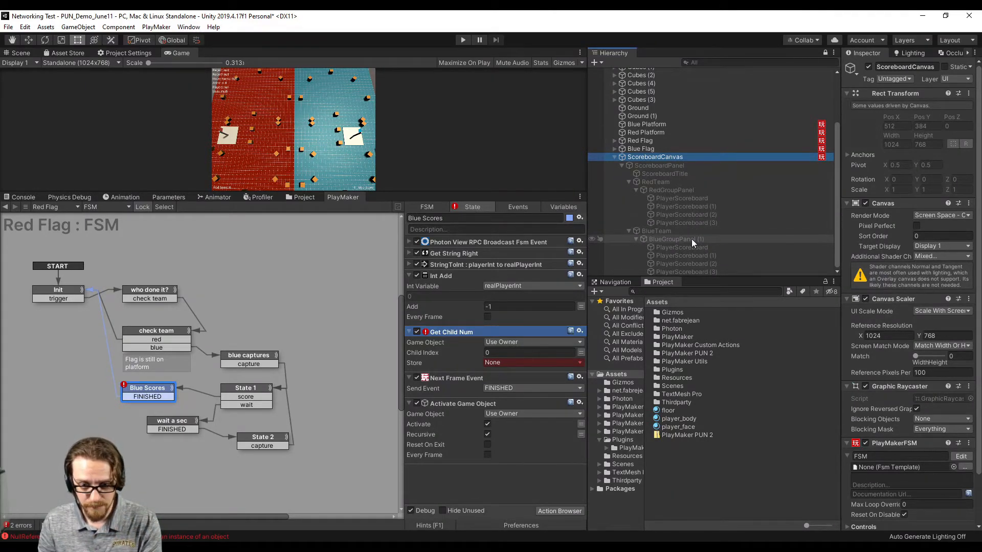
pyautogui.click(574, 341)
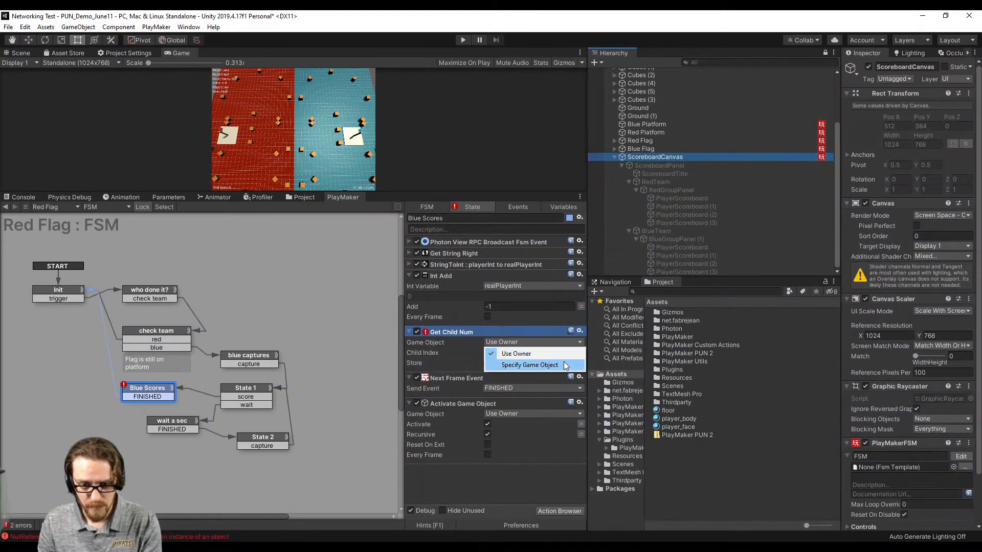
pyautogui.click(569, 366)
pyautogui.moveTo(670, 238); pyautogui.dragTo(551, 353)
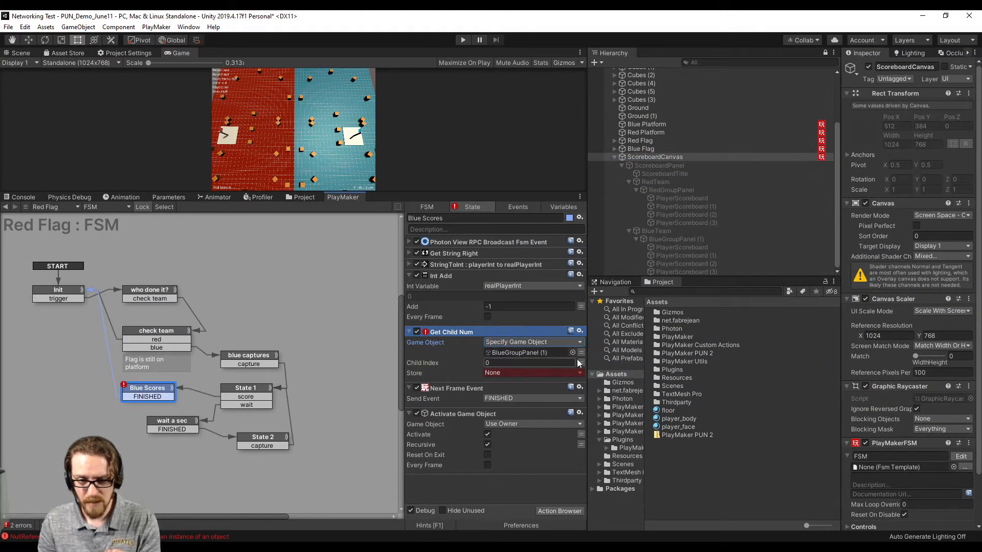
# Use realPlayerInt as the child index and store the found child in a new variable named playerScoreboard.
pyautogui.click(579, 362)
pyautogui.click(549, 361)
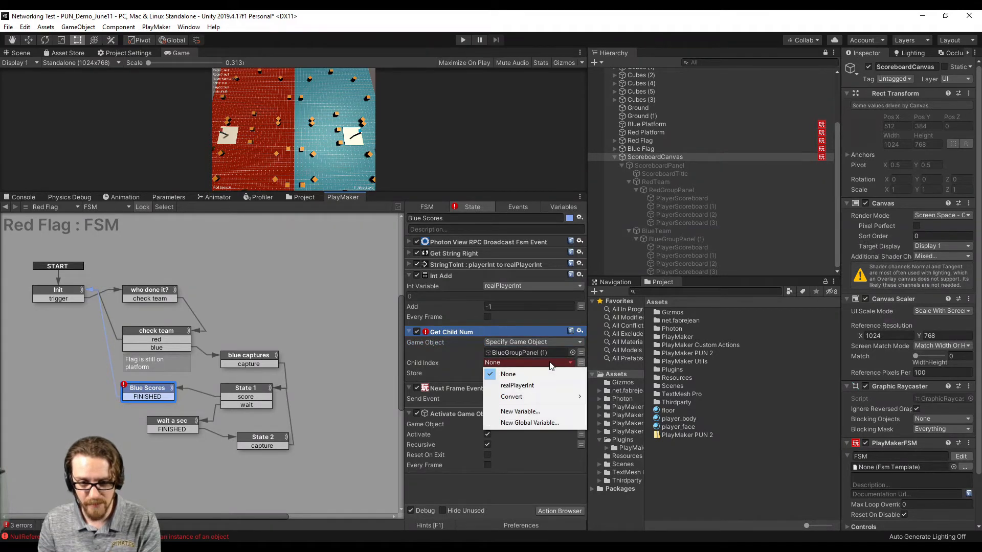
pyautogui.click(560, 386)
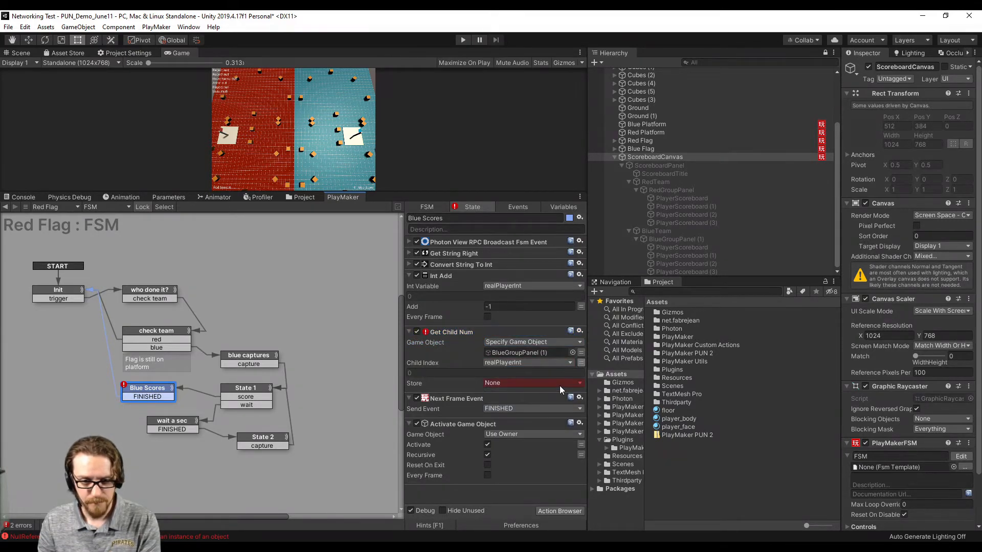
pyautogui.click(533, 385)
pyautogui.click(544, 419)
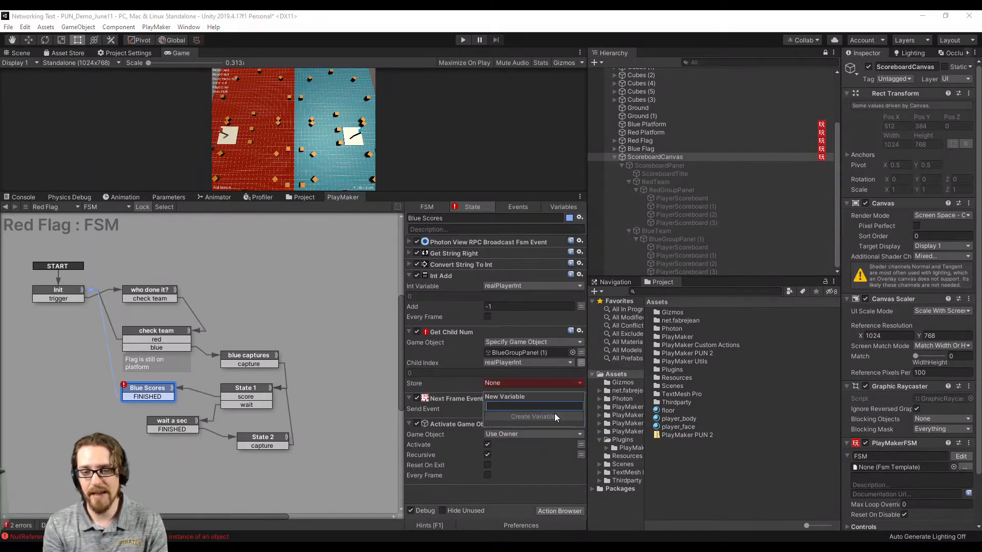
pyautogui.write('playerScoreboard')
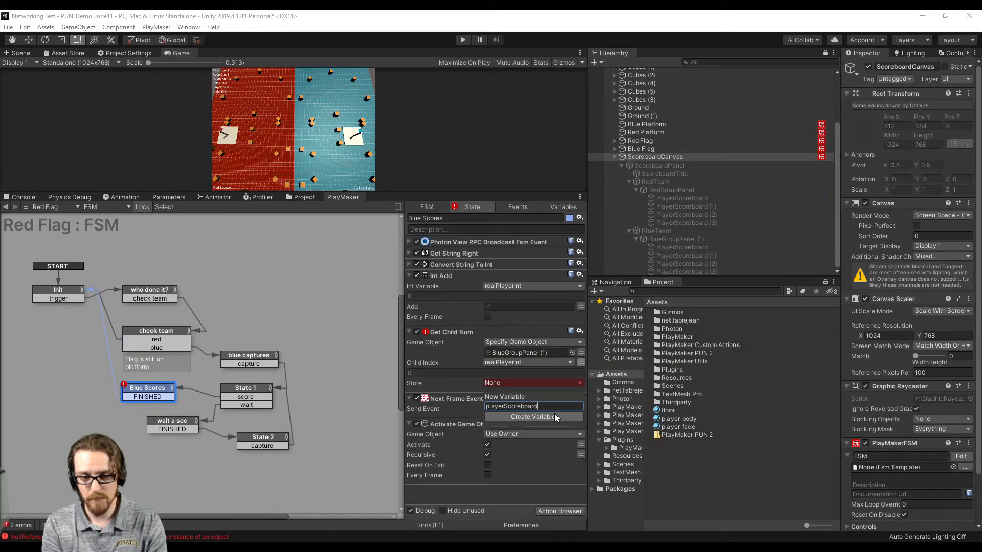
pyautogui.click(555, 417)
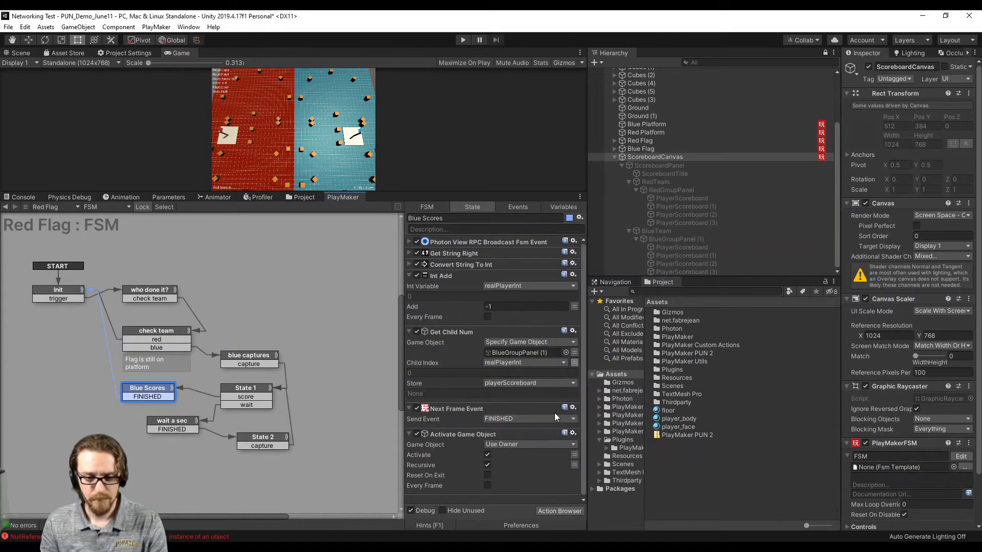
# Place Activate Game Object above Next Frame Event, targeting playerScoreboard with Recursive off, and collapse the Int Add and Get Child Num actions.
pyautogui.moveTo(475, 436); pyautogui.dragTo(479, 419)
pyautogui.click(502, 421)
pyautogui.click(512, 444)
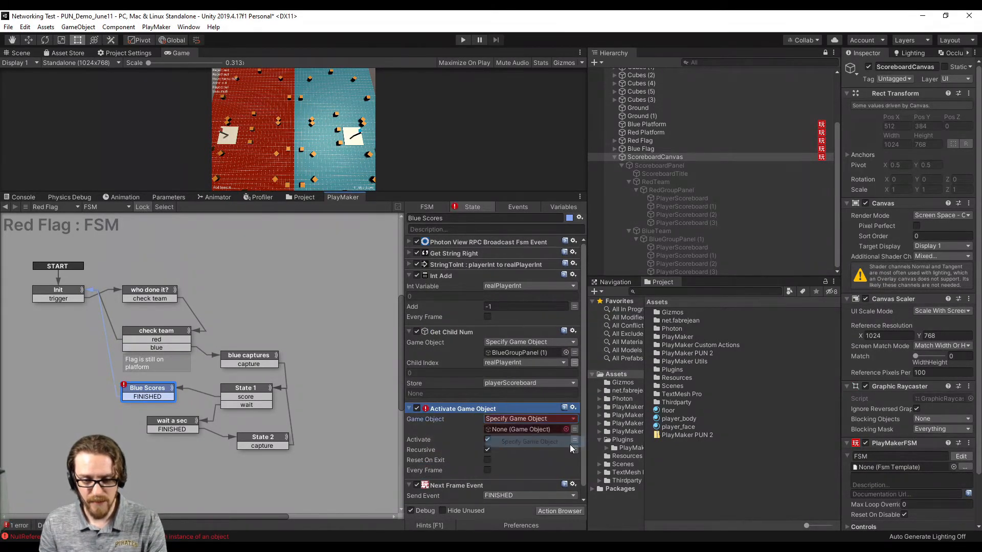
pyautogui.click(523, 429)
pyautogui.click(532, 450)
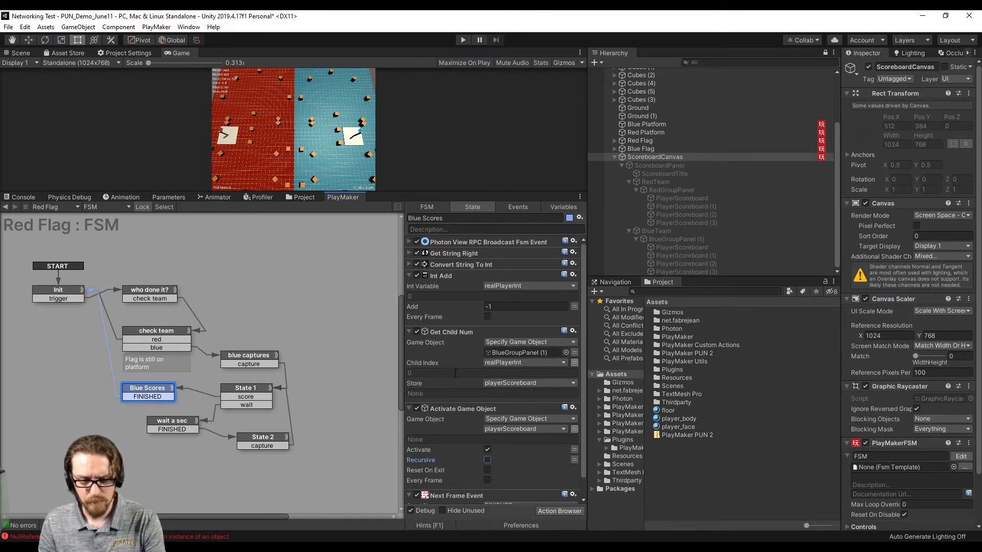
pyautogui.click(409, 275)
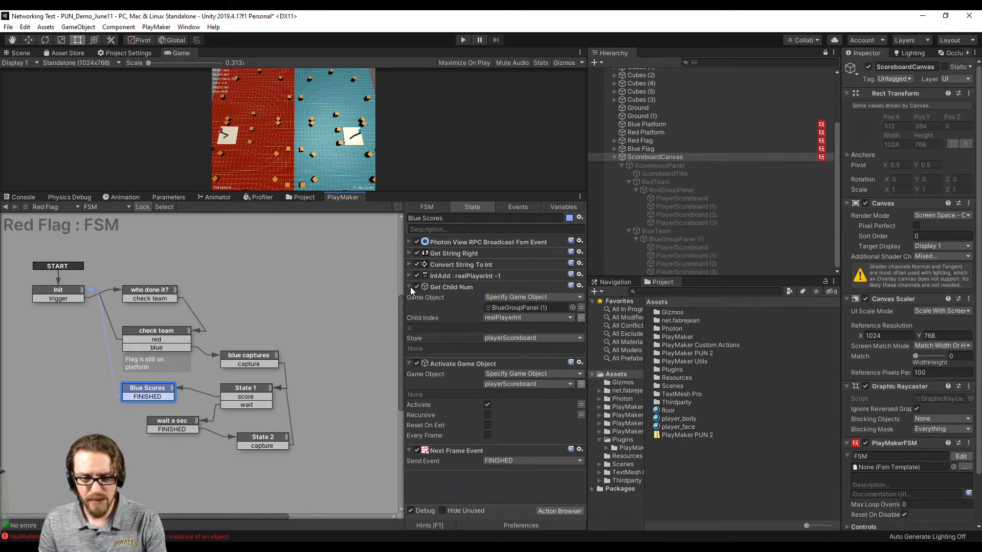
pyautogui.click(409, 288)
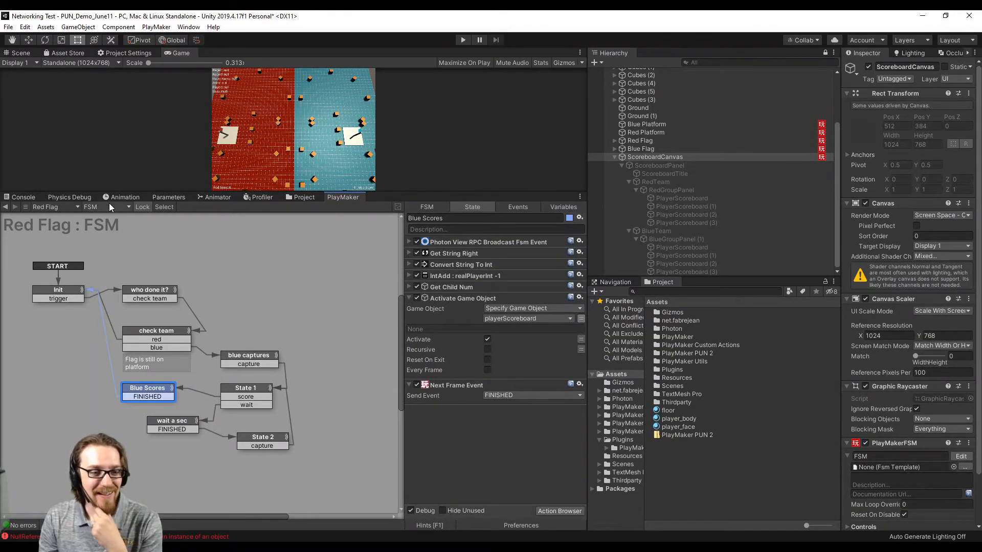
# Show the PUN Connection state machine of the PlayMaker Photon Proxy object to review its Set red Team state.
pyautogui.scroll(3, 726, 253)
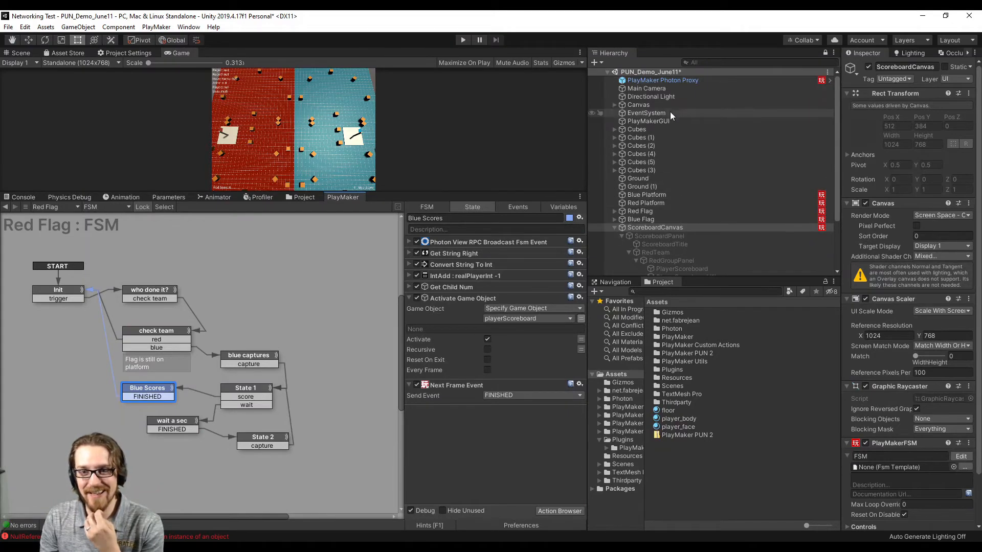
pyautogui.click(673, 81)
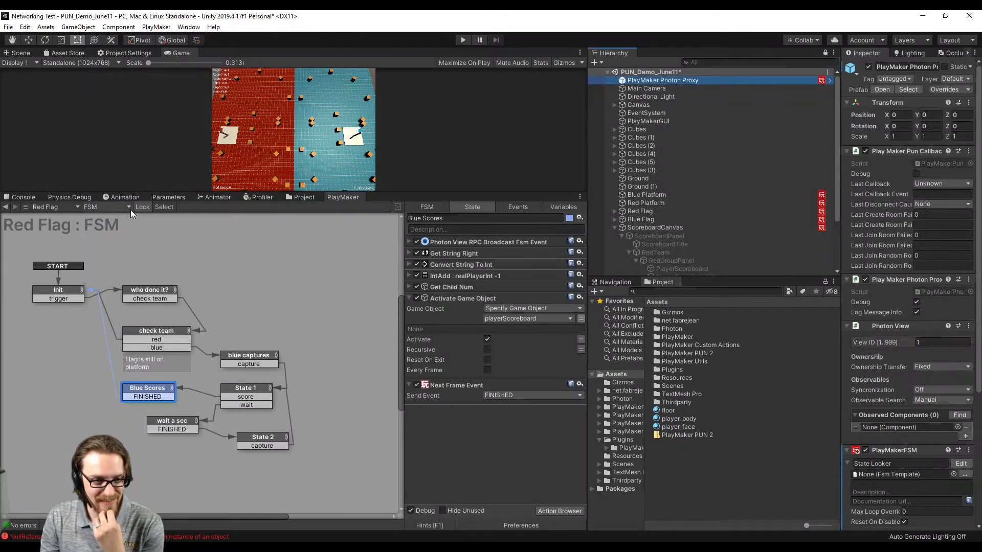
pyautogui.click(681, 178)
pyautogui.click(677, 82)
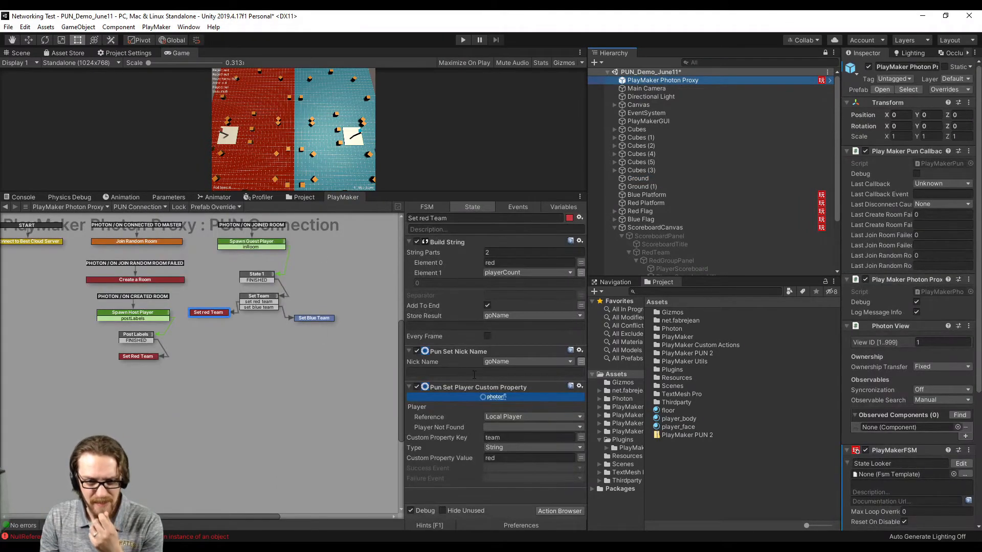
# Copy the Pun Set Player Custom Property action from Set red Team into the Red Flag's Blue Scores state, directly above Next Frame Event.
pyautogui.click(498, 388)
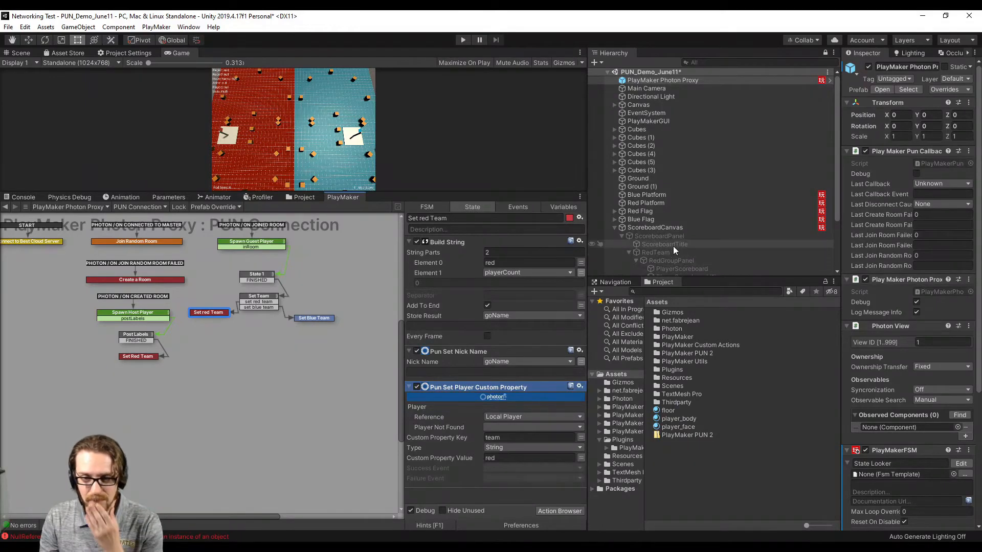
pyautogui.click(663, 210)
pyautogui.click(158, 391)
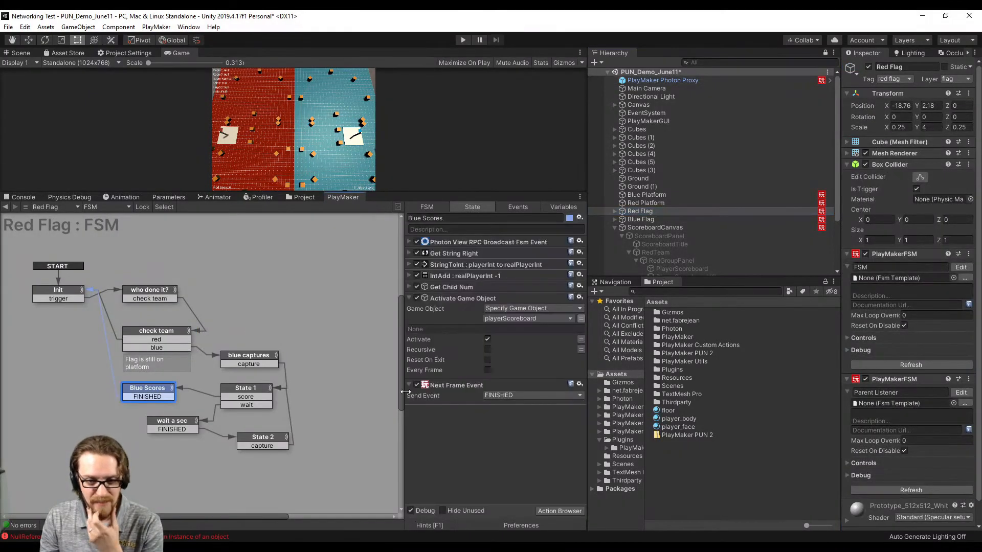
pyautogui.rightClick(483, 439)
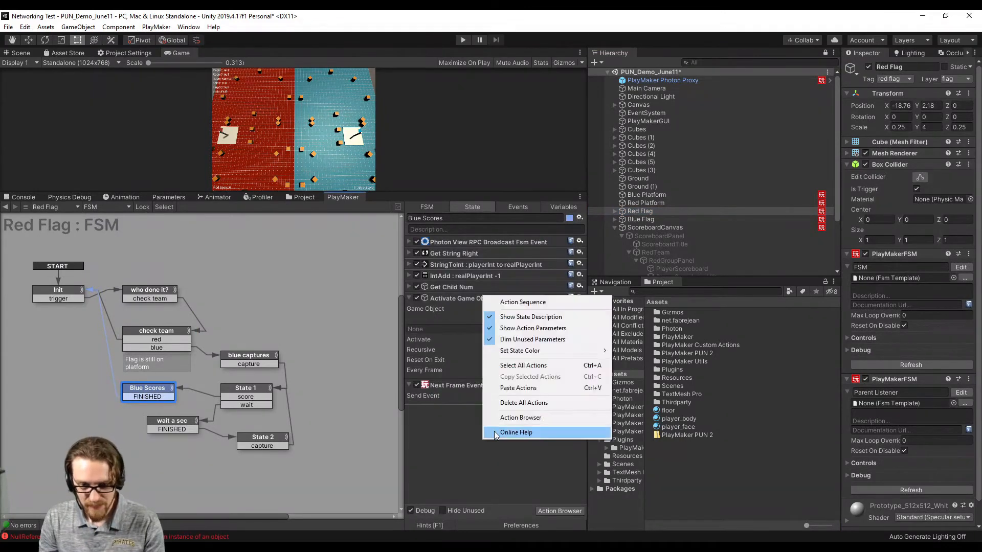
pyautogui.click(518, 389)
pyautogui.moveTo(495, 410); pyautogui.dragTo(489, 385)
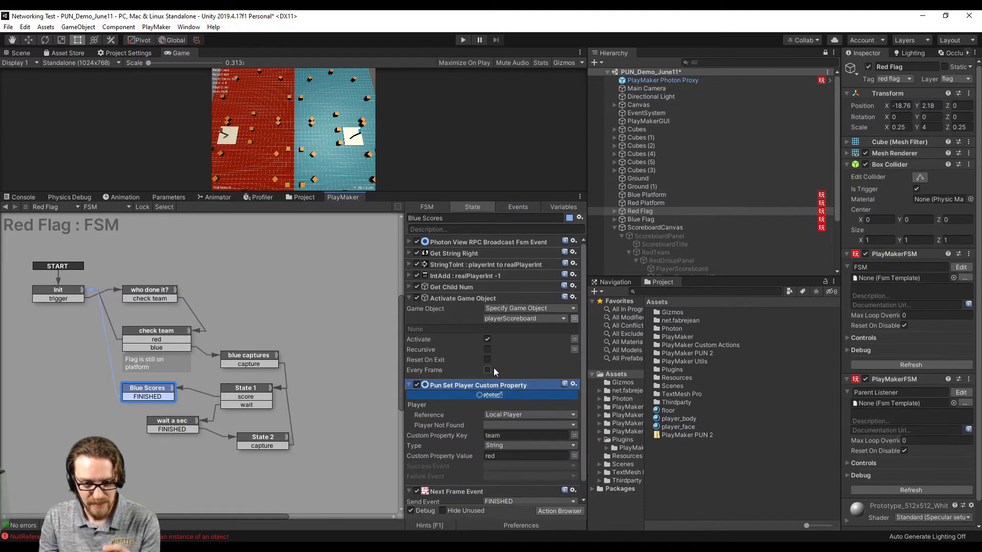
# Make the pasted Pun Set Player Custom Property action reference the player By Nick Name, using the whoNick variable.
pyautogui.scroll(-1, 492, 368)
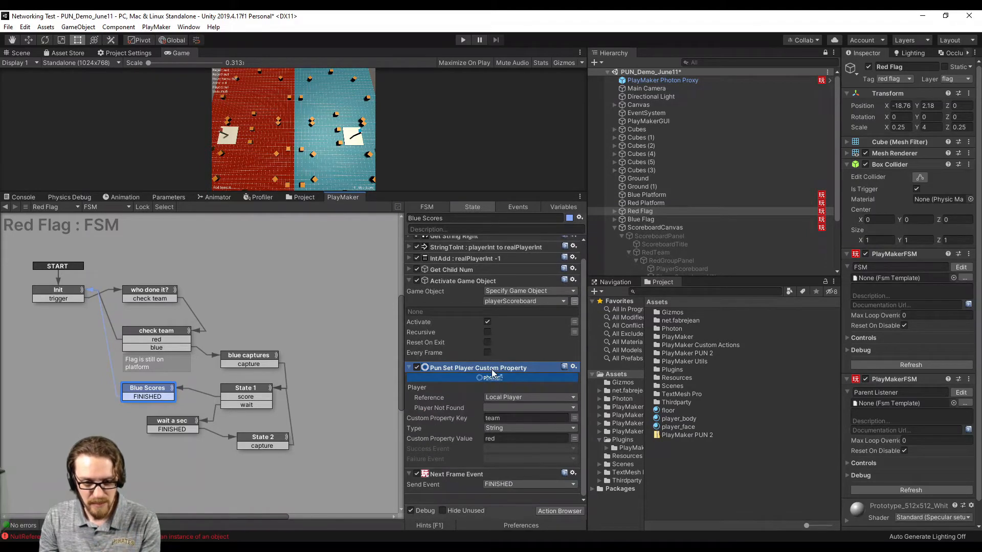
pyautogui.click(500, 396)
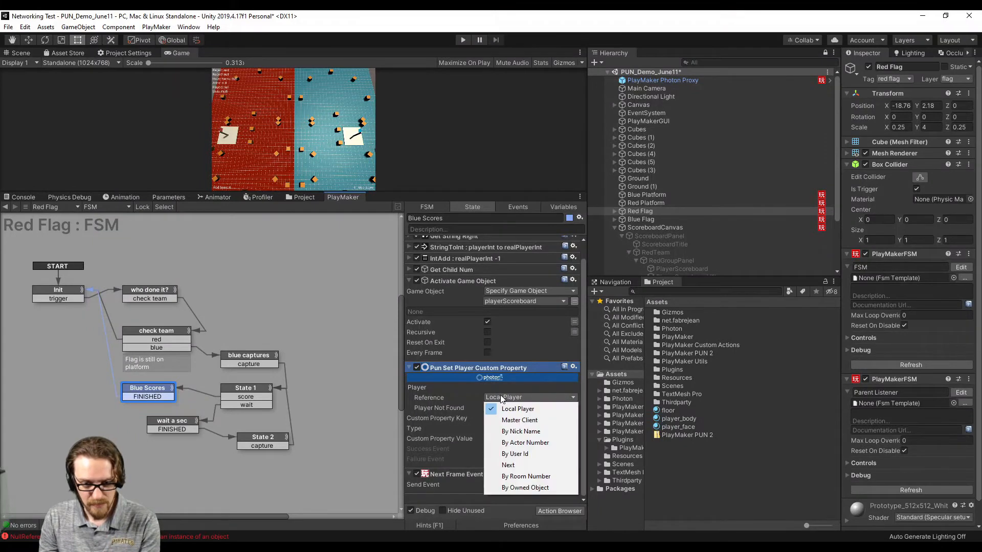
pyautogui.click(515, 433)
pyautogui.scroll(1, 416, 312)
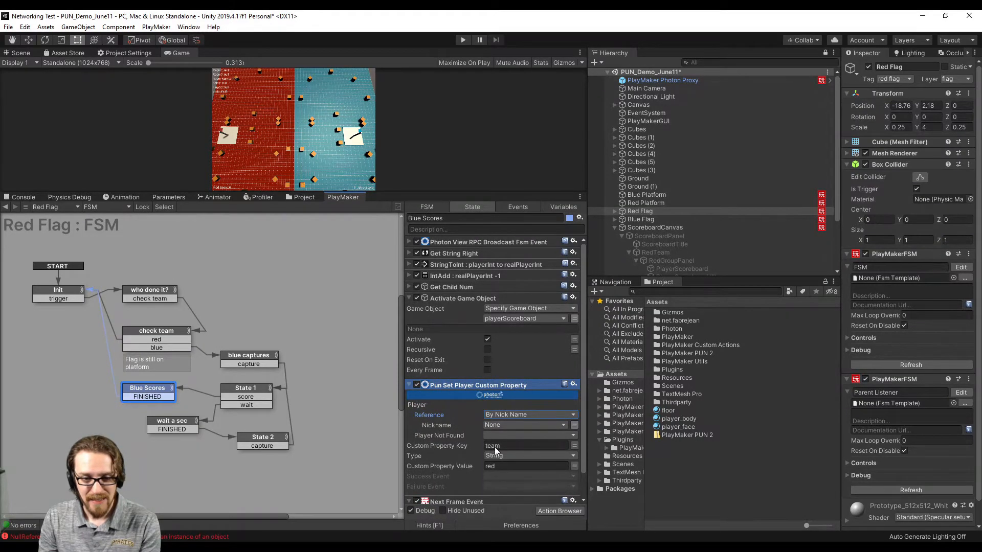
pyautogui.click(515, 424)
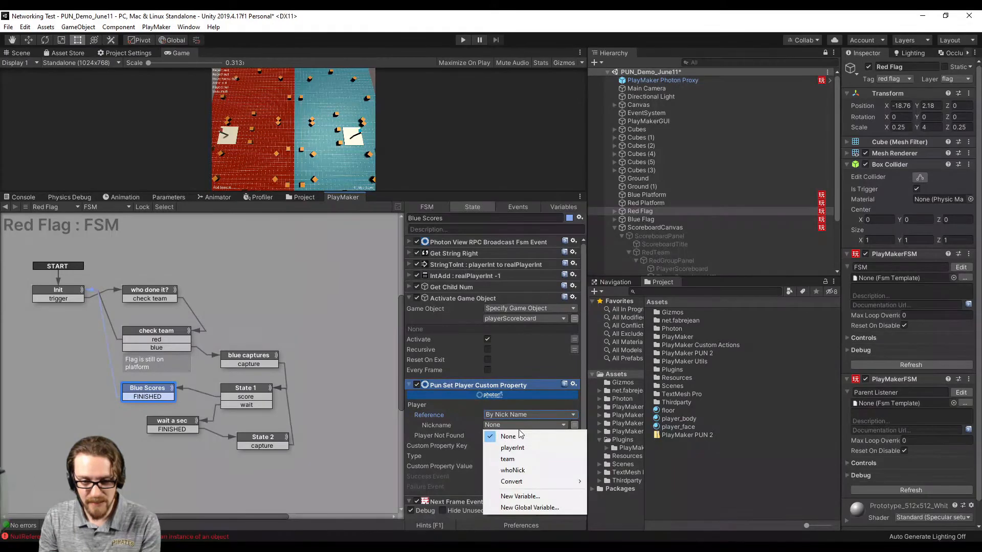
pyautogui.click(540, 469)
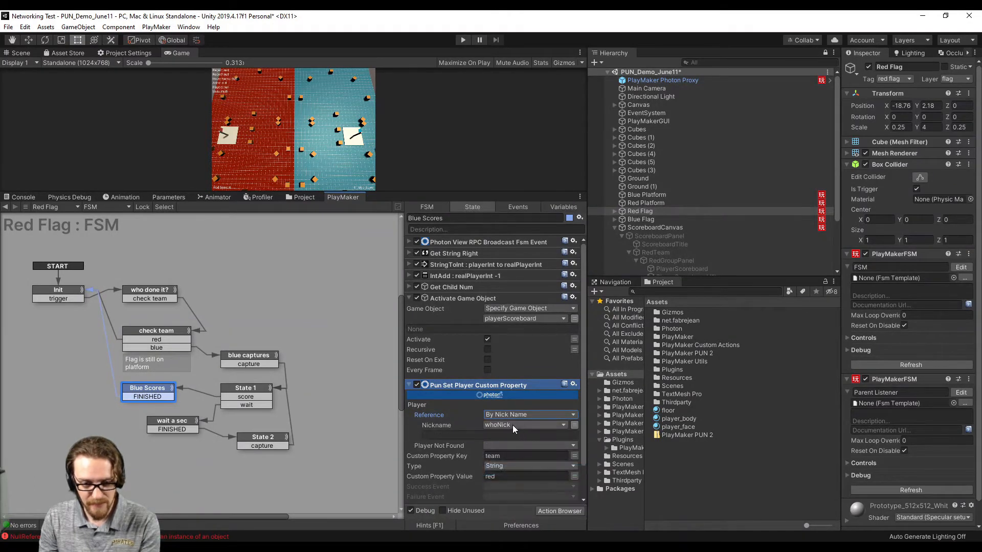
# Set the action's custom property key to score and its type to Int.
pyautogui.scroll(-2, 512, 425)
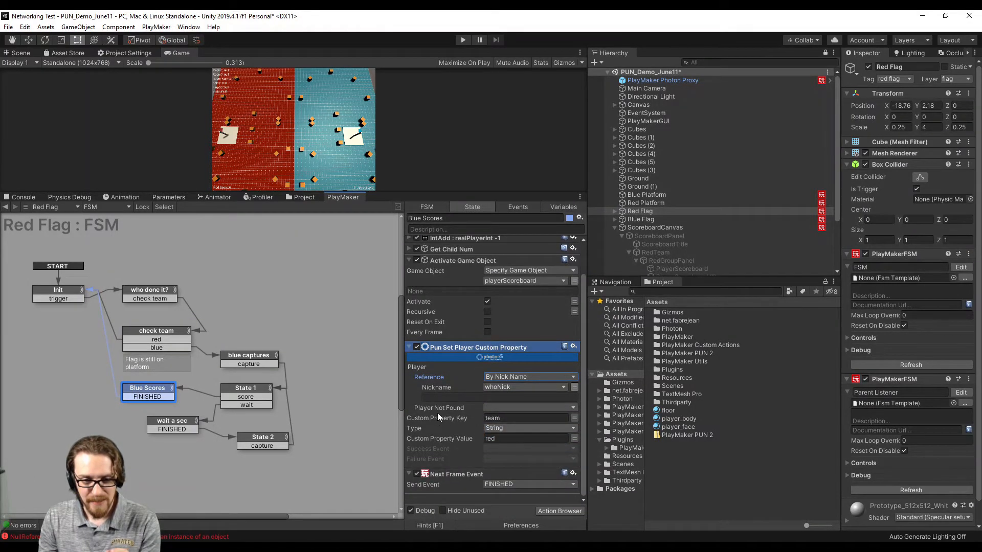
pyautogui.click(498, 419)
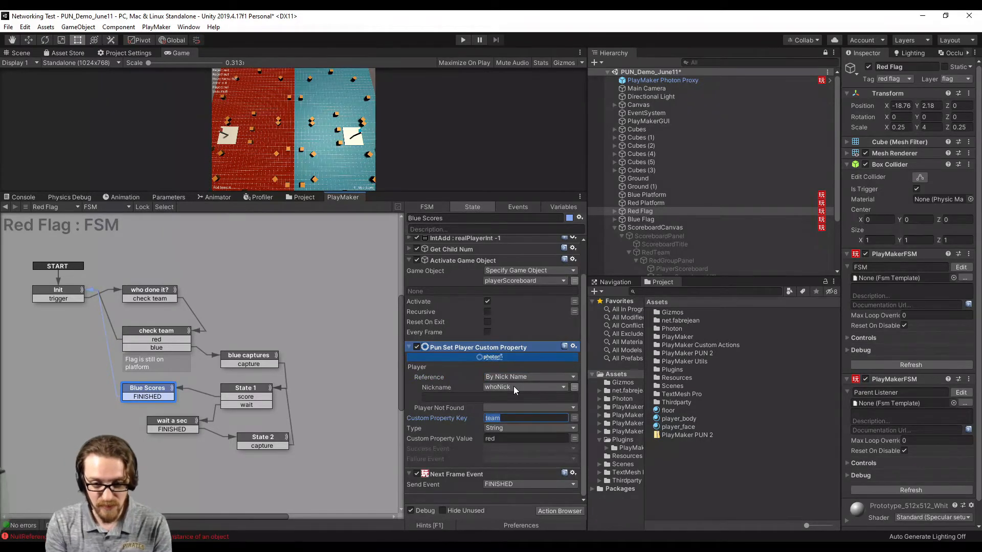
pyautogui.write('score')
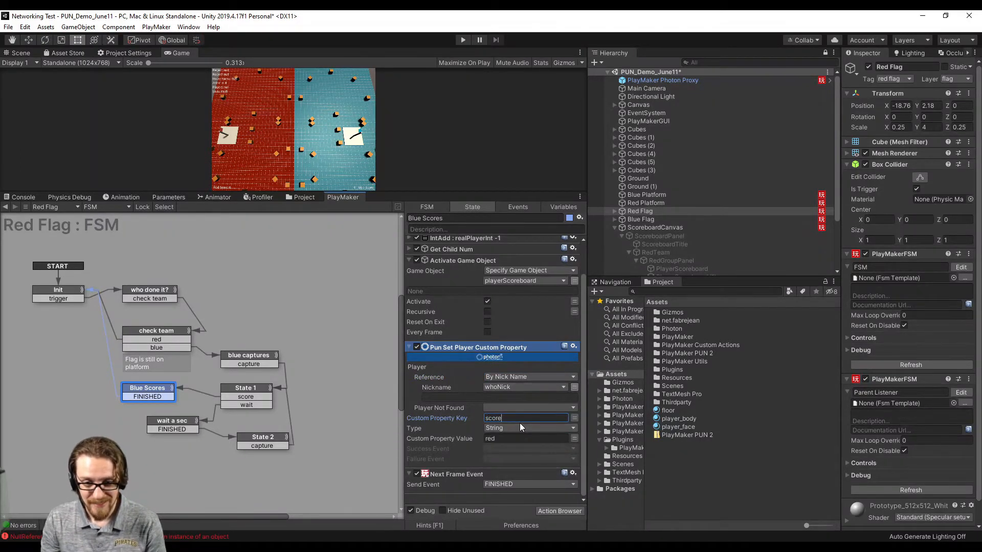
pyautogui.click(525, 430)
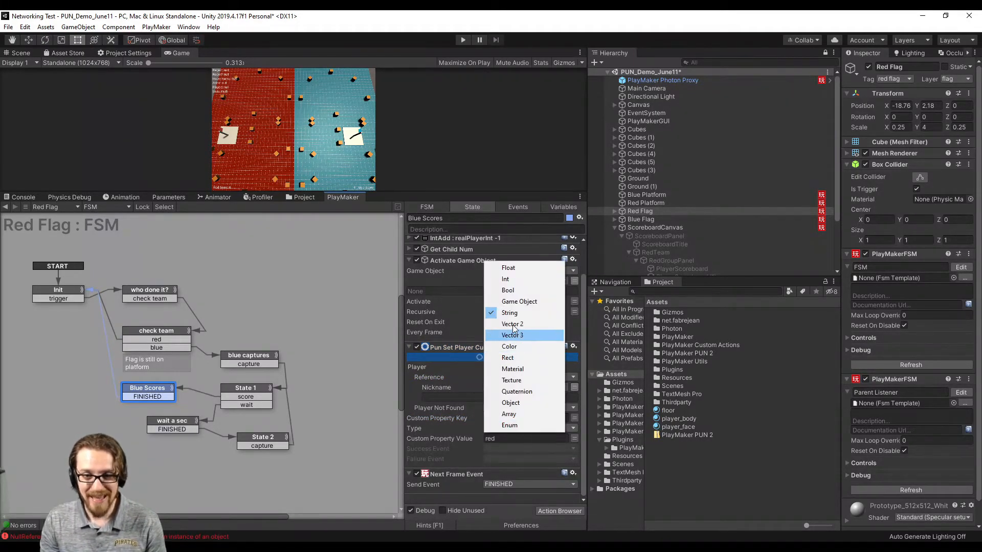
pyautogui.click(507, 279)
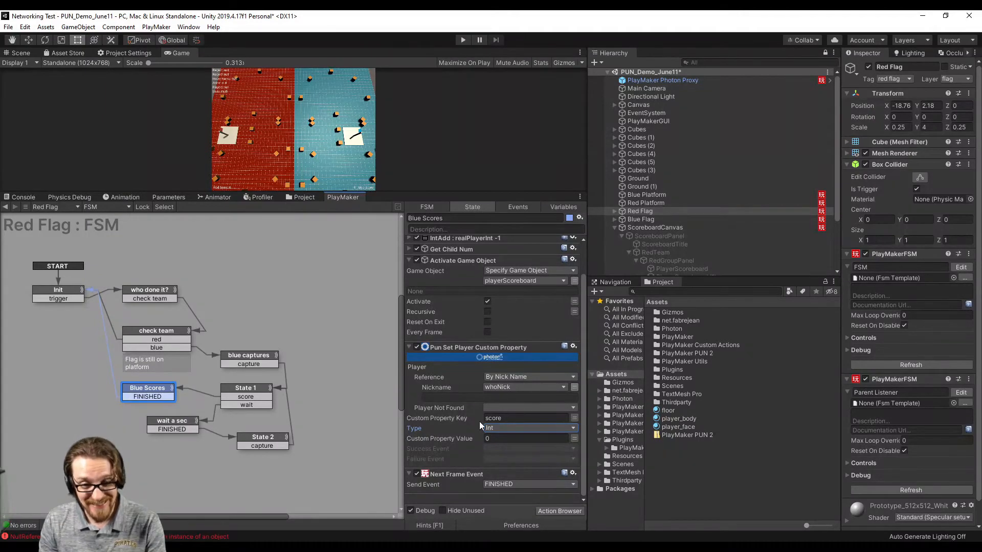
# Search the available actions for "pun get play" and "customer", clearing the search to show the full list again.
pyautogui.doubleClick(476, 498)
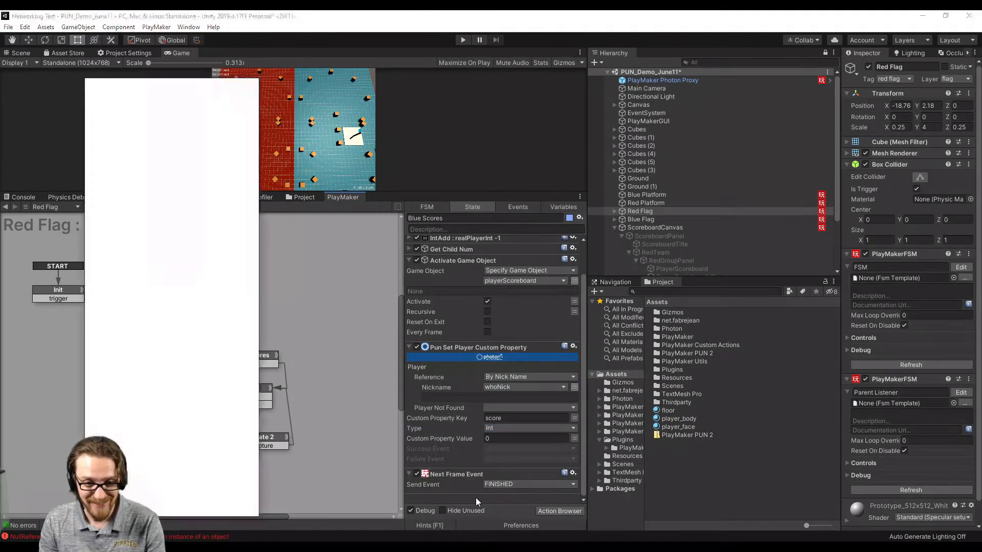
pyautogui.write('pun get play')
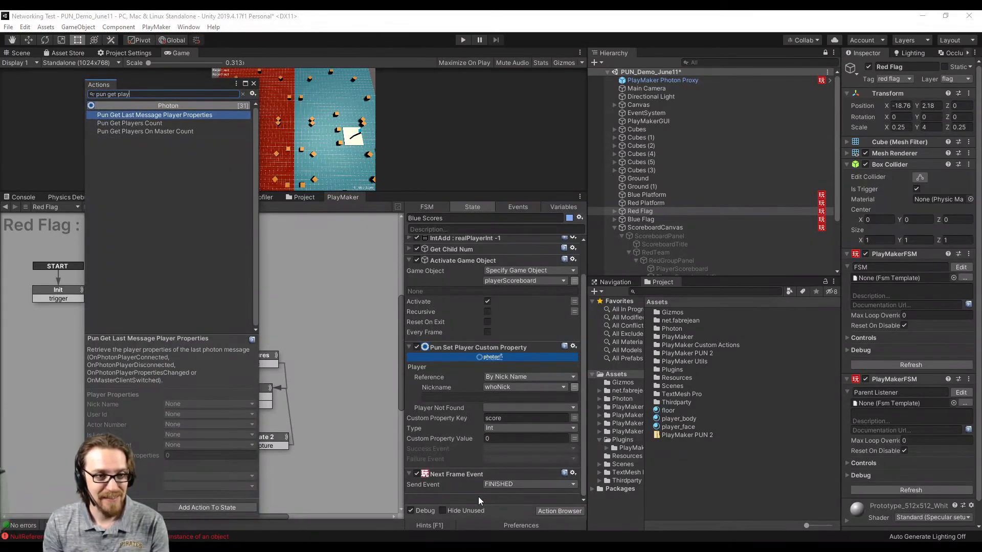
pyautogui.hotkey('ctrl', 'a')
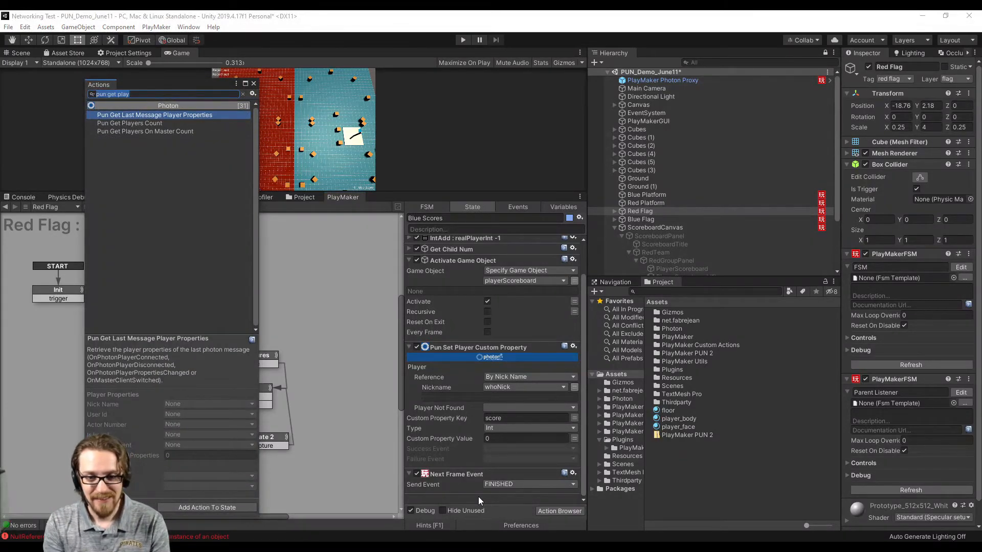
pyautogui.write('customer')
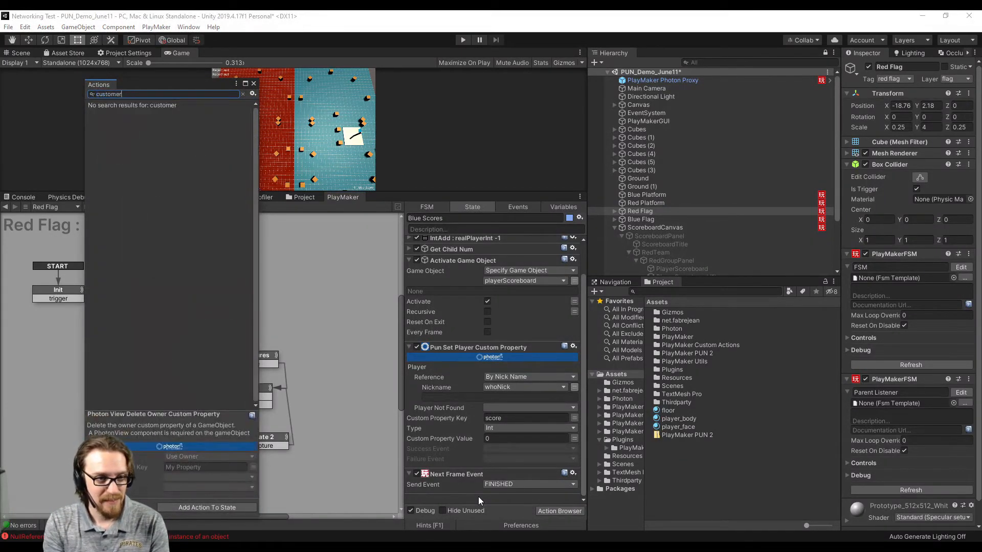
pyautogui.press('BackSpace')
pyautogui.press('BackSpace')
pyautogui.press('BackSpace')
pyautogui.press('BackSpace')
pyautogui.press('BackSpace')
pyautogui.press('BackSpace')
pyautogui.press('BackSpace')
pyautogui.press('BackSpace')
# Add Photon View Get Owner Properties to Blue Scores between Pun Set Player Custom Property and Next Frame Event, and close the action list.
pyautogui.click(200, 335)
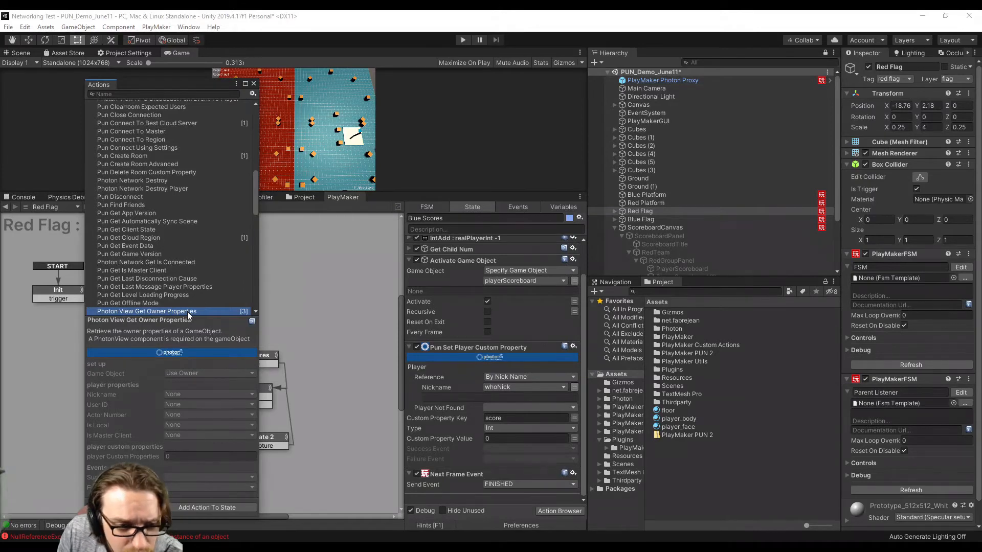
pyautogui.moveTo(187, 311); pyautogui.dragTo(455, 469)
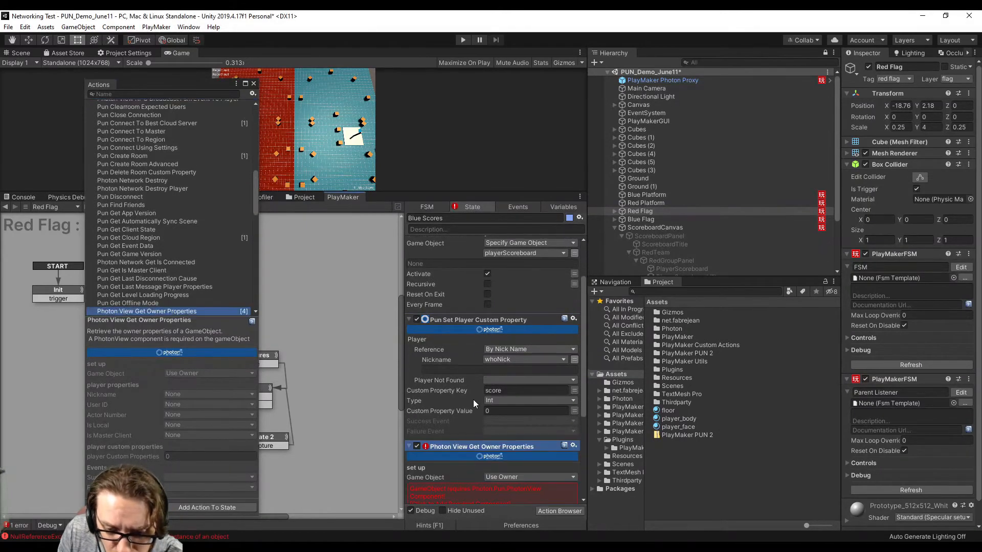
pyautogui.scroll(-3, 473, 400)
pyautogui.click(254, 83)
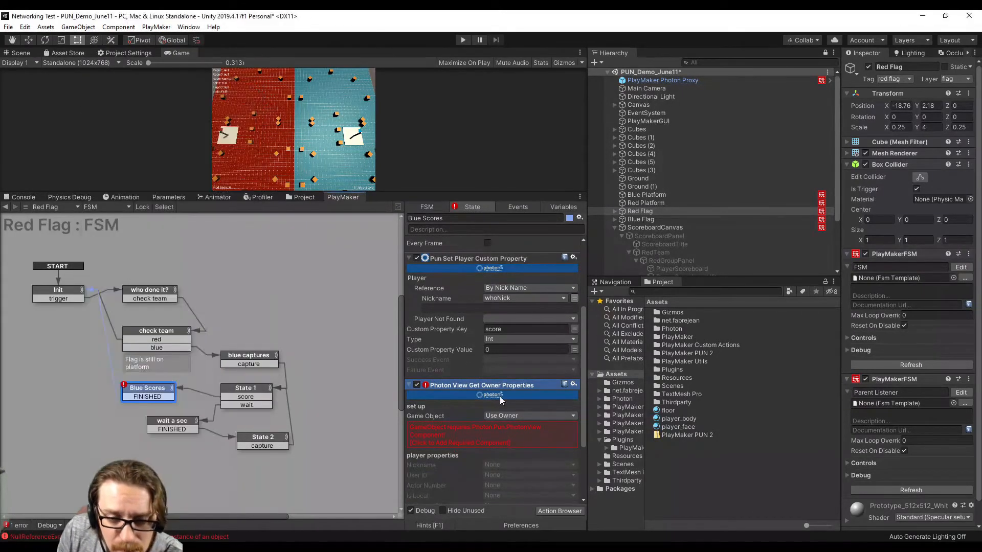
# Point Photon View Get Owner Properties to a specified game object, the who variable.
pyautogui.scroll(-1, 481, 410)
pyautogui.click(496, 386)
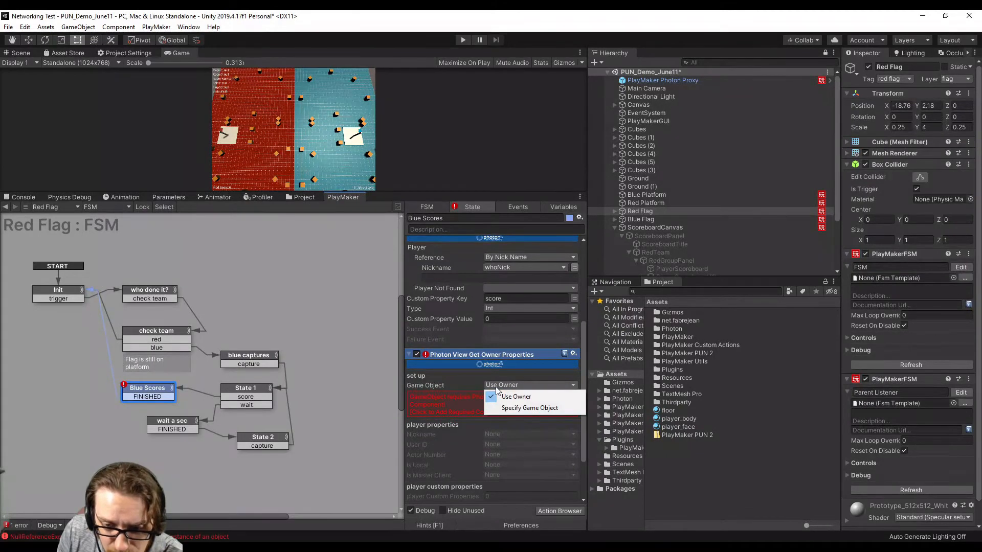
pyautogui.click(504, 407)
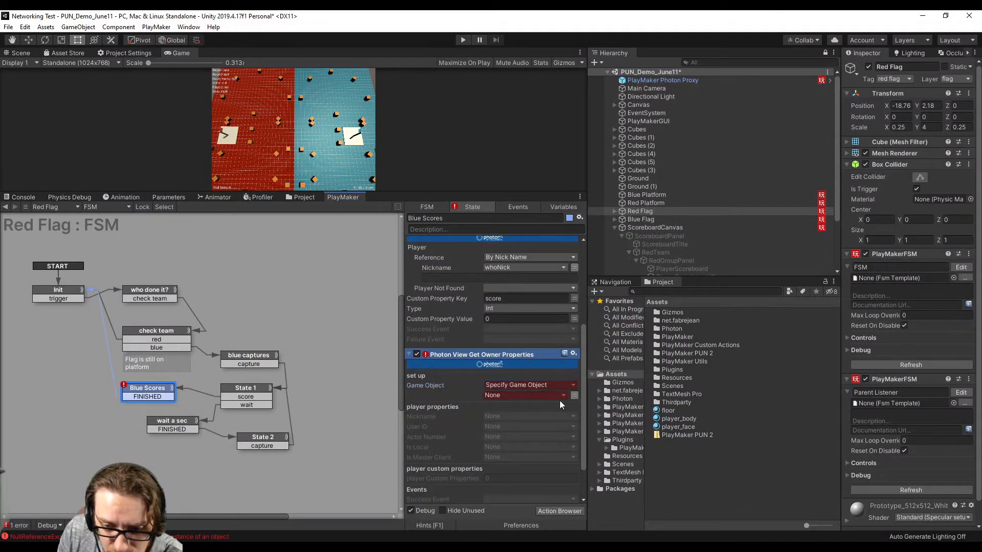
pyautogui.click(546, 393)
pyautogui.click(527, 429)
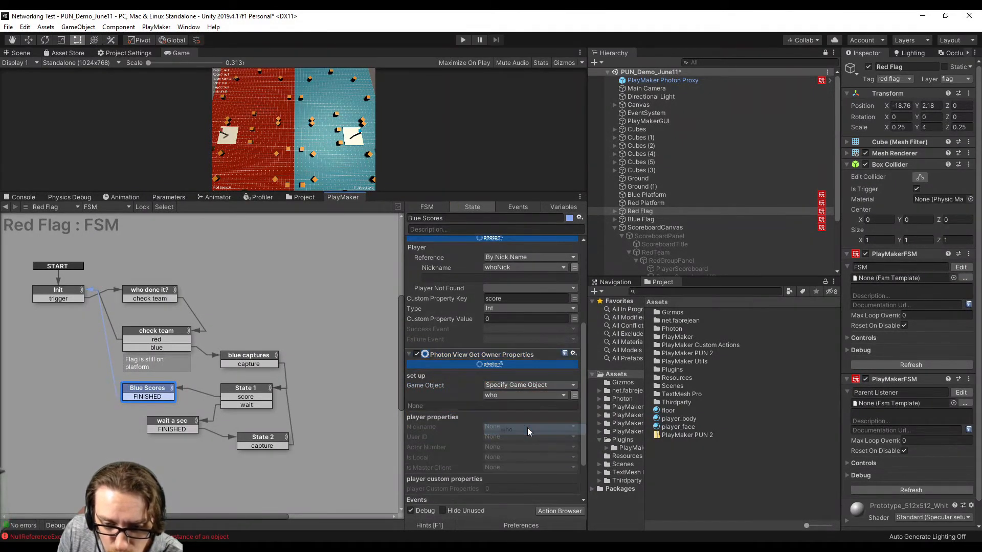
# Using the "who done it?" state as reference, add one player custom property in Blue Scores' Get Owner Properties, named score with type Int.
pyautogui.click(155, 293)
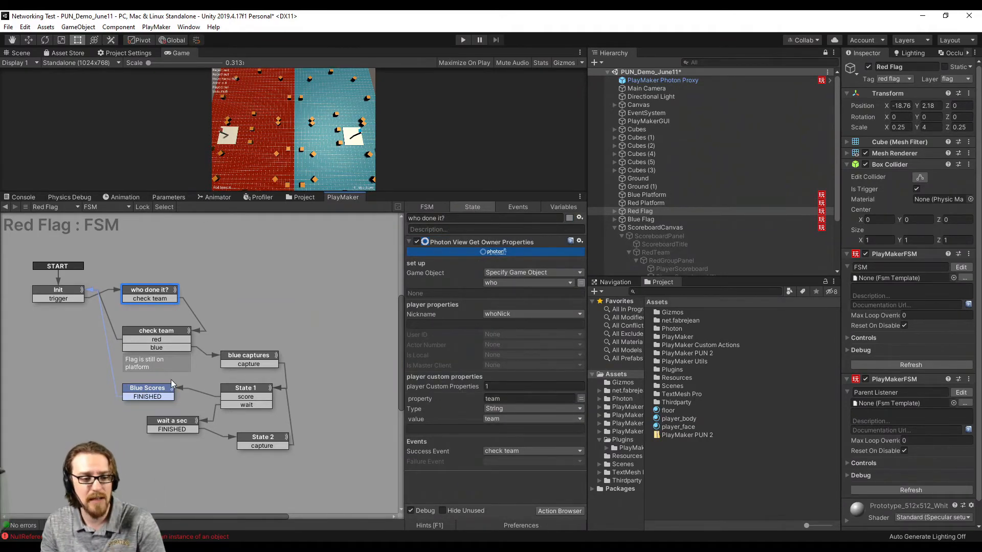
pyautogui.click(158, 389)
pyautogui.scroll(-3, 500, 383)
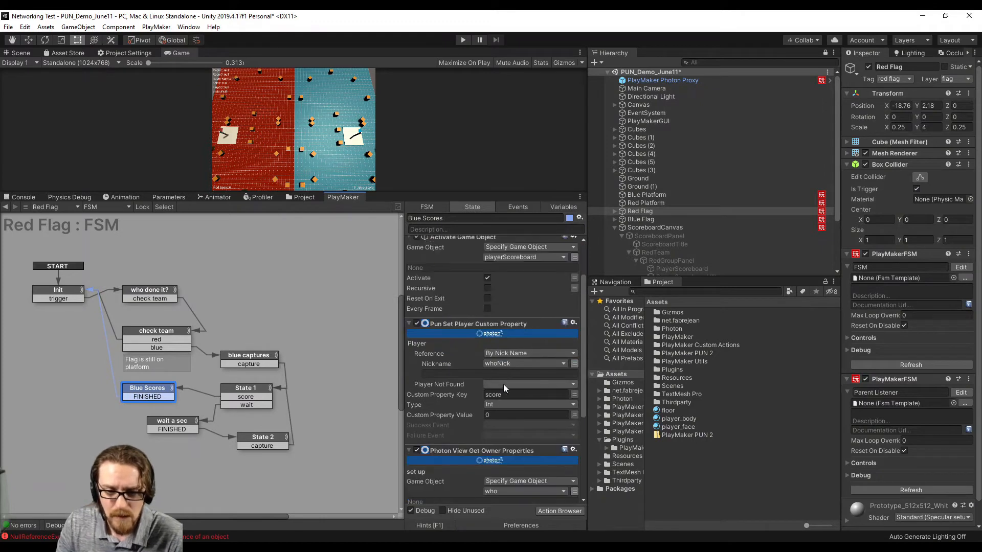
pyautogui.scroll(-3, 498, 396)
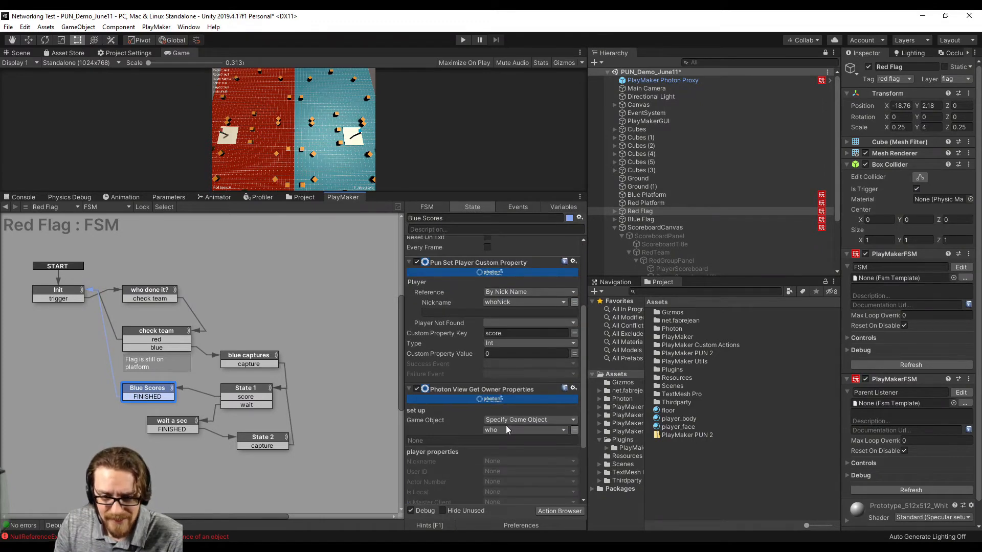
pyautogui.scroll(-2, 459, 417)
pyautogui.scroll(-2, 456, 434)
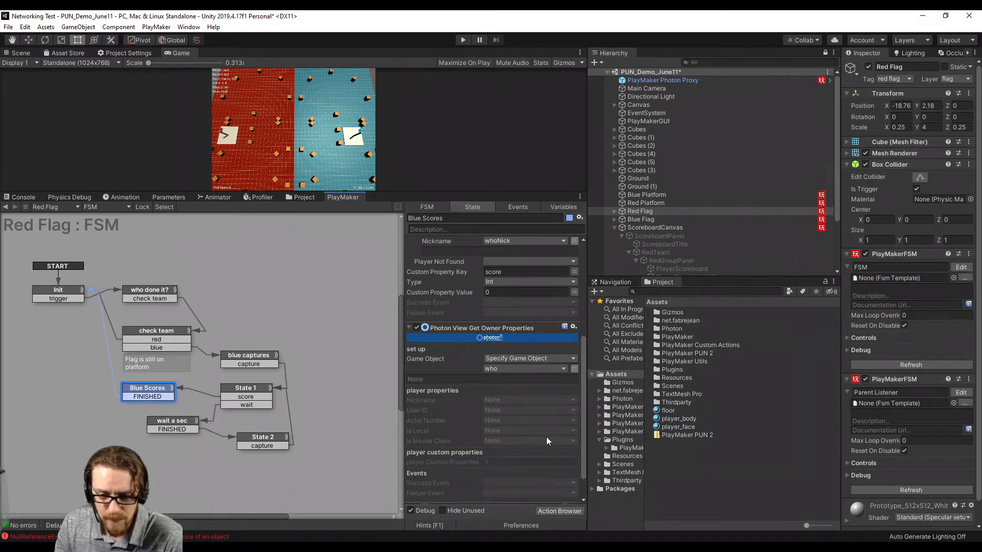
pyautogui.click(559, 443)
pyautogui.click(452, 454)
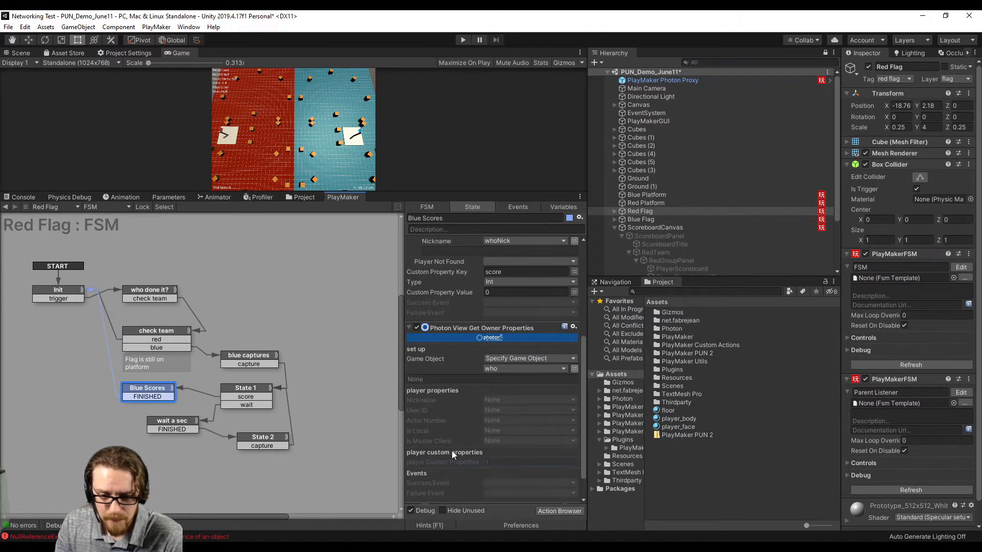
pyautogui.click(510, 455)
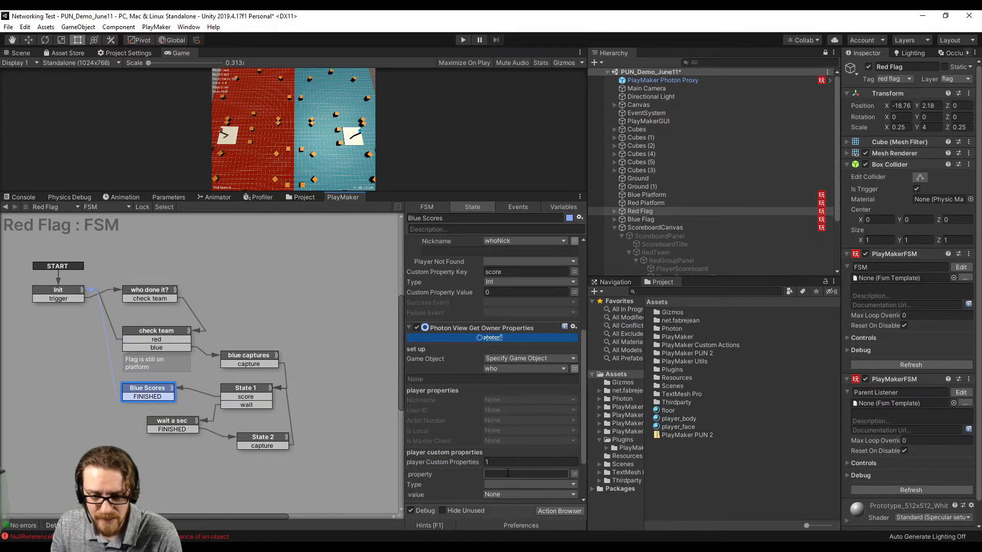
pyautogui.write('score')
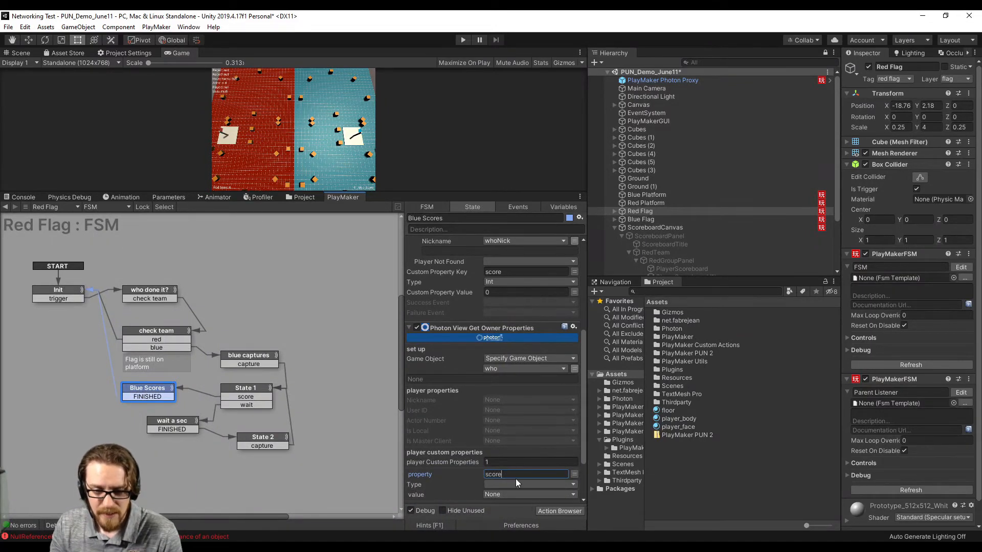
pyautogui.click(517, 483)
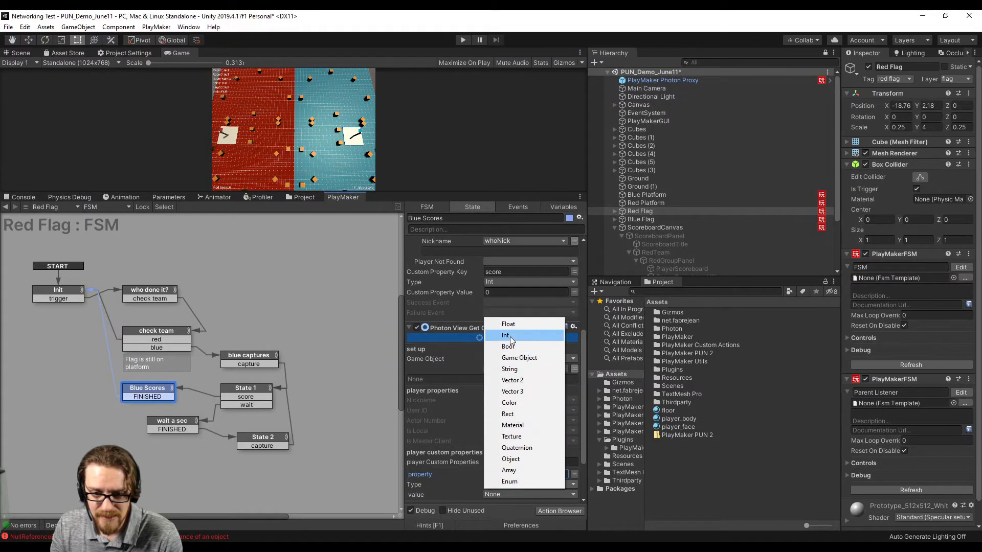
pyautogui.click(510, 337)
# Store the retrieved score property's value in a new variable named oldScore.
pyautogui.scroll(-2, 505, 485)
pyautogui.click(501, 464)
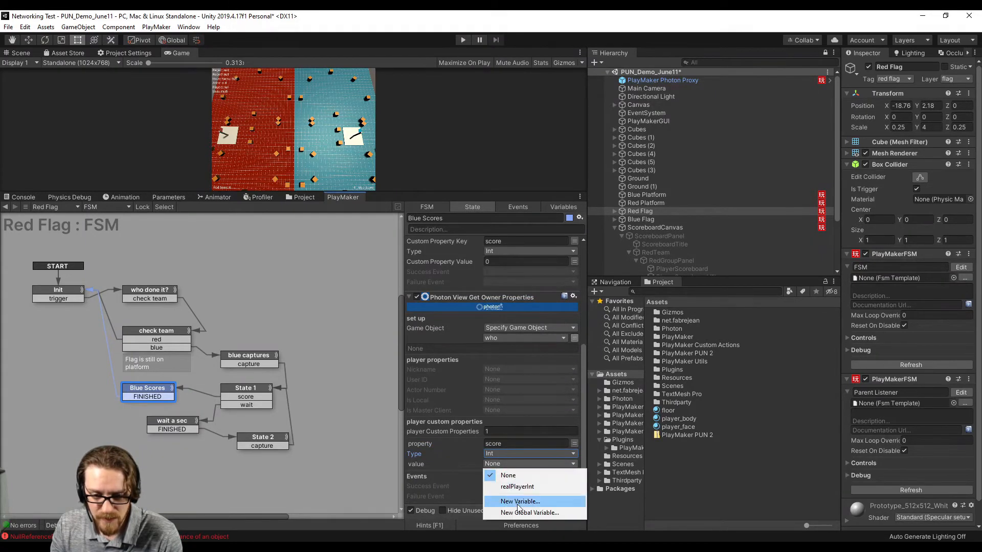
pyautogui.click(519, 502)
pyautogui.write('old')
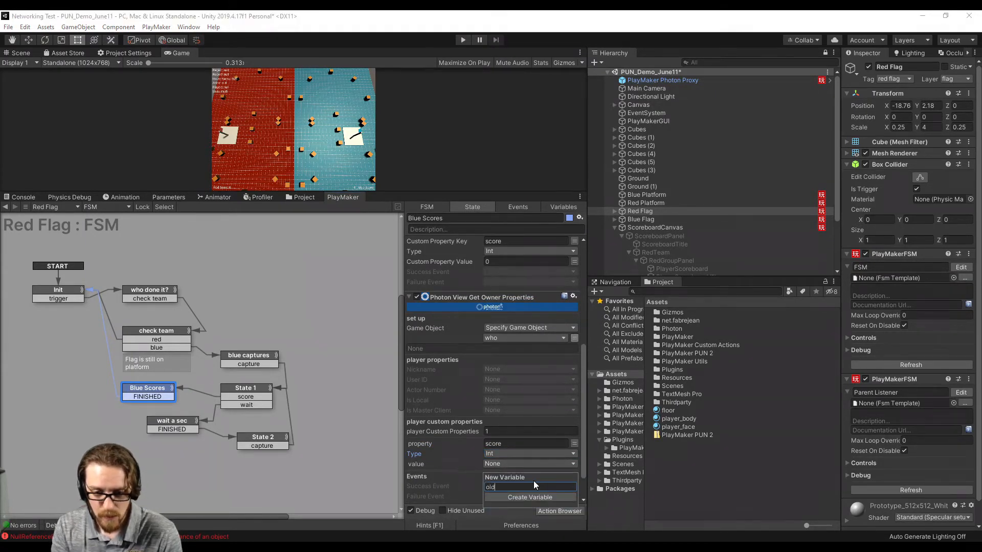
pyautogui.write('Score')
pyautogui.press('Return')
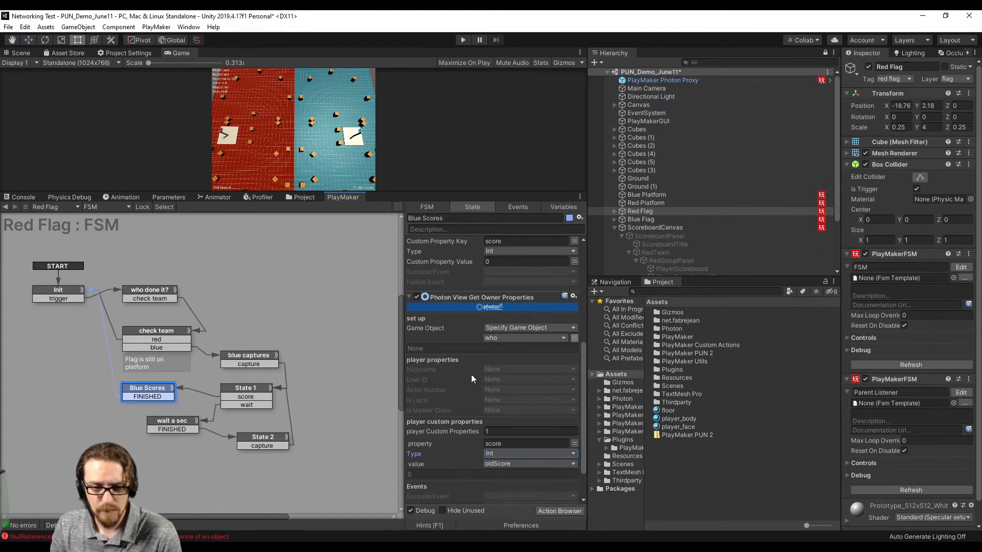
# Move Photon View Get Owner Properties above Pun Set Player Custom Property in Blue Scores, and maximize the PlayMaker view with Activate Game Object collapsed.
pyautogui.scroll(8, 471, 374)
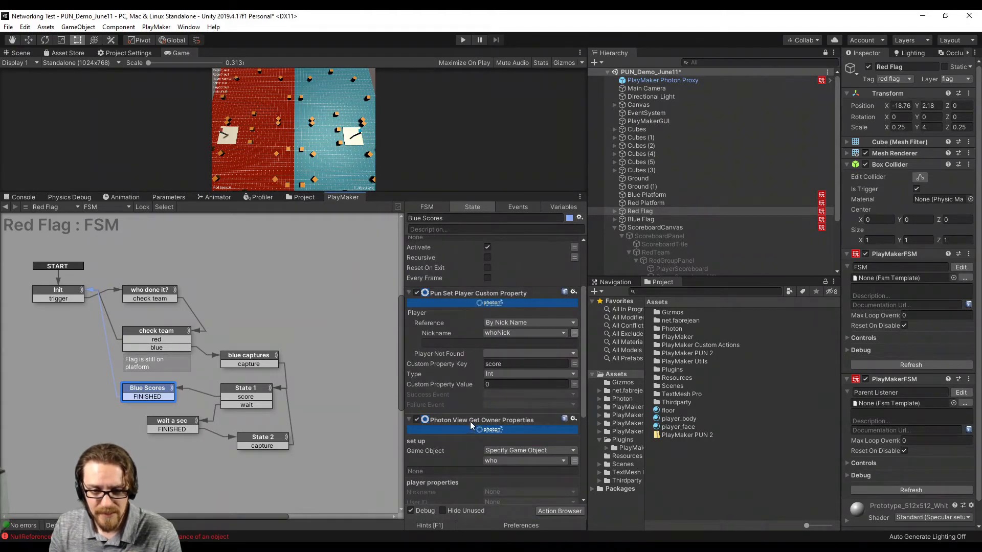
pyautogui.moveTo(470, 420); pyautogui.dragTo(463, 300)
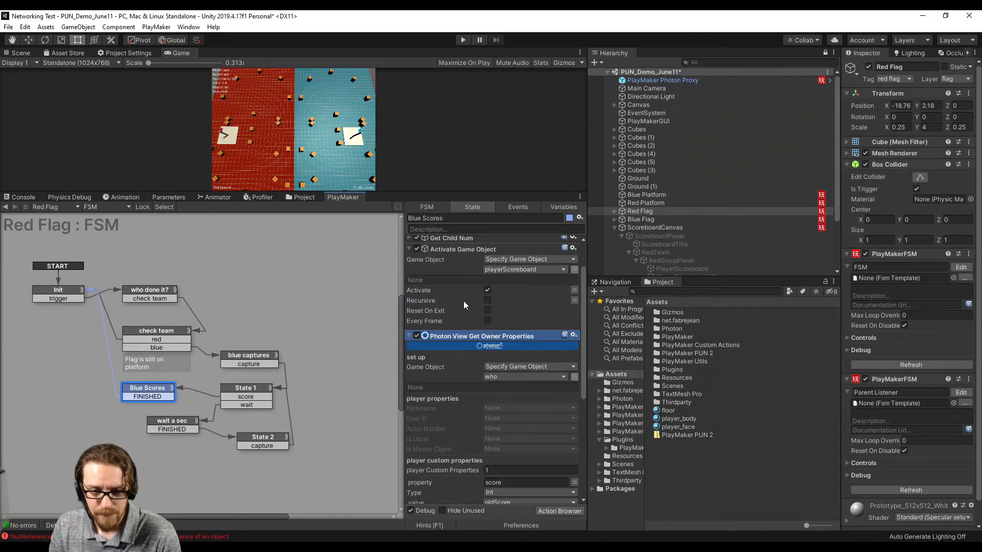
pyautogui.rightClick(346, 197)
pyautogui.click(398, 205)
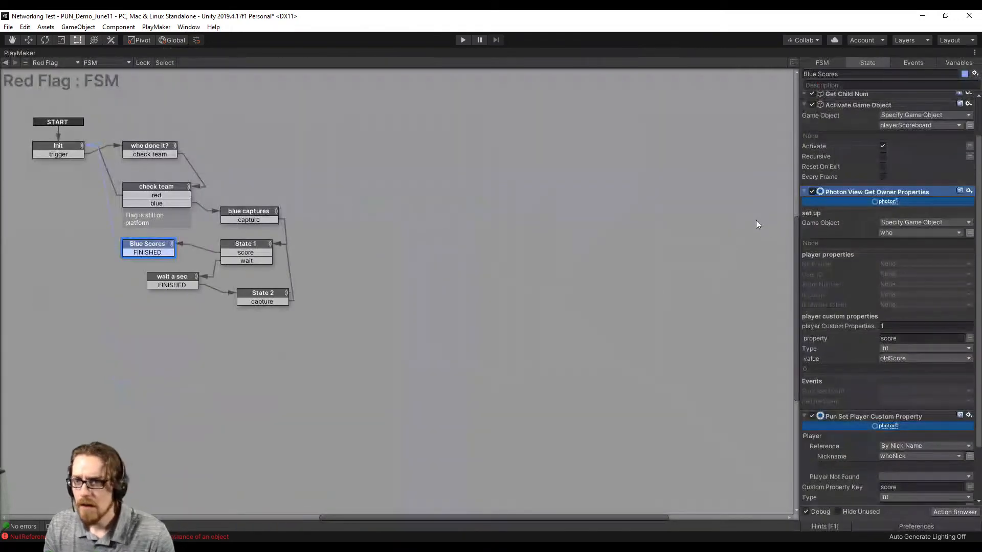
pyautogui.scroll(3, 894, 244)
pyautogui.click(804, 154)
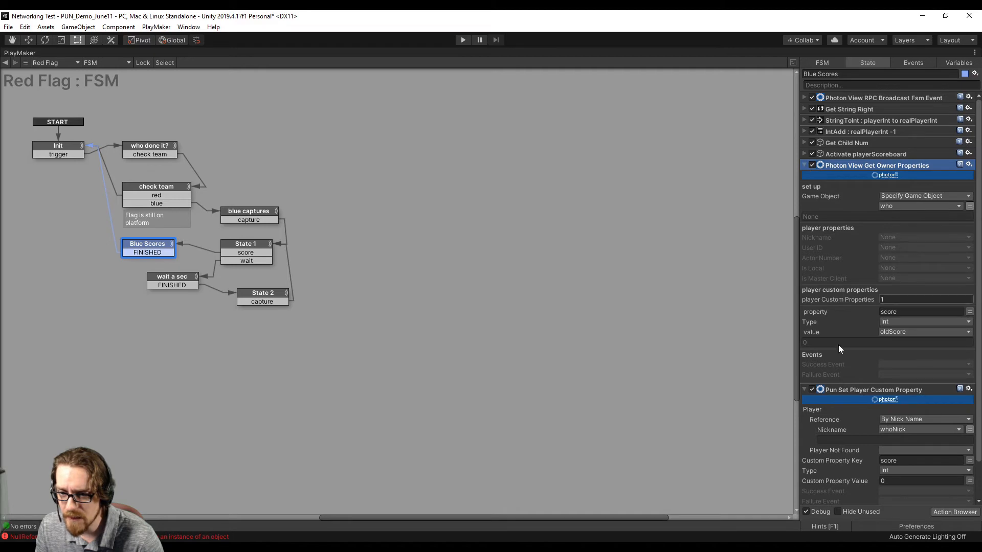
# Add an Int Add action before Pun Set Player Custom Property that adds 1 to the oldScore variable.
pyautogui.click(954, 512)
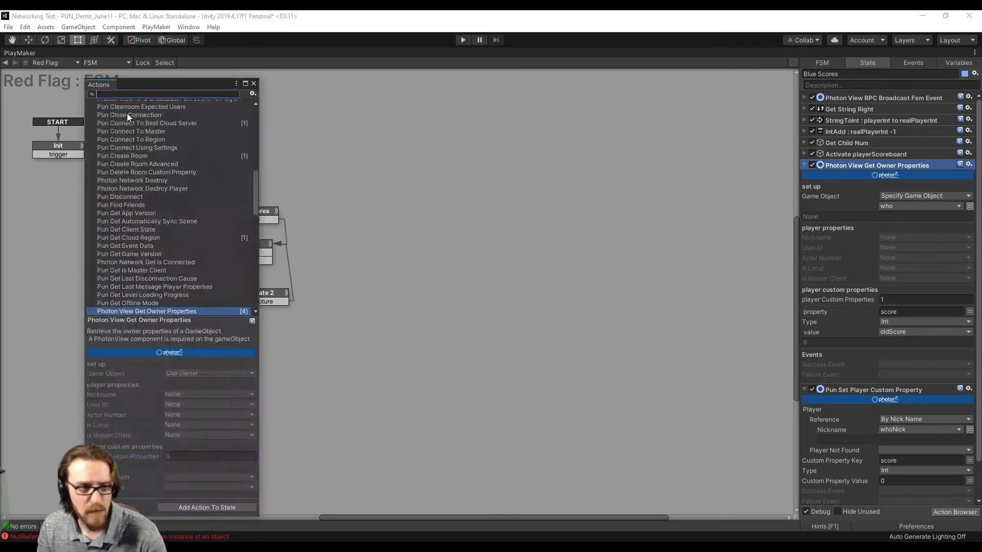
pyautogui.write('int add')
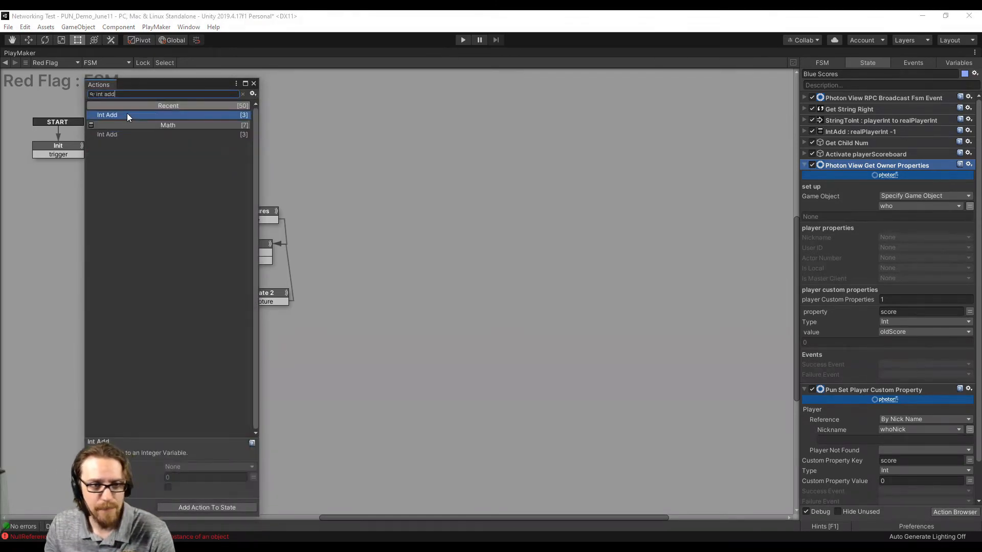
pyautogui.press('Return')
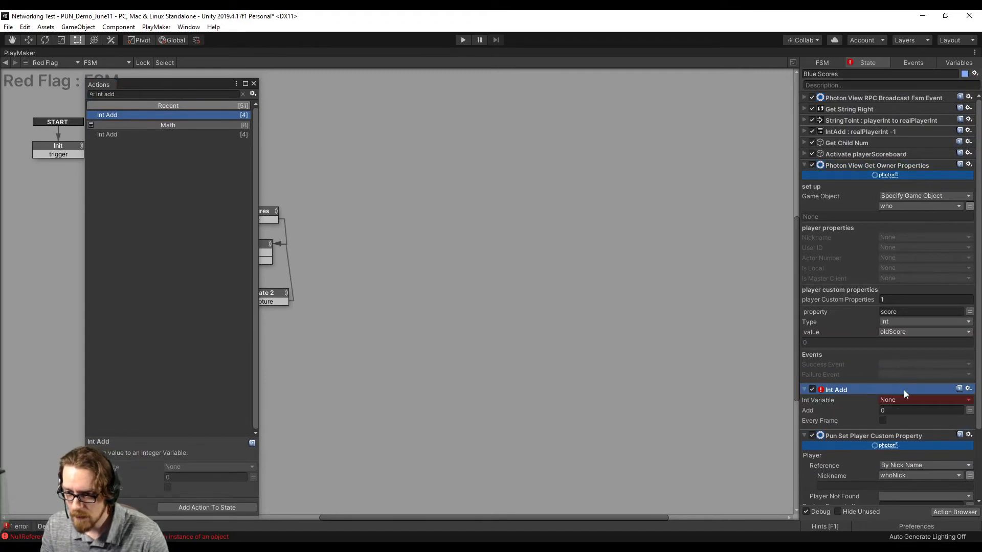
pyautogui.click(905, 400)
pyautogui.click(910, 422)
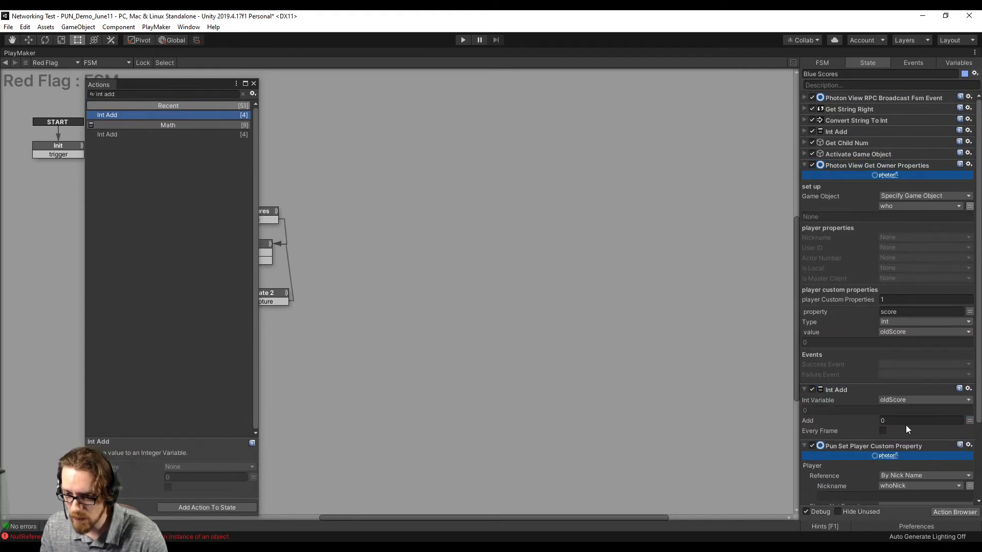
pyautogui.click(906, 422)
pyautogui.write('1')
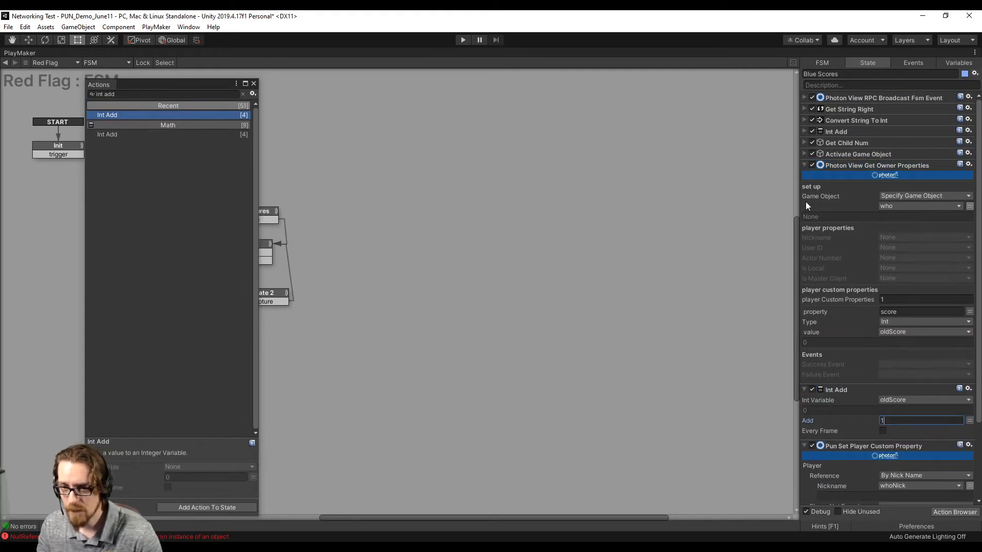
# Replace the Int Add action that uses oldScore with an Int Operator action placed before Pun Set Player Custom Property.
pyautogui.click(804, 165)
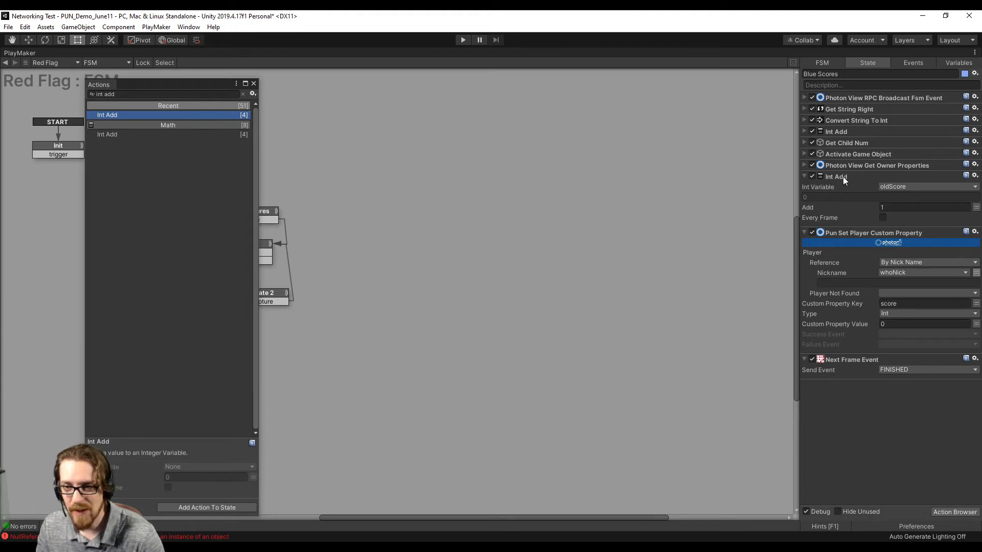
pyautogui.click(182, 94)
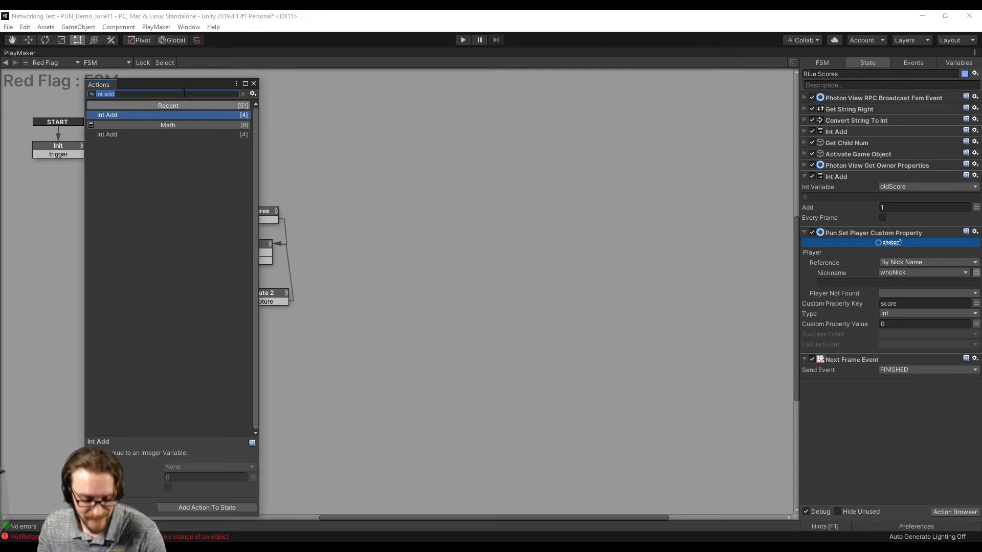
pyautogui.write('int oper')
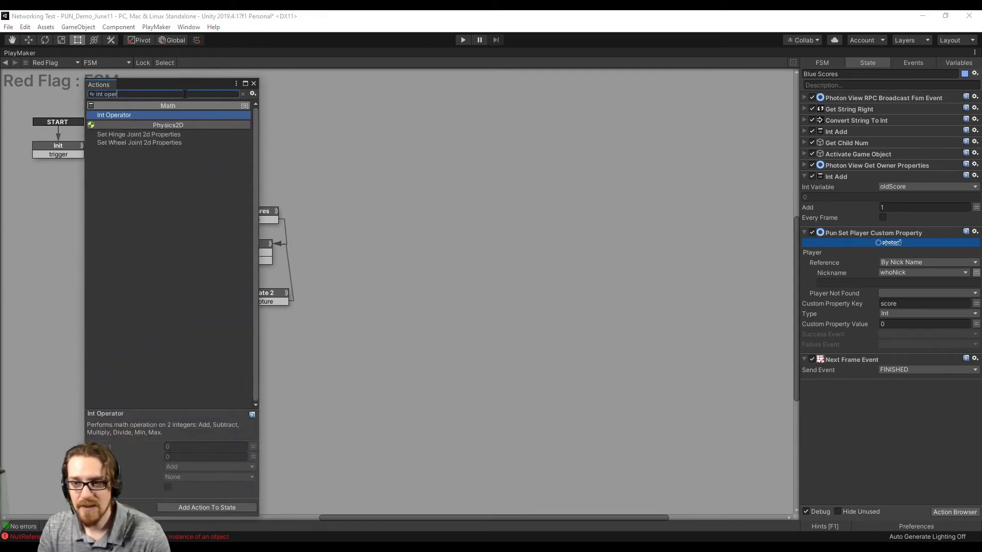
pyautogui.moveTo(136, 116); pyautogui.dragTo(889, 234)
pyautogui.click(843, 178)
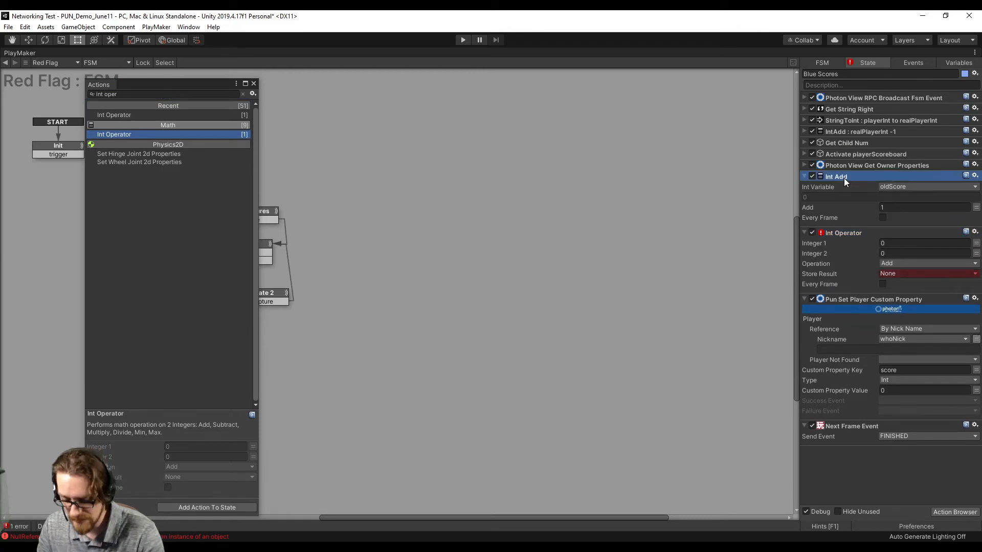
pyautogui.press('Delete')
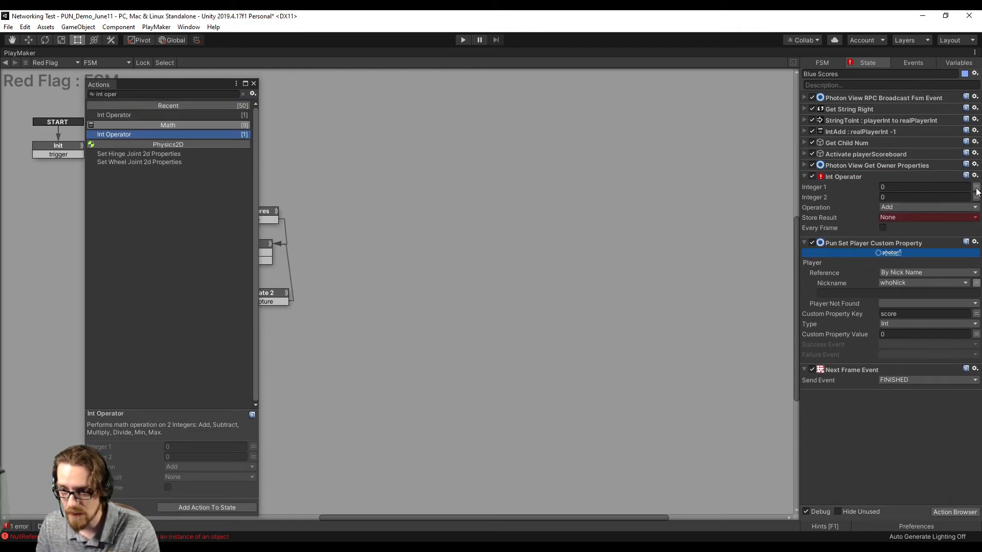
# Set Int Operator to add 1 to the oldScore variable and store the result in a new variable named newScore.
pyautogui.click(976, 186)
pyautogui.click(941, 188)
pyautogui.click(938, 211)
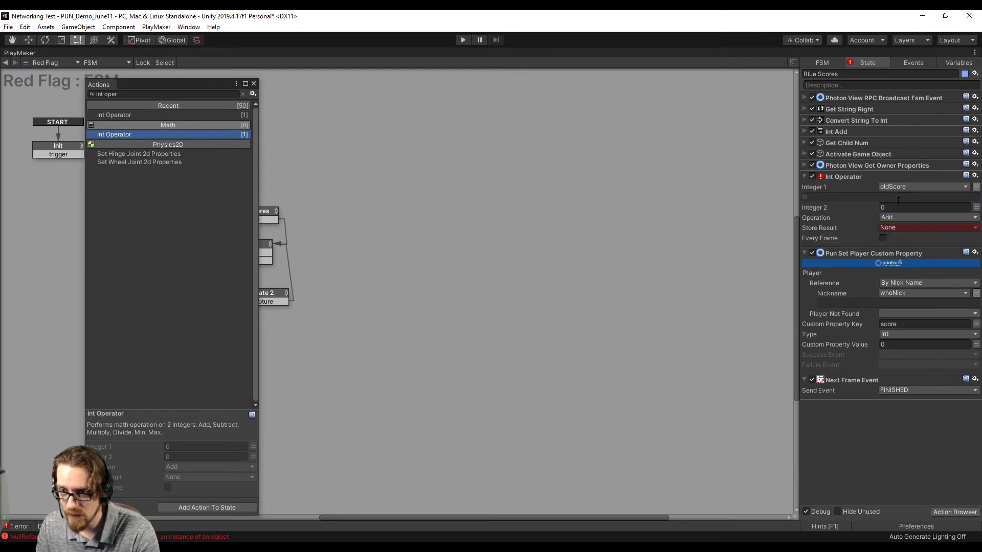
pyautogui.click(898, 207)
pyautogui.click(905, 227)
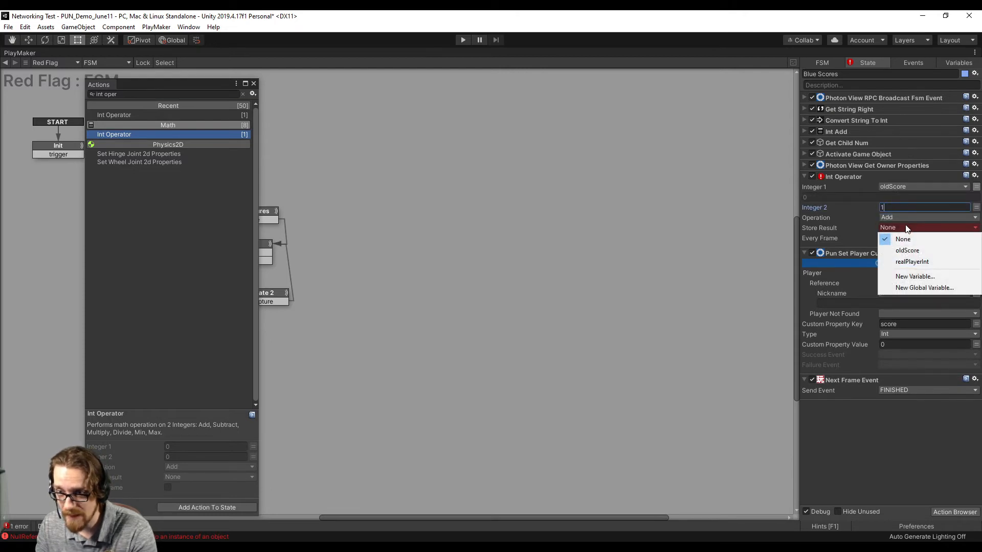
pyautogui.click(932, 274)
pyautogui.write('newS')
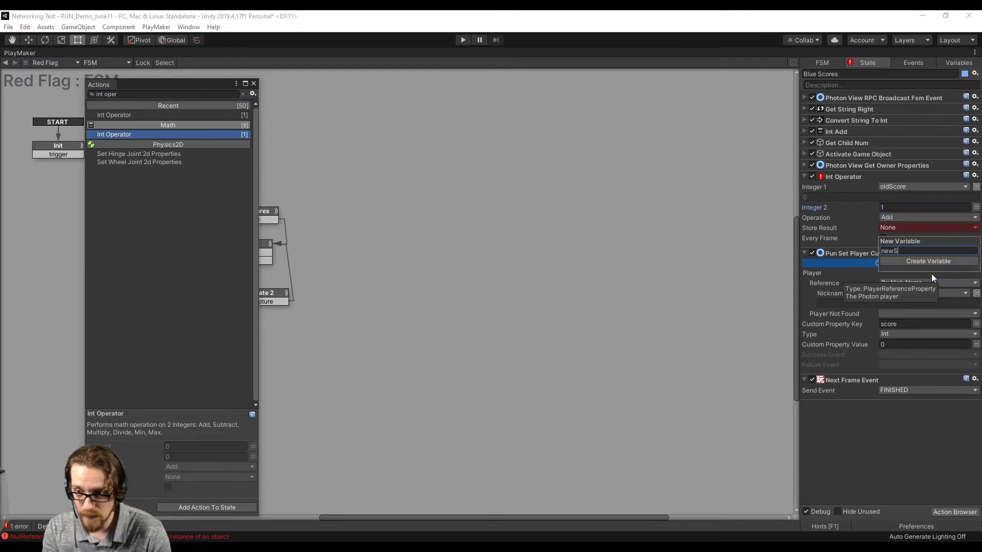
pyautogui.write('core')
pyautogui.press('Return')
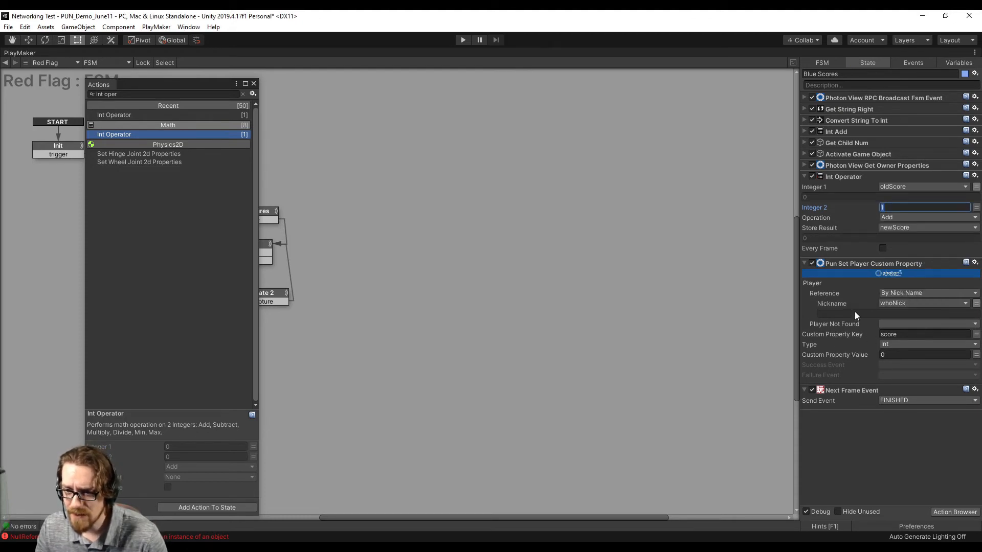
# Use the newScore variable as the Custom Property Value in Pun Set Player Custom Property, and close the action list.
pyautogui.click(976, 355)
pyautogui.click(939, 354)
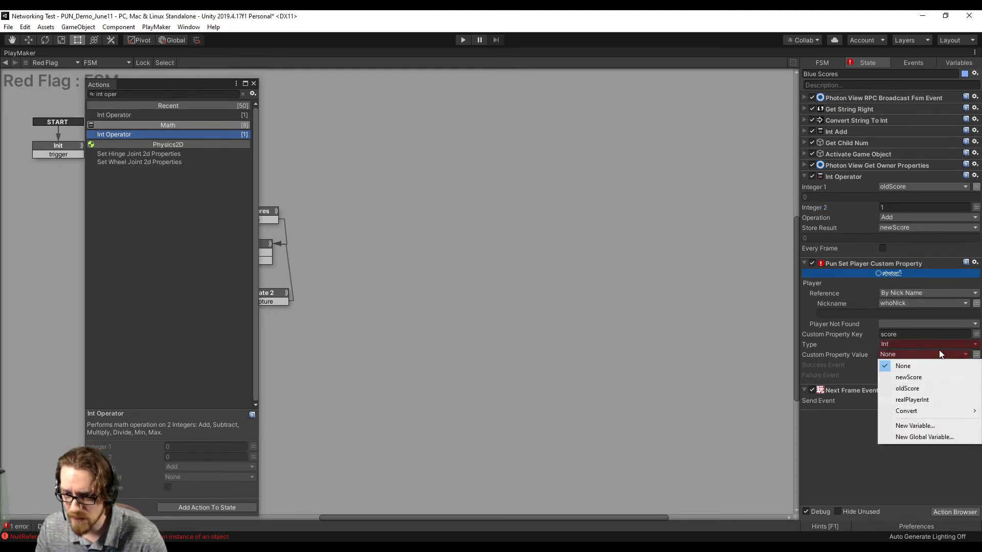
pyautogui.click(939, 378)
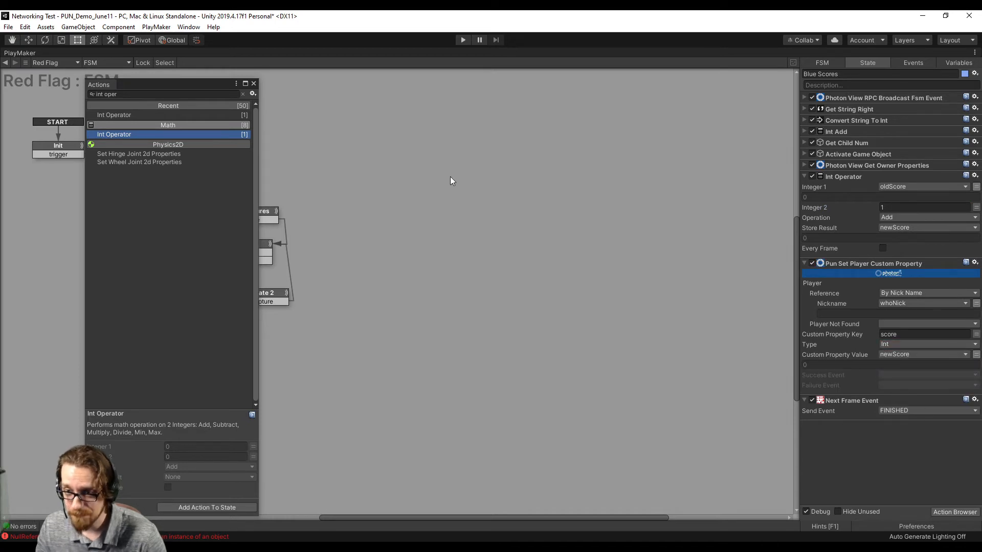
pyautogui.click(253, 83)
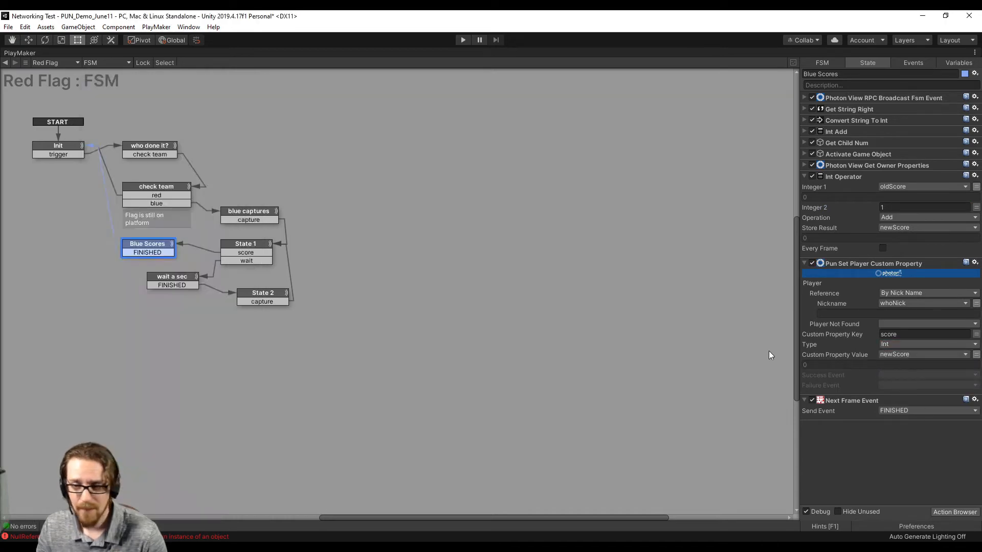
# Collapse Int Operator, add a Build String action between Pun Set Player Custom Property and Next Frame Event, and close the action list.
pyautogui.click(805, 177)
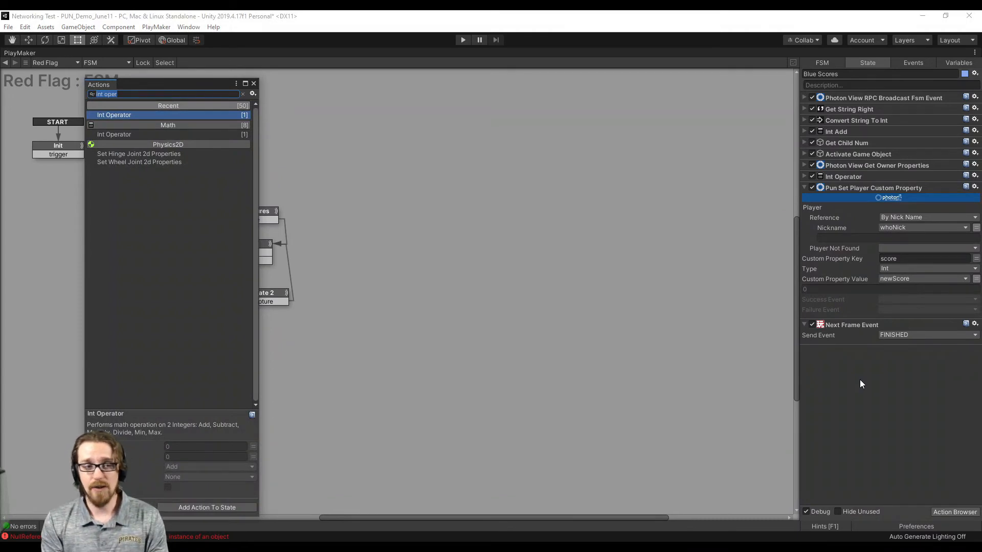
pyautogui.write('build st')
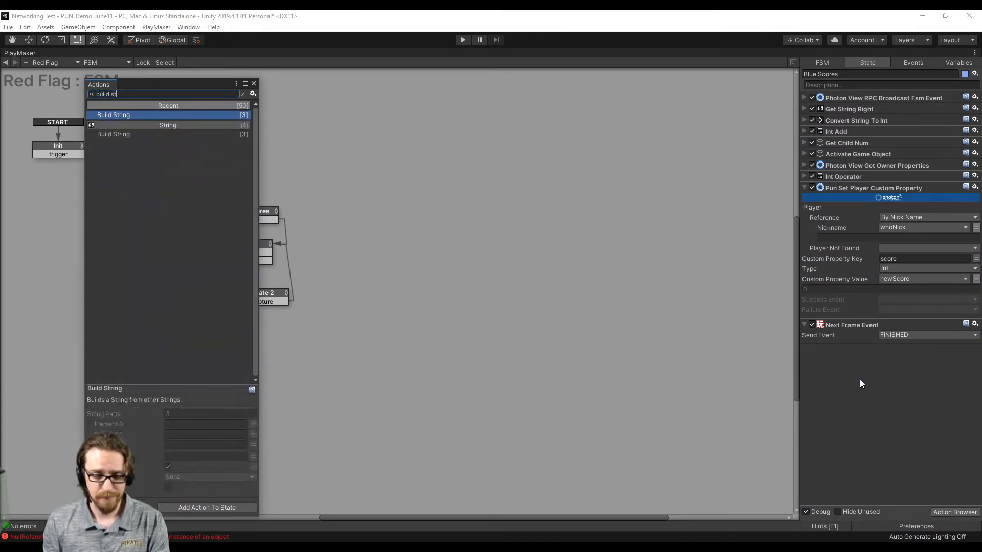
pyautogui.moveTo(176, 113); pyautogui.dragTo(868, 330)
pyautogui.press('Escape')
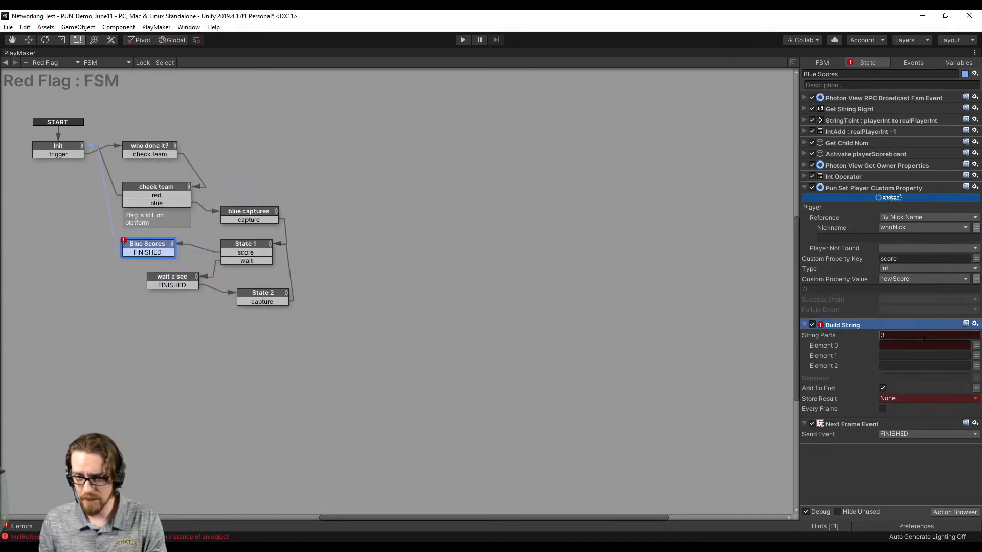
# Fill Build String's three parts with the whoNick variable, a row of dots and newScore converted to text, and turn off Add To End.
pyautogui.click(977, 345)
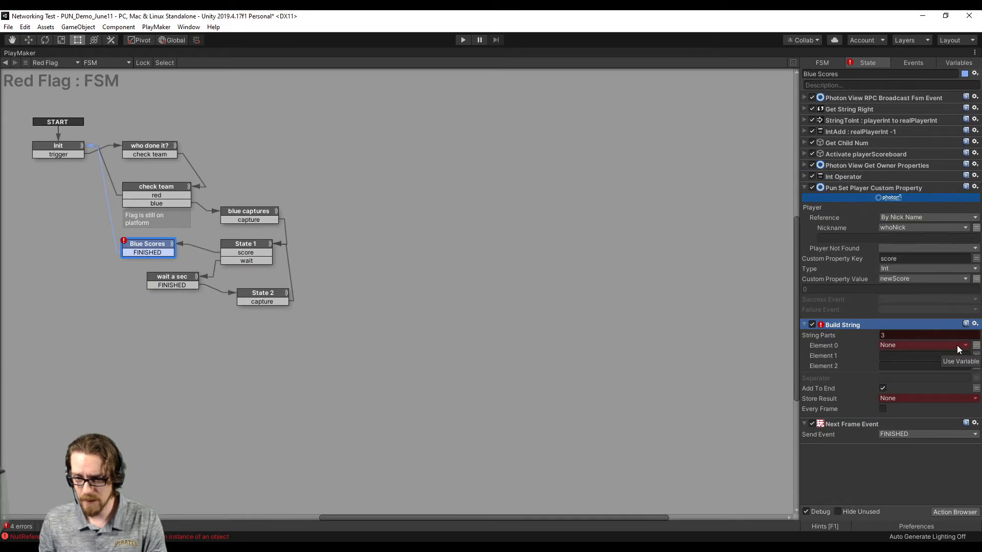
pyautogui.click(956, 345)
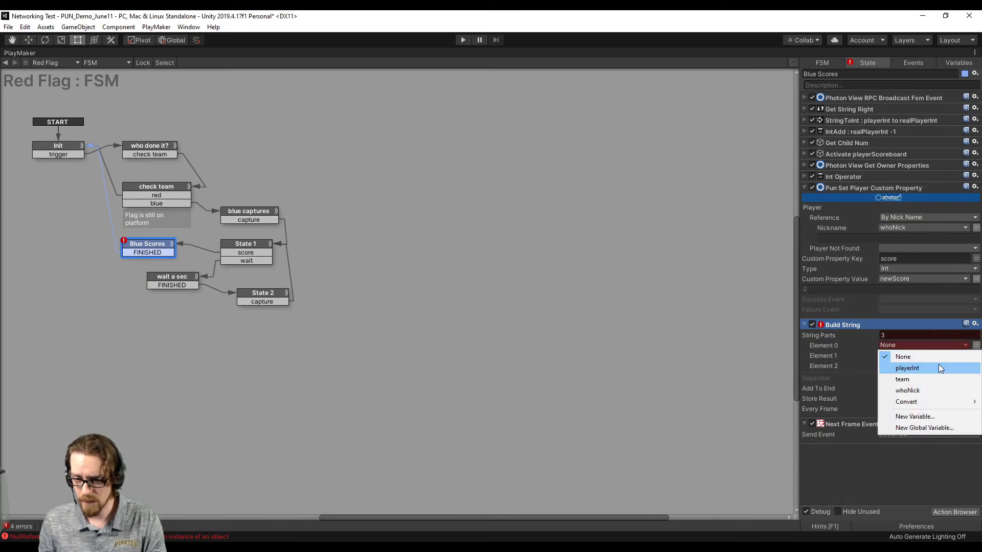
pyautogui.click(928, 389)
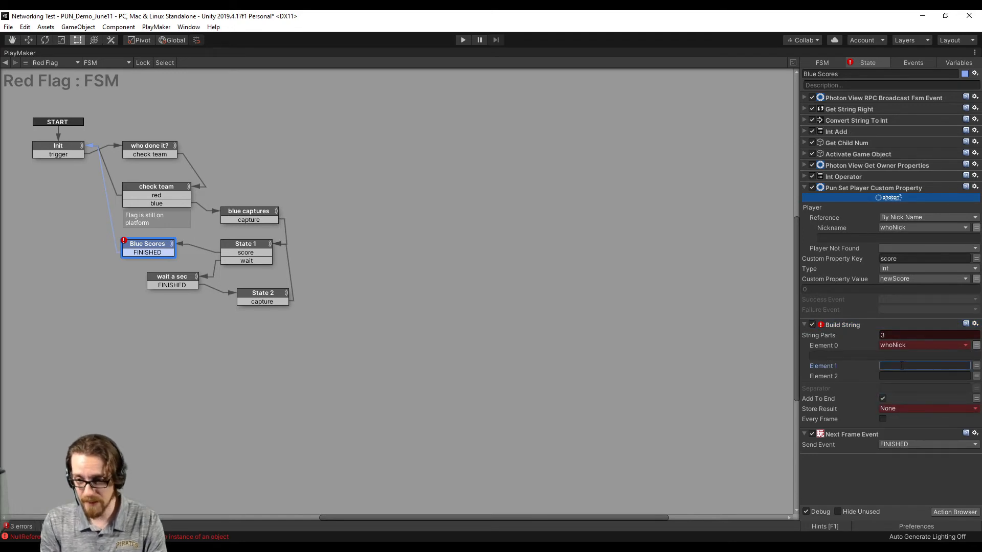
pyautogui.write('.....')
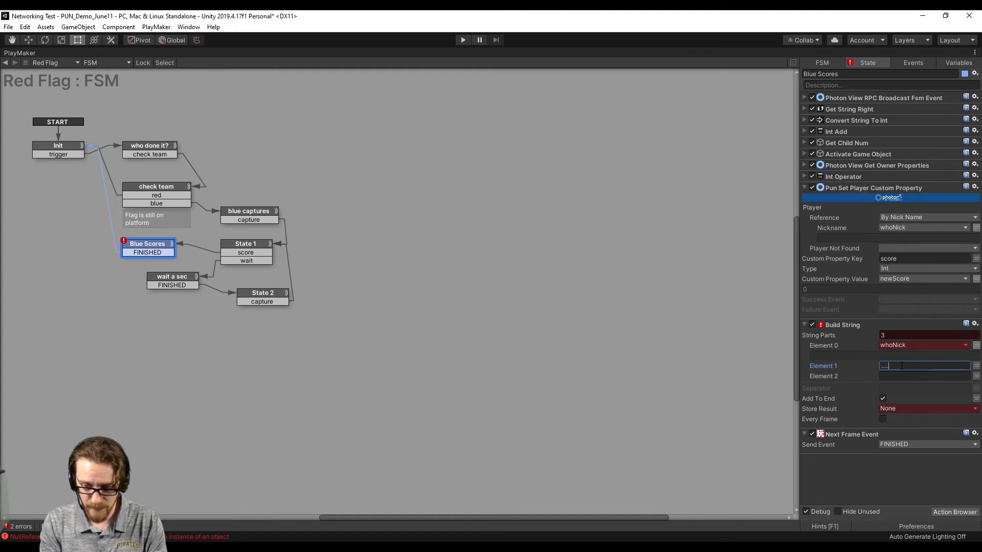
pyautogui.write('.....')
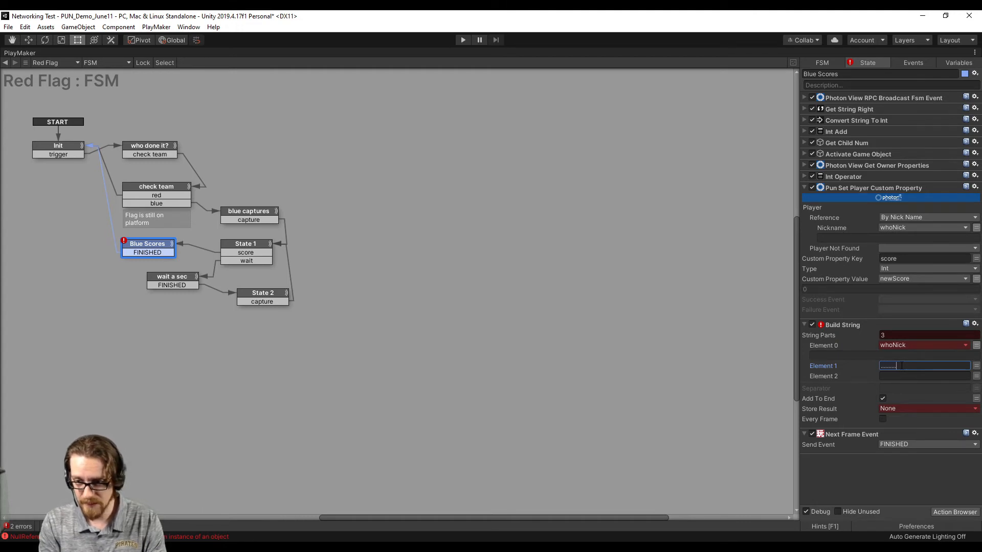
pyautogui.click(976, 376)
pyautogui.click(957, 379)
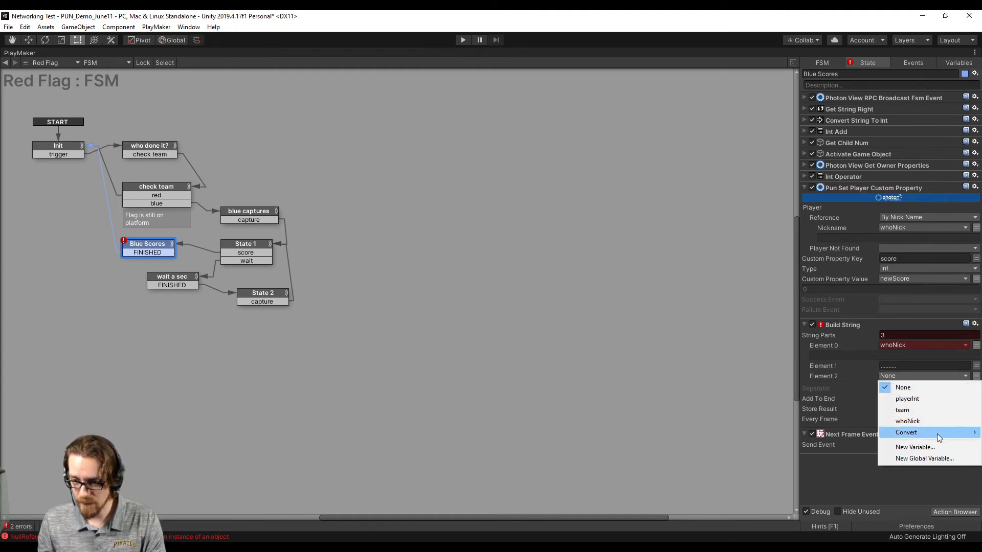
pyautogui.moveTo(937, 433)
pyautogui.click(855, 444)
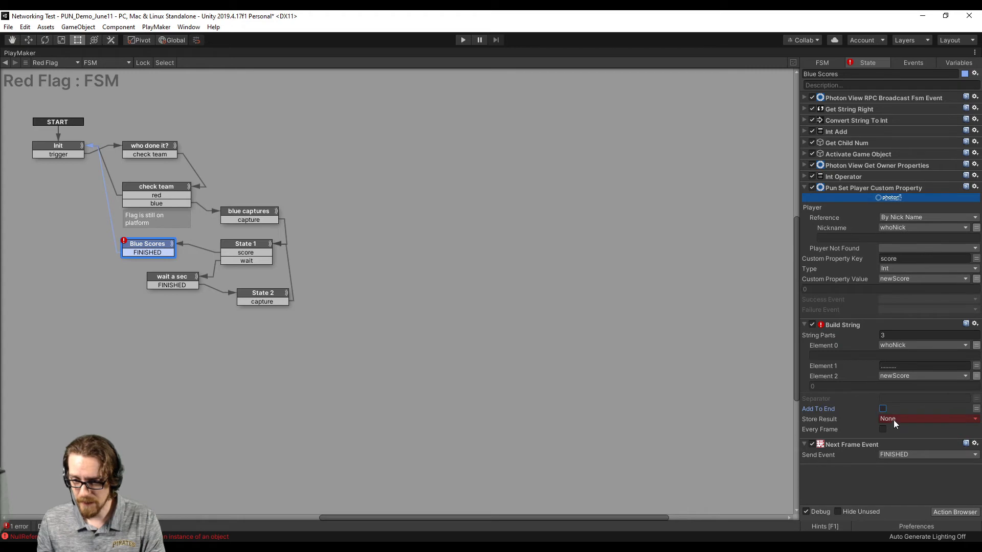
# Store the Build String result in a new variable named playerNameAndScore.
pyautogui.click(894, 419)
pyautogui.click(920, 481)
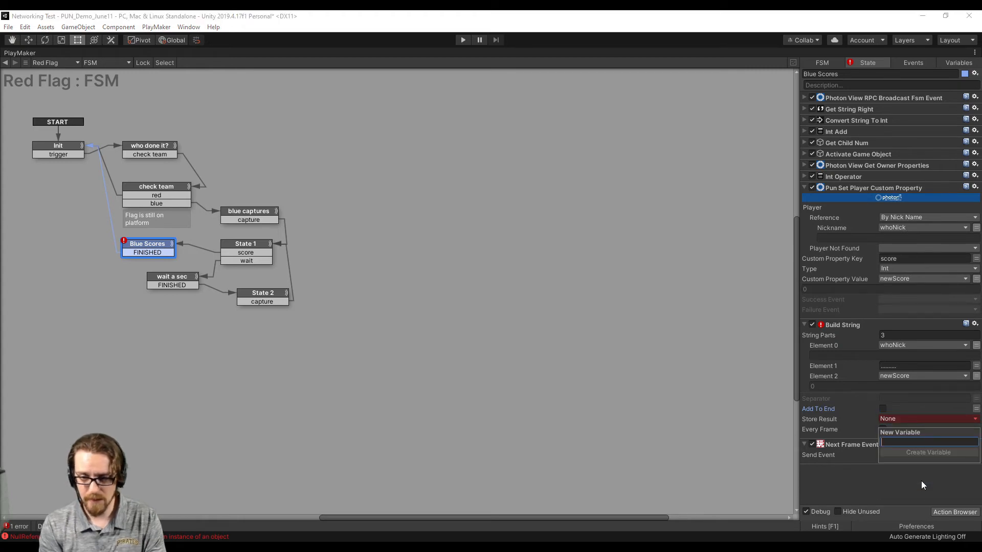
pyautogui.write('playerName')
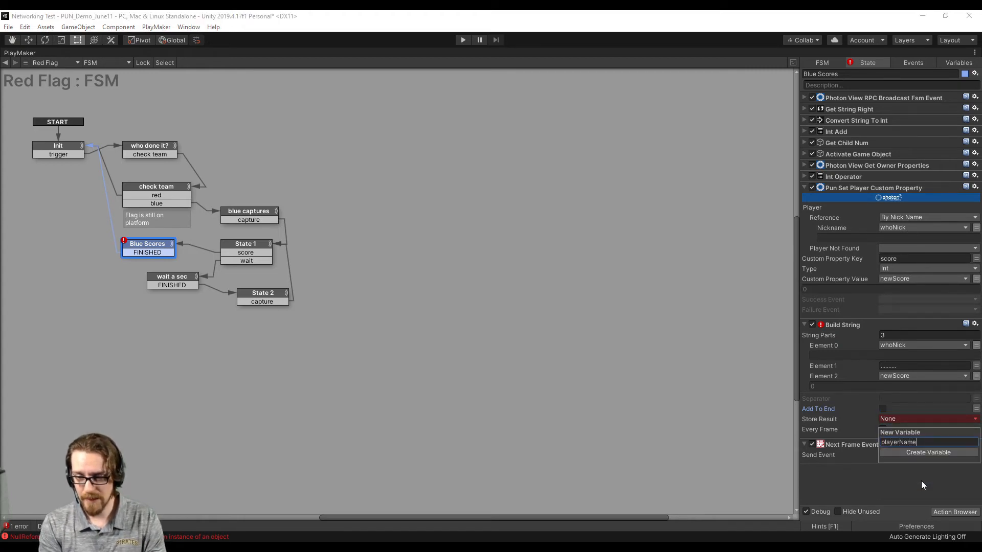
pyautogui.write('AndScore')
pyautogui.press('Return')
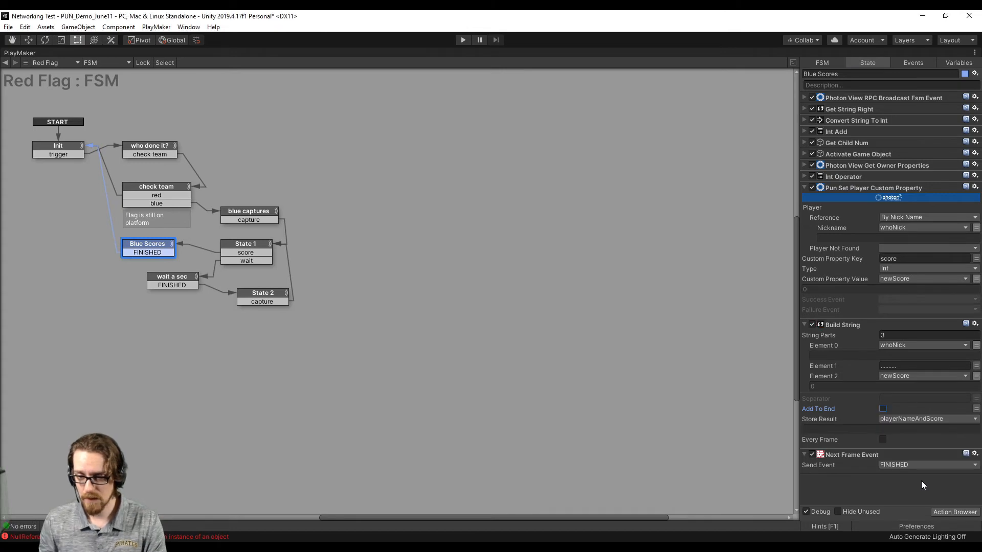
# Add a Set Textmesh Pro UGUI Text action between Build String and Next Frame Event, and close the action list.
pyautogui.press('`')
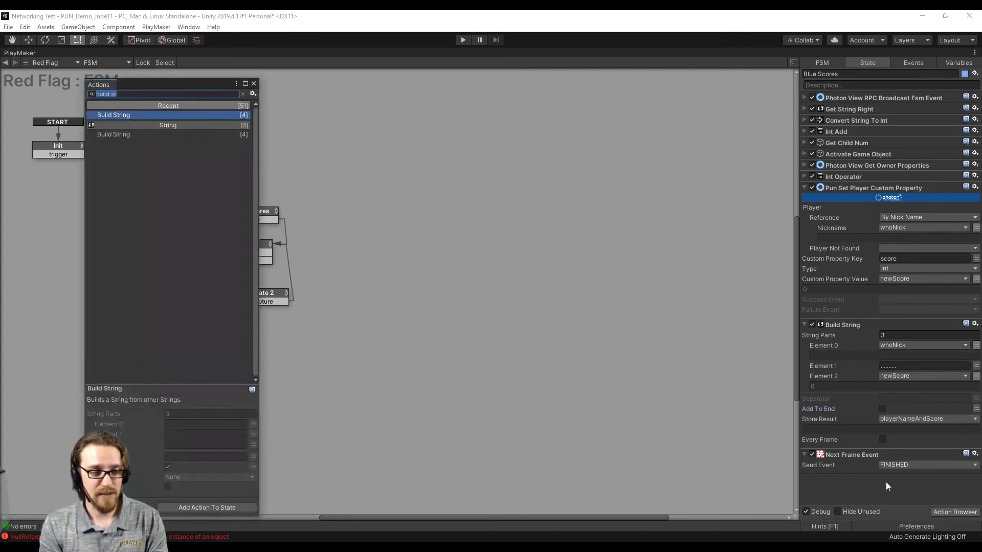
pyautogui.write('set text')
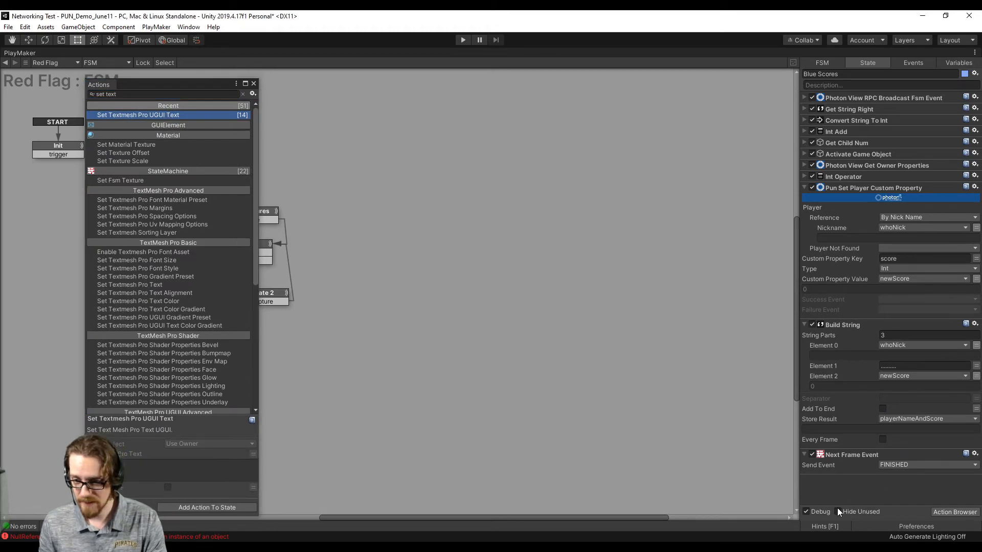
pyautogui.press('Return')
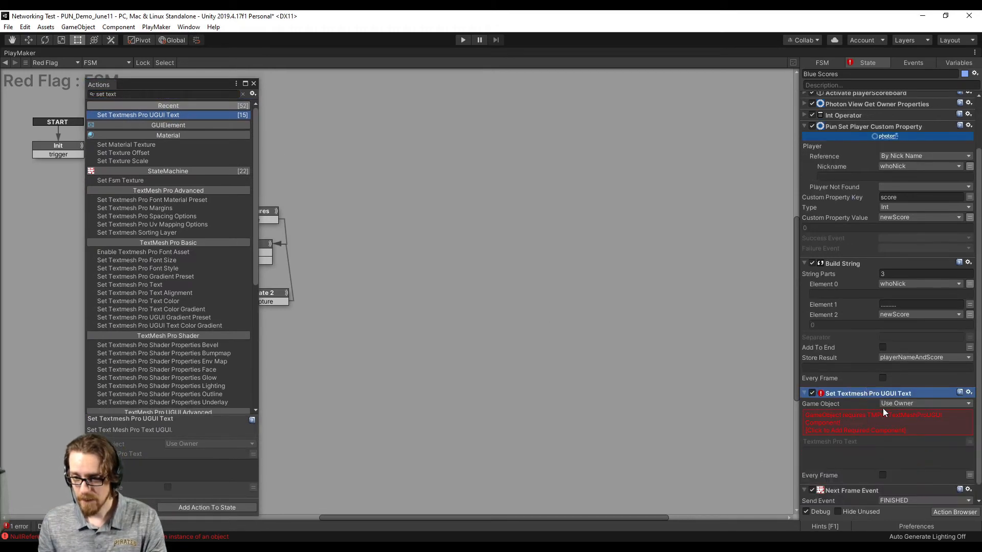
pyautogui.scroll(2, 880, 382)
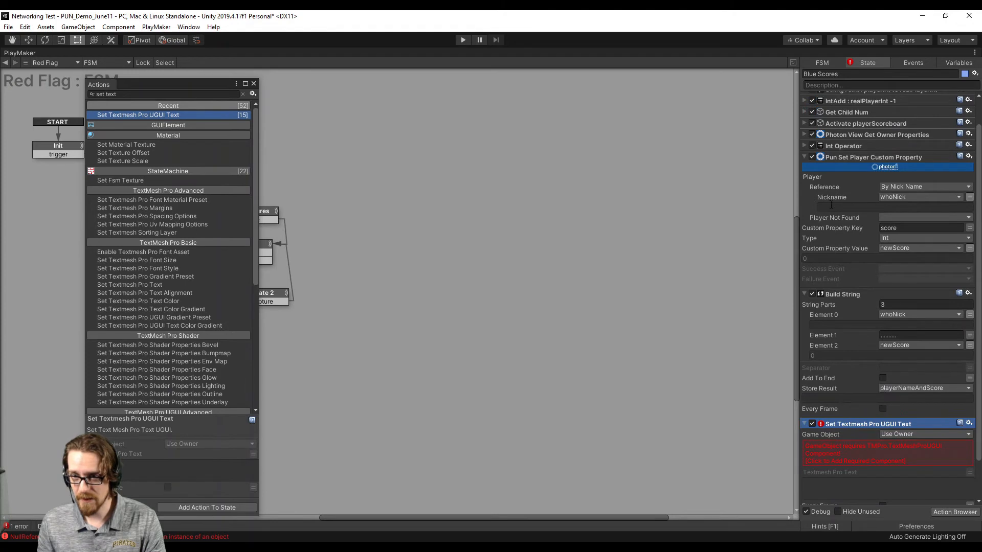
pyautogui.click(803, 124)
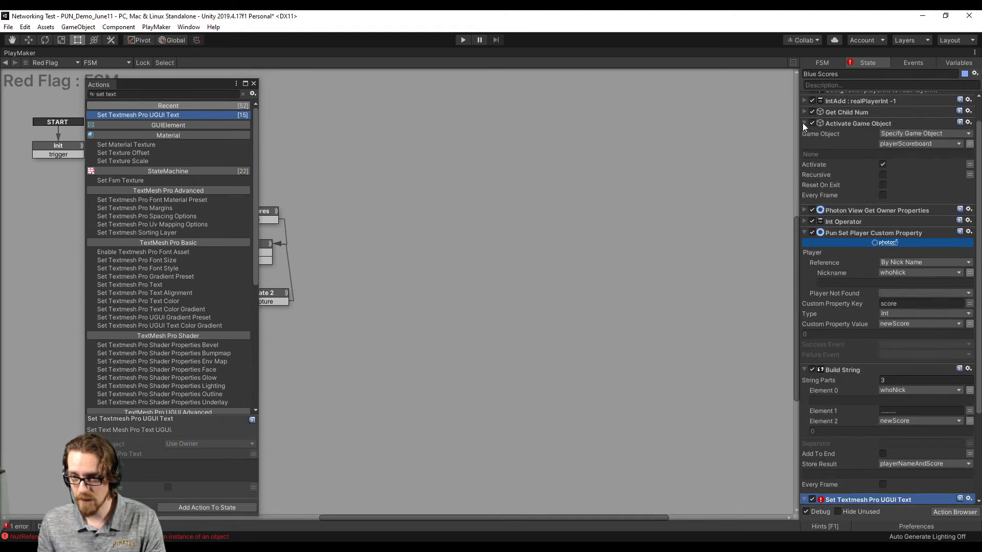
pyautogui.click(803, 124)
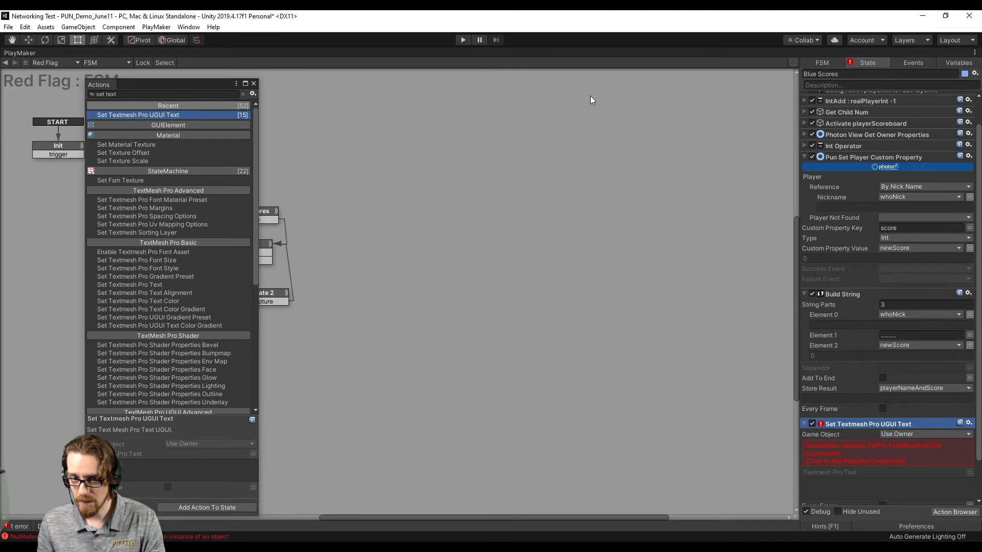
pyautogui.click(254, 83)
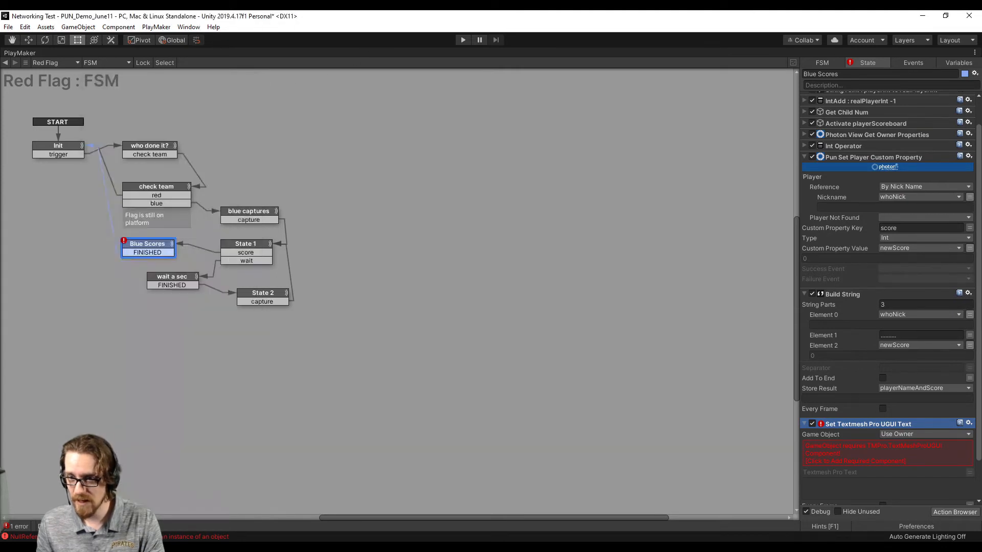
# Check where Get Child Num stores its result, and target Set Textmesh Pro UGUI Text at the playerScoreboard variable as a specified game object.
pyautogui.click(804, 112)
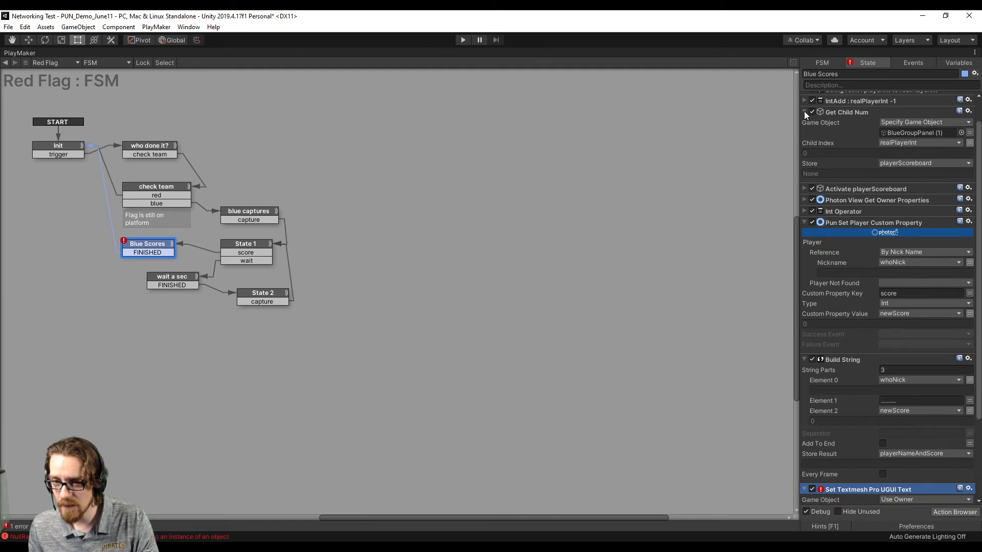
pyautogui.click(803, 112)
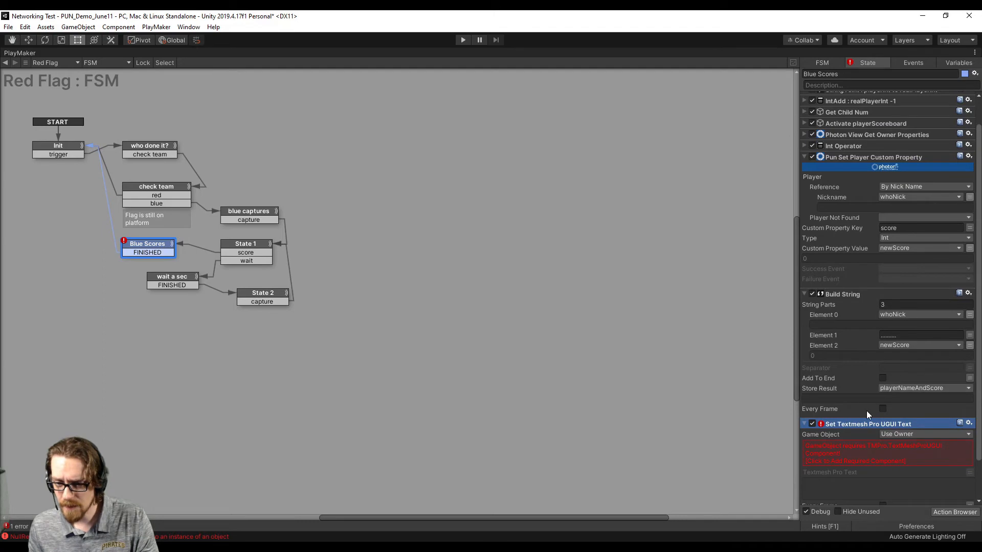
pyautogui.scroll(-3, 910, 434)
pyautogui.click(896, 389)
pyautogui.click(905, 413)
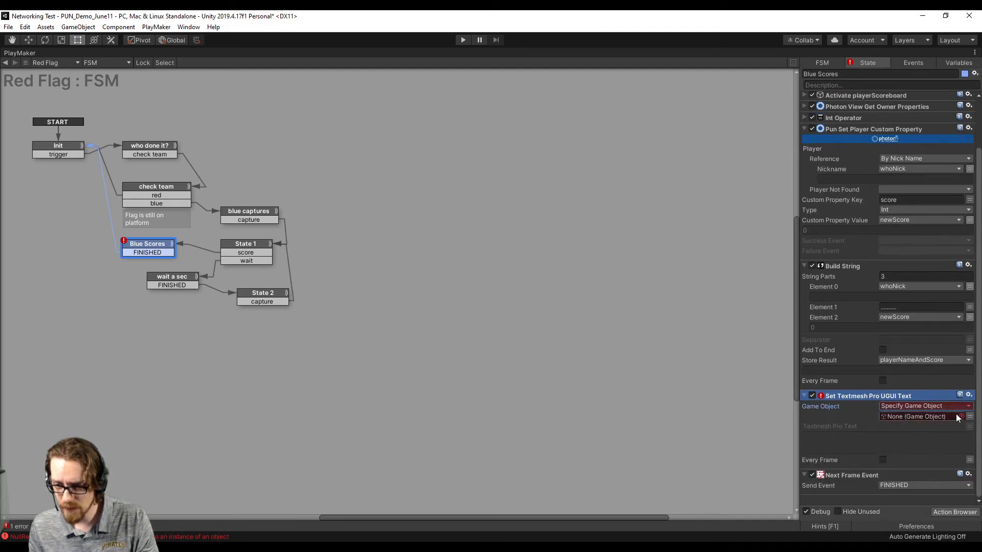
pyautogui.click(938, 419)
pyautogui.click(911, 432)
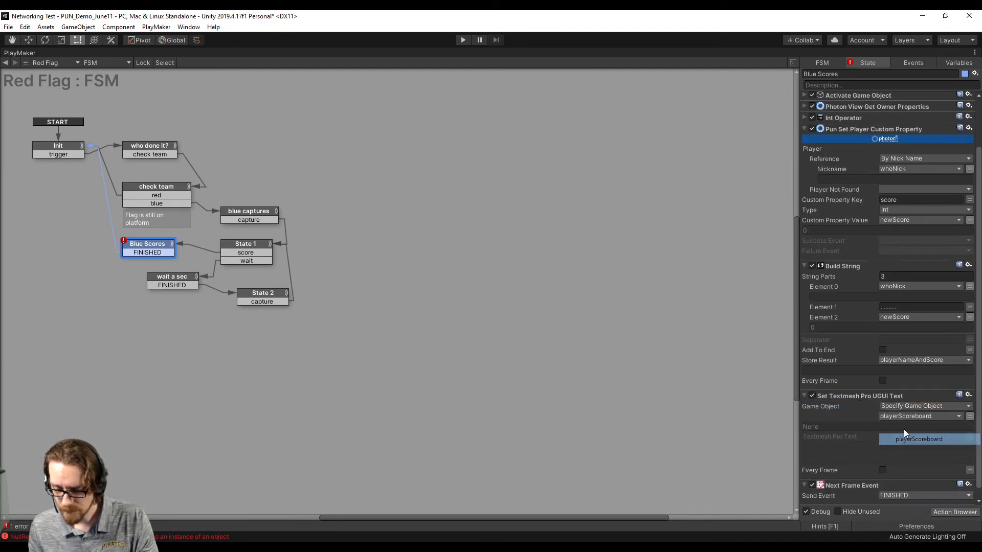
# Use the playerNameAndScore variable as the Textmesh Pro Text in Set Textmesh Pro UGUI Text.
pyautogui.scroll(-1, 871, 406)
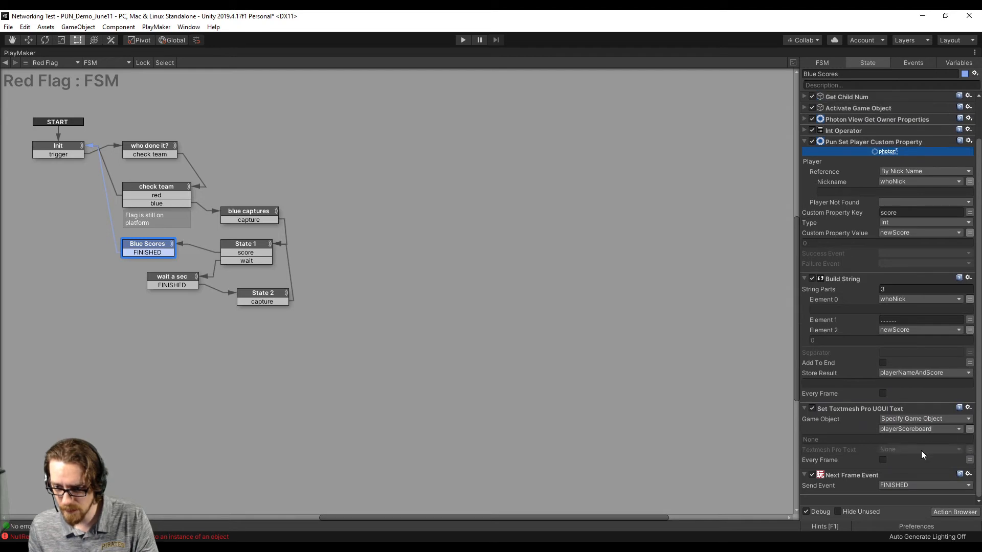
pyautogui.click(921, 450)
pyautogui.click(924, 388)
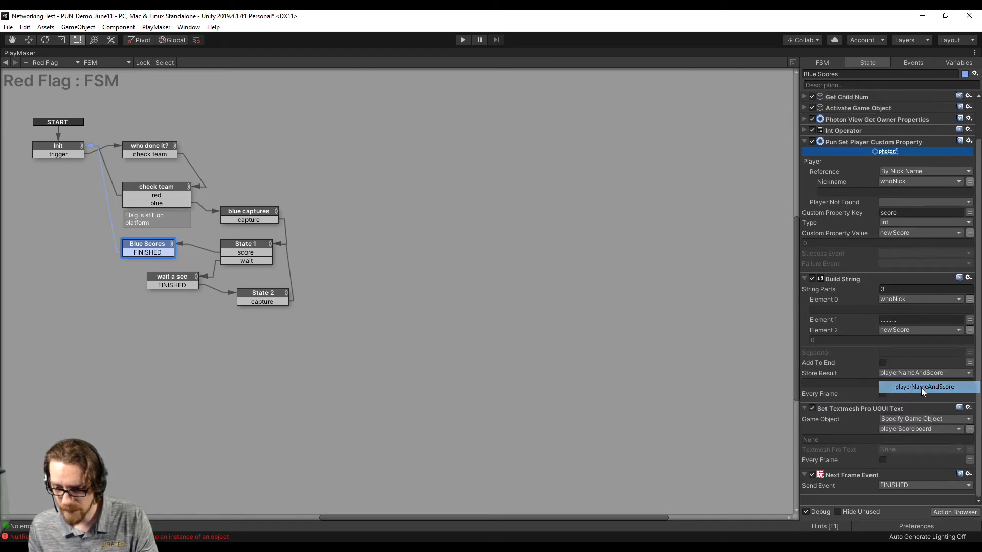
pyautogui.scroll(-1, 858, 390)
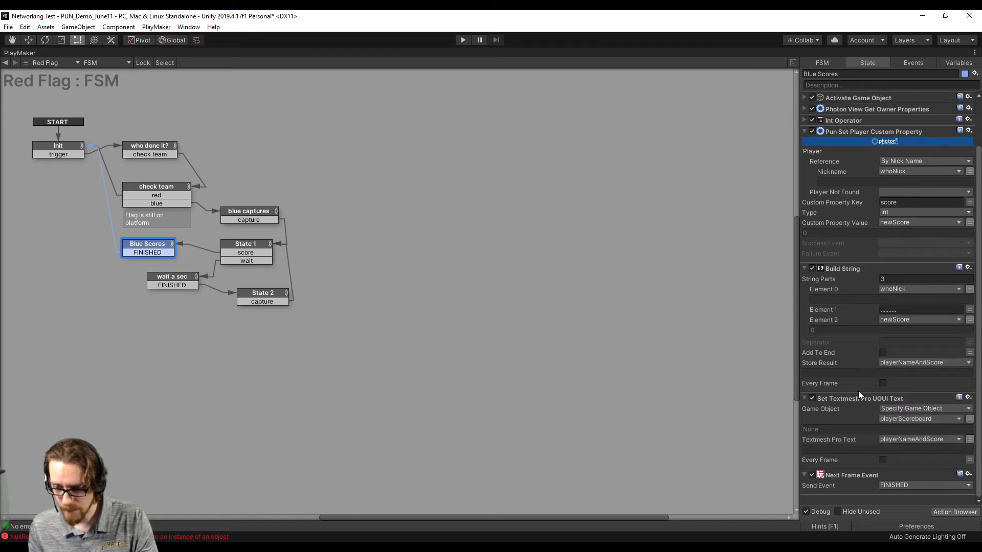
# Restore the maximized PlayMaker editor to the normal layout and shrink the Game view to give the state's actions more room.
pyautogui.rightClick(20, 53)
pyautogui.click(30, 60)
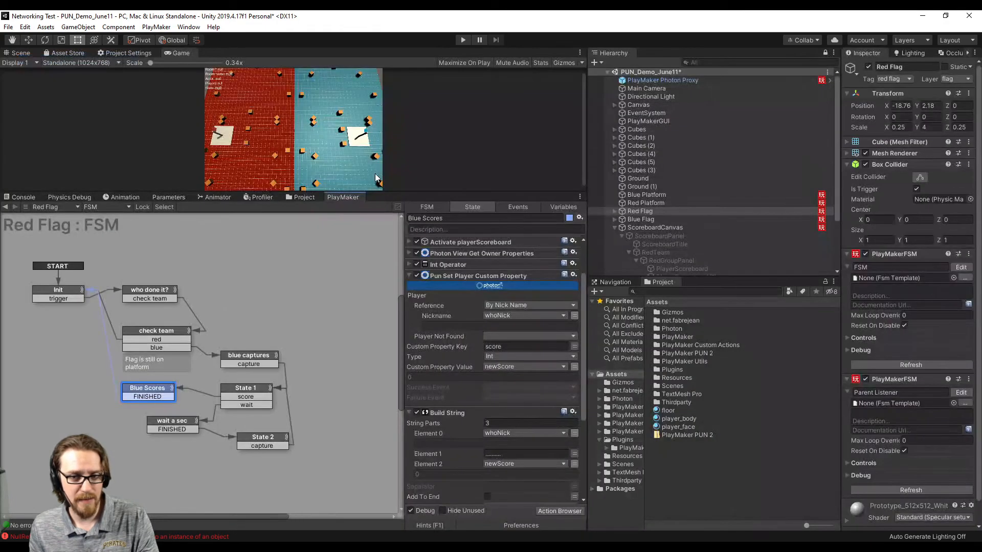
pyautogui.moveTo(432, 193); pyautogui.dragTo(432, 301)
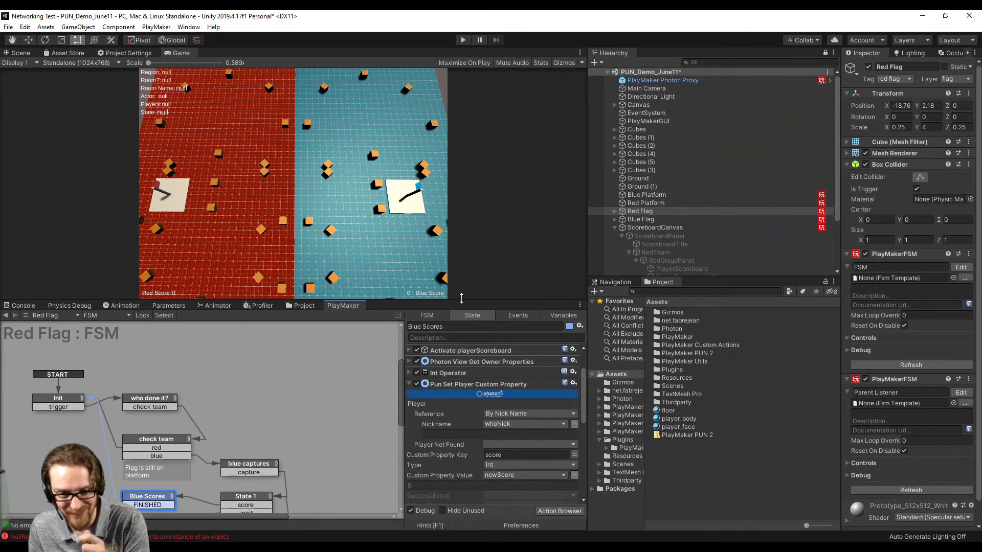
pyautogui.moveTo(460, 300); pyautogui.dragTo(447, 148)
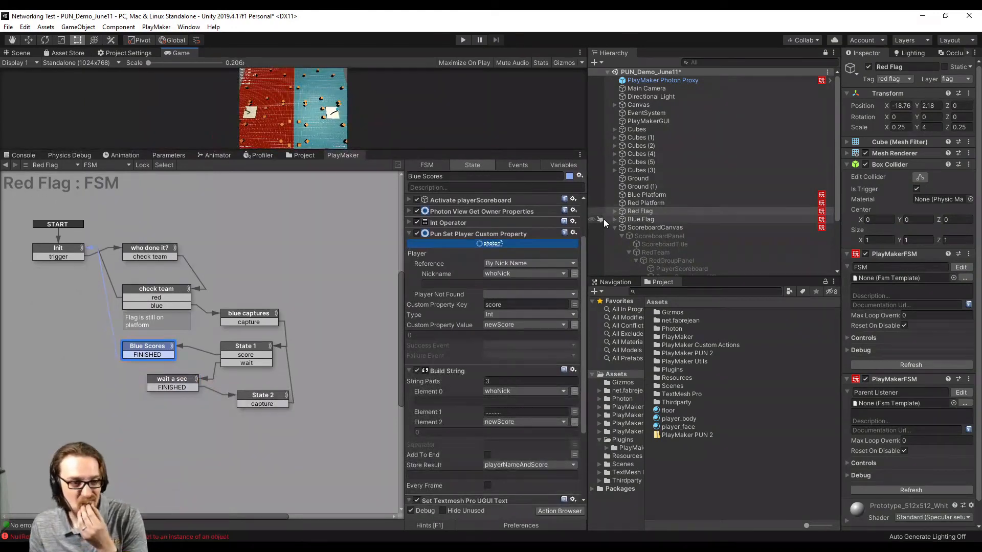
pyautogui.scroll(3, 508, 234)
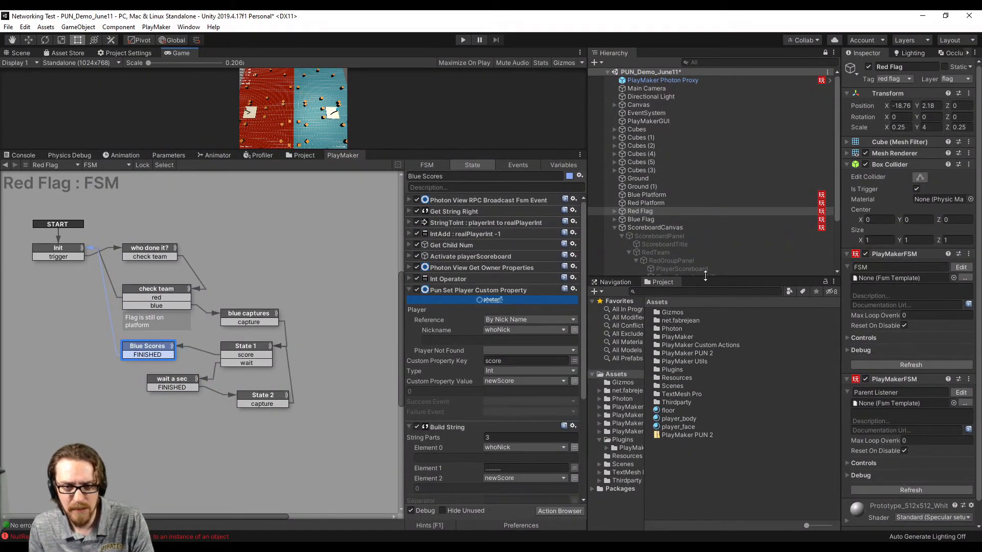
# Open Blue Flag's Red Scores state, return to Red Flag's Blue Scores and copy its actions from Get String Right through Set Textmesh Pro UGUI Text.
pyautogui.click(640, 219)
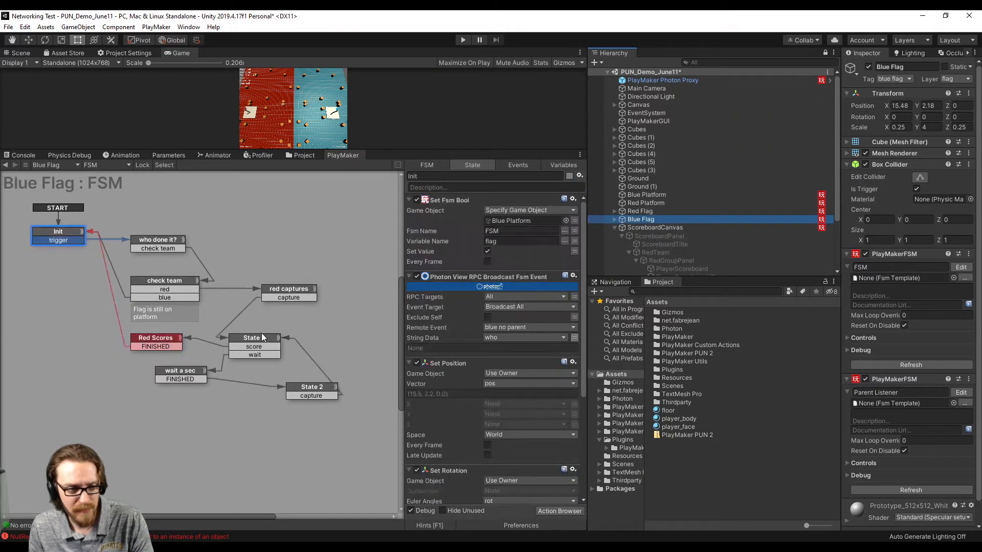
pyautogui.click(163, 340)
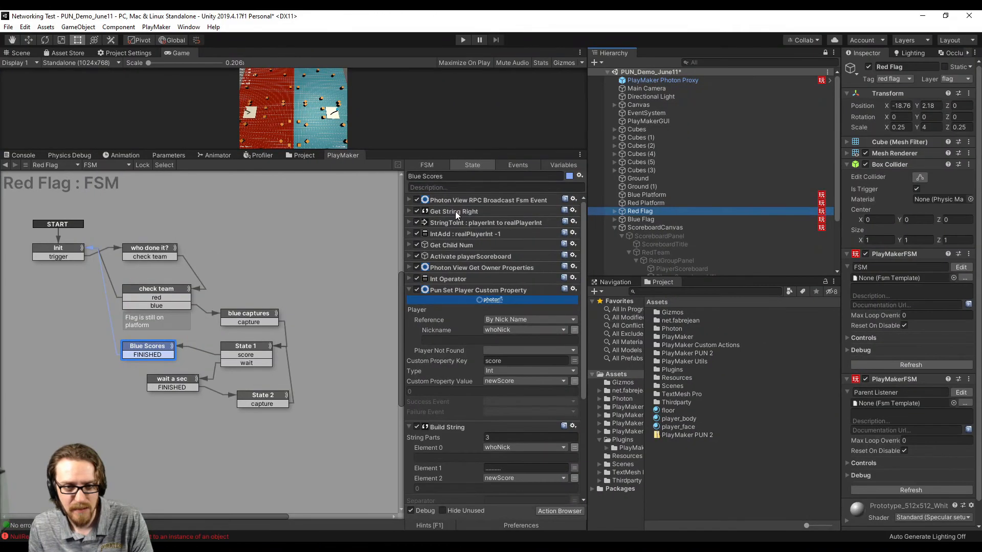
pyautogui.click(456, 210)
pyautogui.scroll(-3, 467, 320)
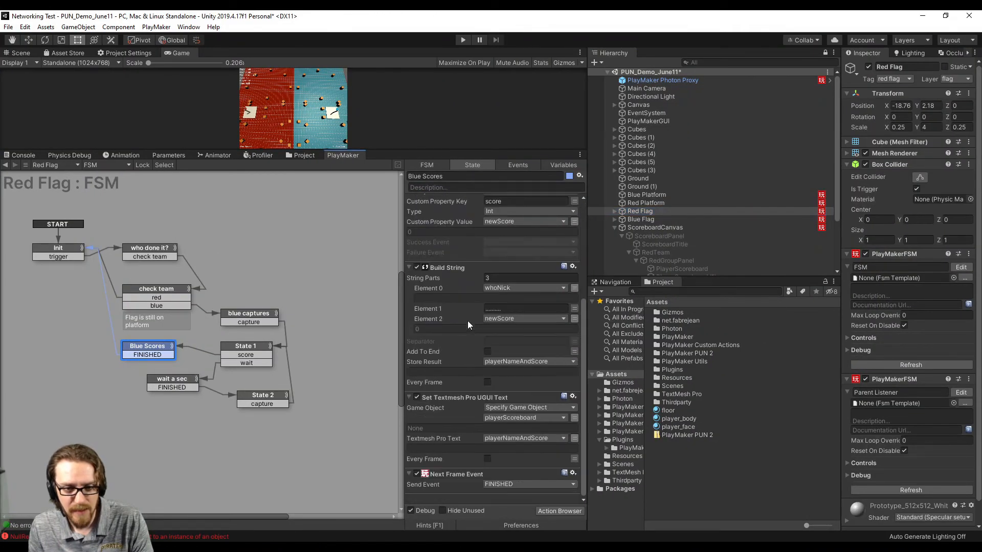
pyautogui.keyDown('shift'); pyautogui.click(456, 398); pyautogui.keyUp('shift')
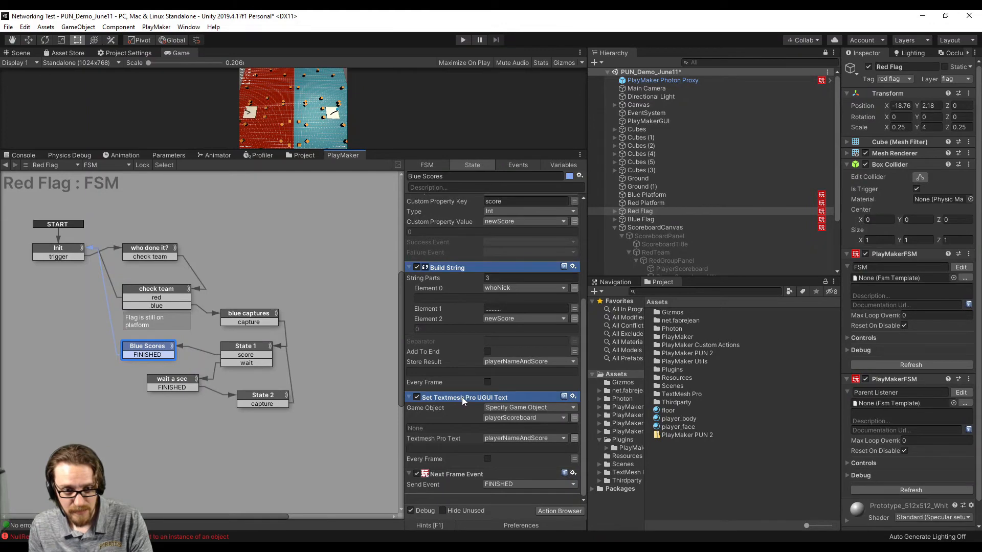
pyautogui.scroll(3, 462, 397)
pyautogui.keyDown('shift'); pyautogui.click(455, 200); pyautogui.keyUp('shift')
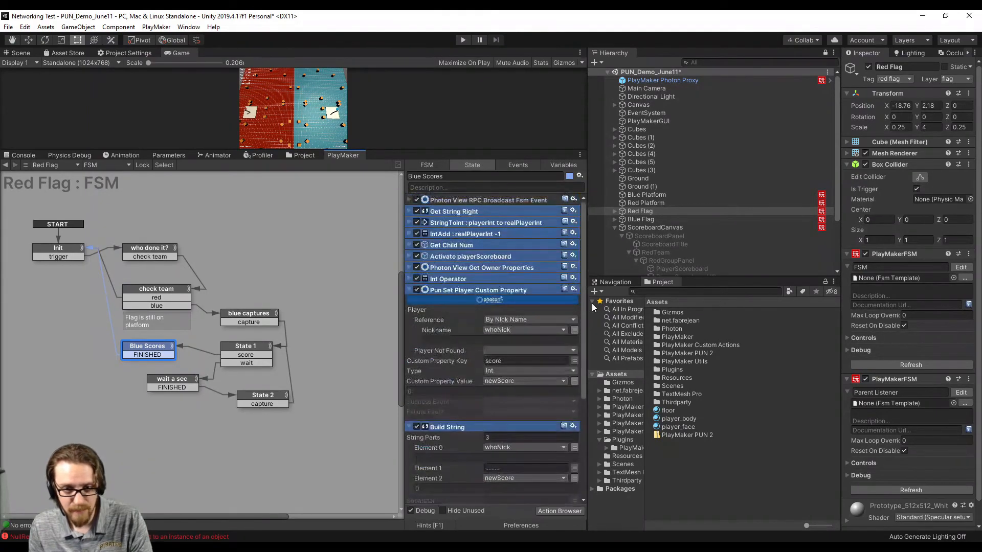
# Paste the copied actions before Next Frame Event in Blue Flag's Red Scores state.
pyautogui.click(633, 219)
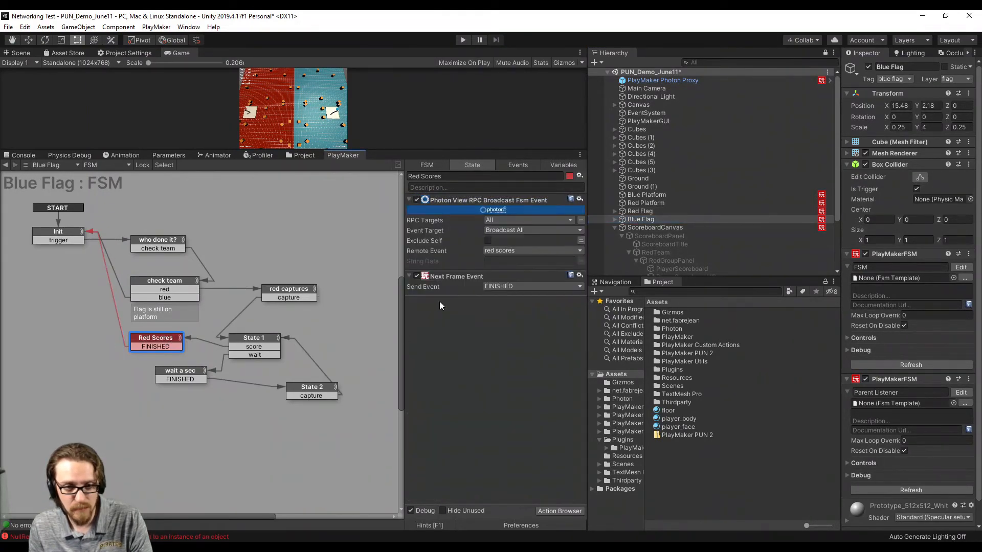
pyautogui.rightClick(457, 276)
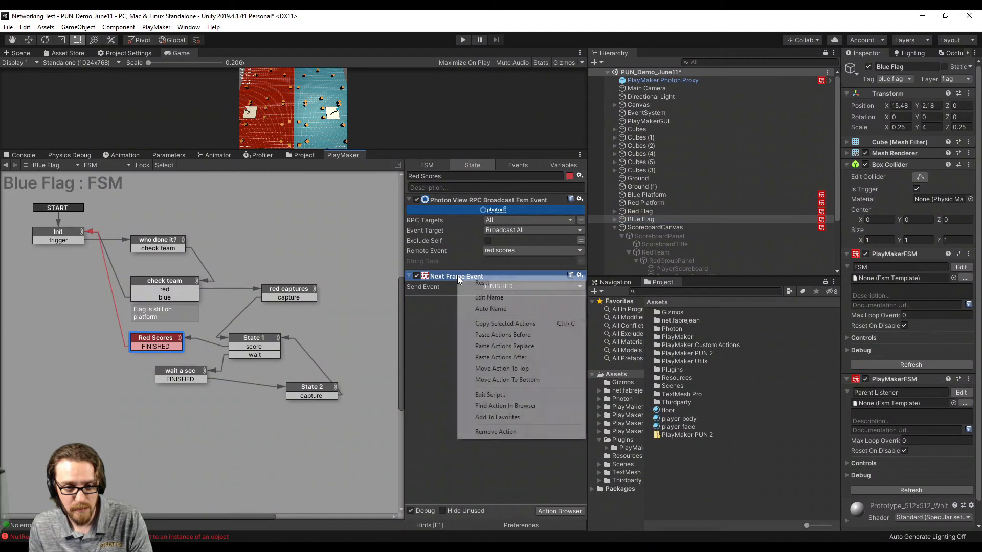
pyautogui.click(529, 337)
# Examine the variables in the pasted Get String Right, Convert String To Int and Int Add actions, collapsing each one when checked.
pyautogui.click(410, 277)
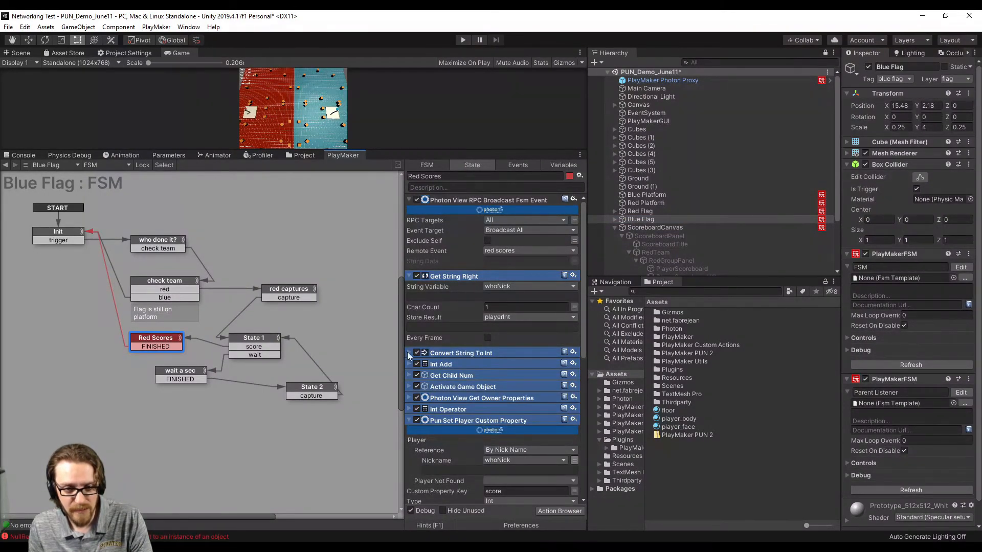
pyautogui.click(526, 287)
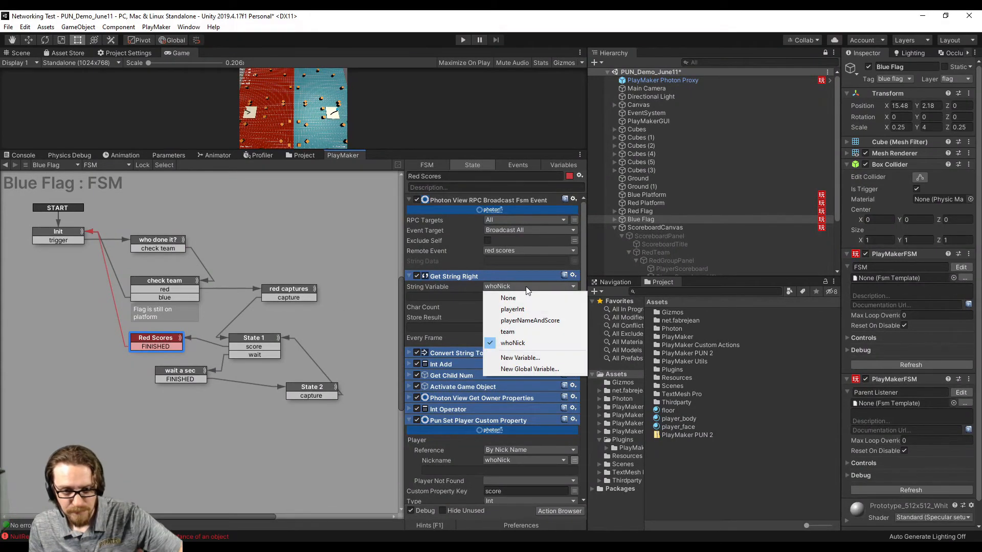
pyautogui.click(527, 287)
pyautogui.click(458, 353)
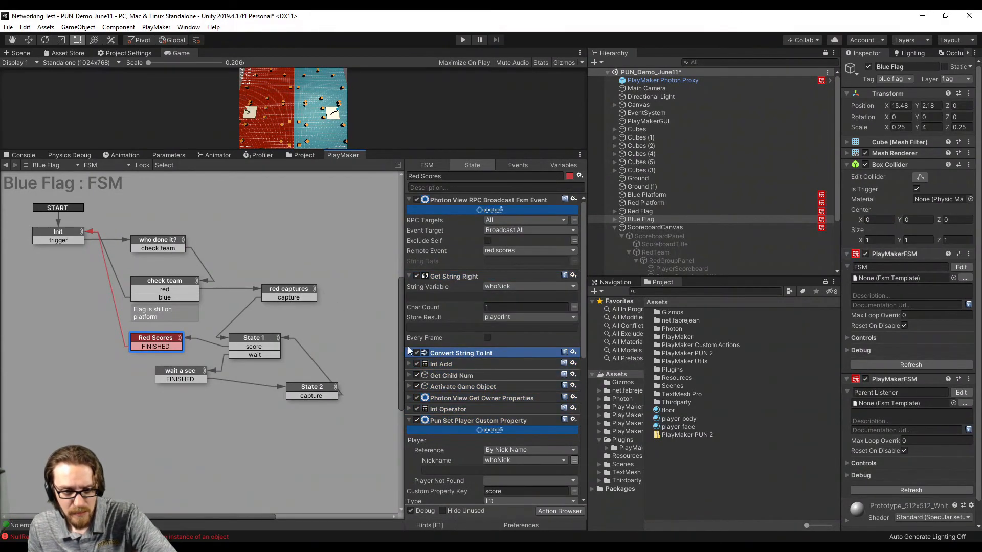
pyautogui.click(409, 353)
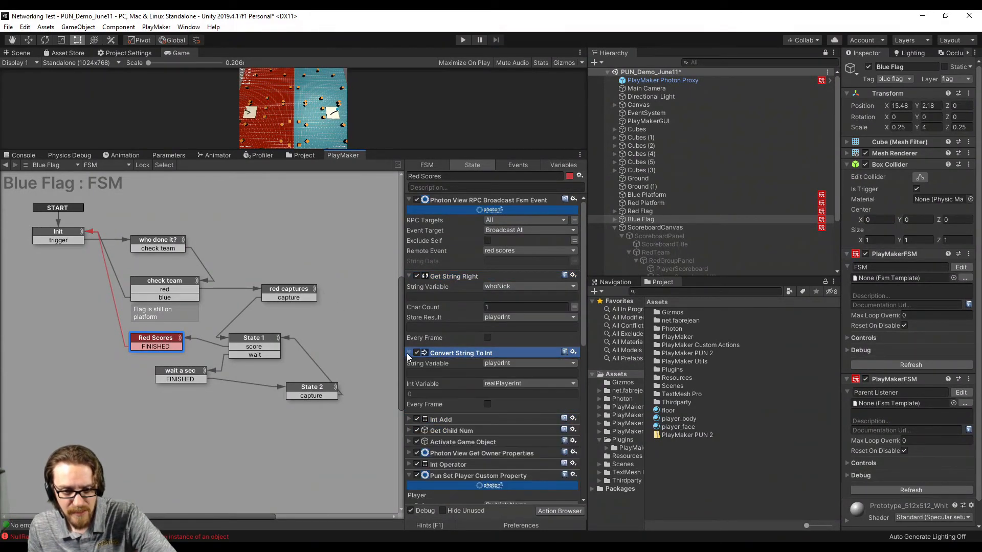
pyautogui.click(408, 198)
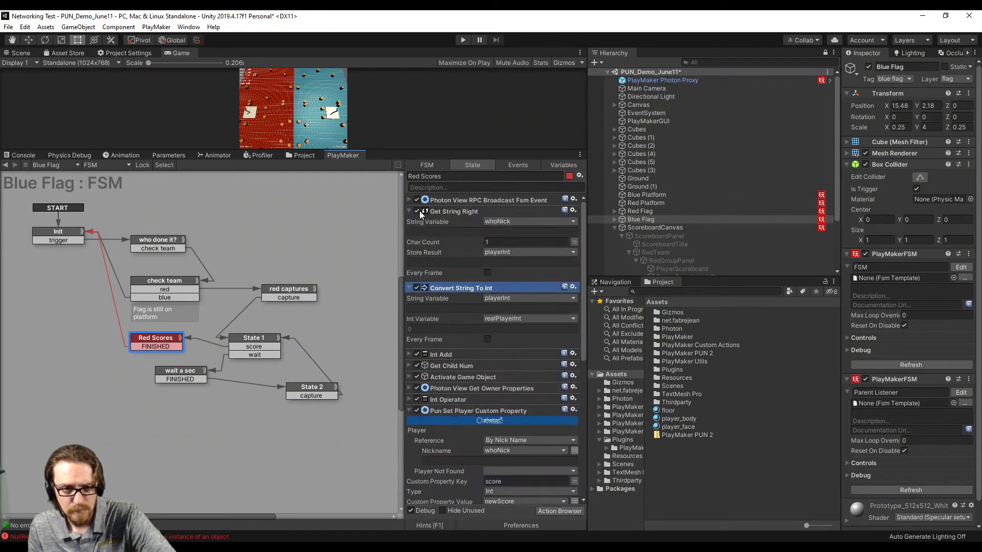
pyautogui.click(408, 211)
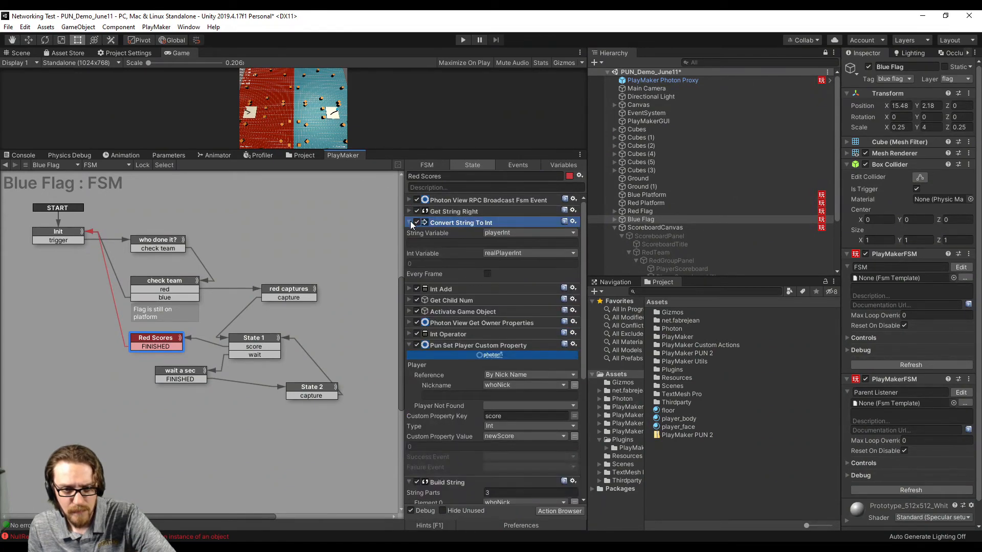
pyautogui.click(410, 222)
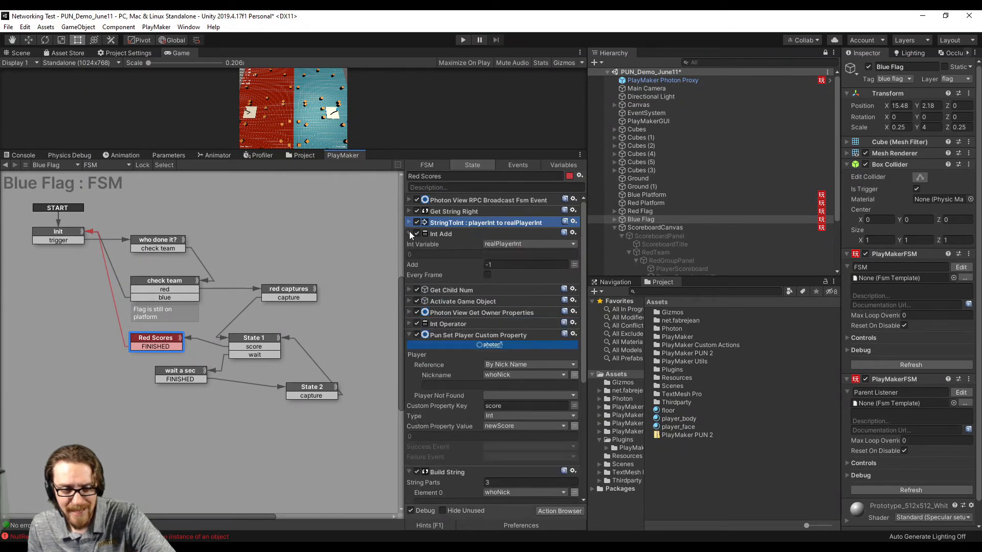
pyautogui.click(409, 234)
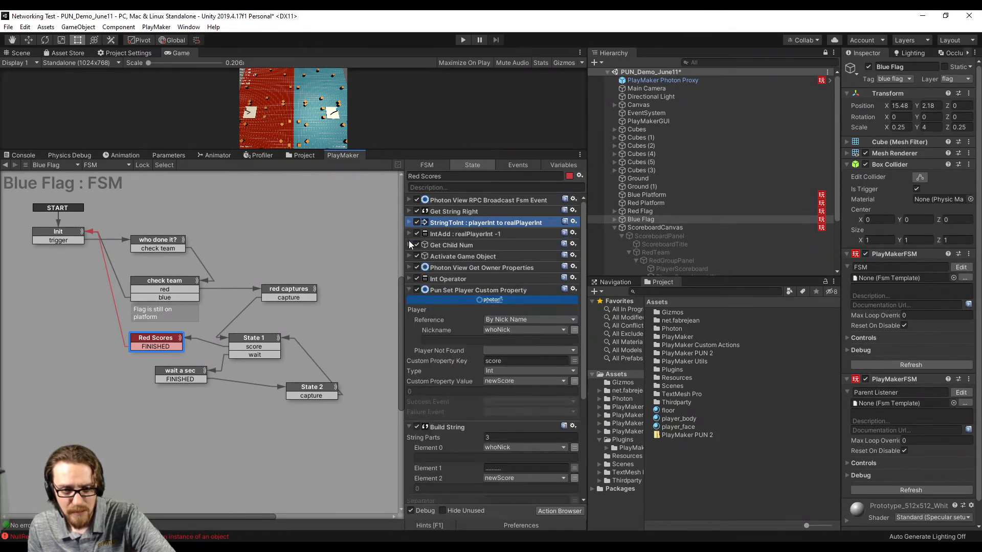
# Replace the Game Object in Red Scores' Get Child Num action with RedGroupPanel from the scene hierarchy.
pyautogui.click(409, 245)
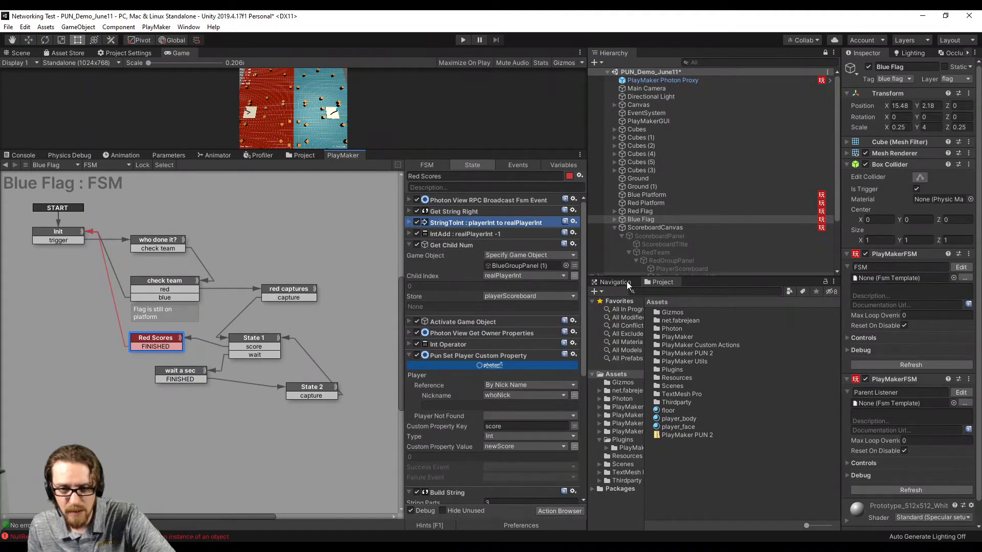
pyautogui.moveTo(676, 261); pyautogui.dragTo(537, 266)
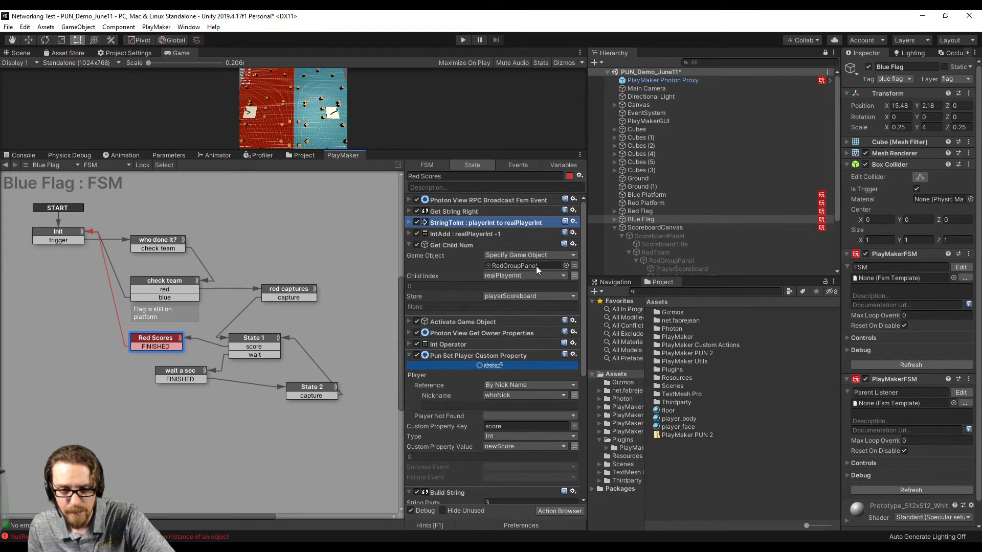
# Examine the remaining pasted actions in Red Scores, from Activate Game Object through Set Textmesh Pro UGUI Text, expanding the collapsed ones.
pyautogui.scroll(-1, 450, 311)
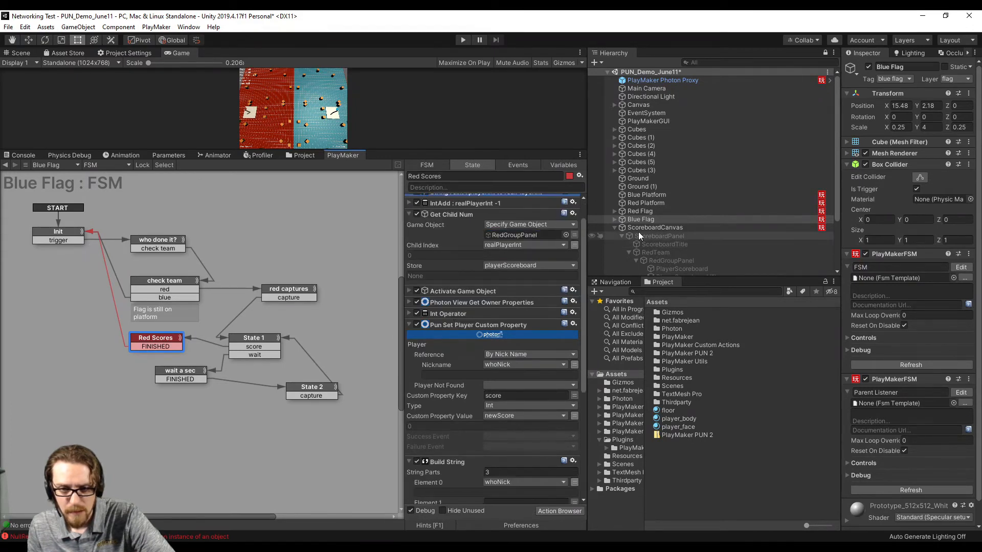
pyautogui.scroll(-2, 662, 218)
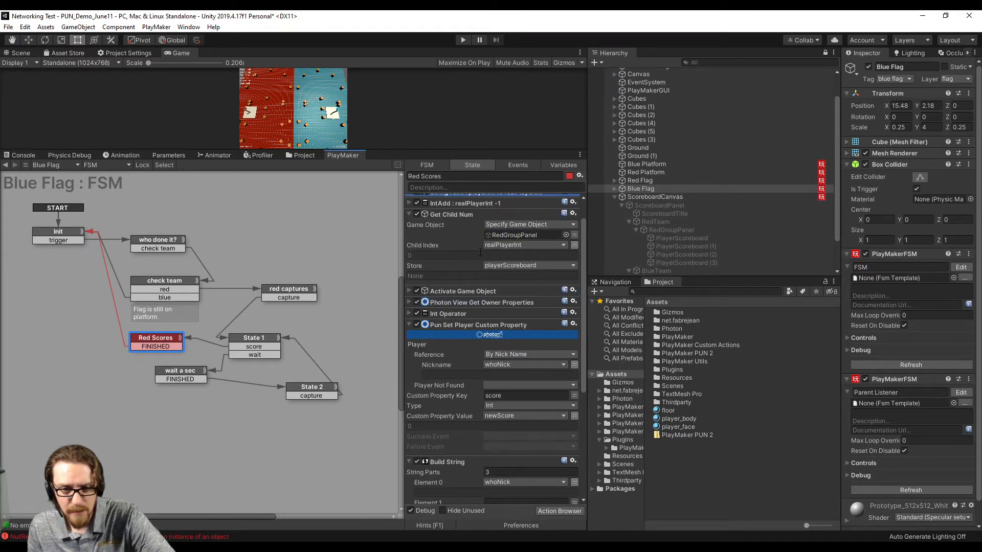
pyautogui.click(409, 291)
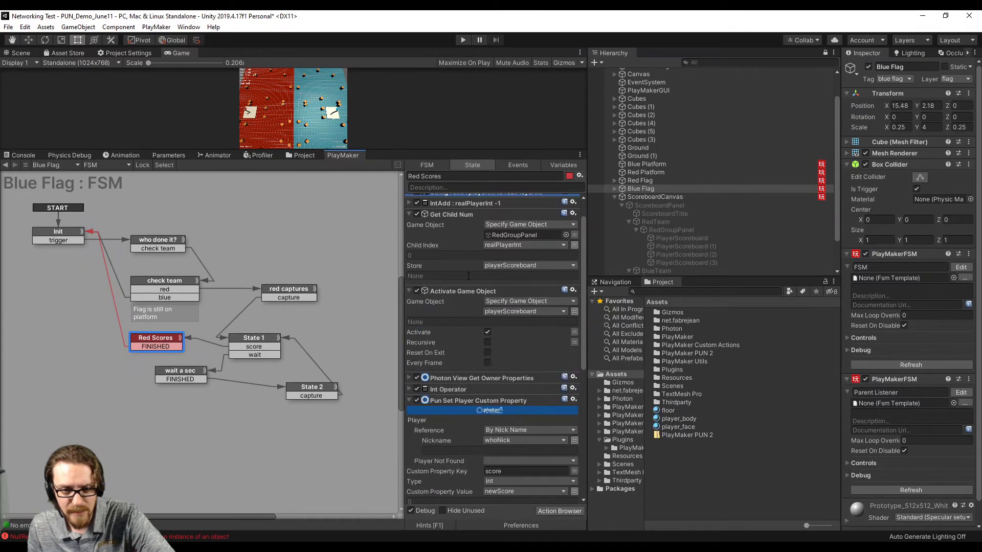
pyautogui.scroll(-3, 460, 306)
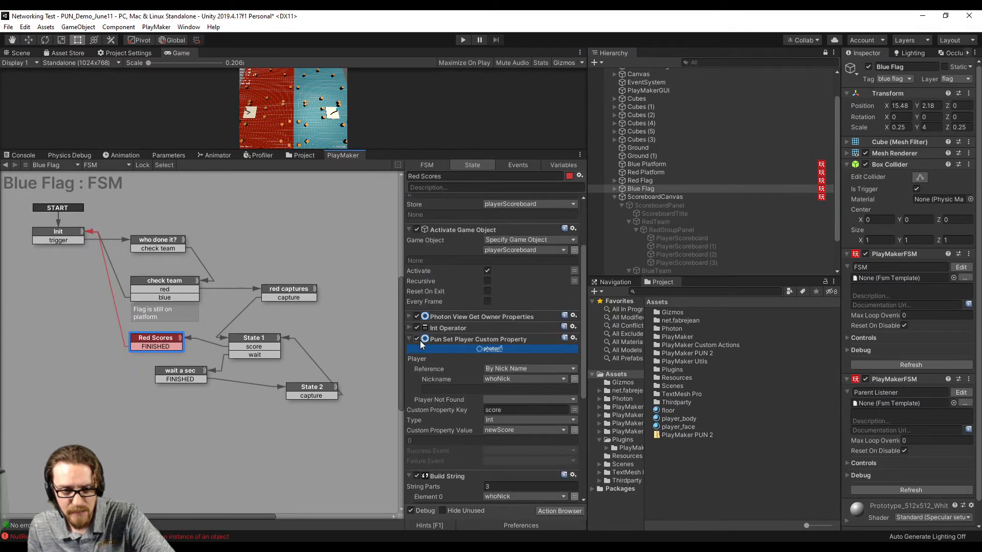
pyautogui.click(408, 317)
pyautogui.scroll(-5, 512, 326)
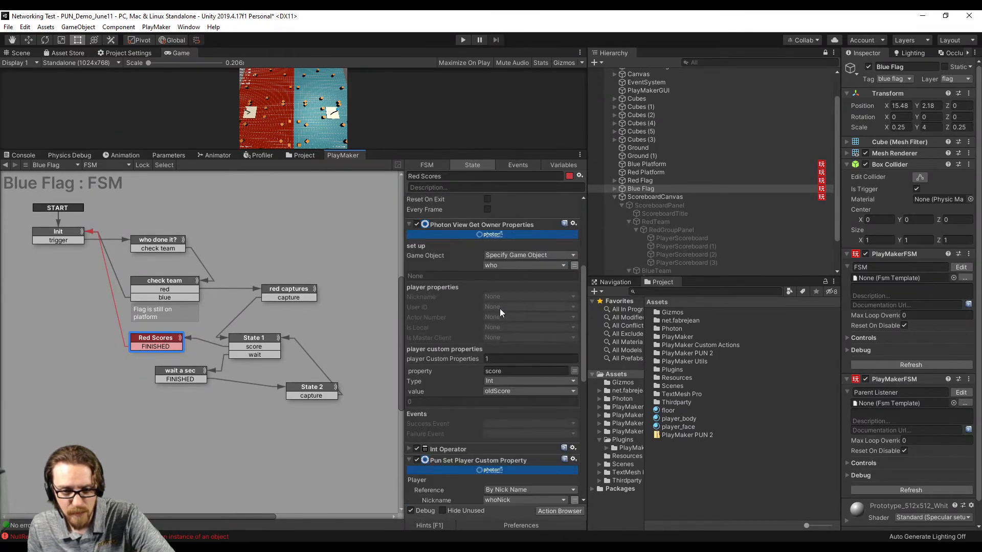
pyautogui.scroll(-3, 481, 321)
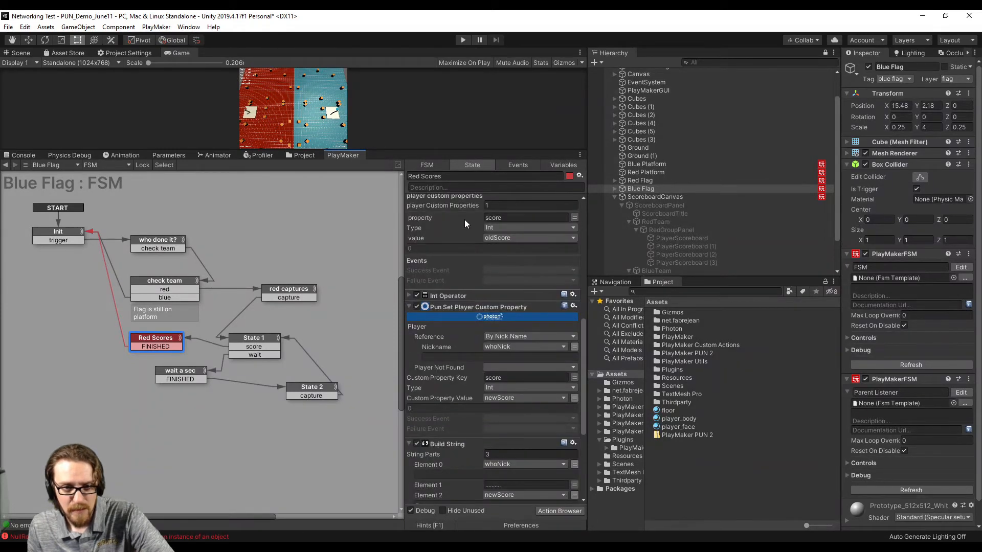
pyautogui.scroll(1, 480, 233)
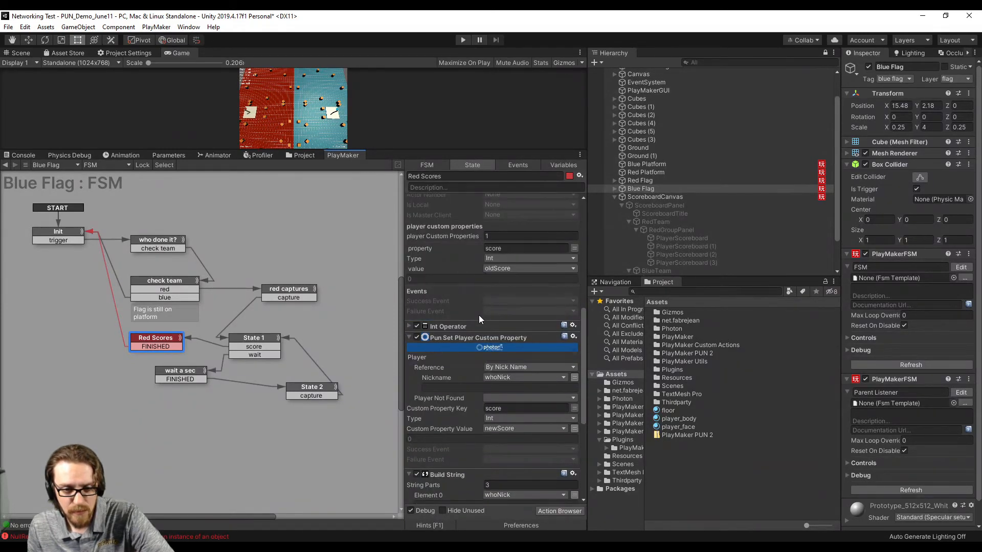
pyautogui.scroll(-1, 479, 319)
pyautogui.click(409, 296)
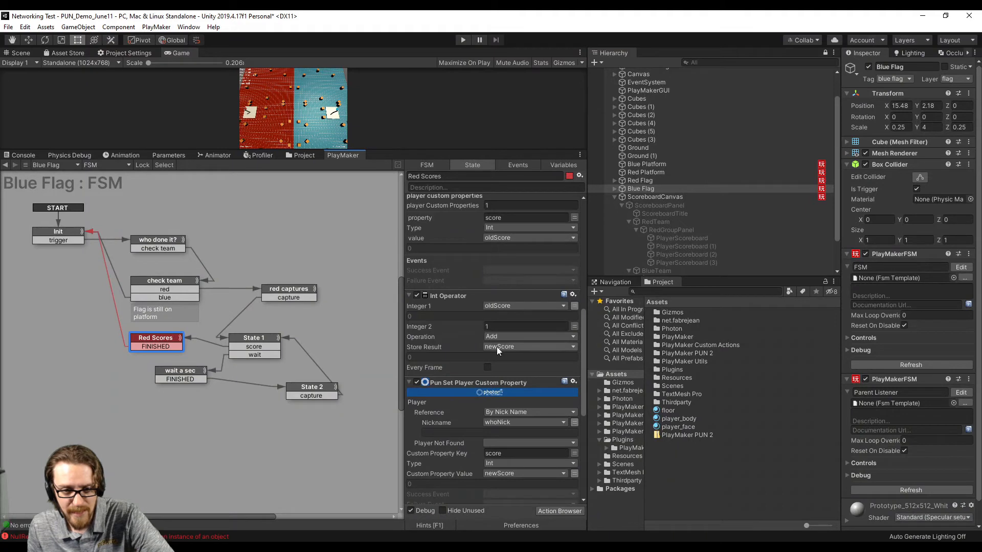
pyautogui.scroll(-1, 486, 348)
pyautogui.scroll(-2, 460, 364)
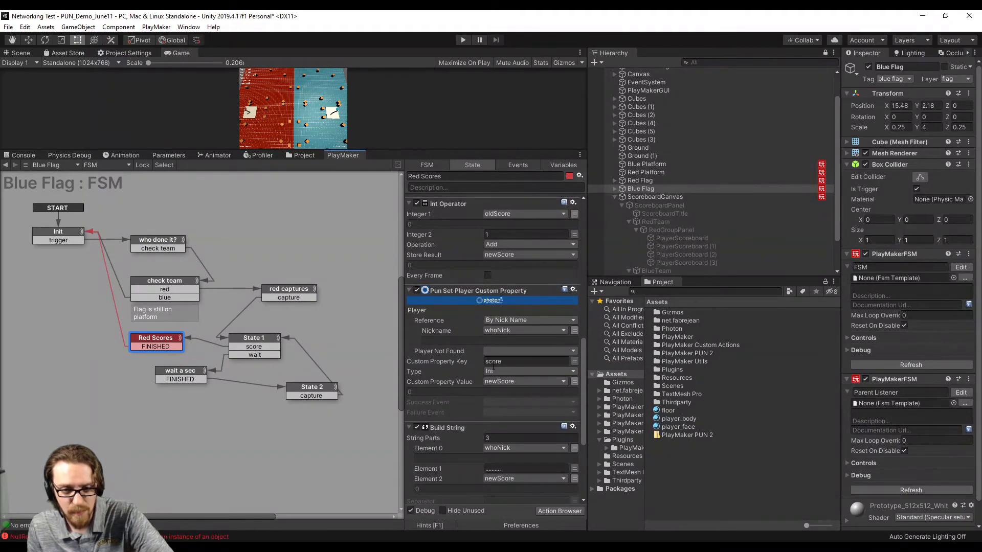
pyautogui.scroll(-3, 448, 394)
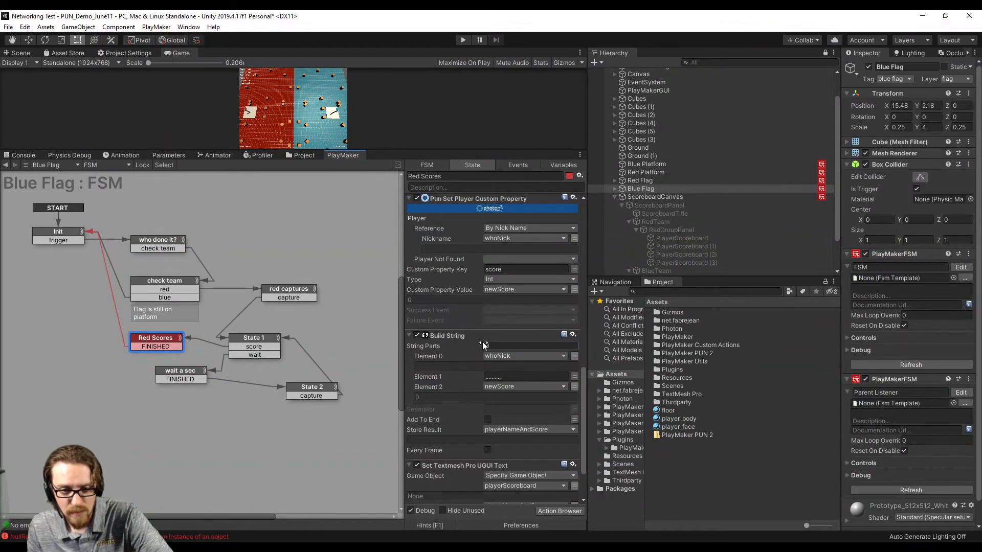
pyautogui.scroll(-2, 499, 386)
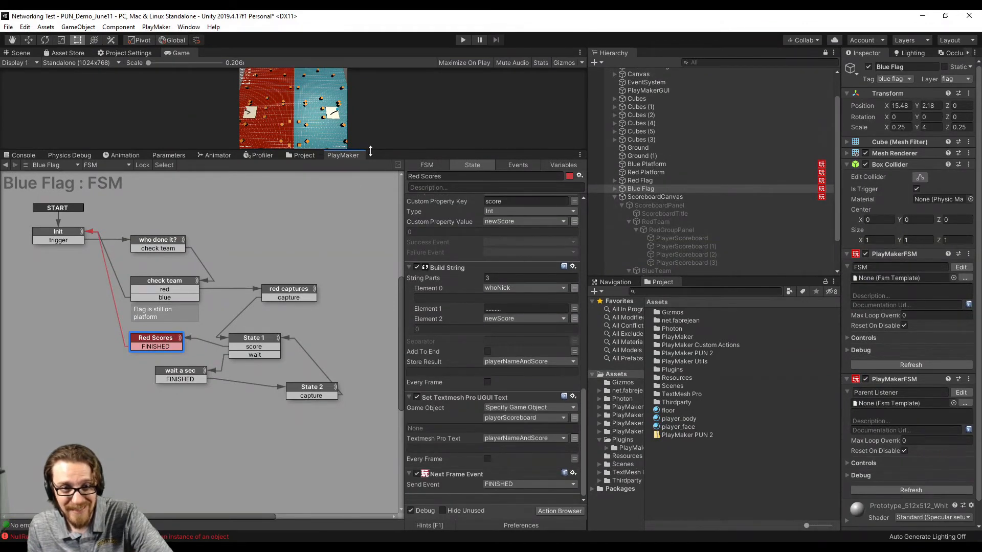
# Enlarge the Game view, start a playtest and capture the blue flag with the red player.
pyautogui.moveTo(369, 150); pyautogui.dragTo(422, 391)
pyautogui.click(462, 40)
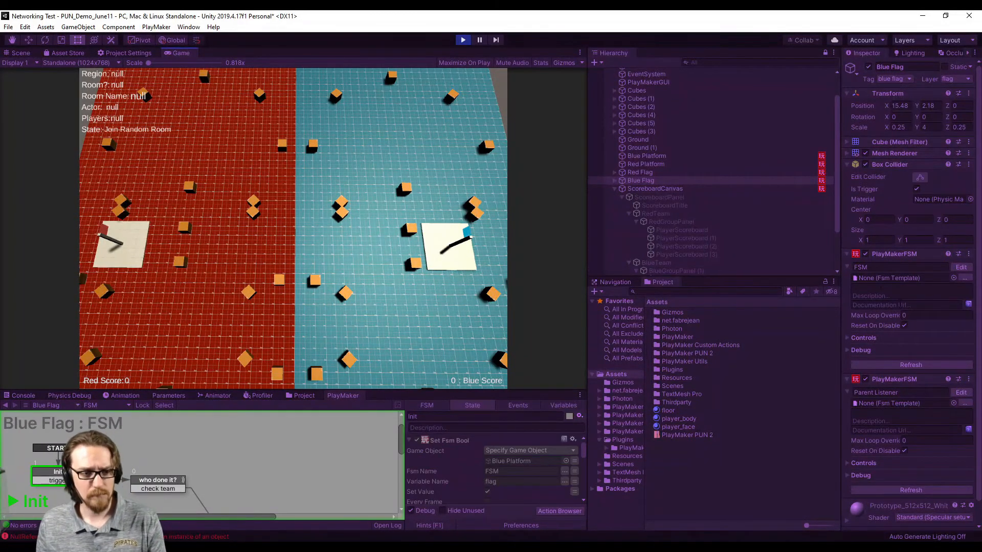
pyautogui.press('d')
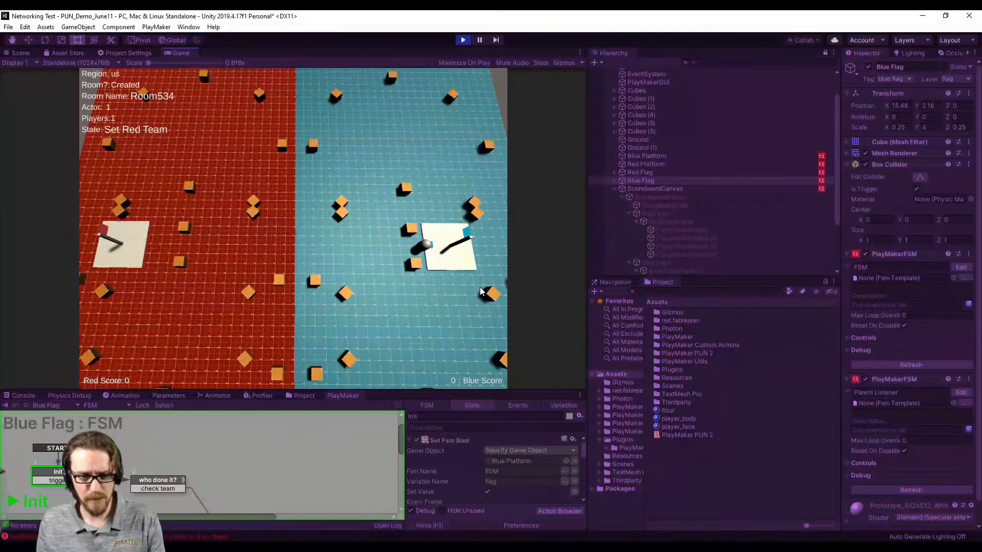
pyautogui.press('a')
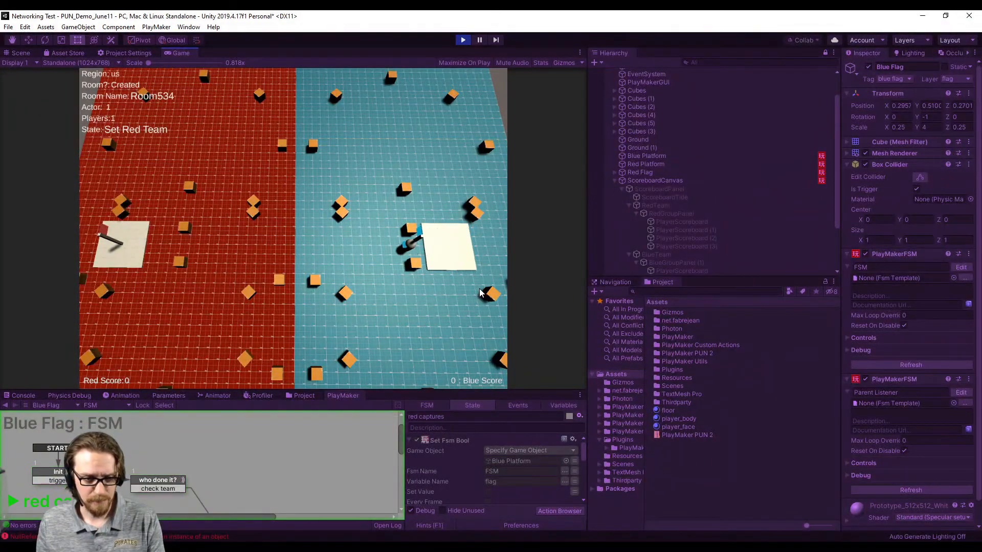
# Enlarge the FSM graph, carry the blue flag to the red platform and check the in-game scoreboard before and after scoring.
pyautogui.moveTo(432, 390); pyautogui.dragTo(434, 273)
pyautogui.press('a')
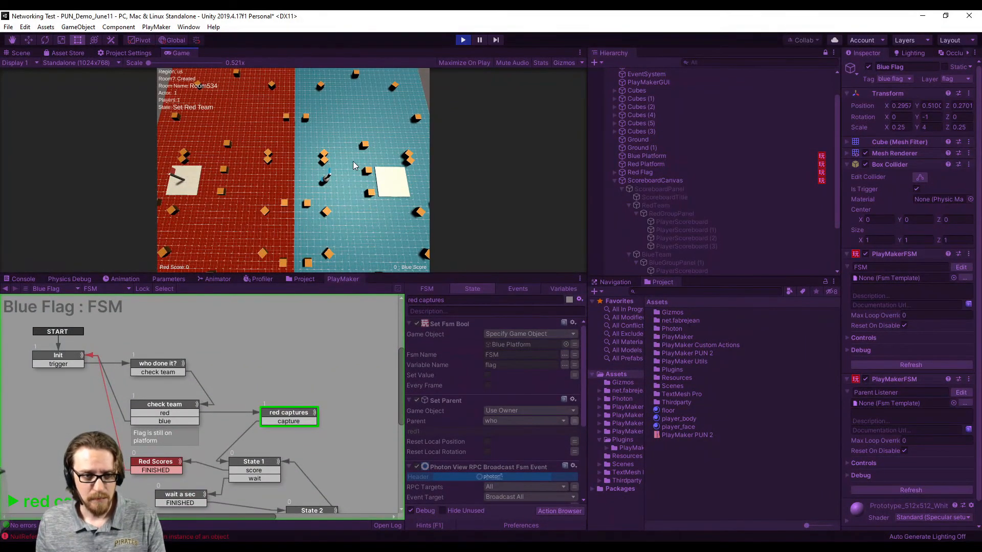
pyautogui.press('Tab')
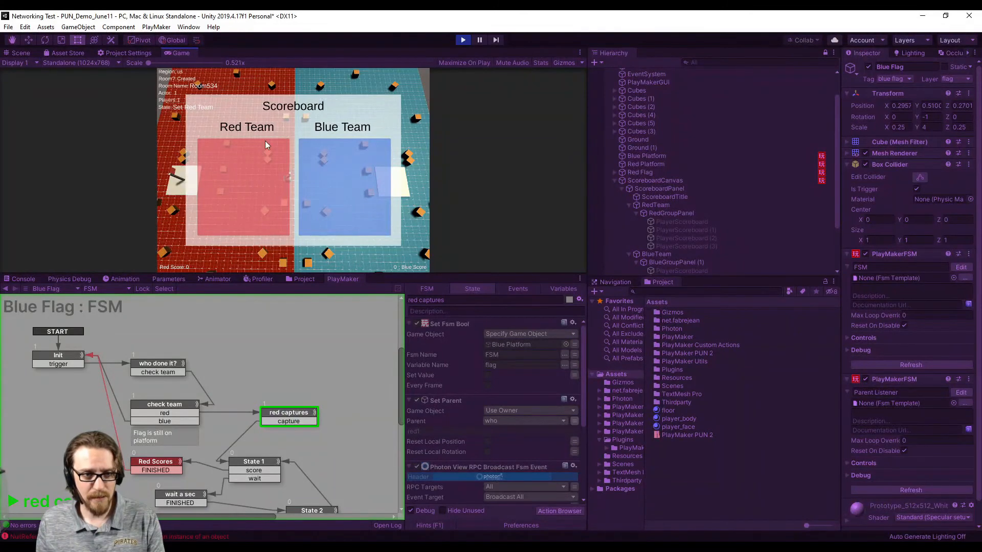
pyautogui.press('a')
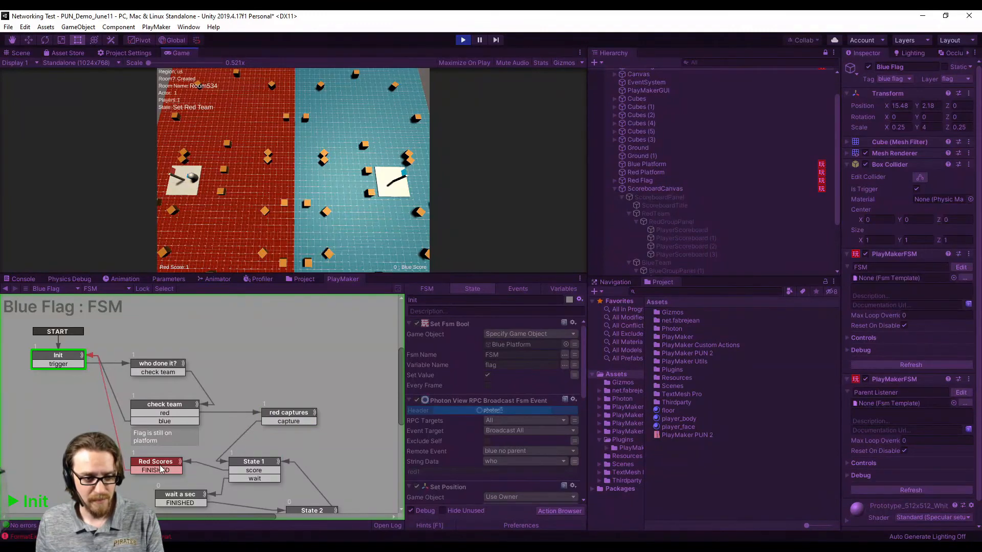
pyautogui.press('Tab')
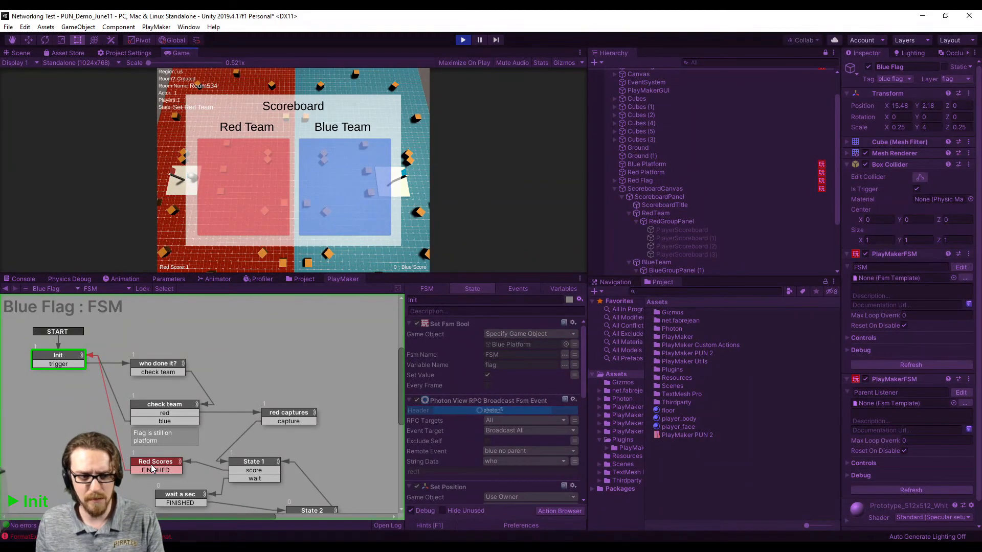
# Inspect the Get Child Num action in the Red Scores state while the game is running.
pyautogui.click(152, 469)
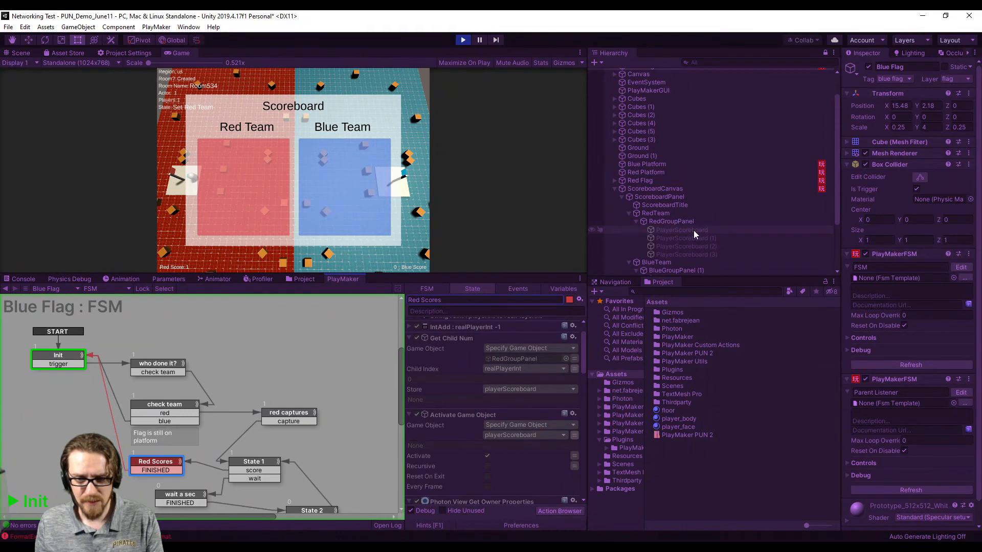
pyautogui.click(452, 339)
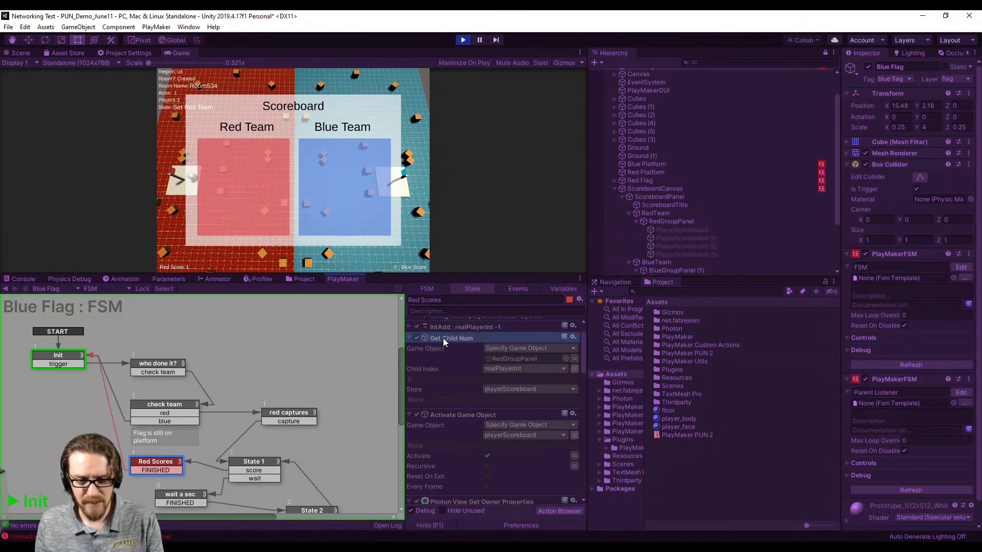
pyautogui.click(514, 358)
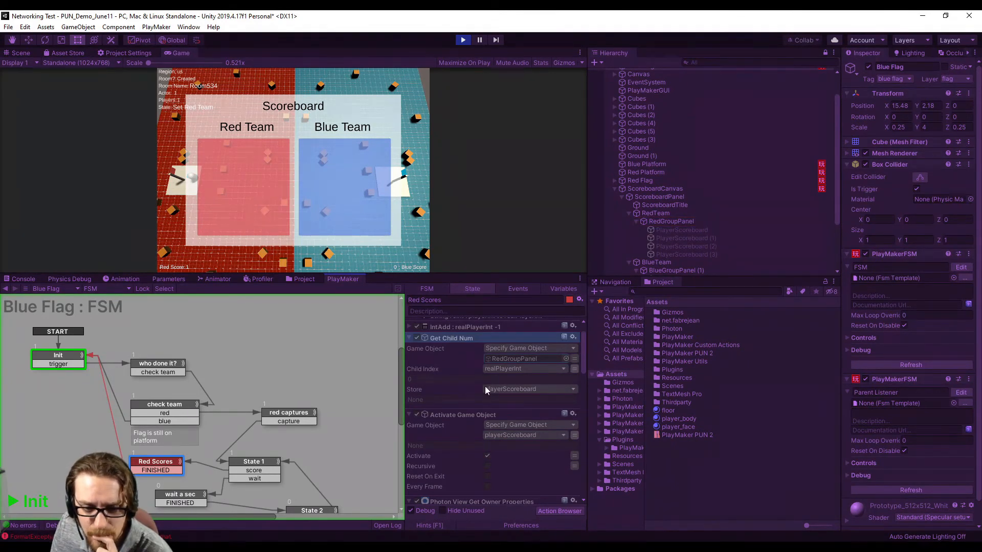
# Restart the playtest with RedGroupPanel's first PlayerScoreboard selected, check the scoreboard and carry the blue flag to the red platform.
pyautogui.click(463, 40)
pyautogui.click(699, 239)
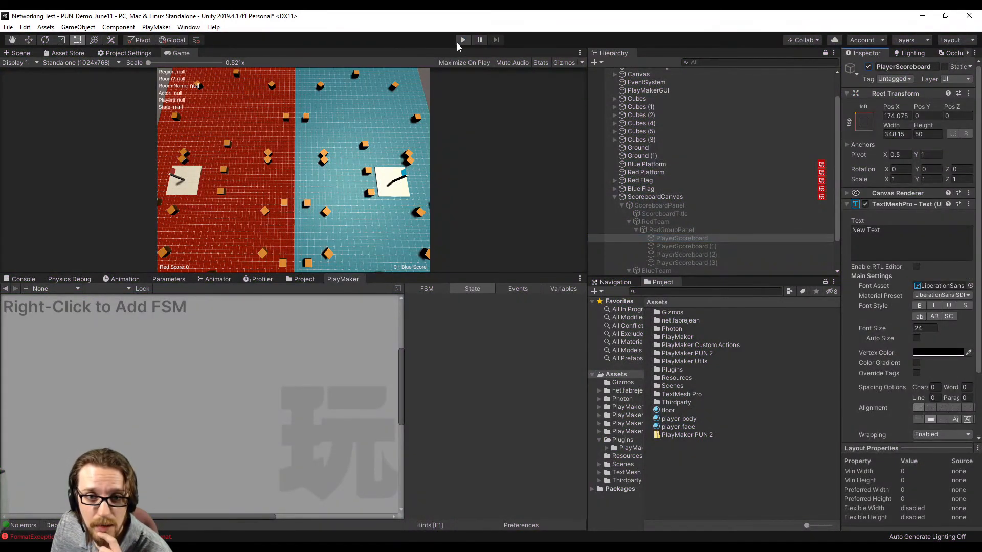
pyautogui.click(463, 40)
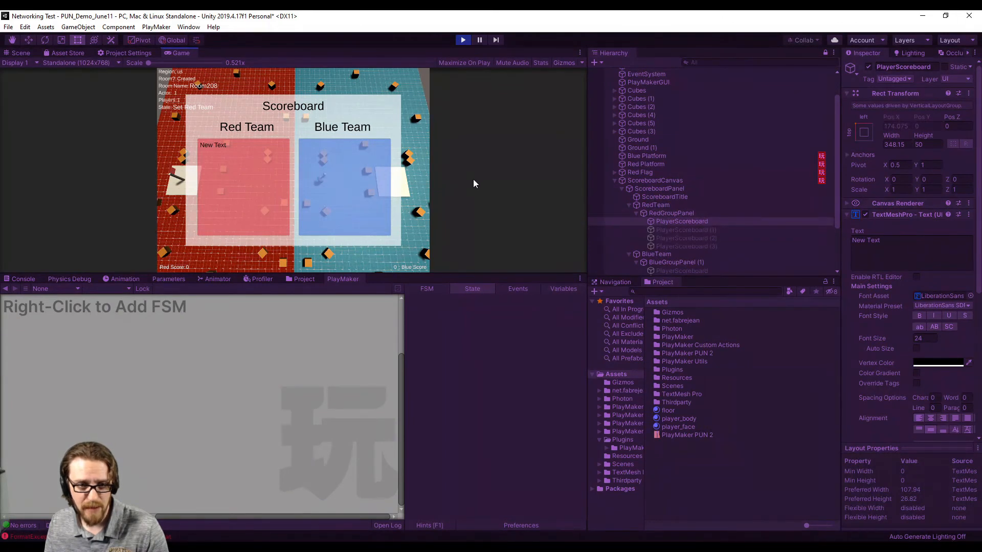
pyautogui.press('Tab')
pyautogui.press('a')
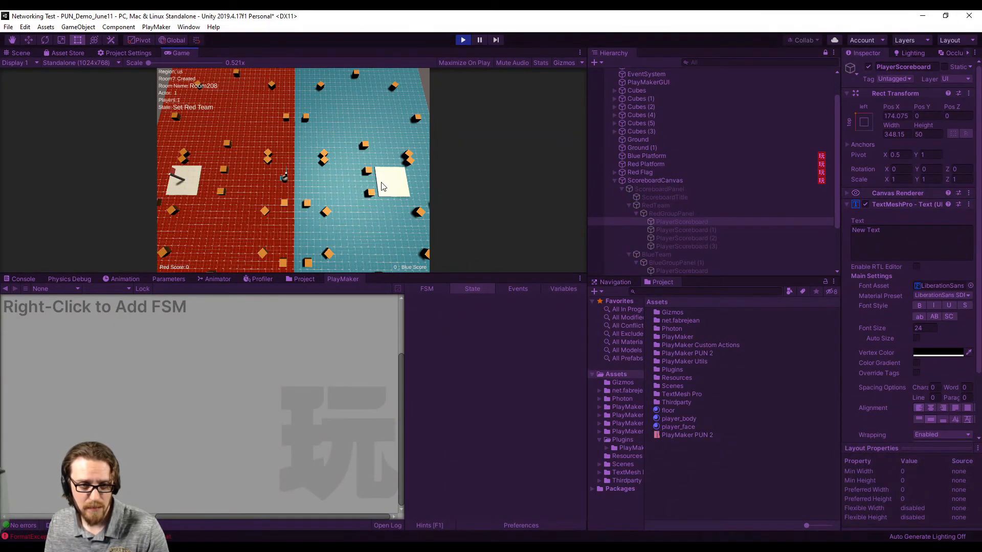
pyautogui.press('a')
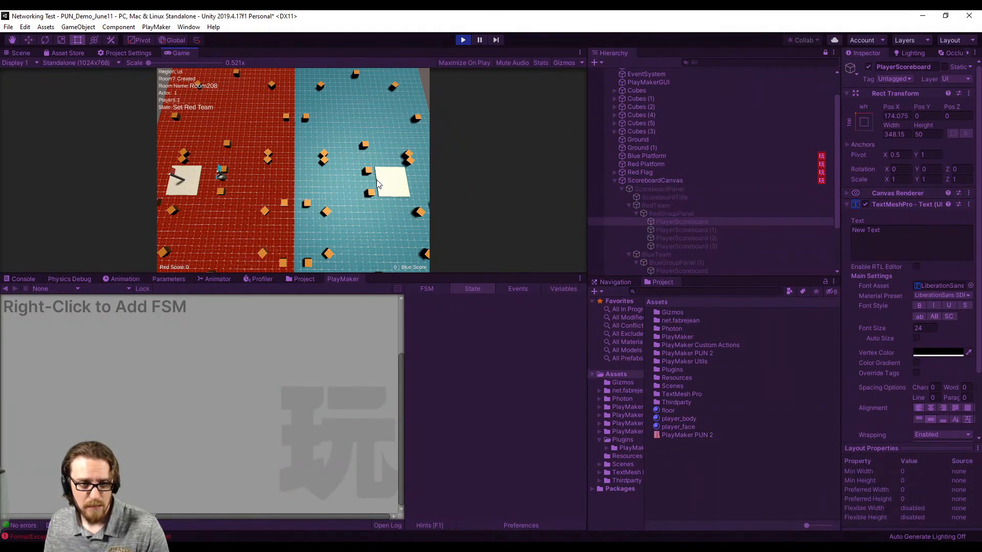
pyautogui.press('a')
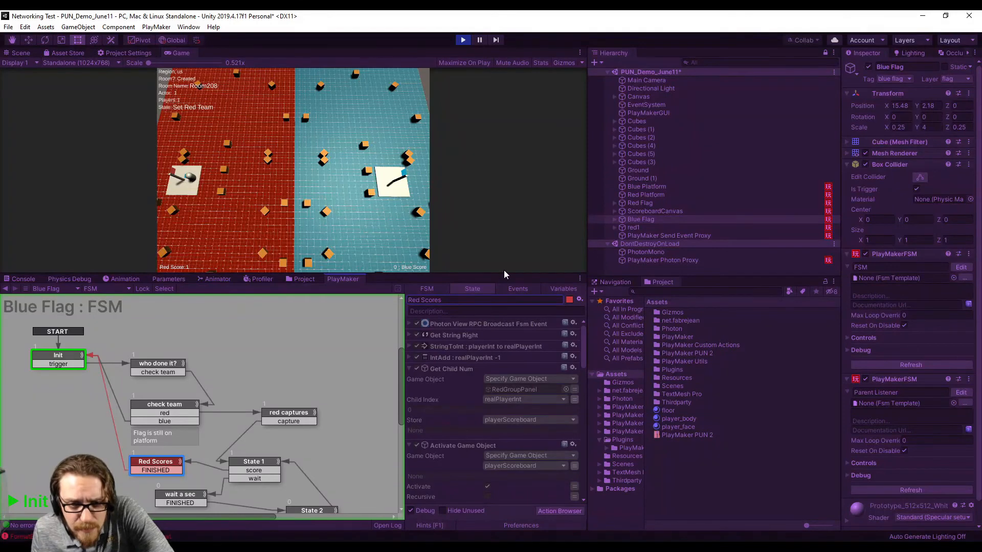
# Enlarge the PlayMaker panel and examine Red Scores' Get String Right, Convert String To Int, Int Add and Get Child Num actions during play.
pyautogui.moveTo(504, 273); pyautogui.dragTo(504, 169)
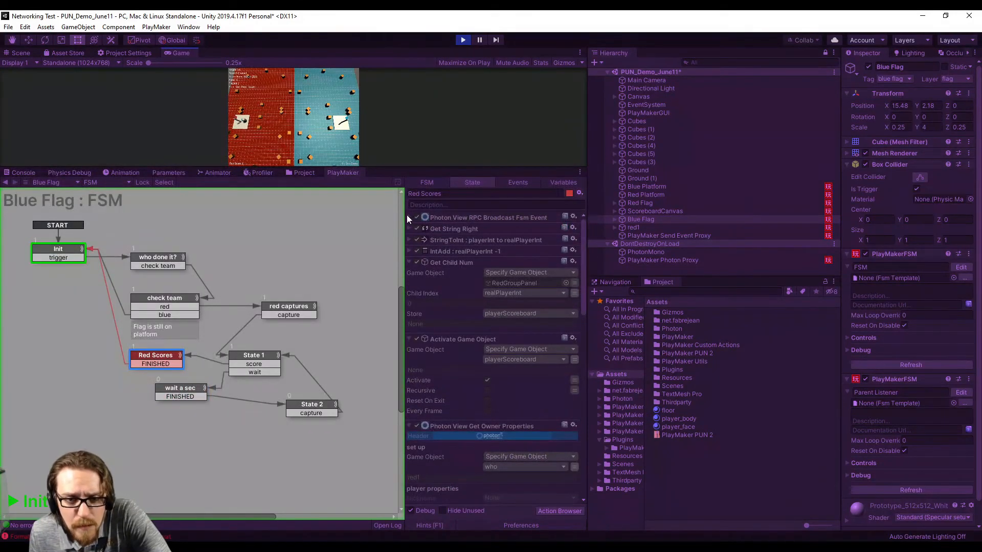
pyautogui.click(409, 228)
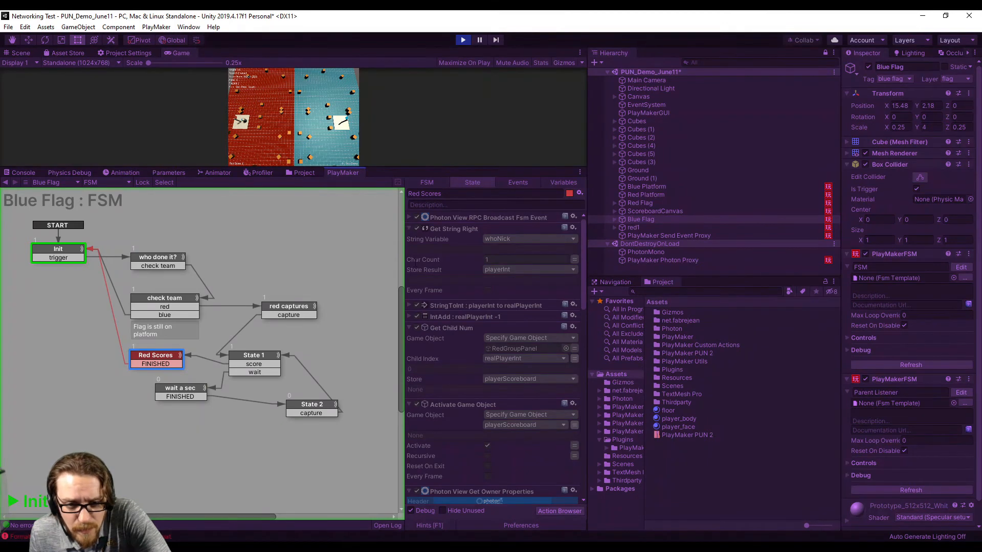
pyautogui.click(409, 305)
pyautogui.scroll(-3, 474, 314)
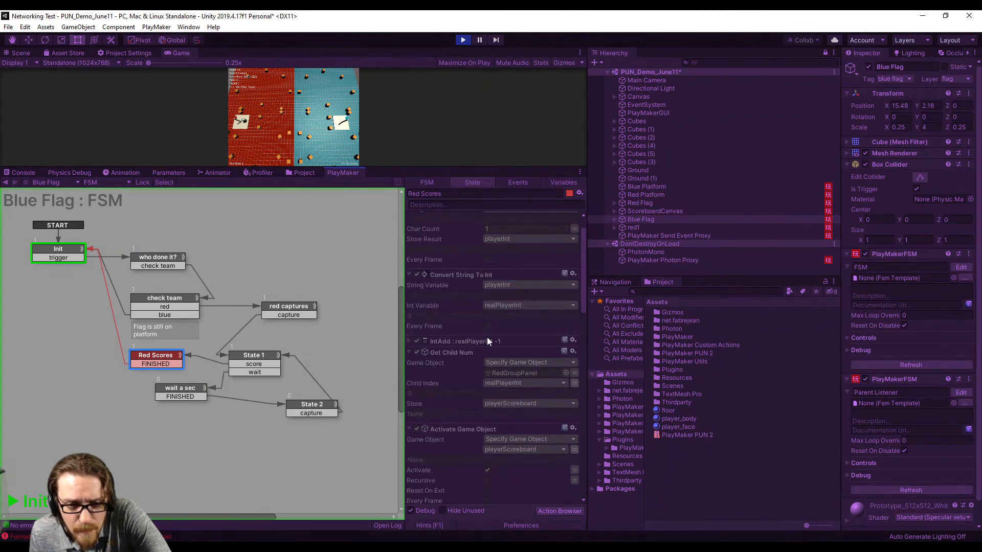
pyautogui.click(410, 341)
pyautogui.scroll(-3, 455, 323)
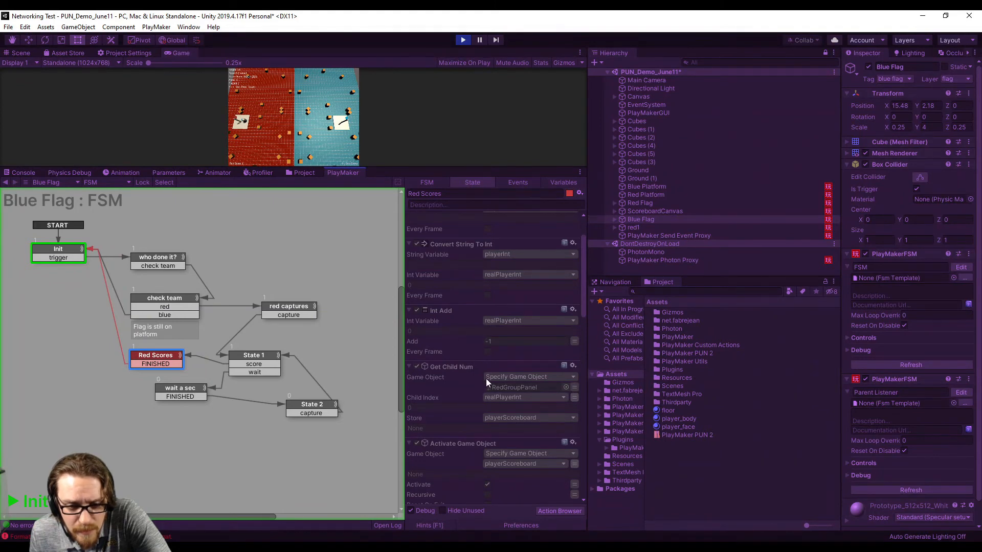
pyautogui.scroll(-3, 485, 378)
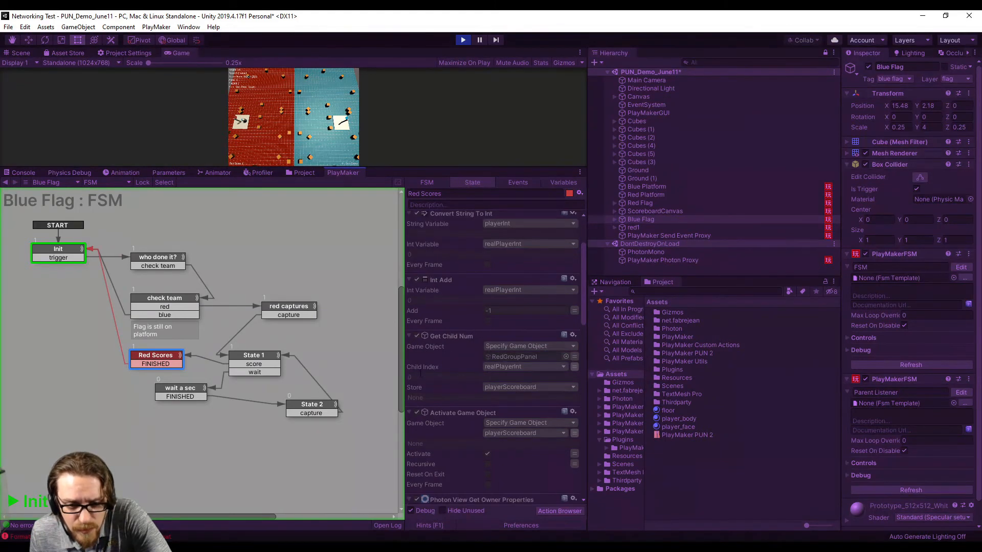
# Stop the playtest and review the Red Scores actions, checking Get Child Num's RedGroupPanel reference and the score actions below it.
pyautogui.click(463, 40)
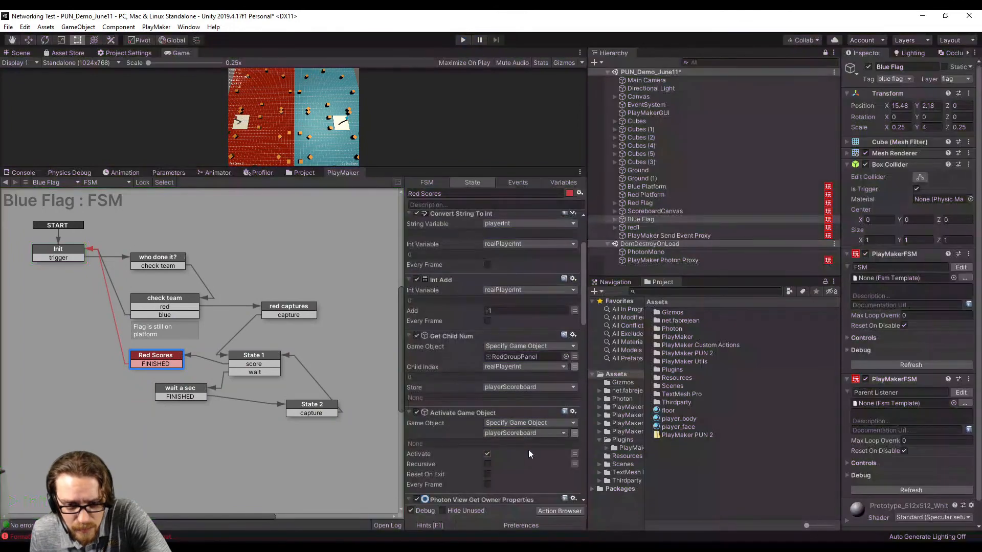
pyautogui.scroll(-5, 442, 338)
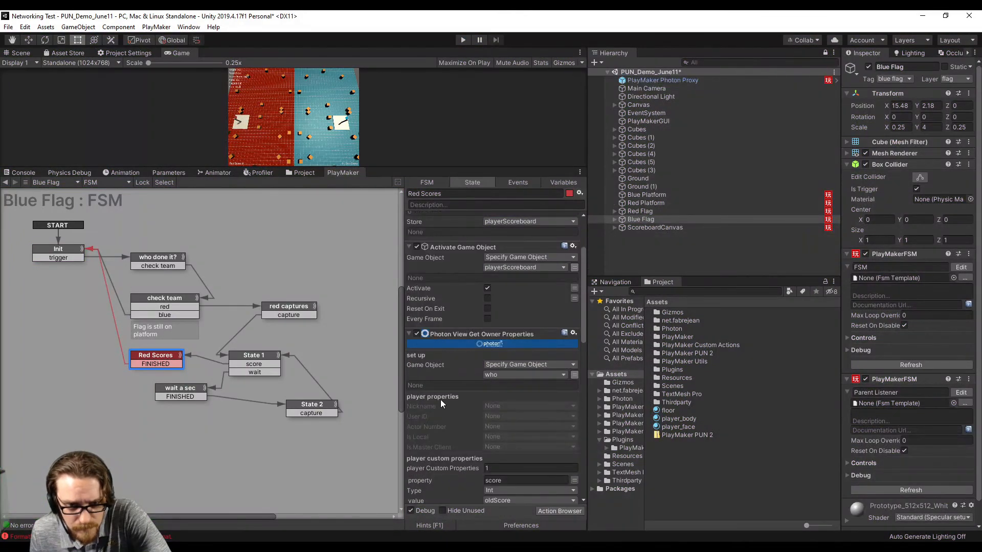
pyautogui.scroll(-5, 472, 321)
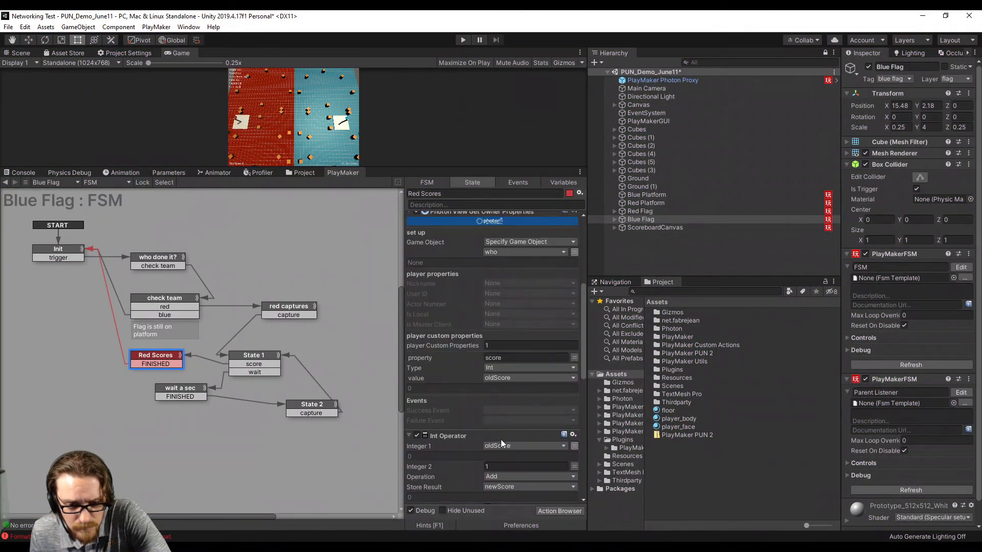
pyautogui.scroll(-5, 487, 427)
pyautogui.scroll(8, 487, 422)
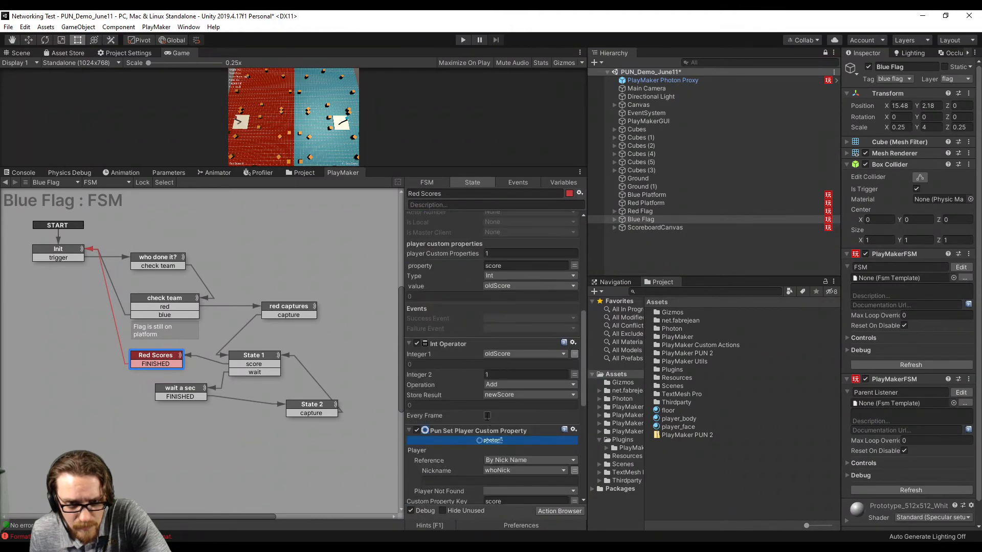
pyautogui.scroll(4, 491, 364)
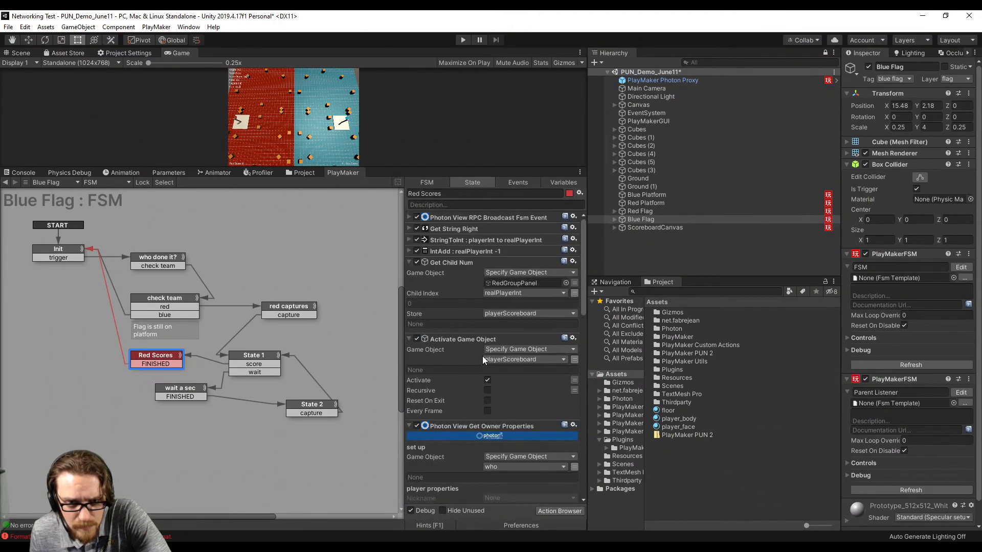
pyautogui.click(519, 283)
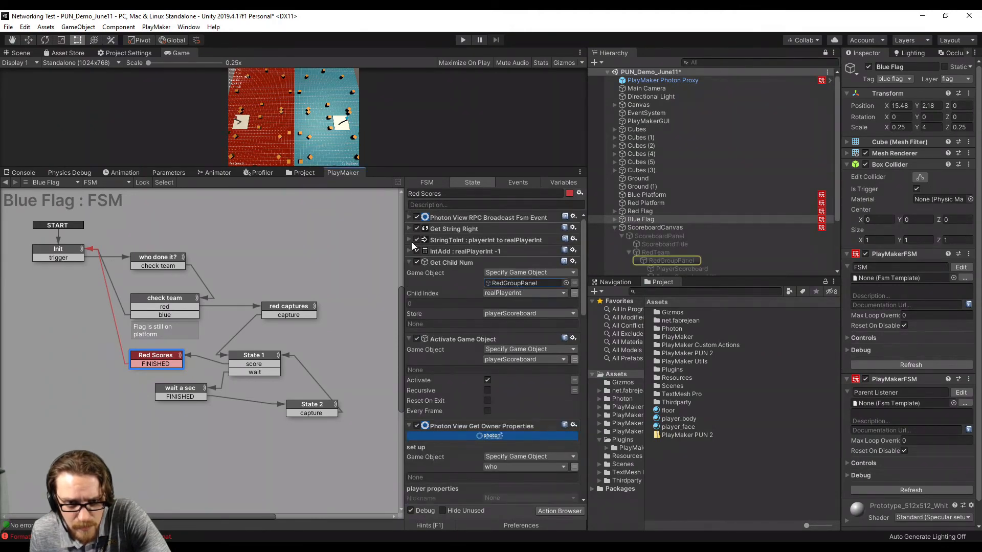
pyautogui.click(437, 263)
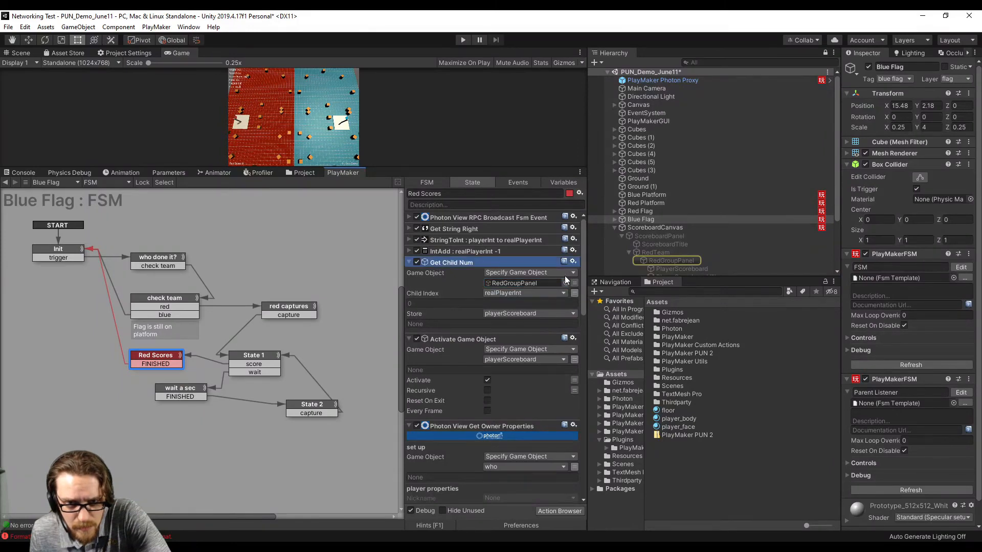
pyautogui.click(572, 261)
pyautogui.click(598, 356)
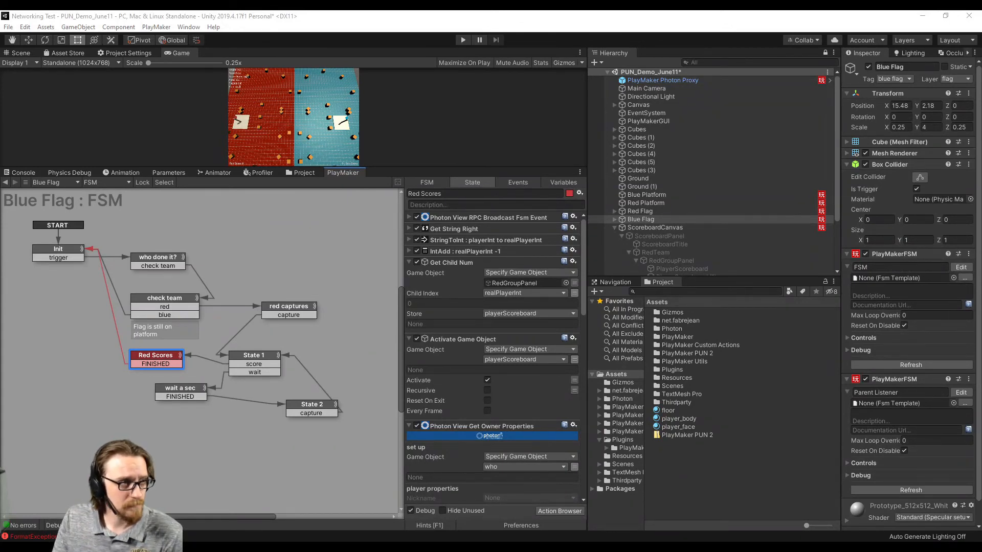
# Activate ScoreboardPanel and deactivate the first PlayerScoreboard under RedGroupPanel.
pyautogui.click(658, 236)
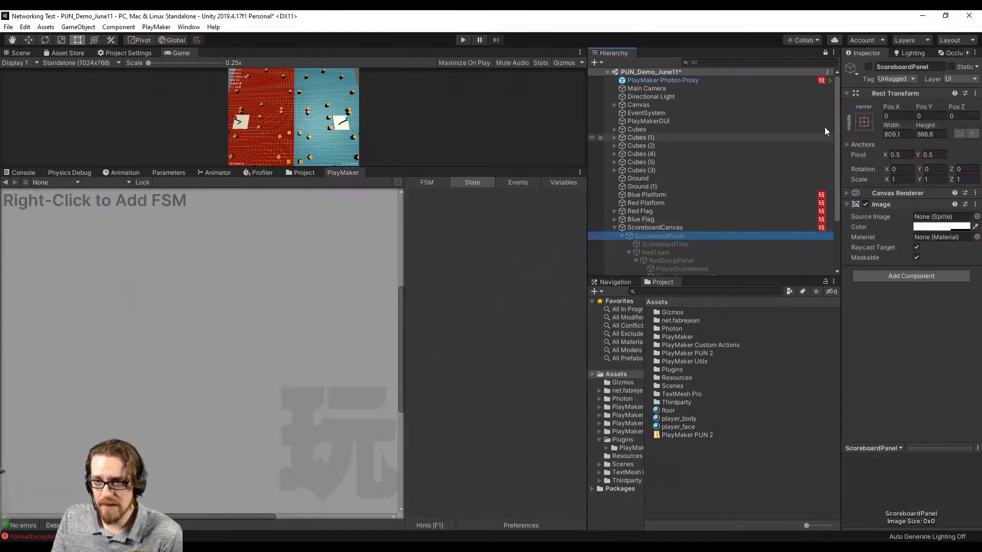
pyautogui.click(868, 67)
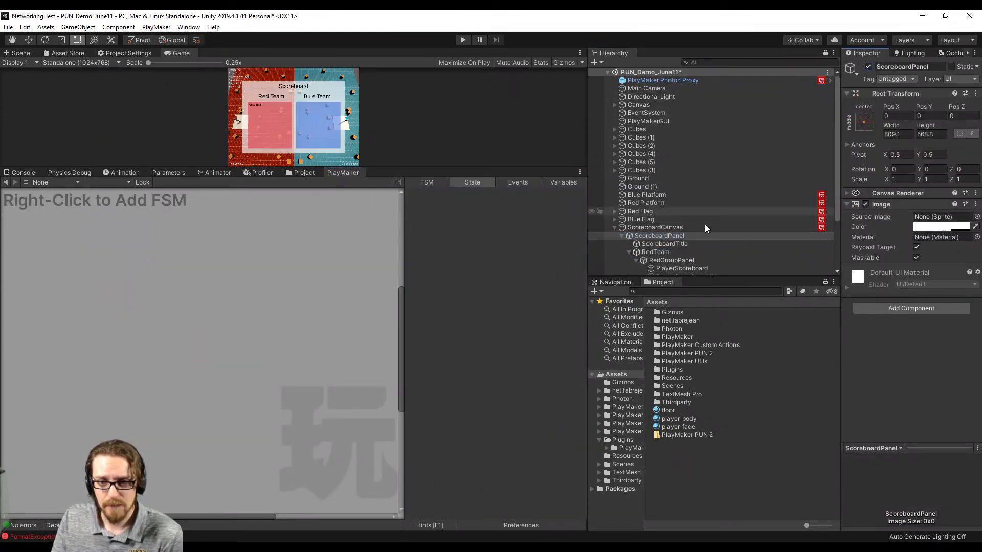
pyautogui.scroll(-3, 719, 219)
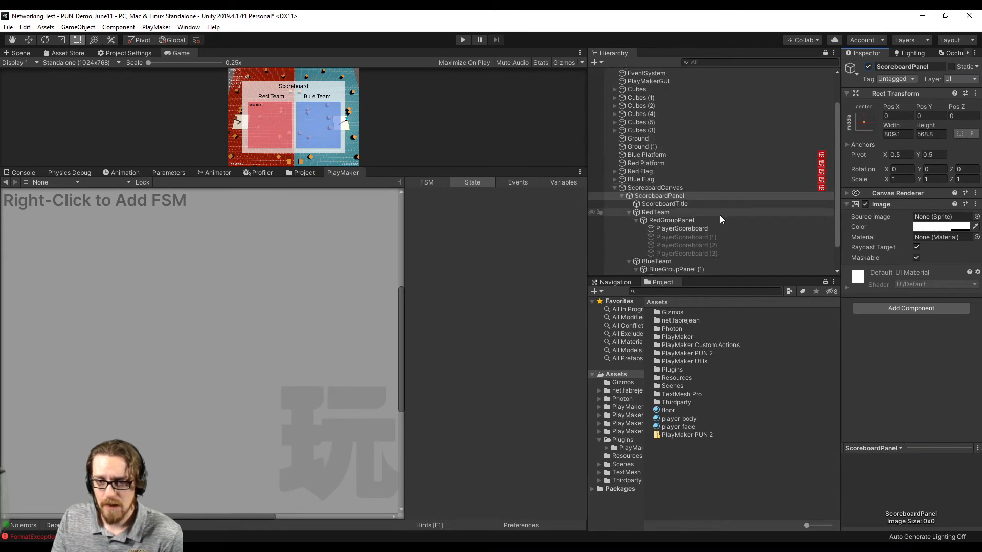
pyautogui.scroll(-2, 720, 215)
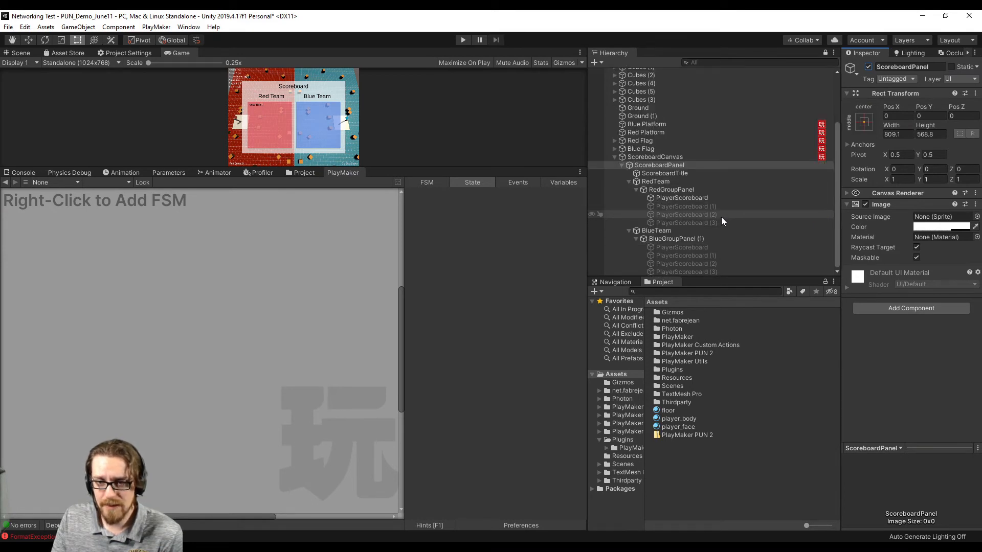
pyautogui.click(700, 199)
pyautogui.click(868, 67)
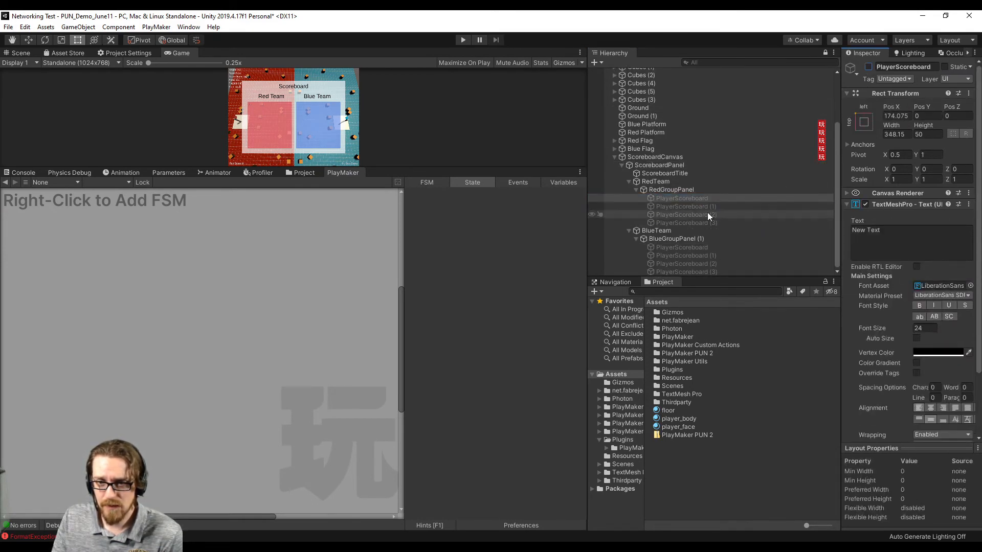
# Set ScoreboardPanel's Pos Y to -1000 to move it out of the game view.
pyautogui.click(677, 157)
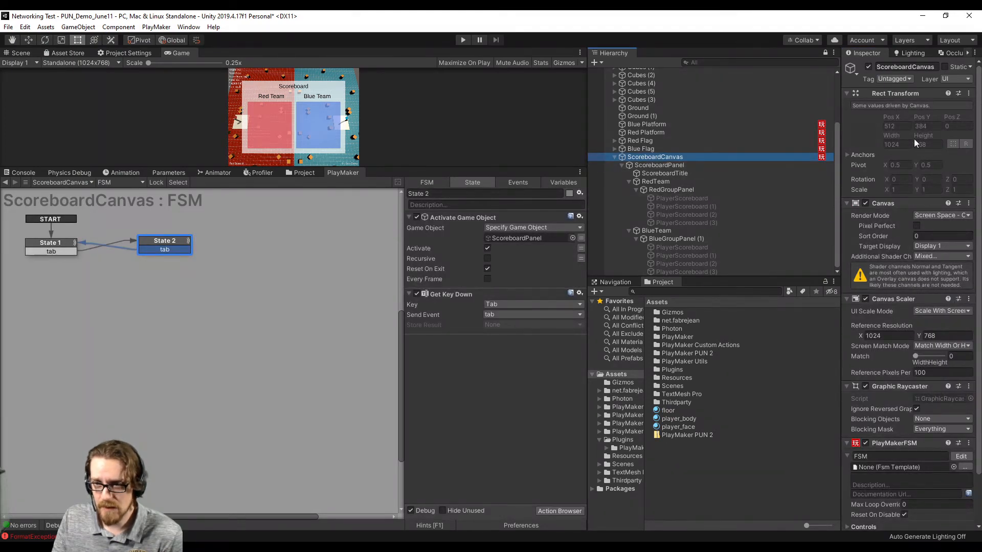
pyautogui.click(703, 163)
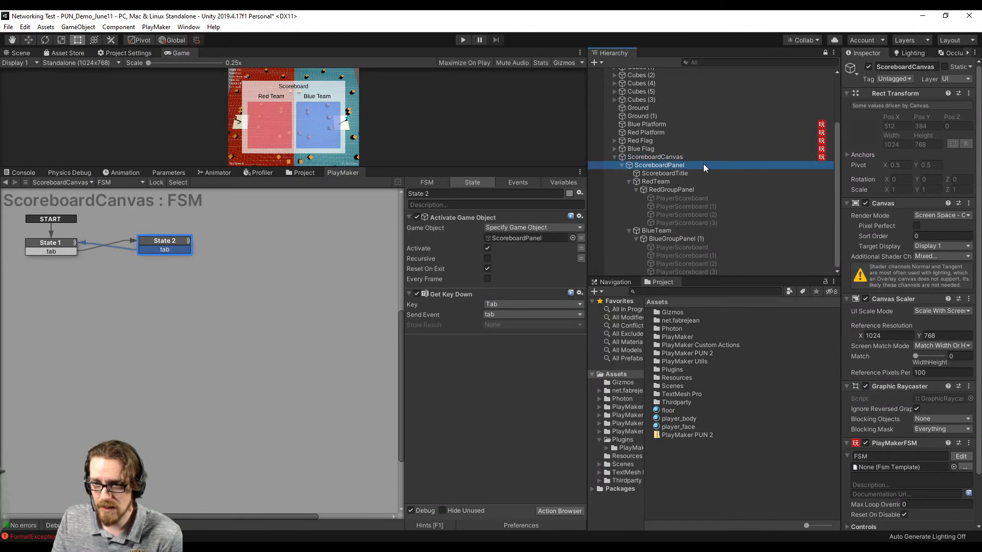
pyautogui.click(931, 116)
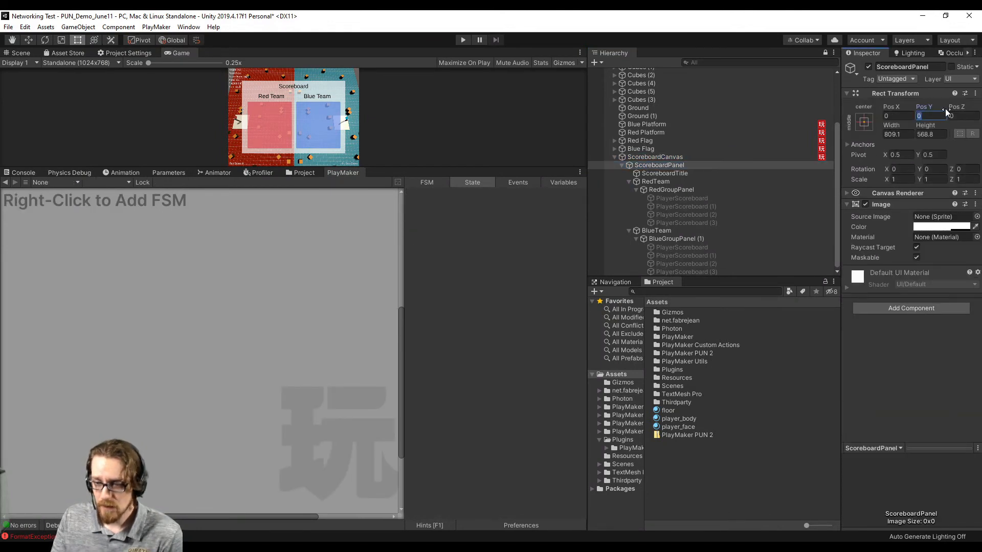
pyautogui.write('-100')
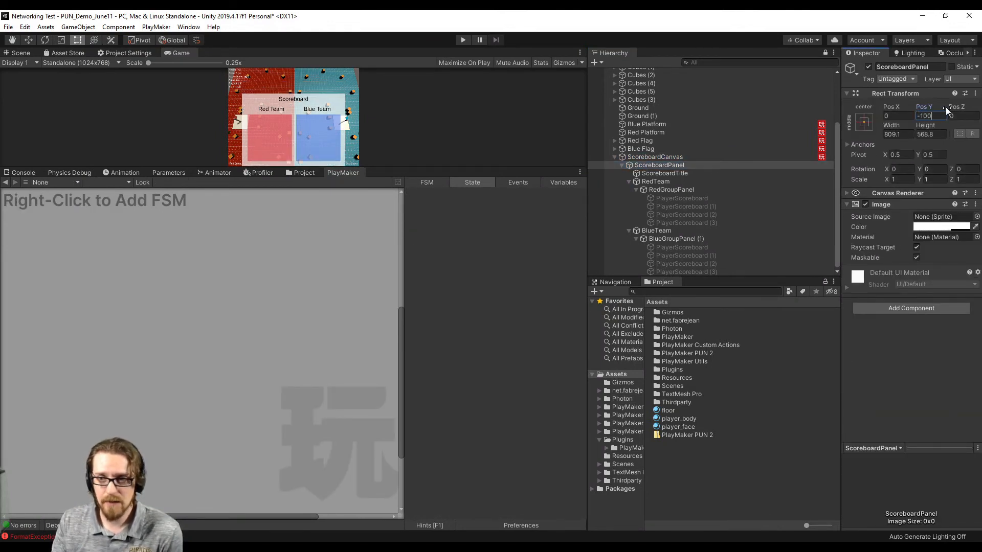
pyautogui.press('BackSpace')
pyautogui.press('BackSpace')
pyautogui.press('BackSpace')
pyautogui.write('100')
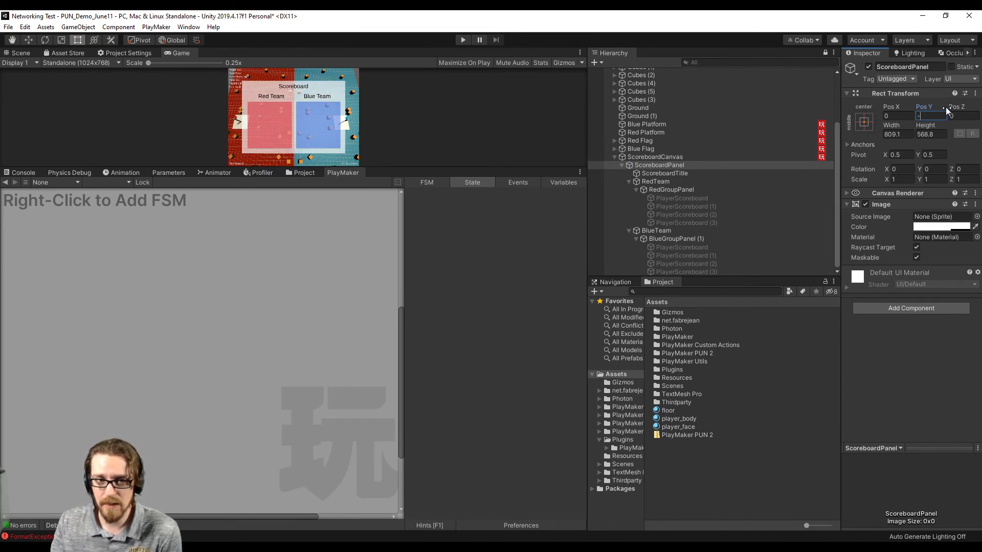
pyautogui.write('0')
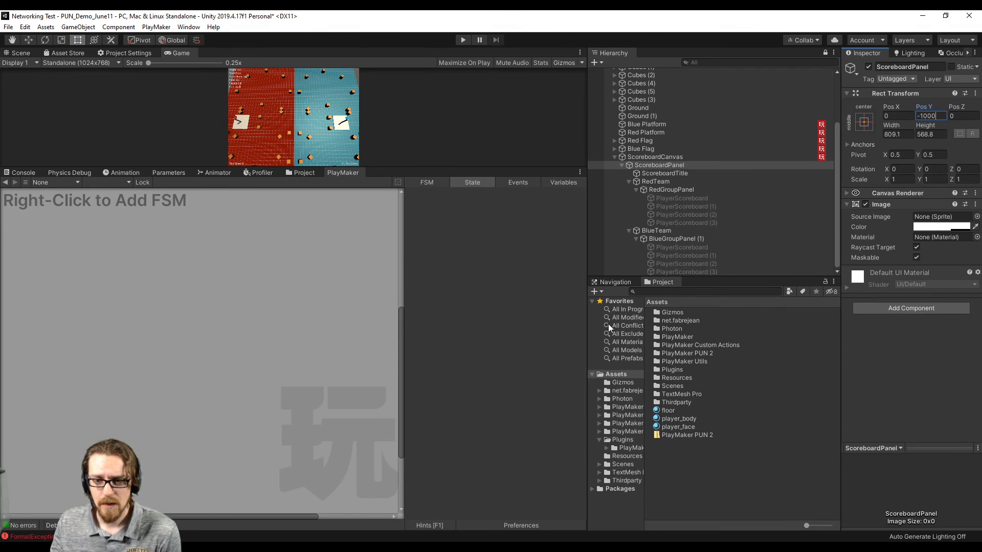
# Delete the Activate Game Object action from State 2 of the ScoreboardCanvas FSM.
pyautogui.click(615, 157)
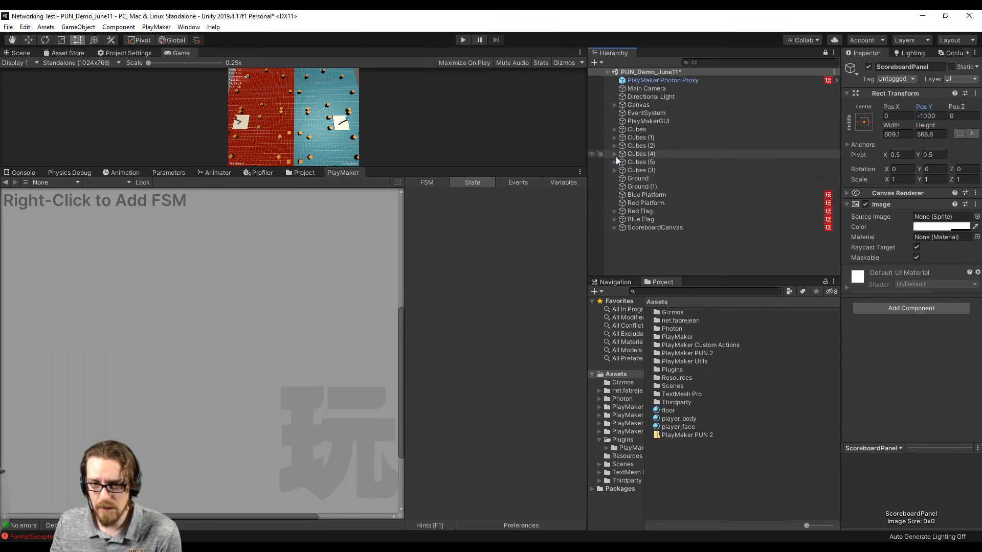
pyautogui.click(676, 227)
pyautogui.click(41, 240)
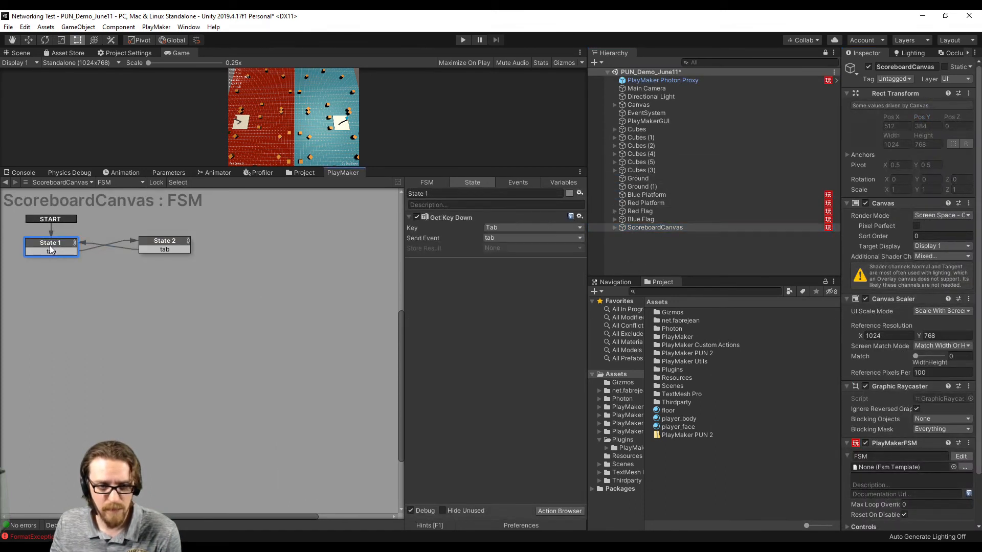
pyautogui.click(164, 245)
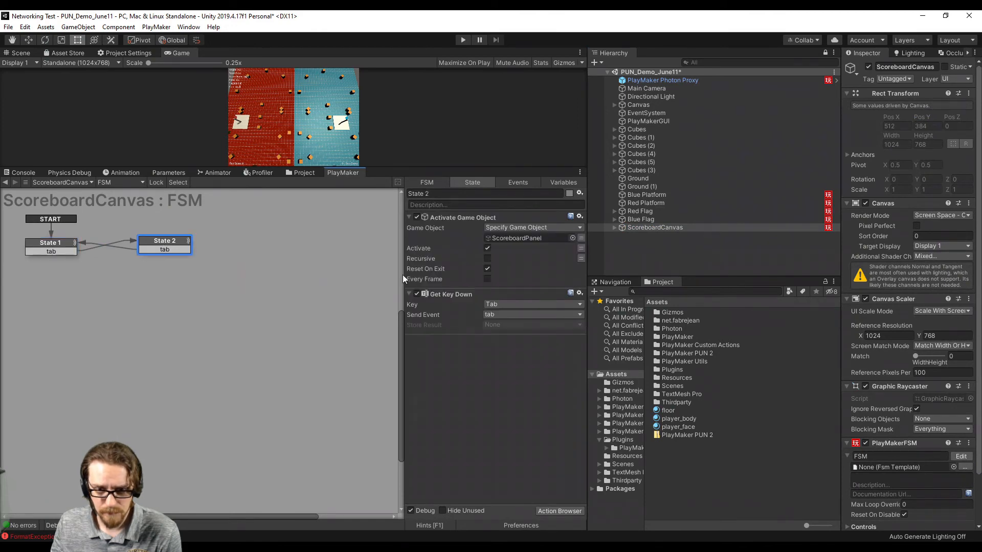
pyautogui.click(453, 219)
pyautogui.press('Delete')
# Find the Rect Transform Set Anchored Position action and add it above Get Key Down in State 2.
pyautogui.doubleClick(502, 382)
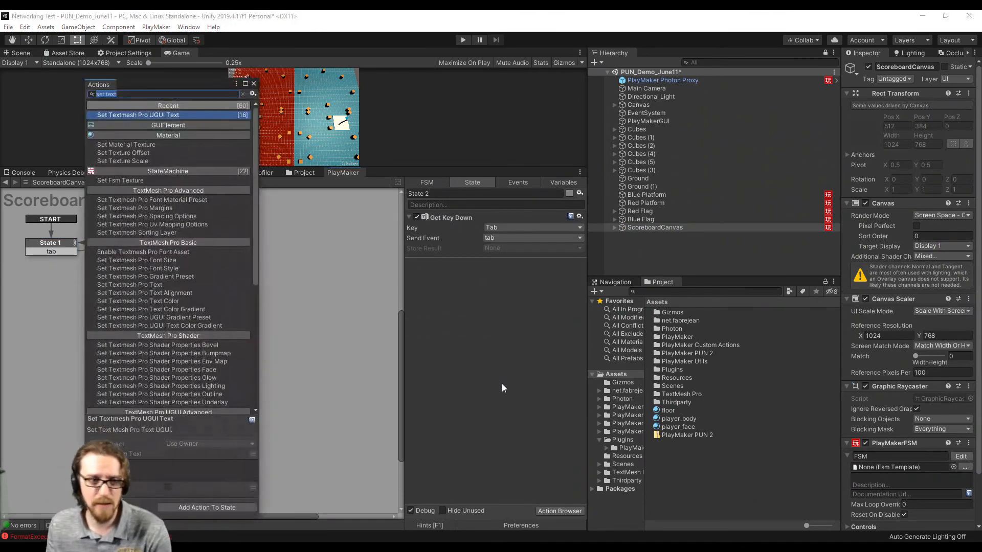
pyautogui.write('rect trans')
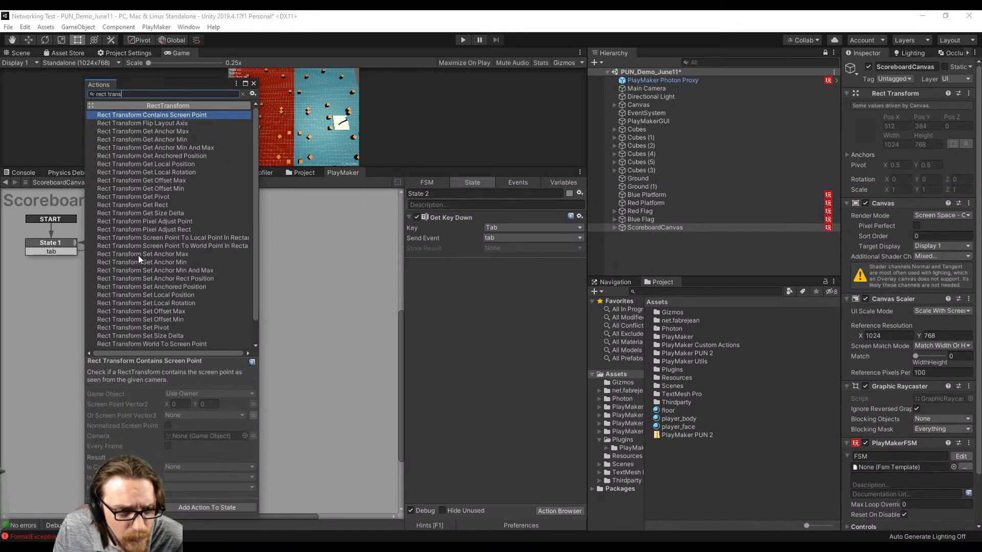
pyautogui.click(150, 281)
pyautogui.click(153, 287)
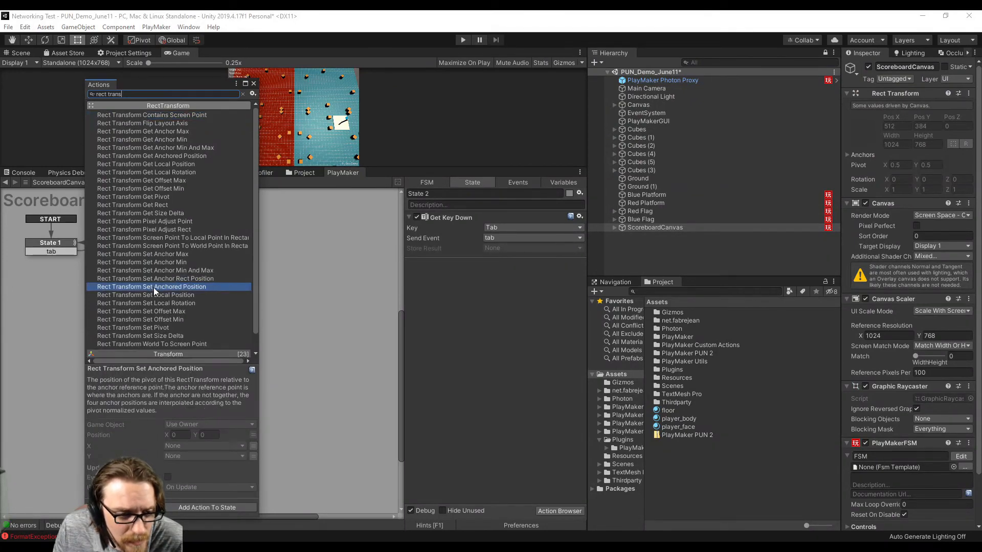
pyautogui.click(152, 278)
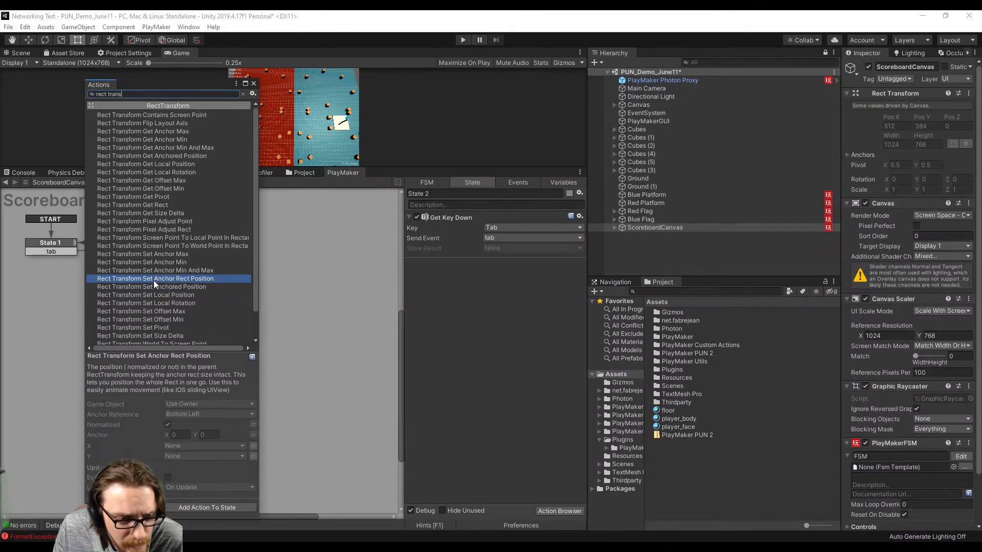
pyautogui.click(154, 287)
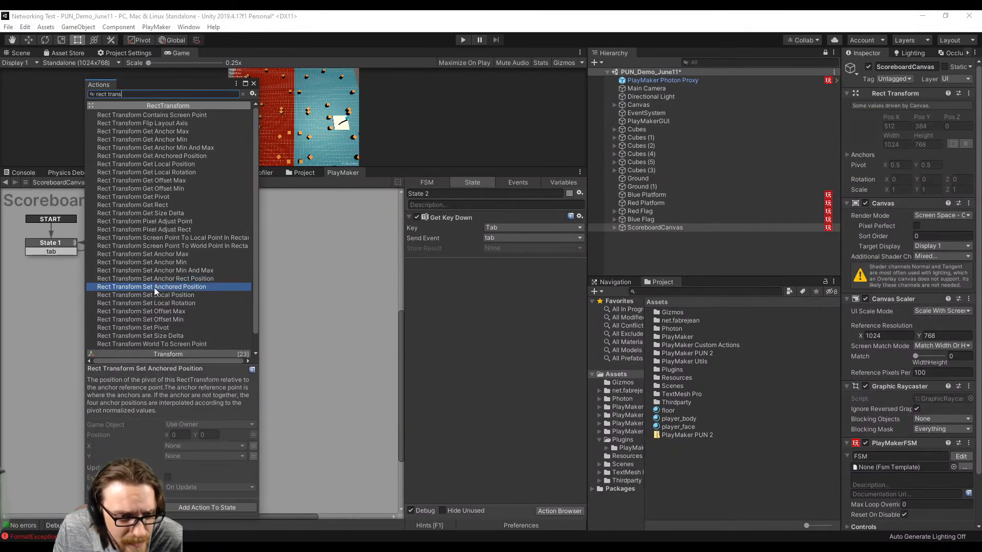
pyautogui.moveTo(155, 290); pyautogui.dragTo(474, 217)
pyautogui.click(253, 84)
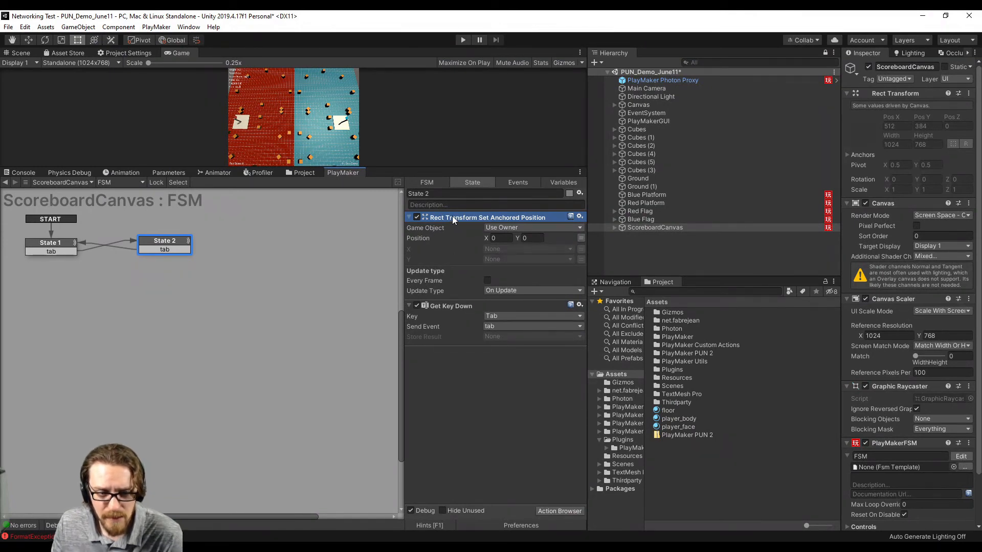
# Paste the Rect Transform Set Anchored Position action before Get Key Down in State 1 and set its Y position to -1000.
pyautogui.click(64, 248)
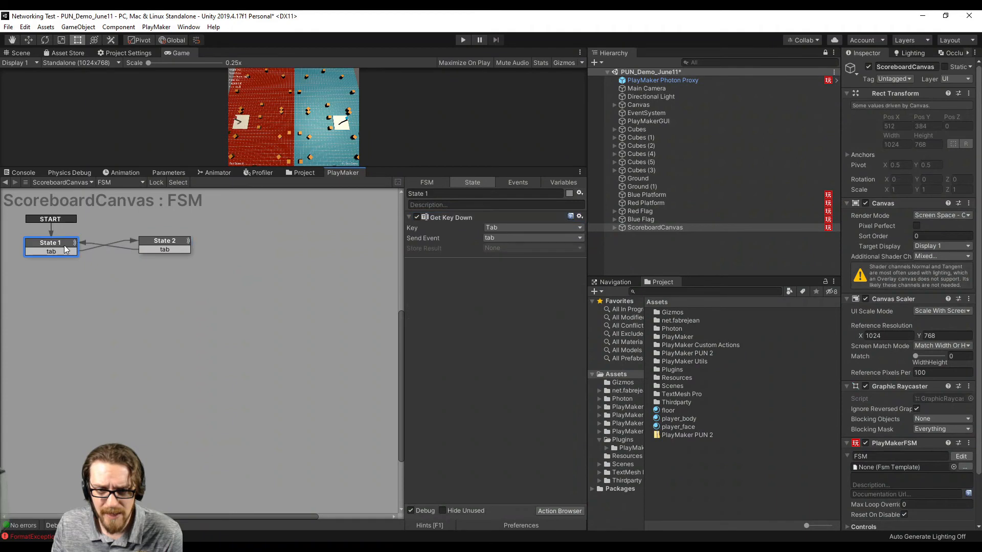
pyautogui.rightClick(464, 218)
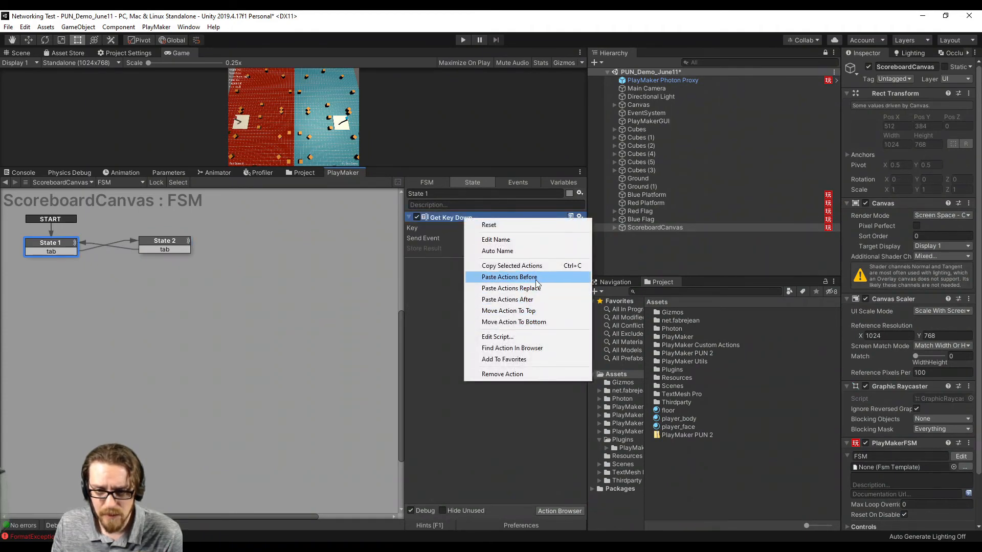
pyautogui.click(535, 278)
pyautogui.click(529, 238)
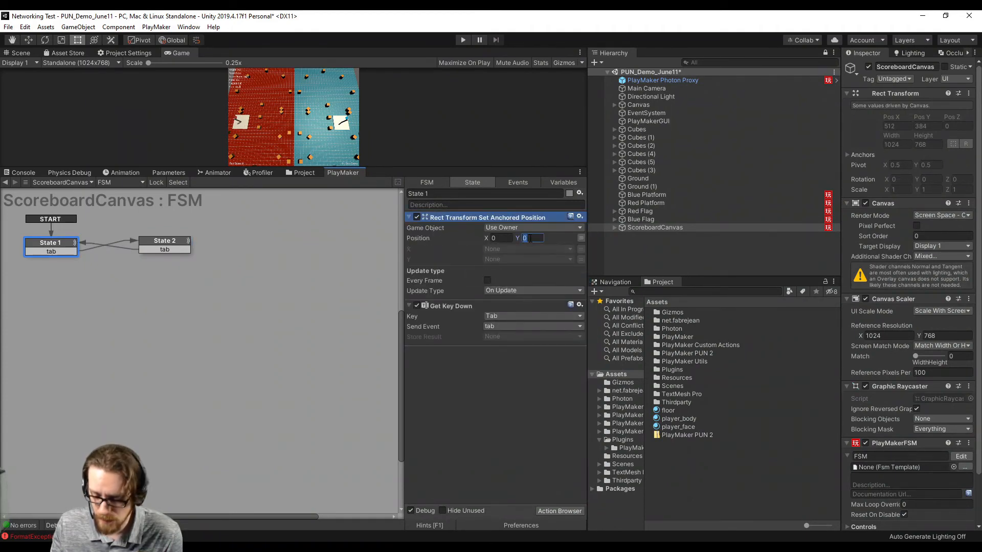
pyautogui.write('-1000')
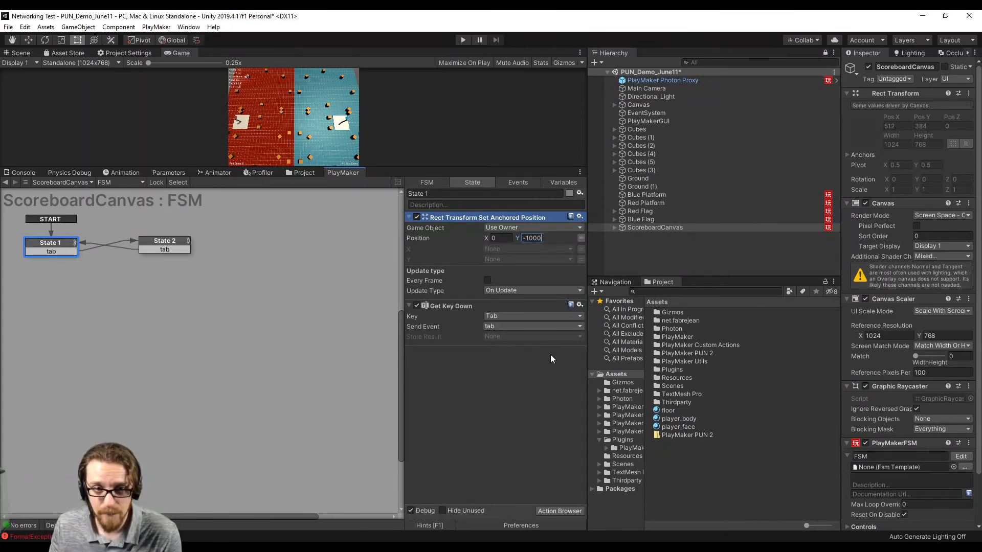
# Start a playtest, enlarge the Game view and toggle the scoreboard to test the new position actions.
pyautogui.click(463, 40)
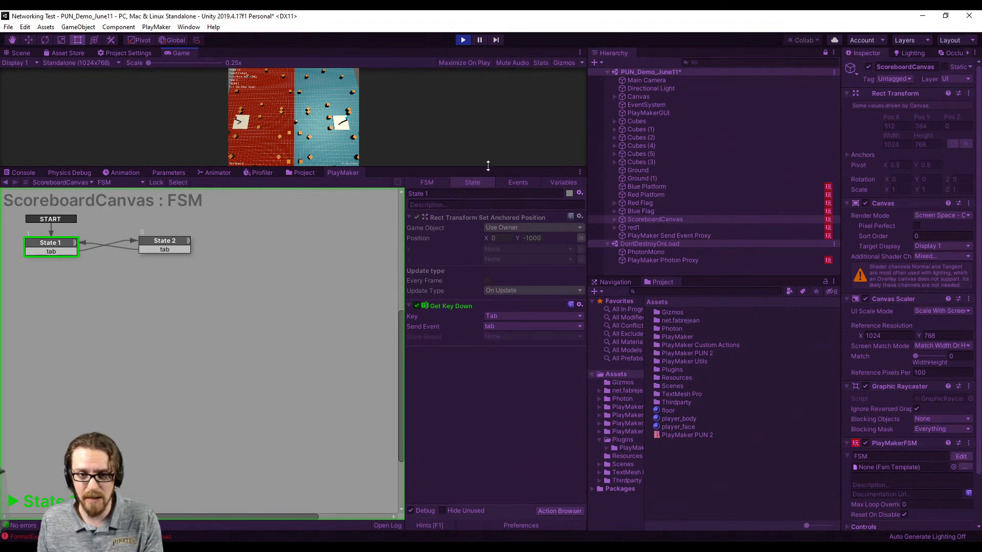
pyautogui.moveTo(488, 165); pyautogui.dragTo(538, 302)
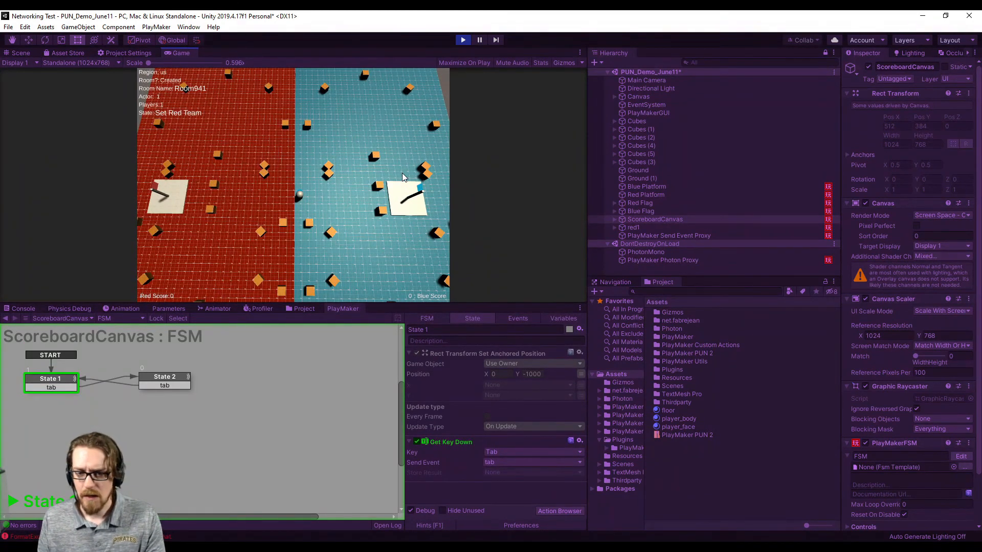
pyautogui.press('Tab')
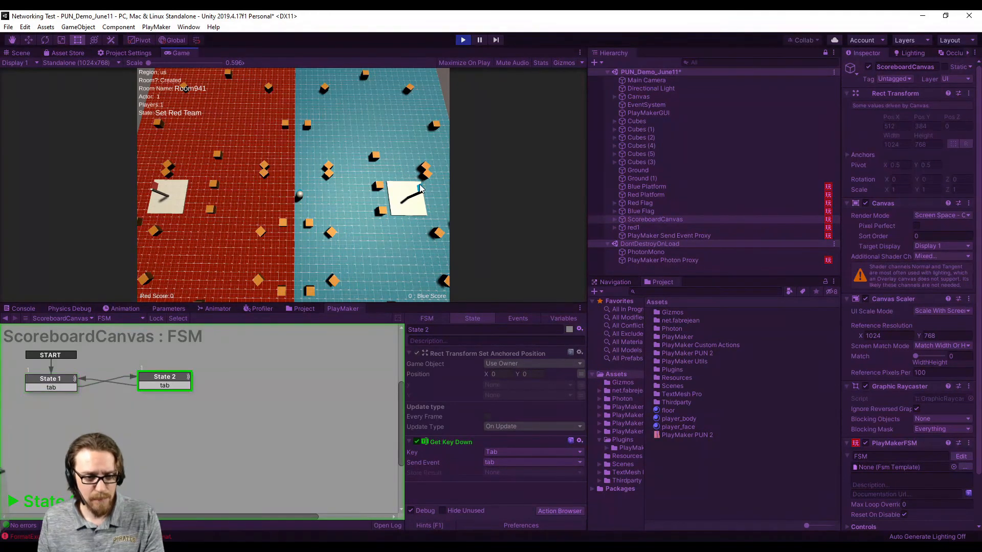
# Stop the playtest and make ScoreboardPanel the specified game object of State 2's Rect Transform Set Anchored Position action.
pyautogui.click(179, 379)
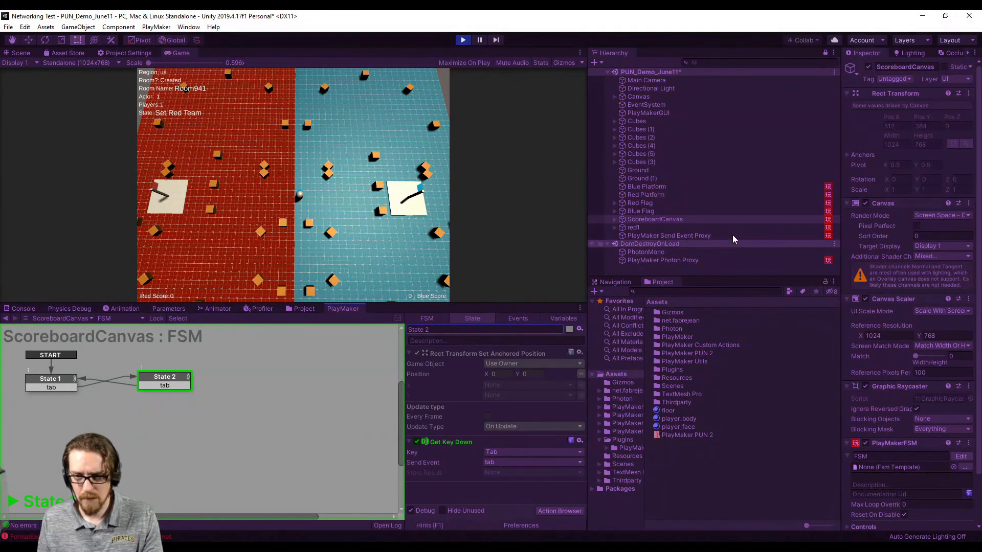
pyautogui.click(465, 40)
pyautogui.click(490, 363)
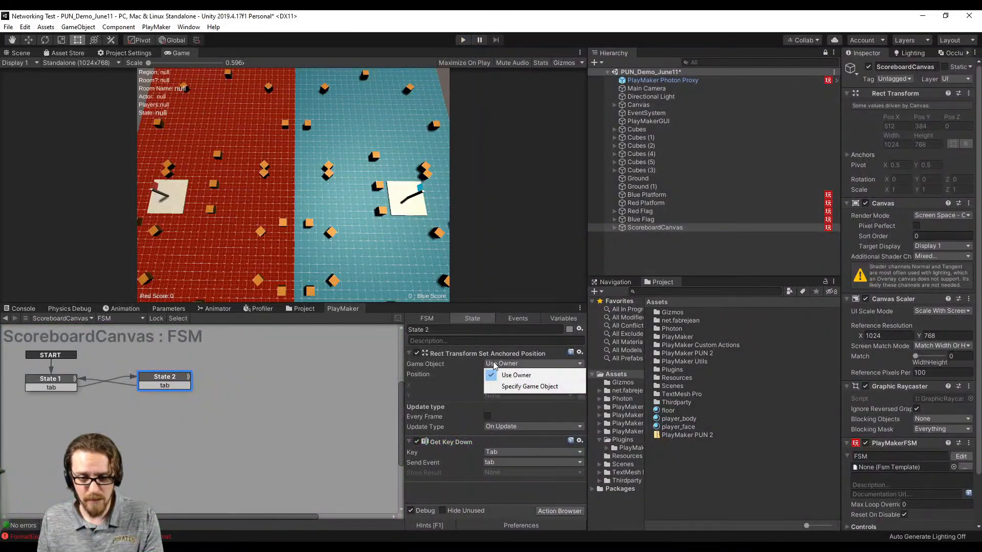
pyautogui.click(507, 387)
pyautogui.click(615, 228)
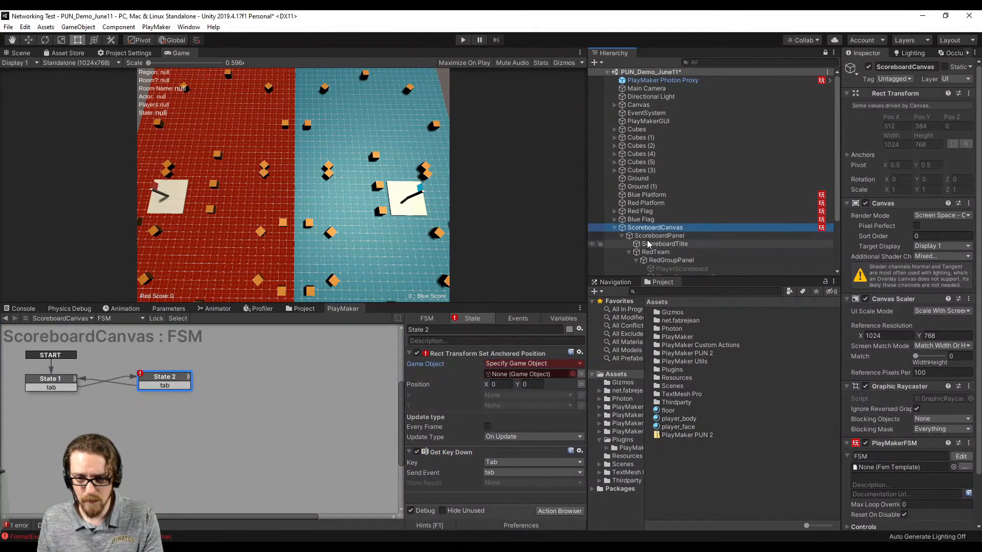
pyautogui.moveTo(652, 228); pyautogui.dragTo(560, 376)
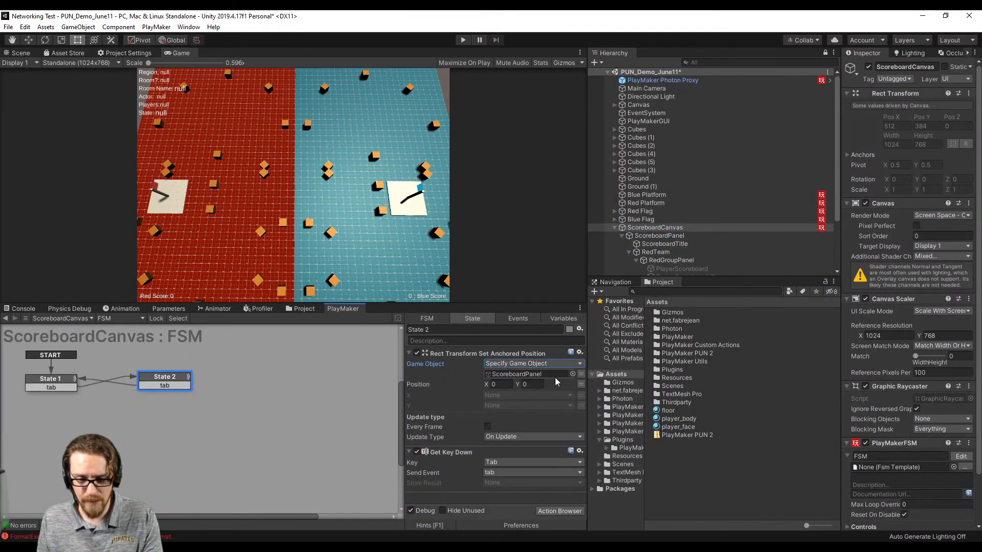
# Set State 1's Rect Transform Set Anchored Position action to target ScoreboardPanel as its specified game object.
pyautogui.click(56, 381)
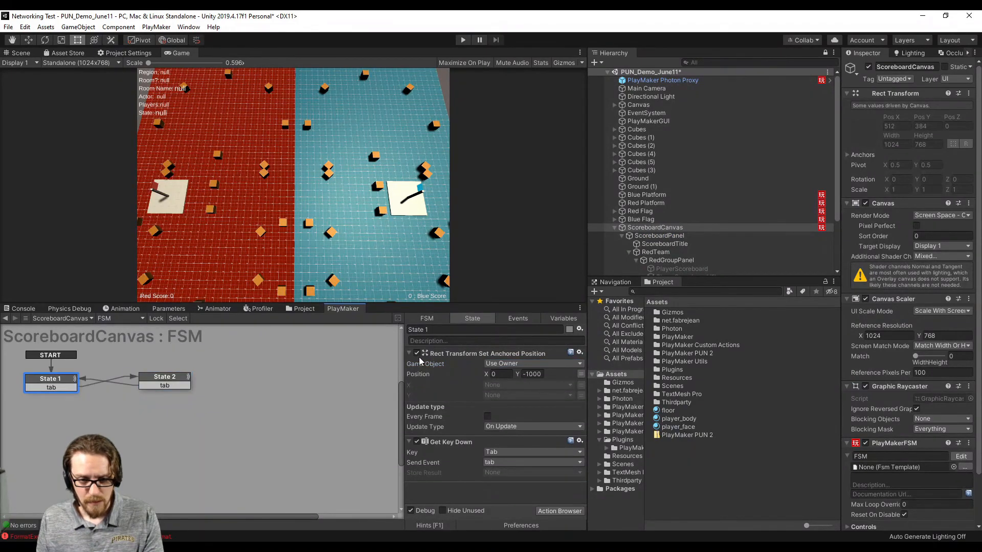
pyautogui.click(494, 364)
pyautogui.click(508, 386)
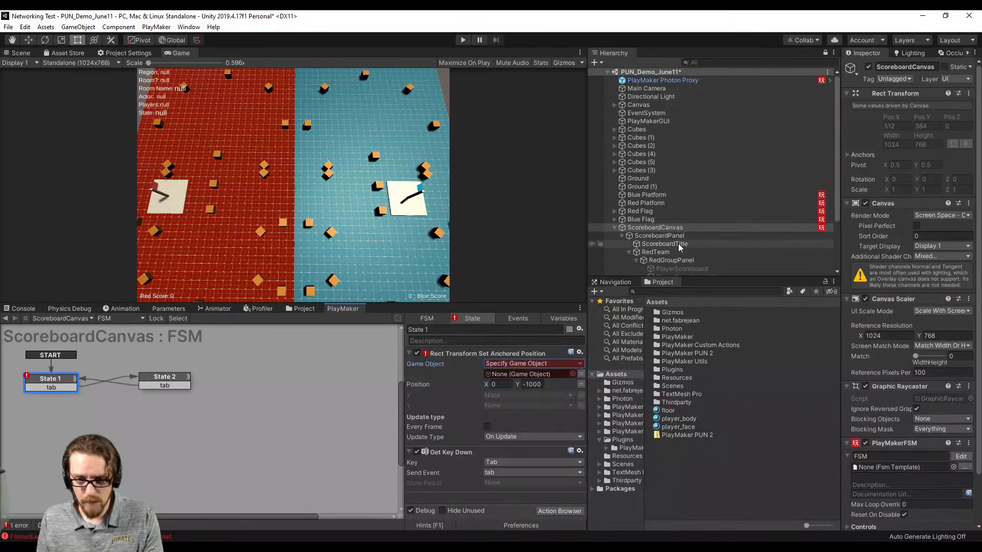
pyautogui.moveTo(655, 228); pyautogui.dragTo(557, 376)
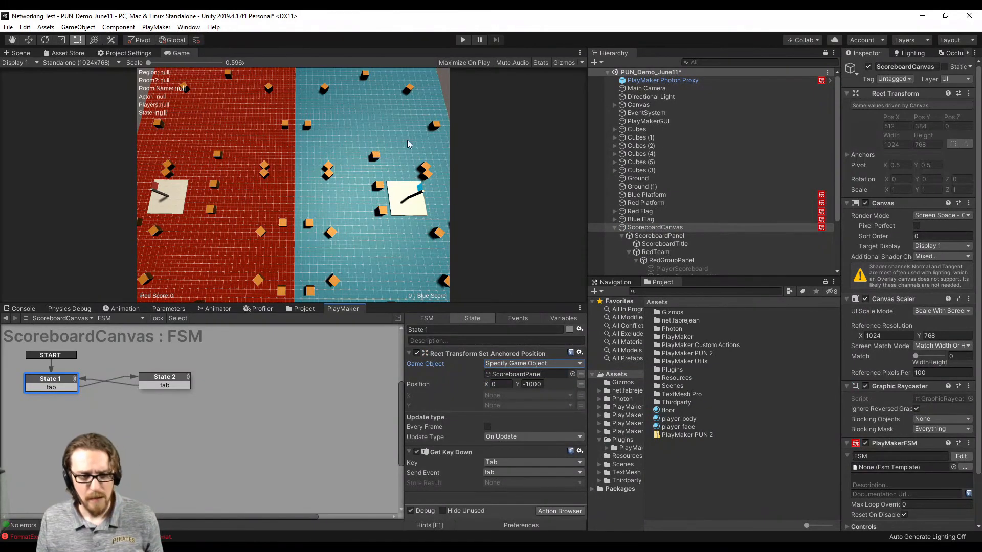
# Start a playtest and toggle the scoreboard on and off several times to test the retargeted position actions.
pyautogui.click(461, 40)
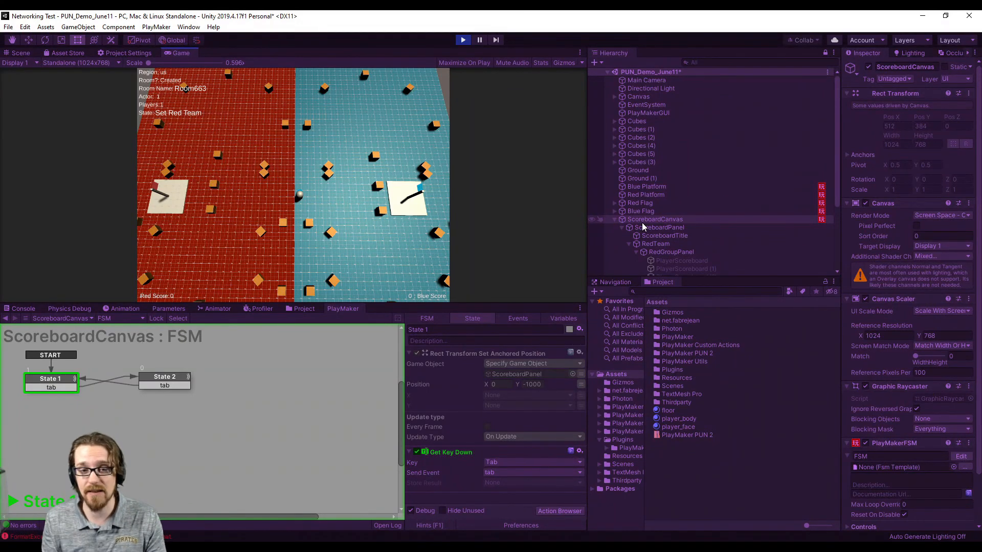
pyautogui.press('Tab')
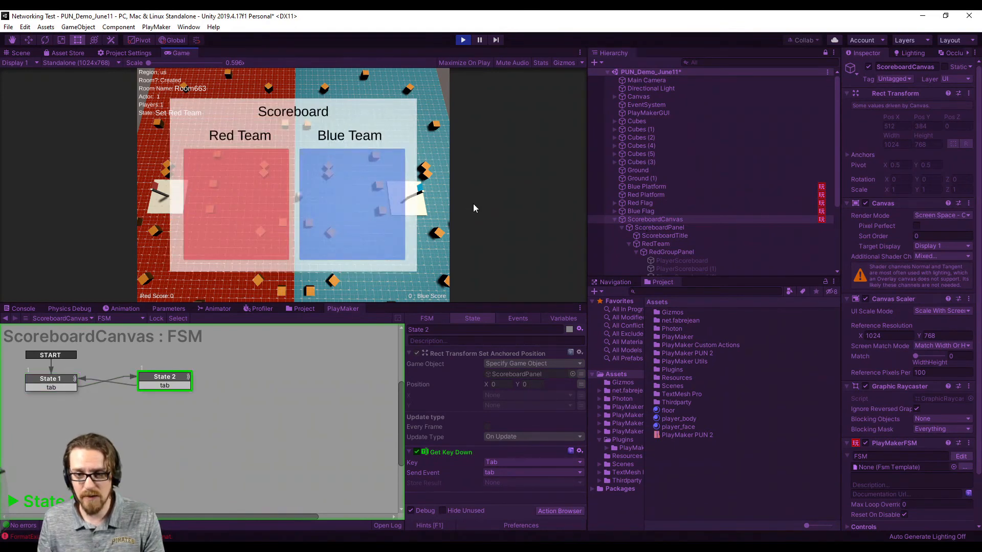
pyautogui.press('Tab')
pyautogui.press('Tab')
pyautogui.press('Tab')
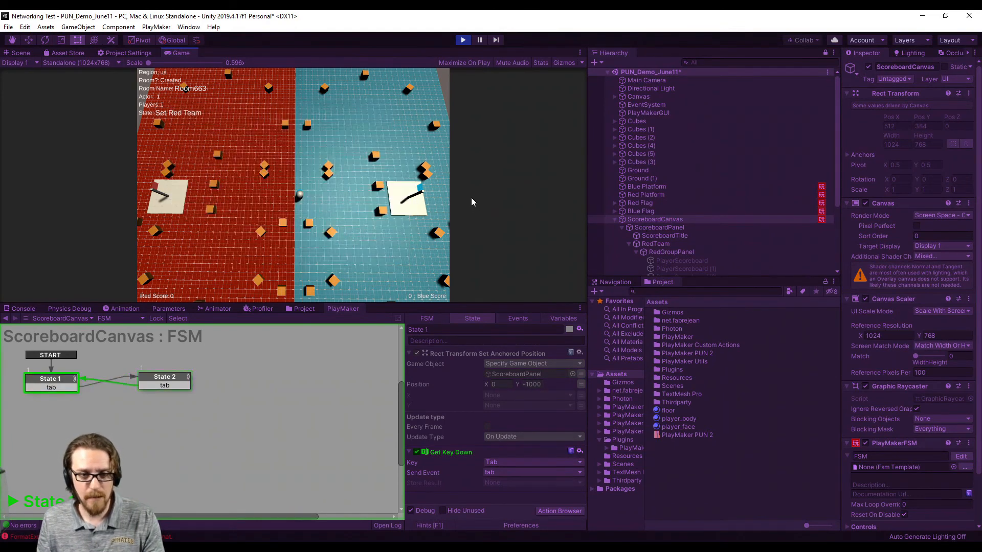
# Grab the blue flag with the player and check in the Scene view where the hidden scoreboard panel sits.
pyautogui.press('d')
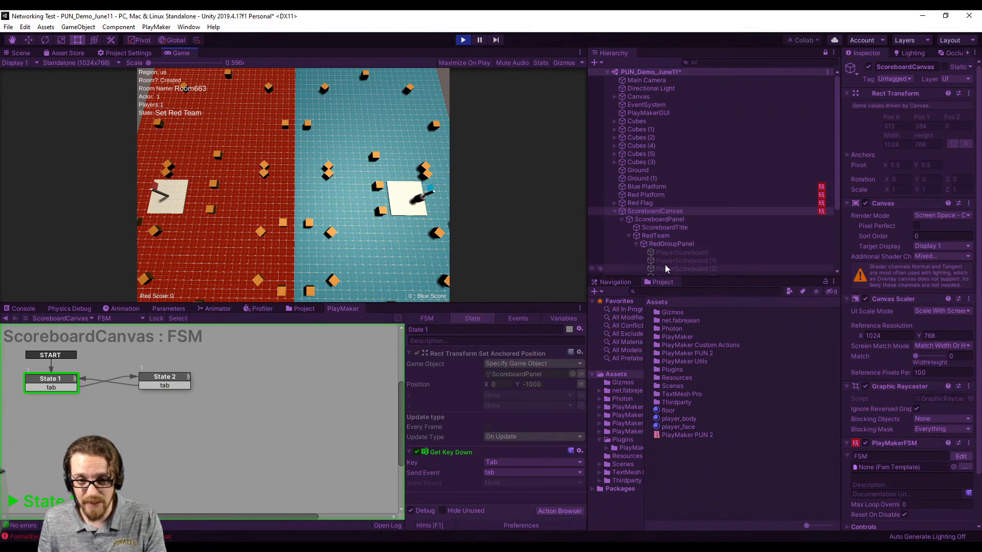
pyautogui.press('a')
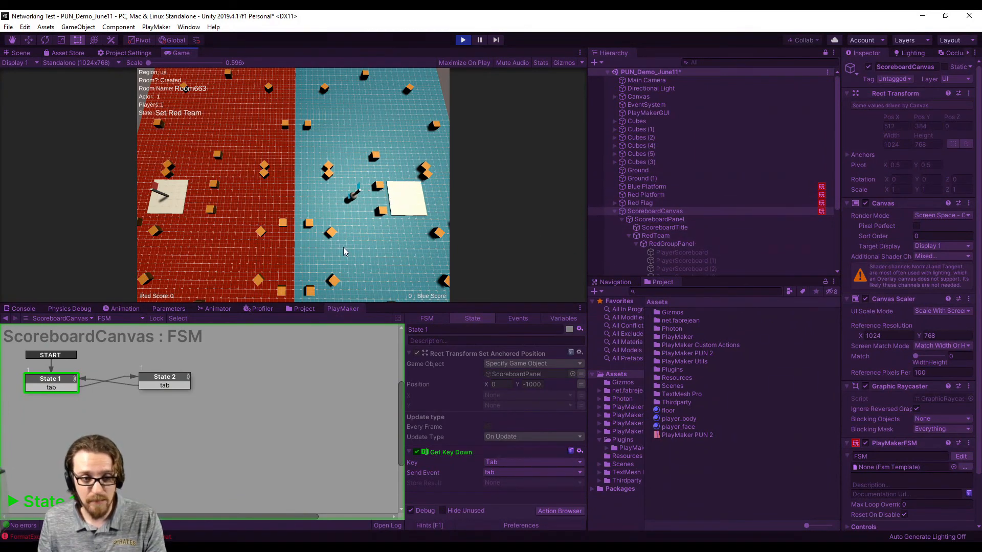
pyautogui.click(21, 53)
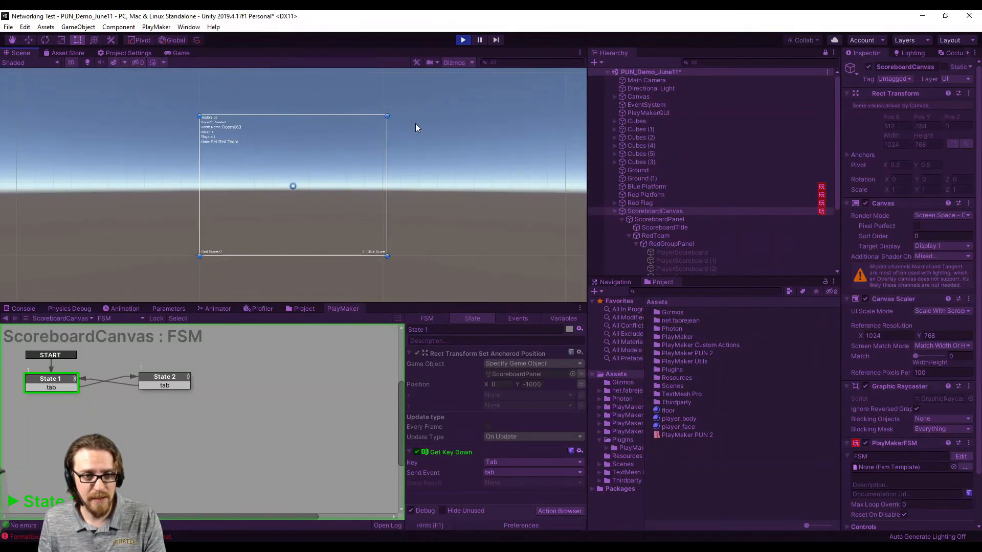
pyautogui.scroll(-5, 416, 127)
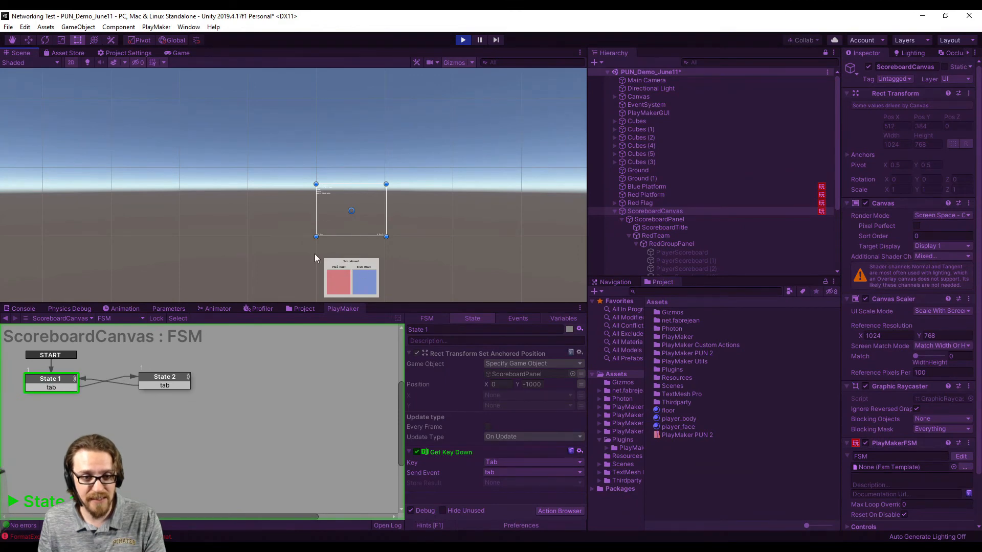
pyautogui.click(174, 54)
# Carry the blue flag to the red platform to score, and show and hide the scoreboard to check its red entries.
pyautogui.press('a')
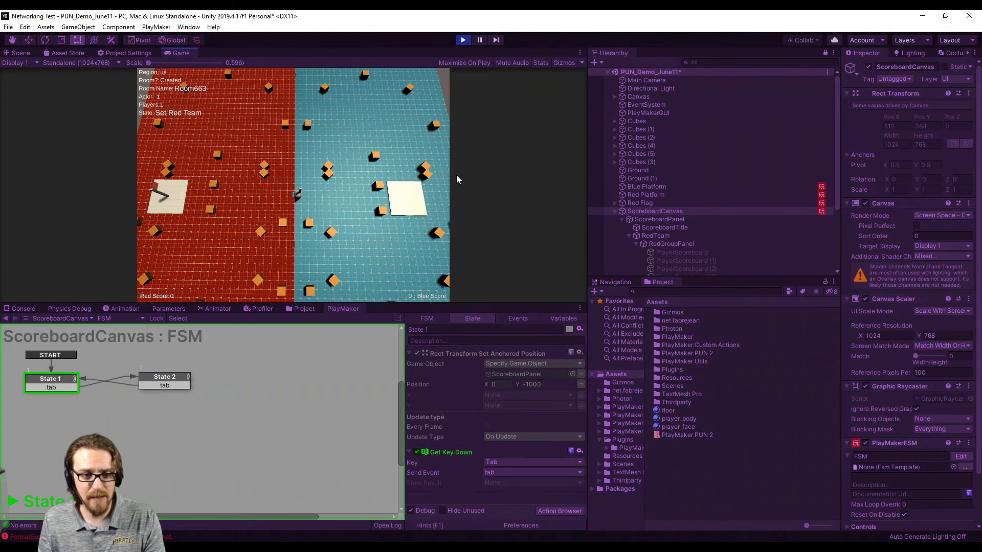
pyautogui.press('a')
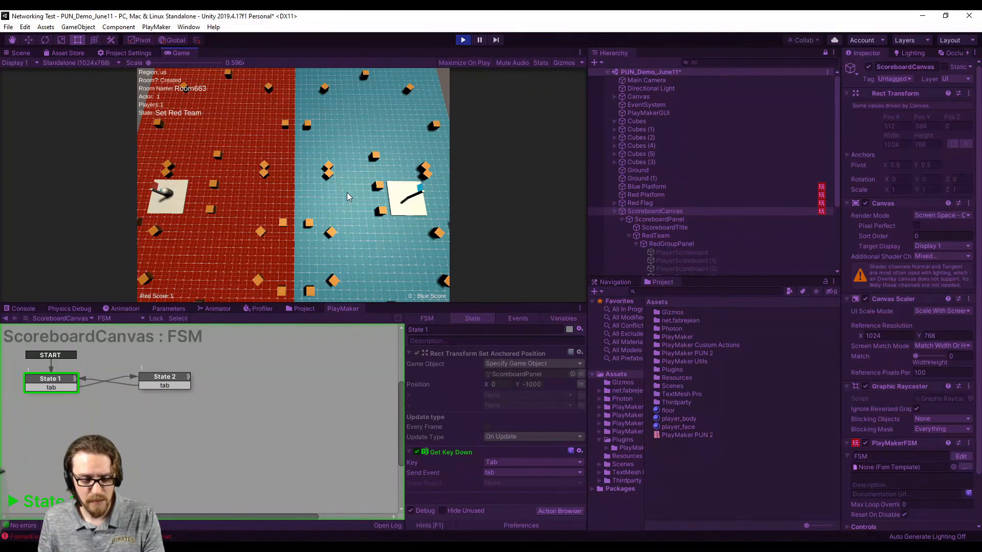
pyautogui.press('Tab')
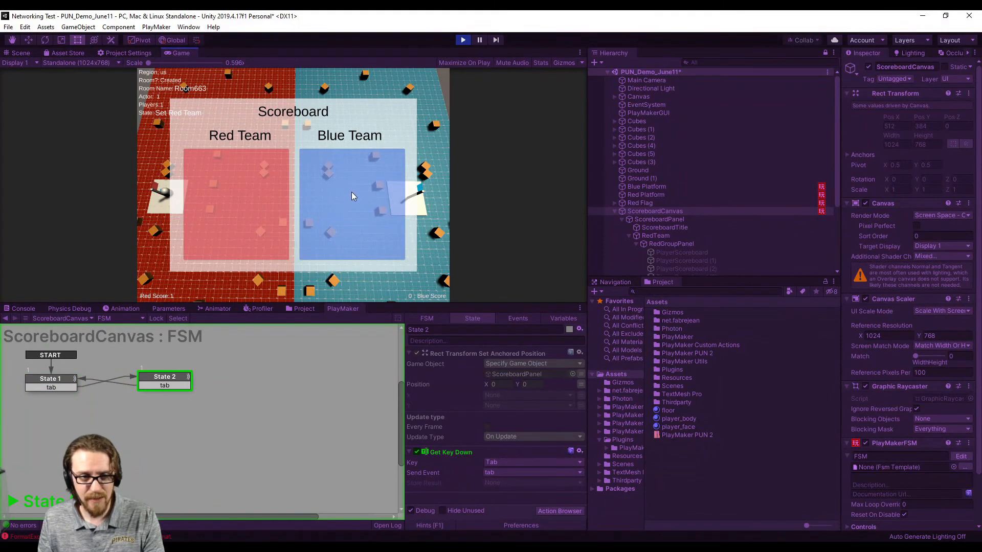
pyautogui.press('Tab')
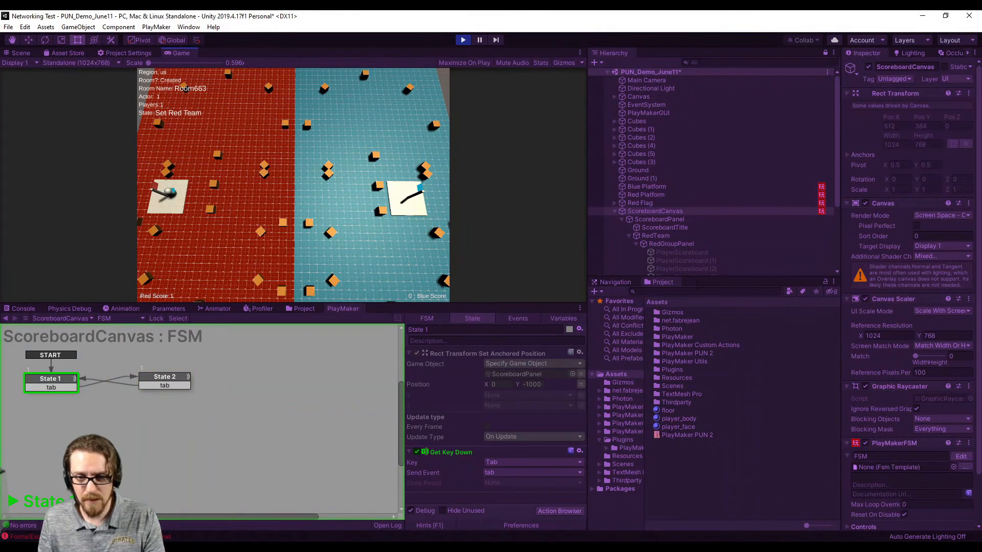
# Activate the first PlayerScoreboard under RedGroupPanel during play, score another red capture to check the scoreboard, and end the playtest.
pyautogui.click(688, 252)
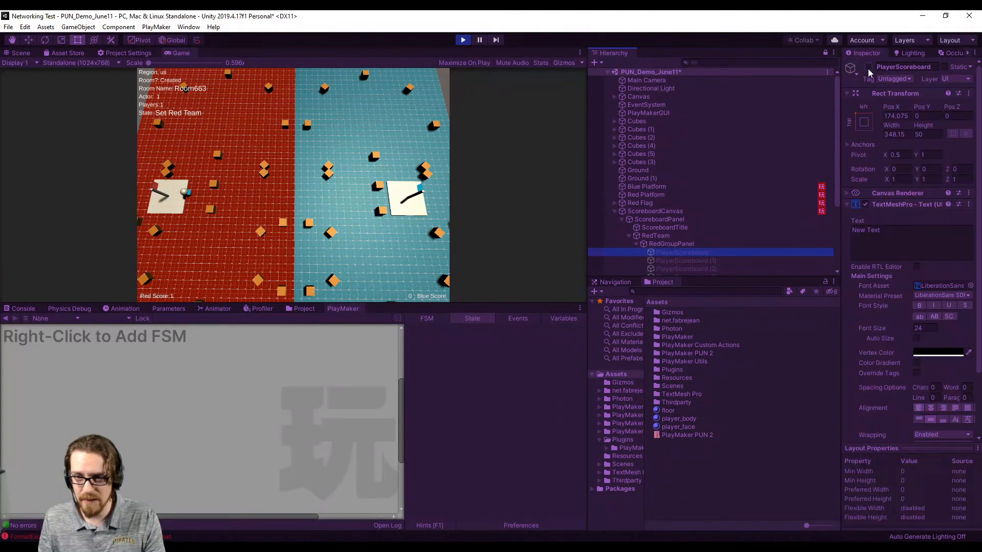
pyautogui.click(415, 132)
pyautogui.press('d')
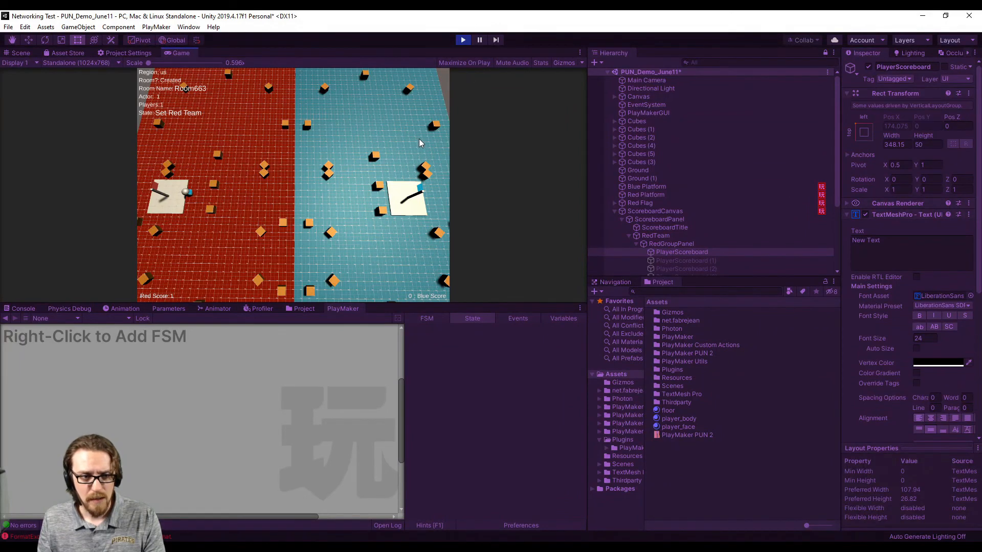
pyautogui.press('Tab')
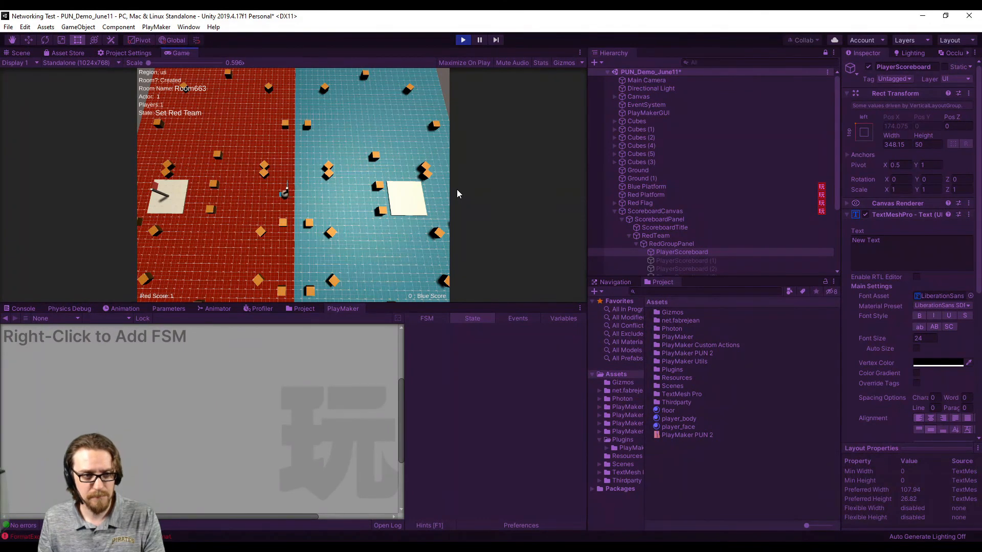
pyautogui.press('a')
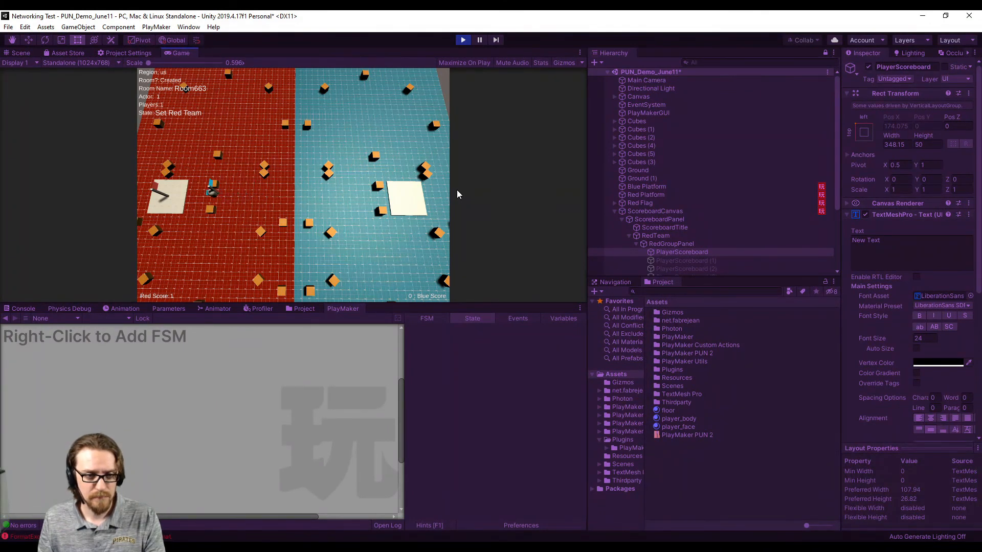
pyautogui.press('Tab')
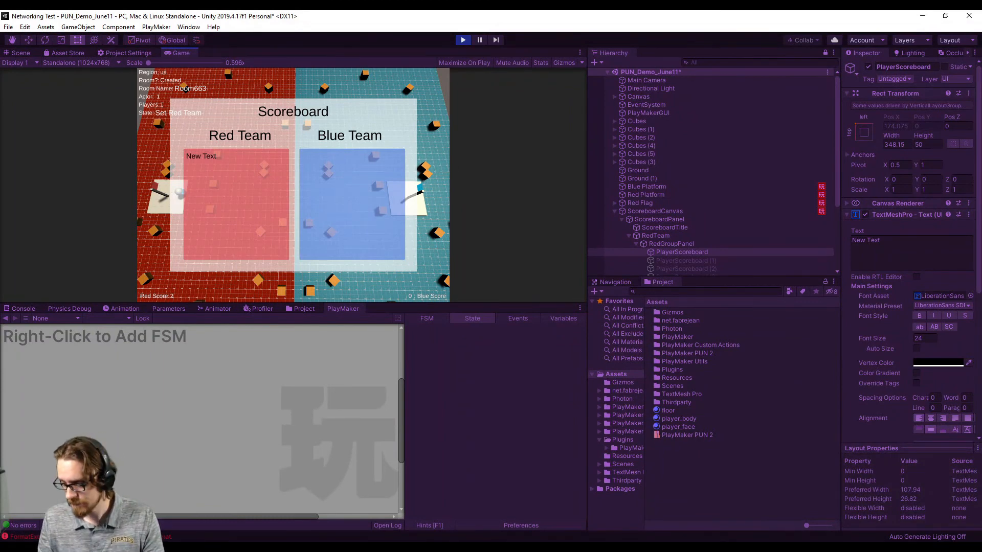
pyautogui.hotkey('ctrl', 'p')
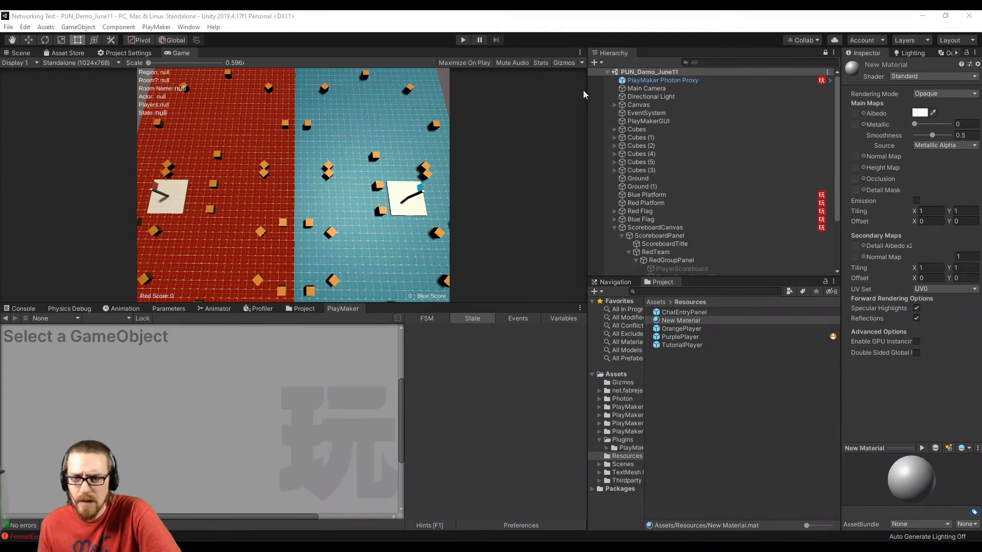
# Open the Blue Flag FSM in a maximized PlayMaker editor and examine the Get String Right action in its Red Scores state.
pyautogui.click(648, 80)
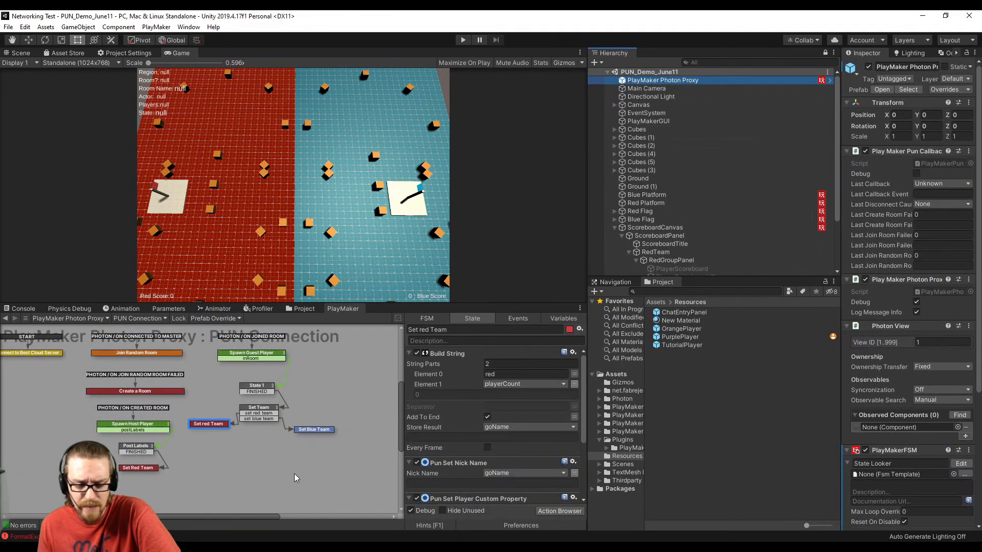
pyautogui.click(642, 219)
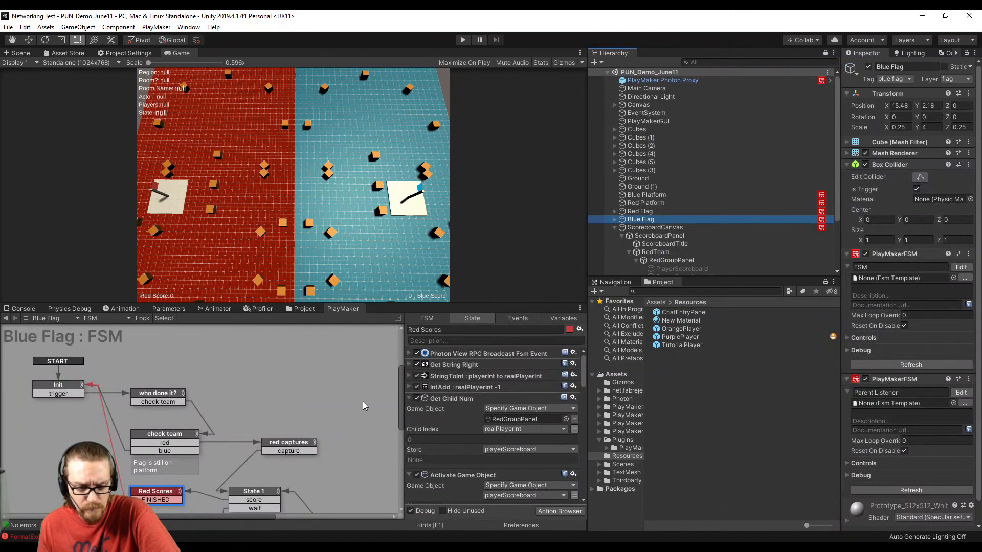
pyautogui.rightClick(348, 309)
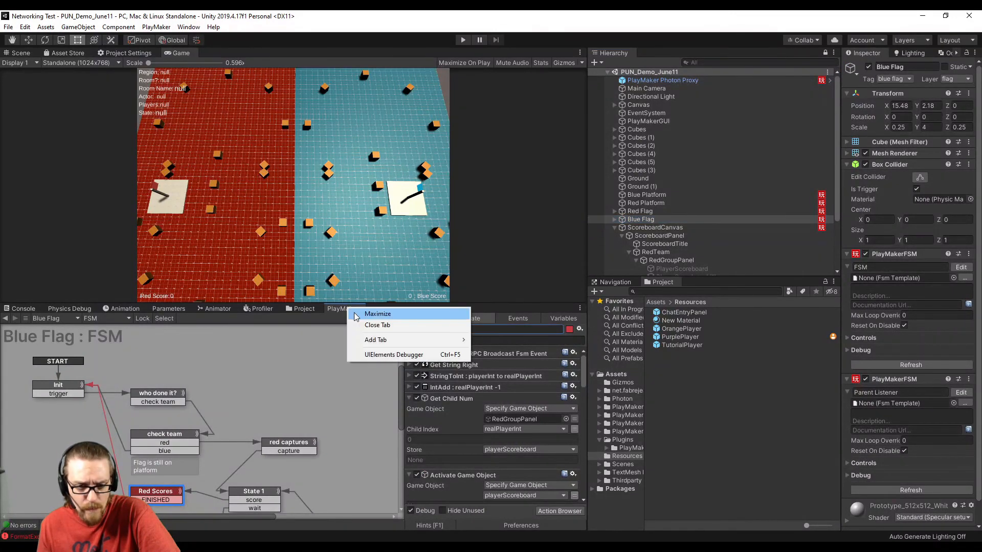
pyautogui.click(378, 314)
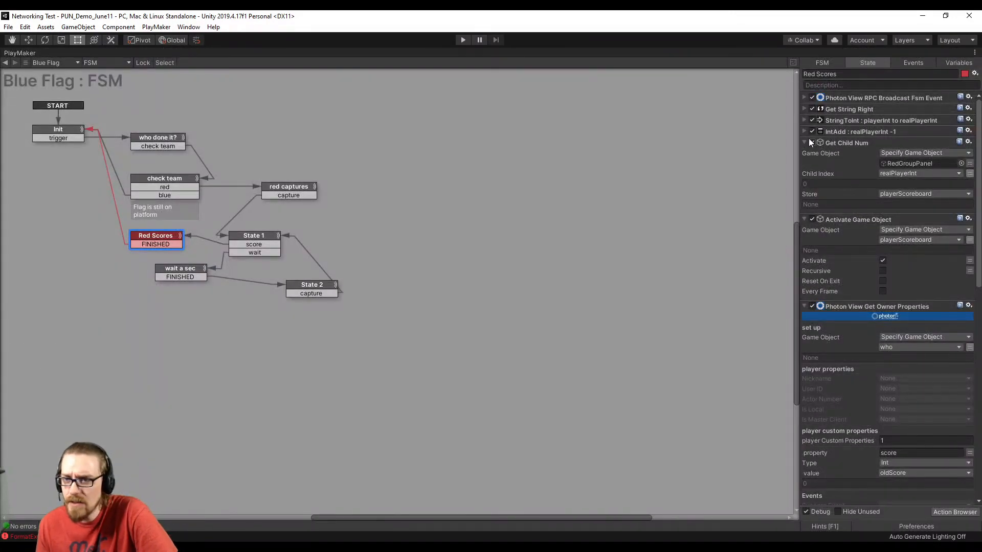
pyautogui.click(804, 108)
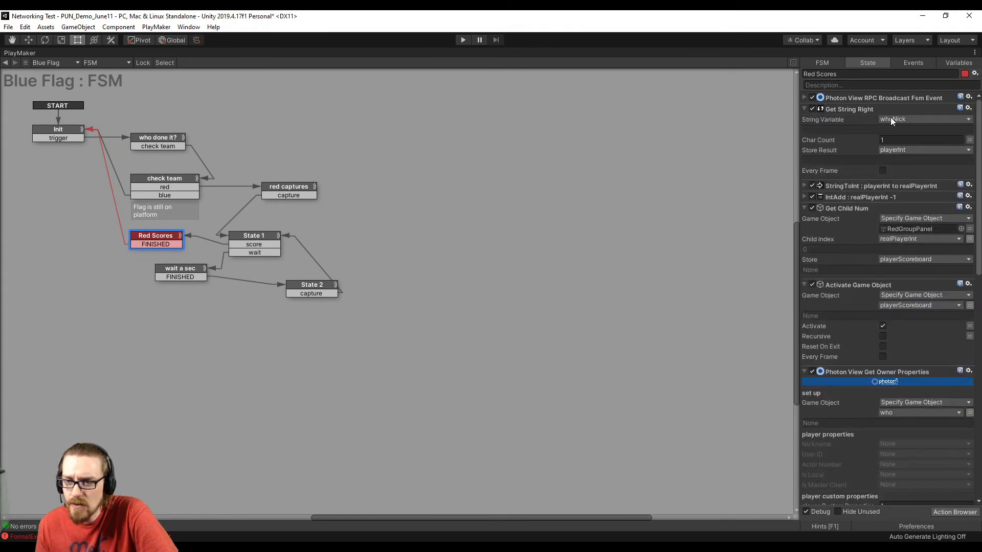
# Compare the player properties read by the "who done it?" state in the Blue Flag FSM with those in the Red Flag FSM.
pyautogui.click(164, 137)
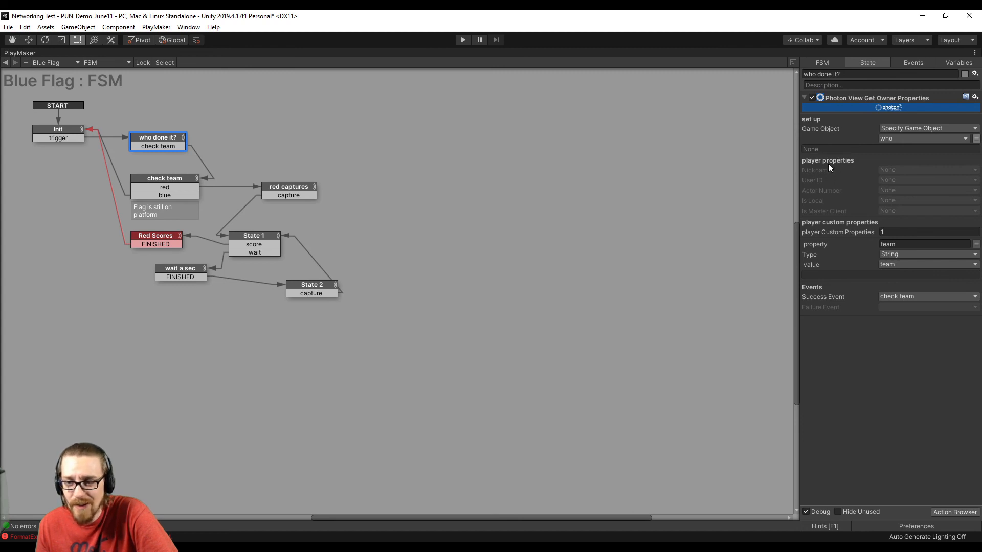
pyautogui.click(41, 63)
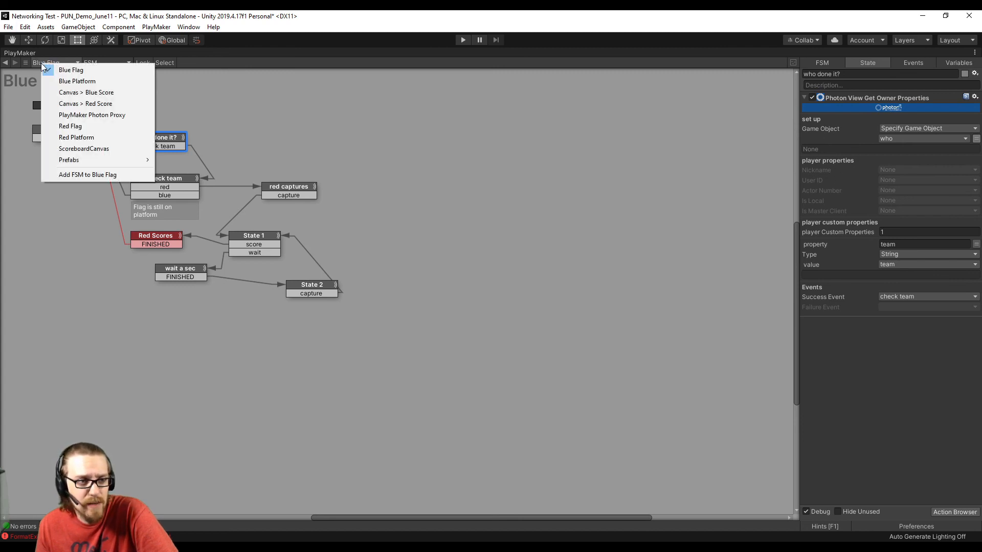
pyautogui.click(81, 126)
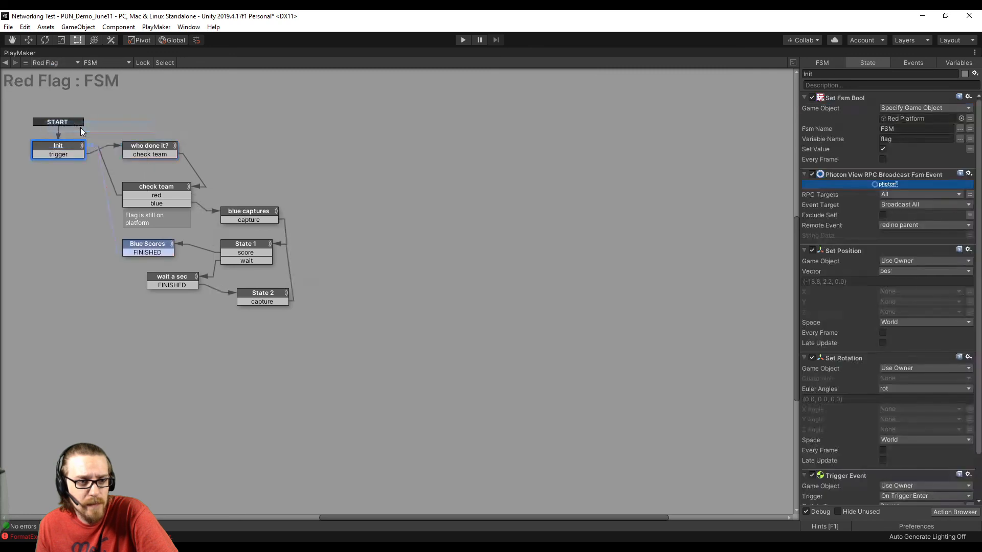
pyautogui.click(144, 148)
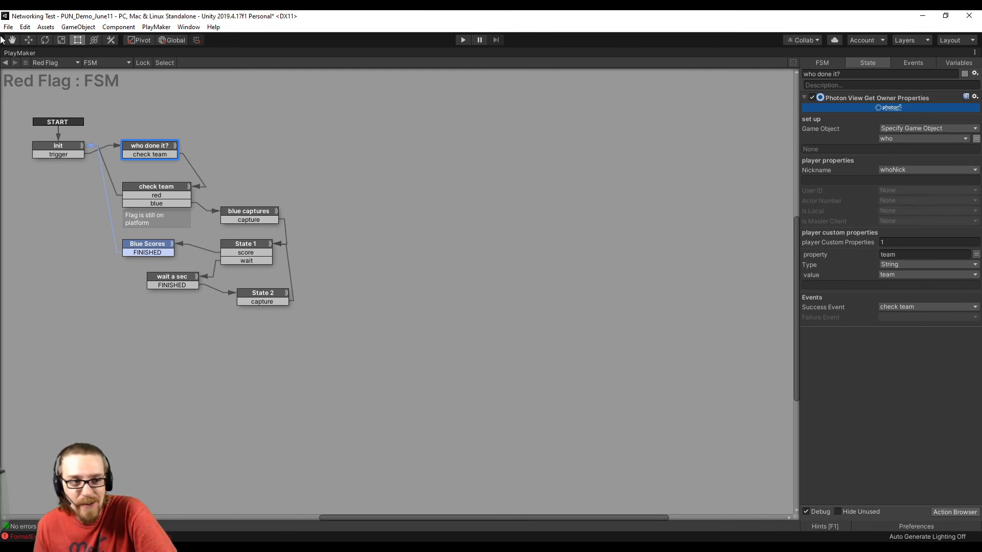
pyautogui.click(54, 62)
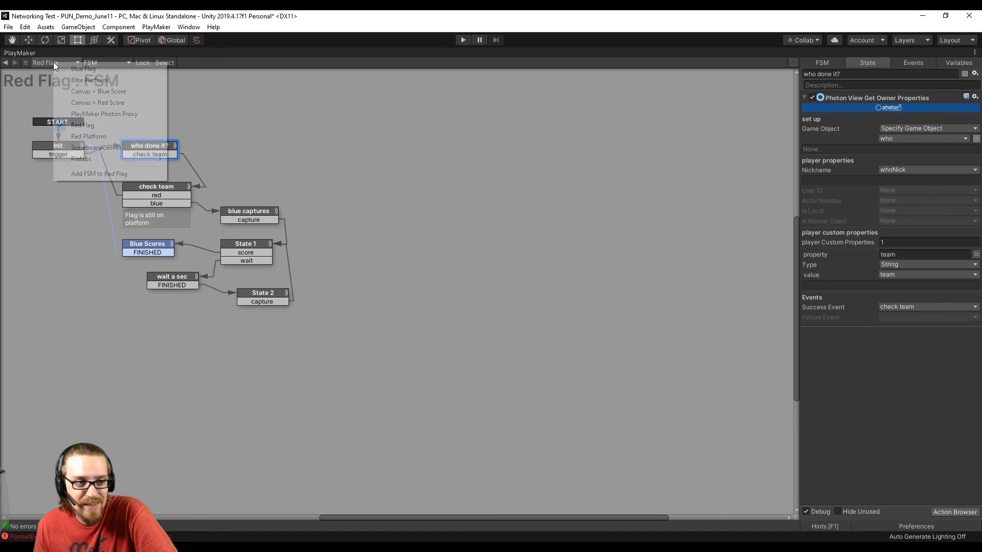
pyautogui.click(86, 69)
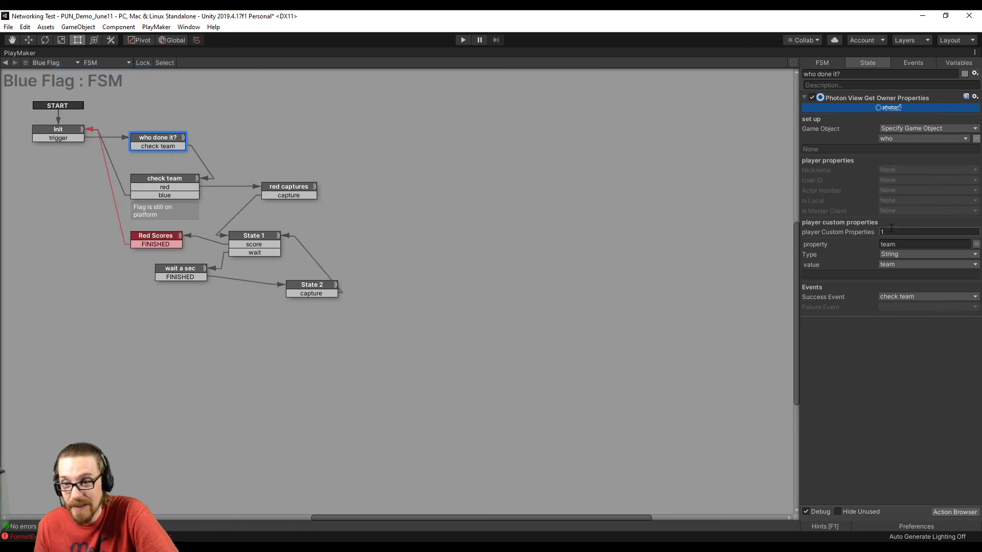
# Store the owner's Nickname in whoNick in the Blue Flag FSM's "who done it?" state and restore the PlayMaker editor from its maximized view.
pyautogui.click(892, 170)
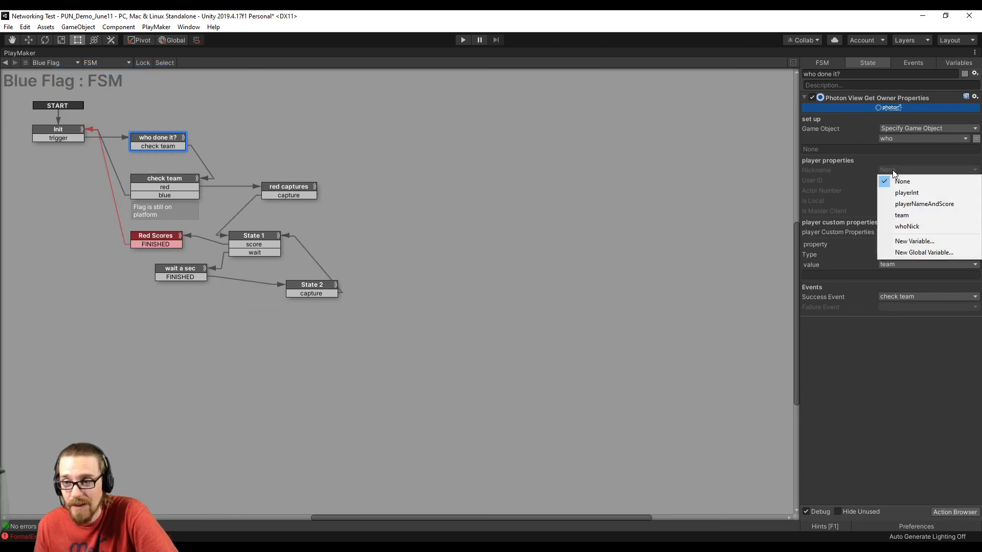
pyautogui.click(922, 226)
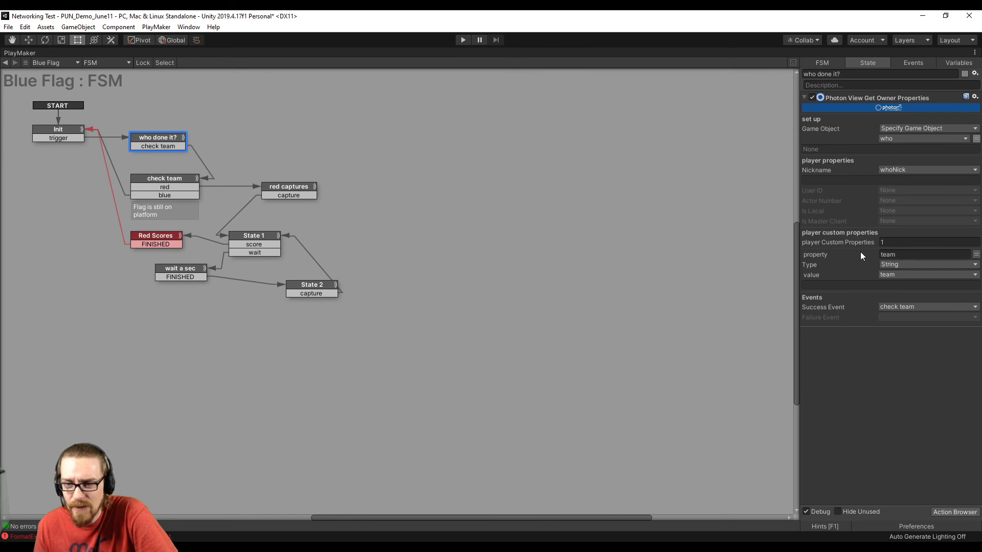
pyautogui.rightClick(16, 52)
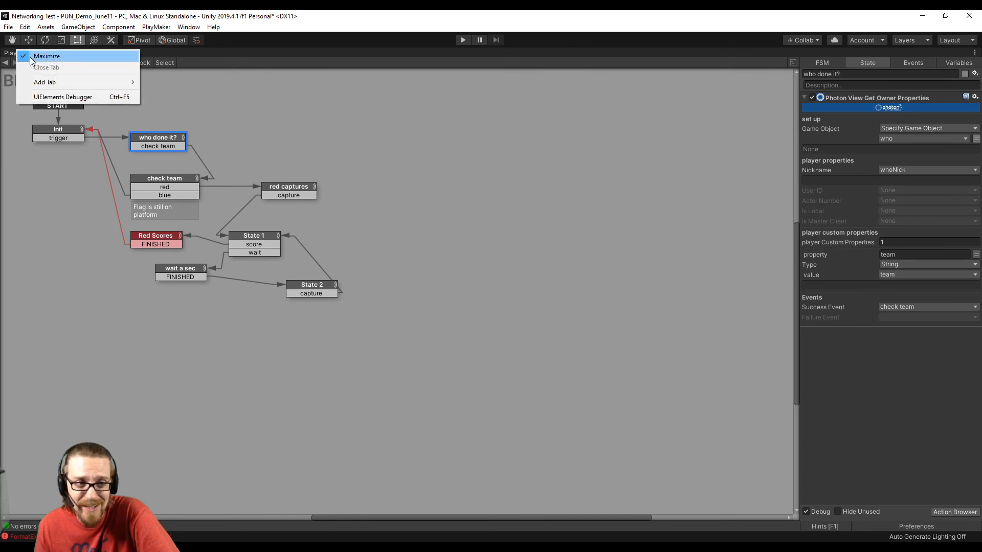
pyautogui.click(29, 57)
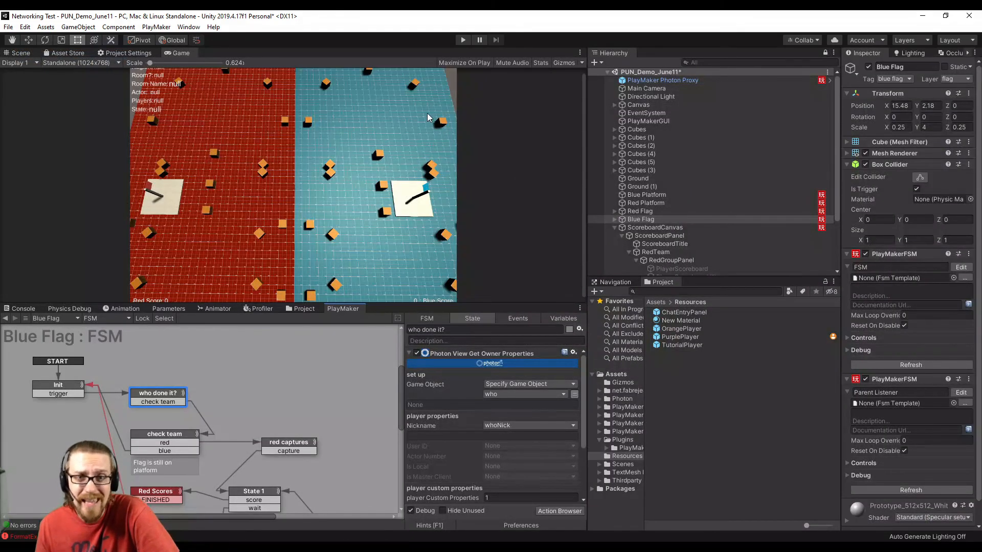
# Playtest carrying the blue flag to the red platform, checking the nickname read in "who done it?" and the red team's scoreboard entry.
pyautogui.click(463, 40)
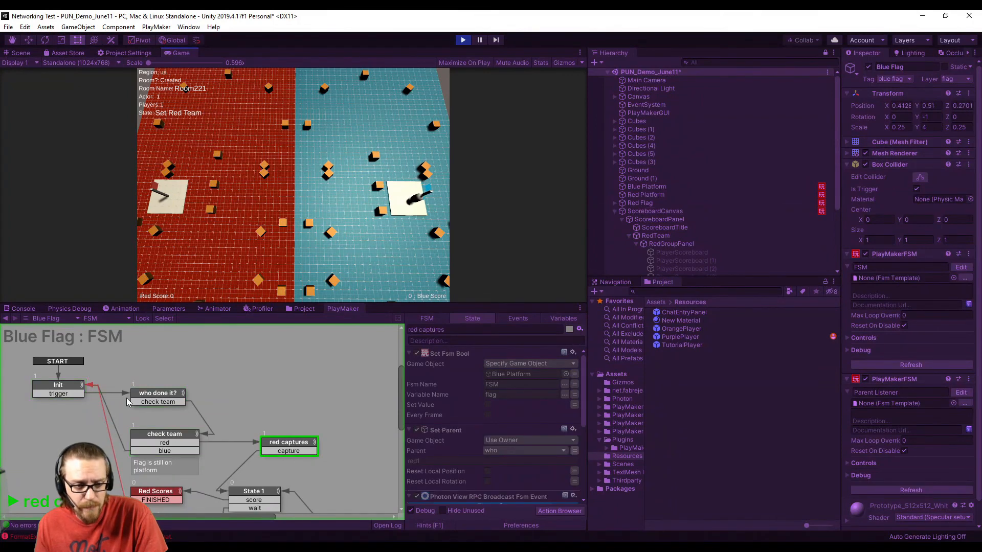
pyautogui.click(151, 399)
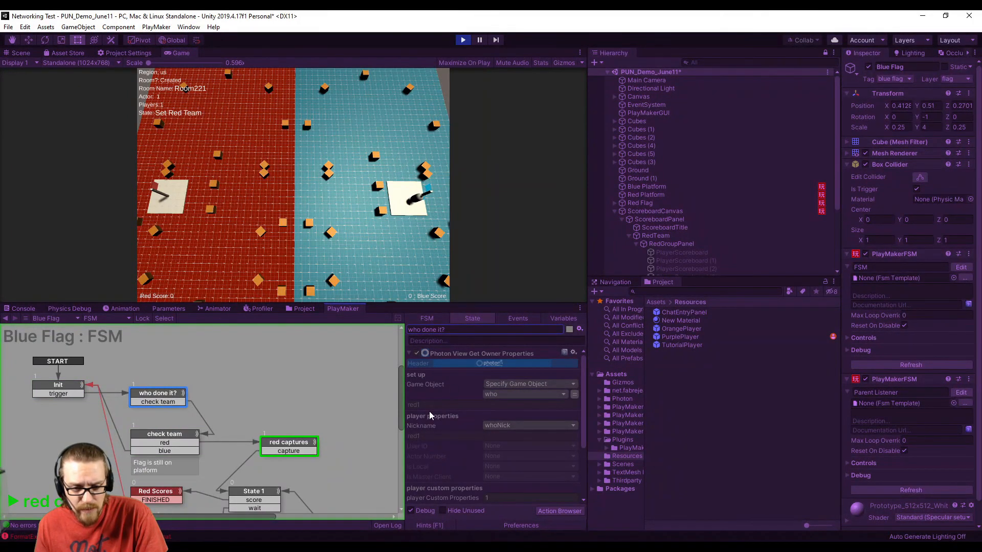
pyautogui.click(355, 212)
pyautogui.press('a')
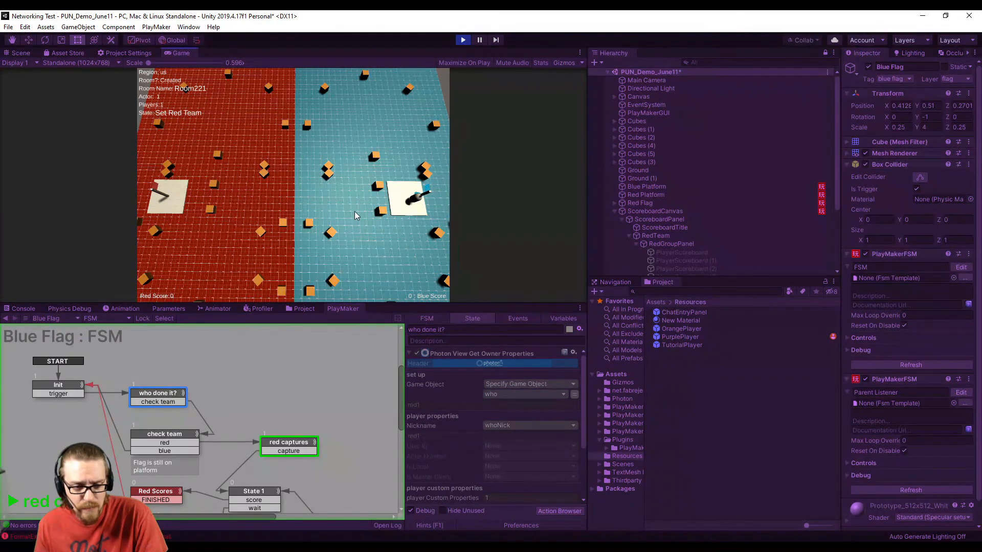
pyautogui.press('a')
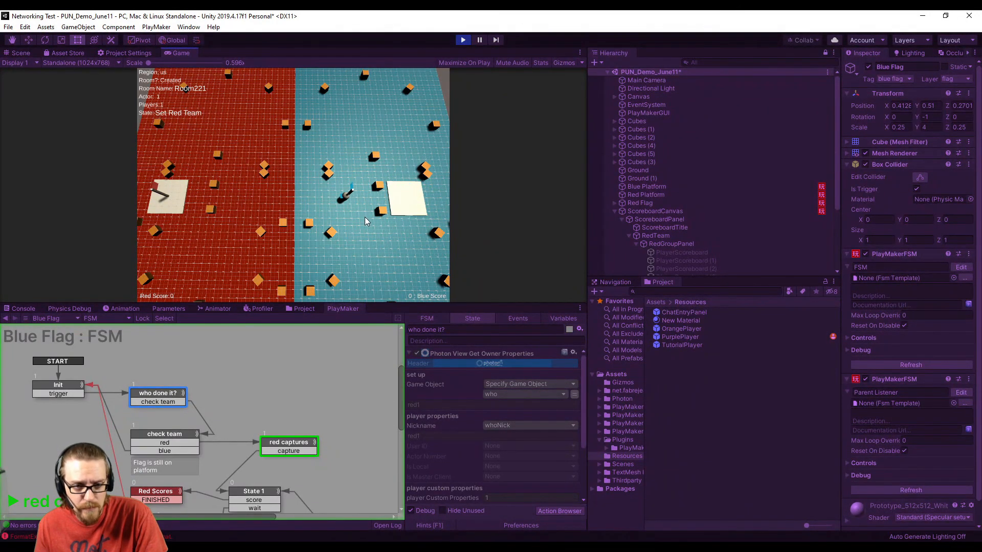
pyautogui.press('a')
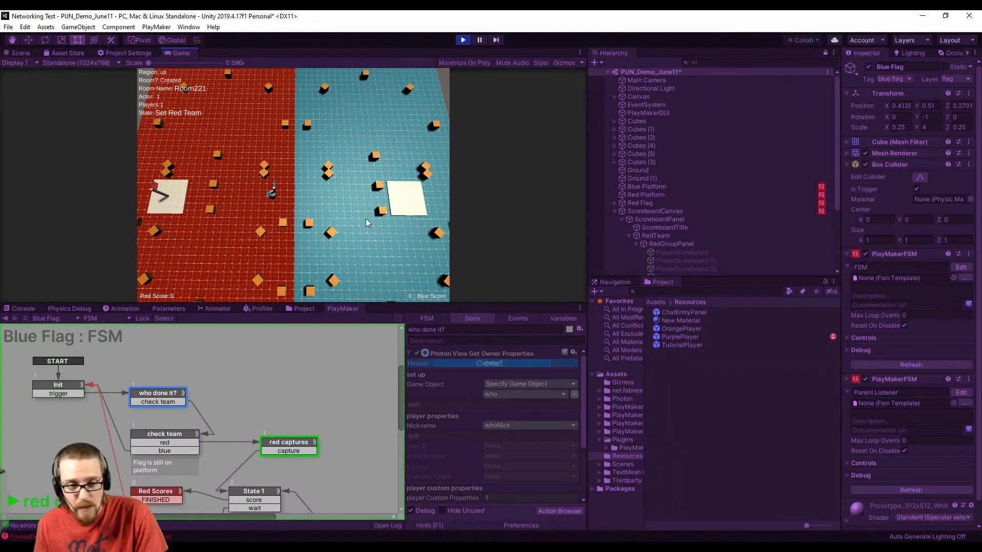
pyautogui.press('a')
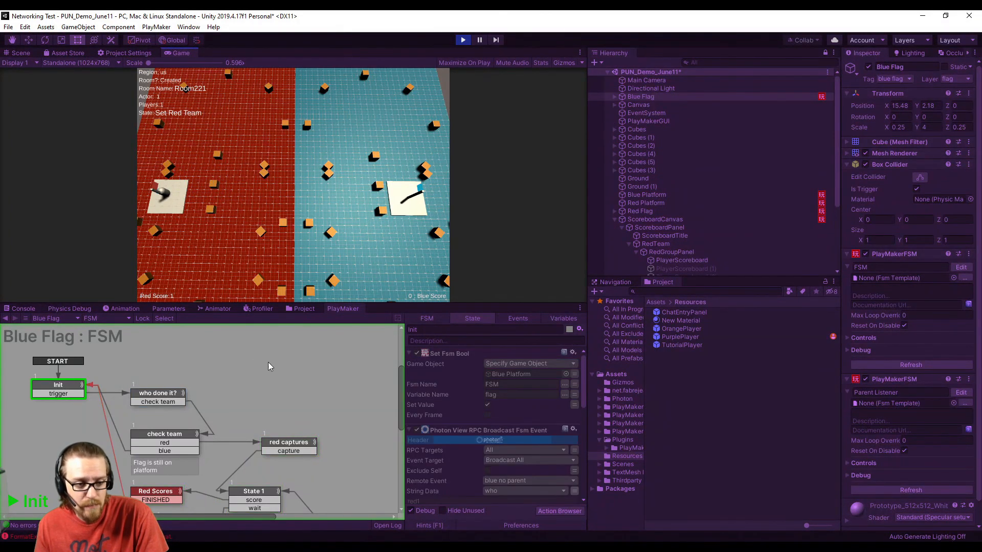
pyautogui.press('Tab')
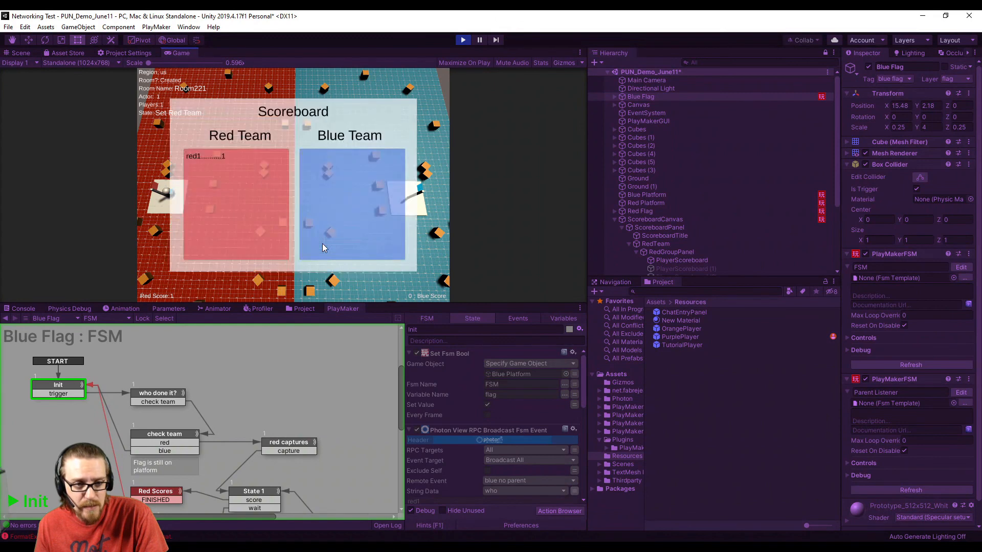